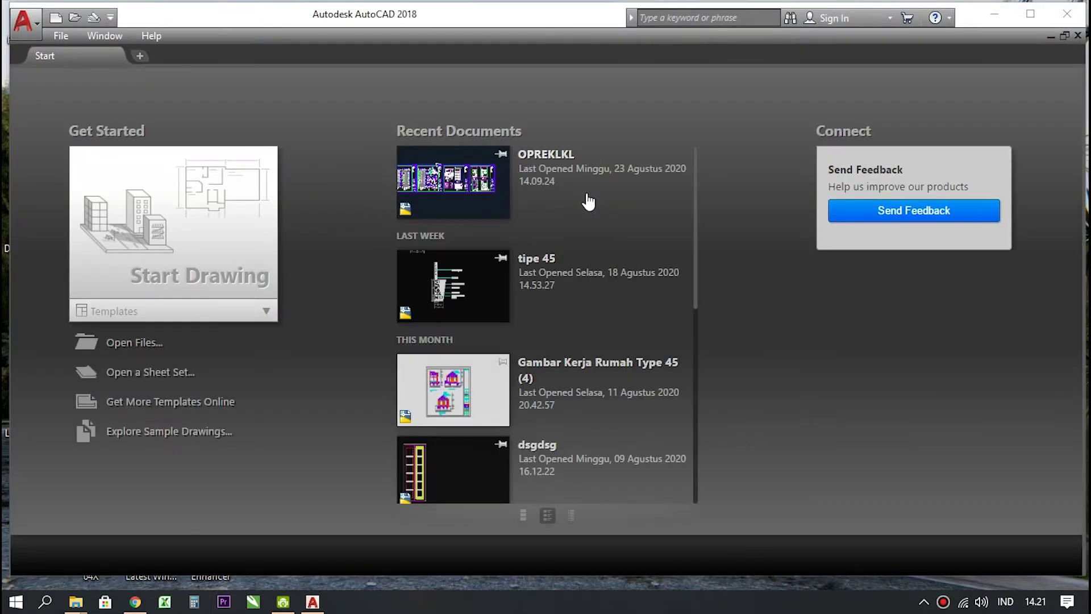
- Start a new drawing in a maximized window and set the drawing units' insertion scale to centimeters
left_click(206, 270)
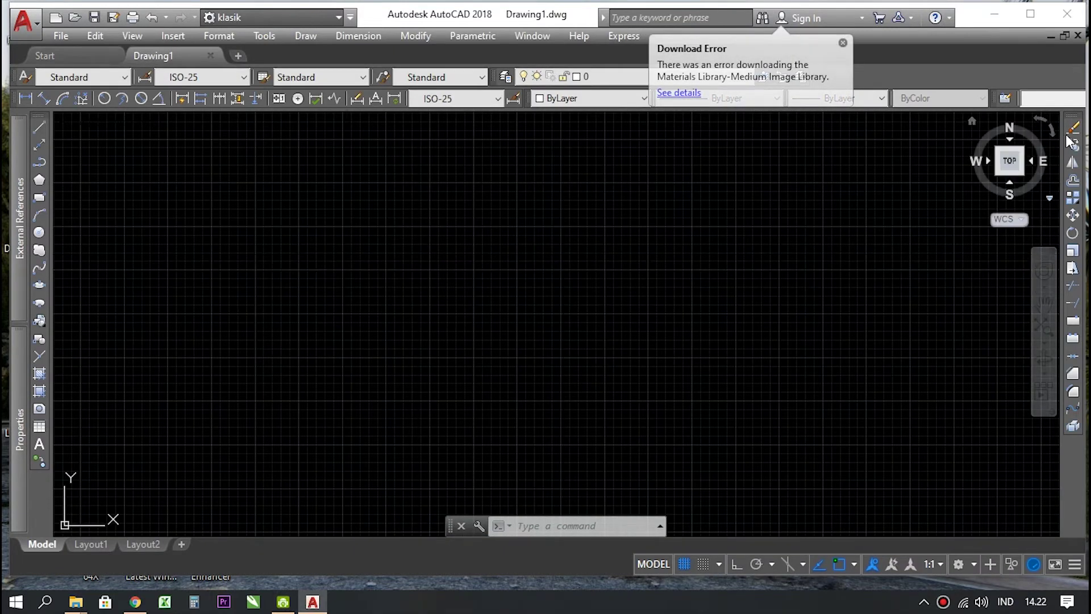
left_click(1030, 15)
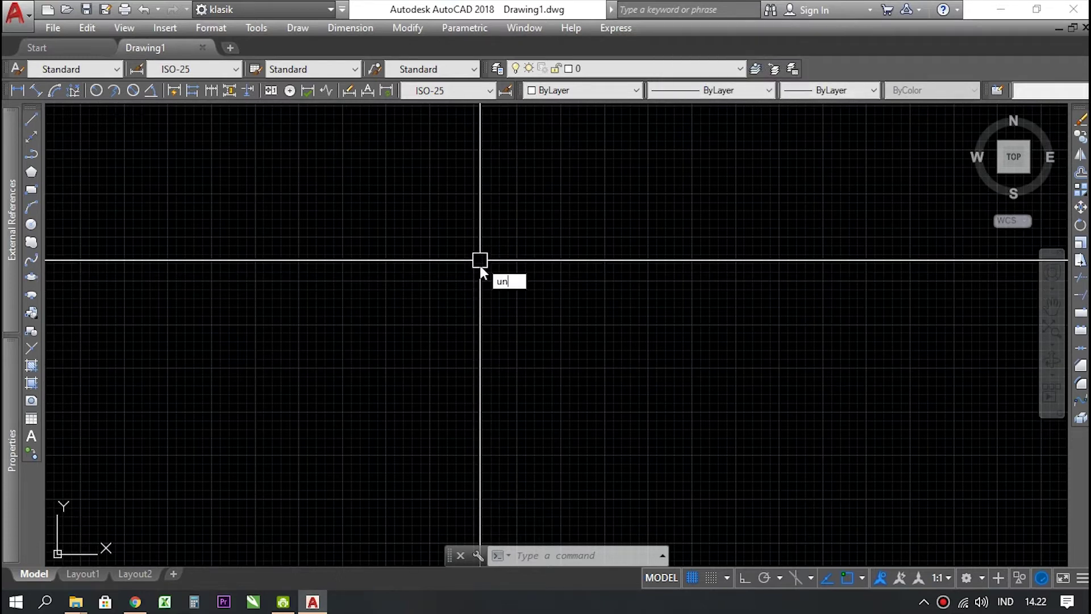
key("Return")
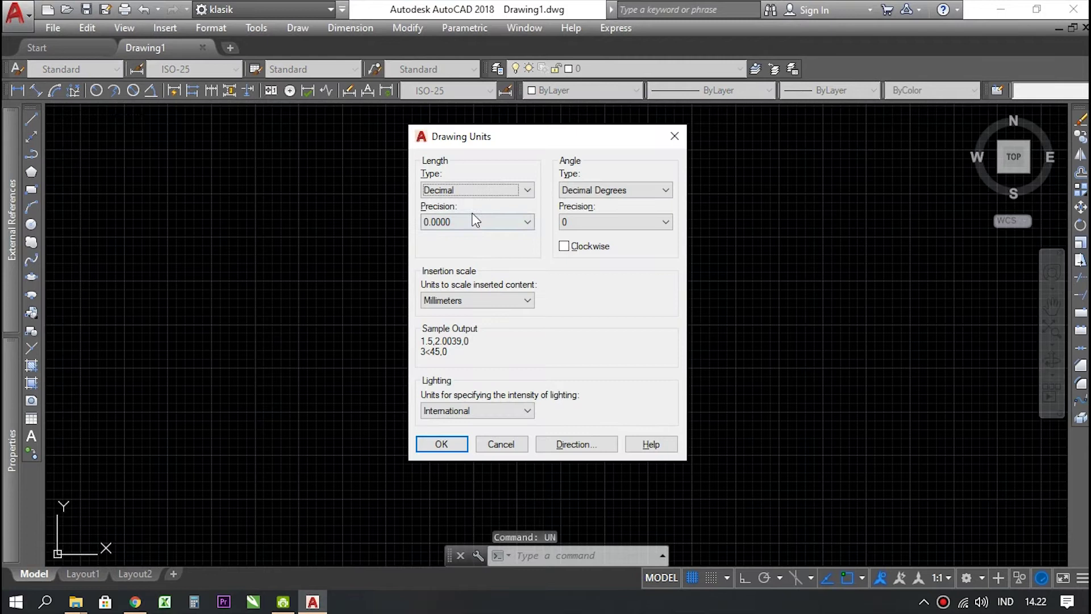
left_click(479, 300)
left_click(471, 378)
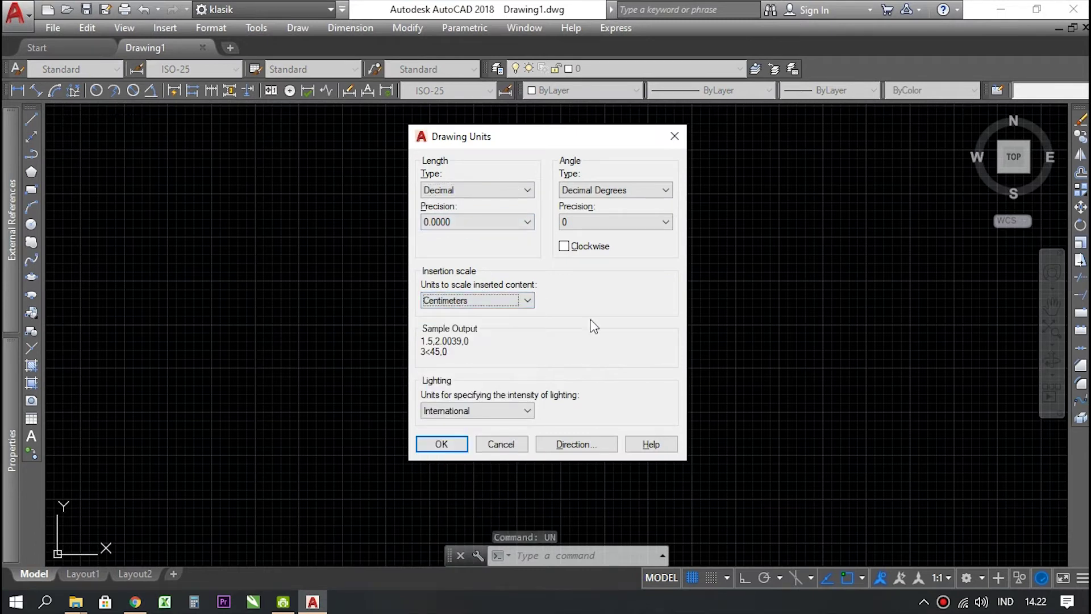
left_click(441, 446)
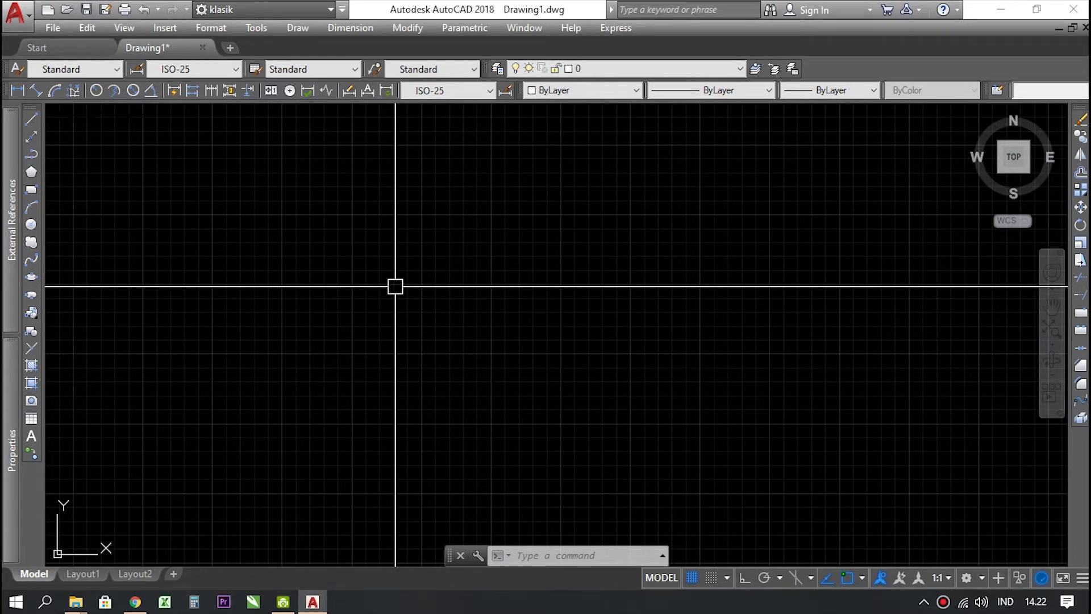
- Turn on Ortho mode and draw a horizontal line 9 units long as the outline's upper edge
type("L")
key("Return")
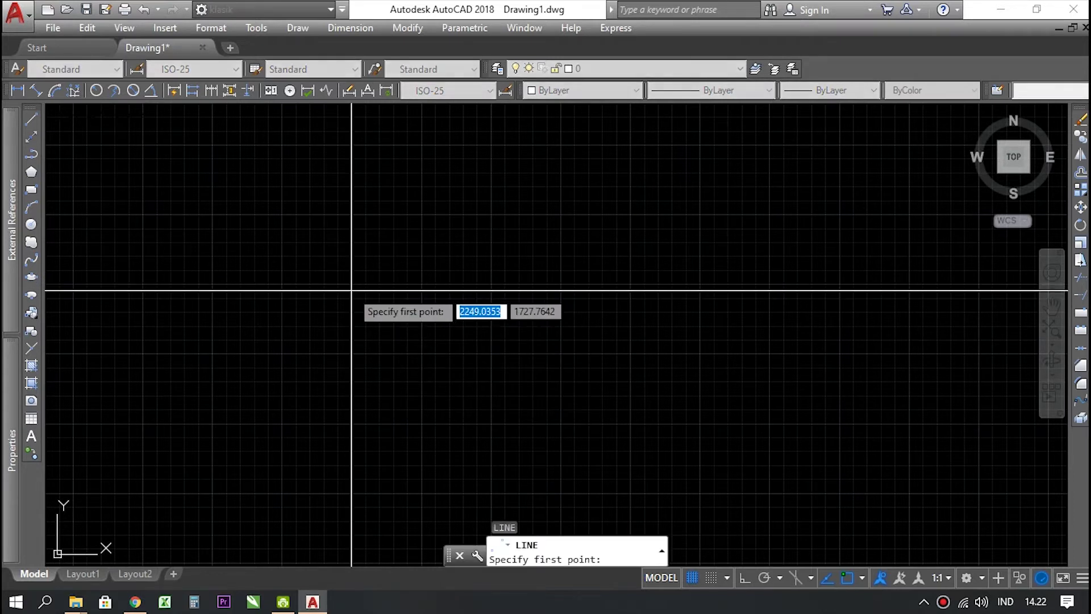
left_click(352, 290)
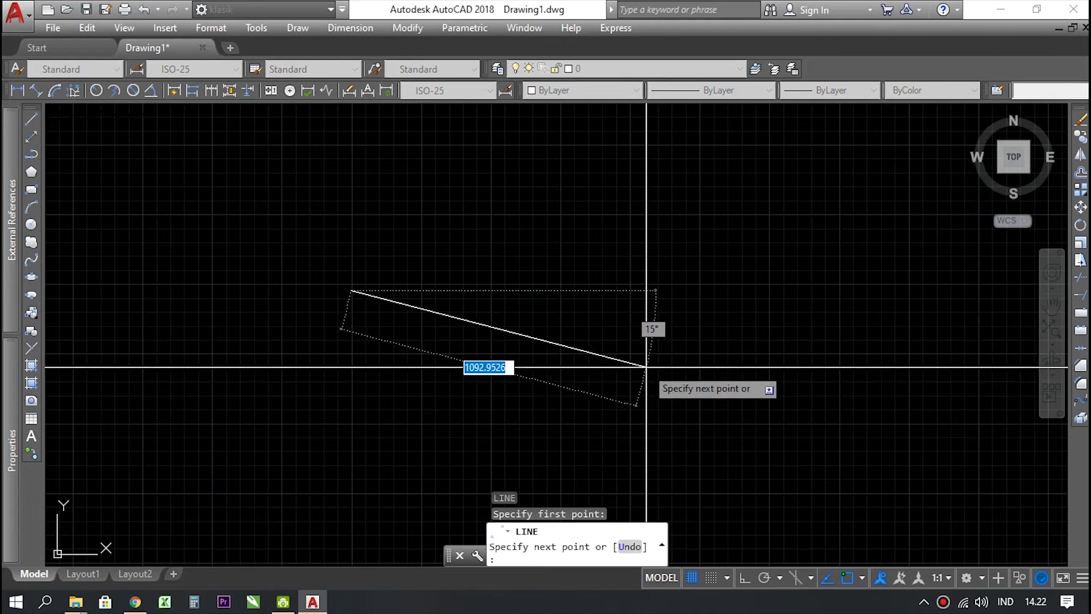
key("F8")
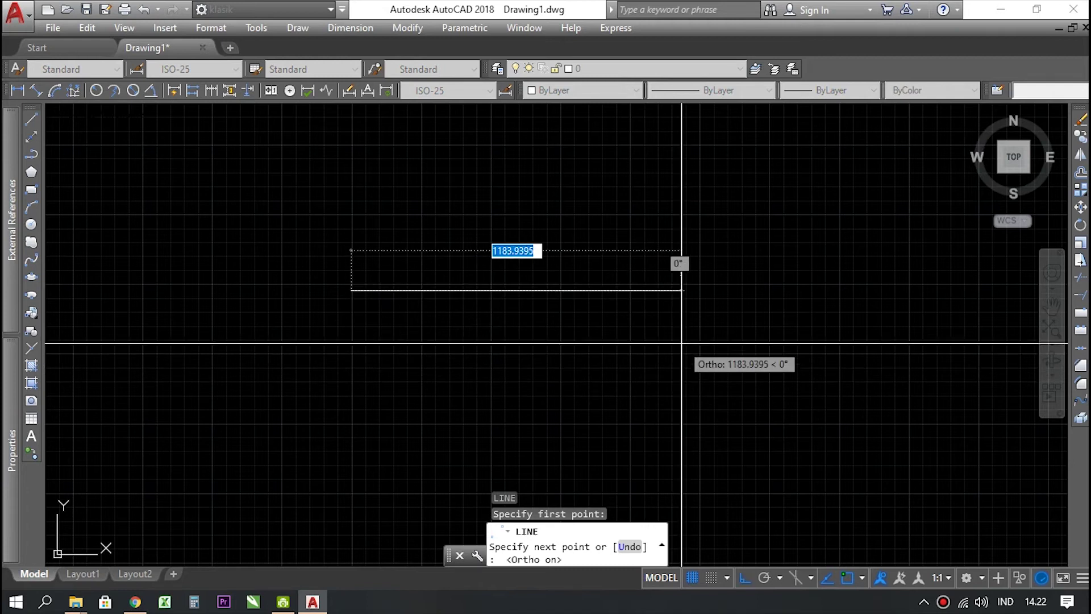
type("1")
key("Return")
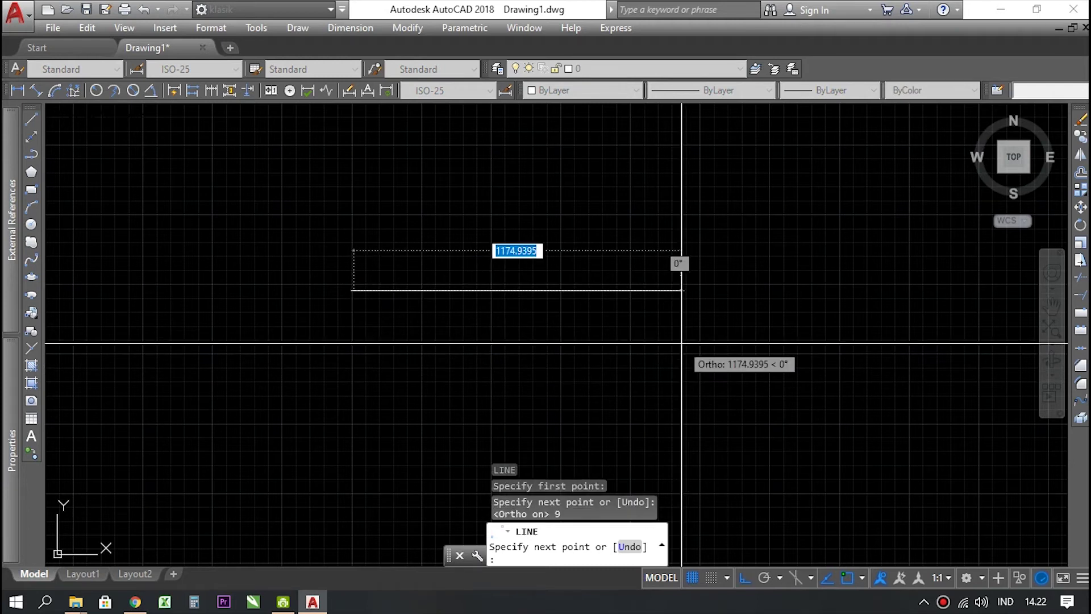
key("Return")
scroll(352, 289, "up", 10)
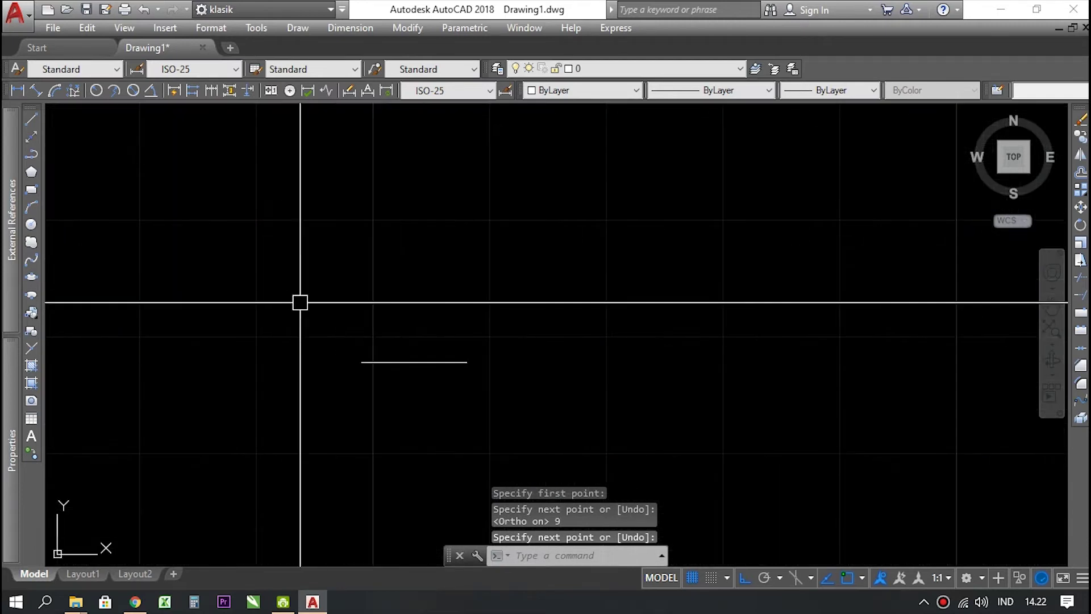
left_click(415, 277)
left_click(367, 365)
key("Escape")
- Complete the rectangle from the line's left endpoint with segments 7 units down, 9 units right, and up to the line's right endpoint
middle_click_drag(380, 384, 353, 288)
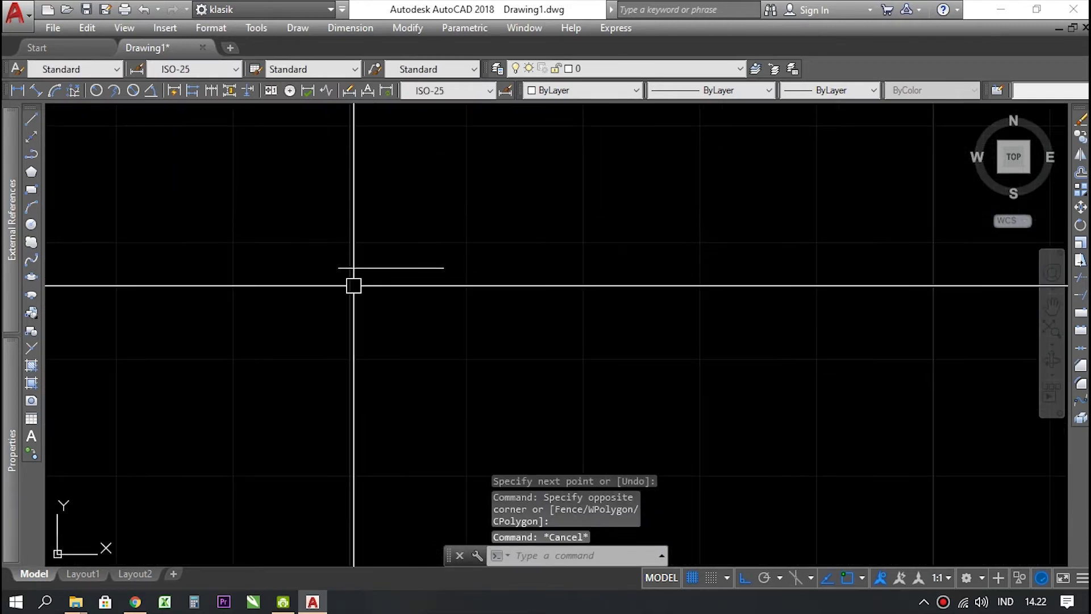
type("l")
key("Return")
scroll(353, 287, "up", 4)
left_click(312, 238)
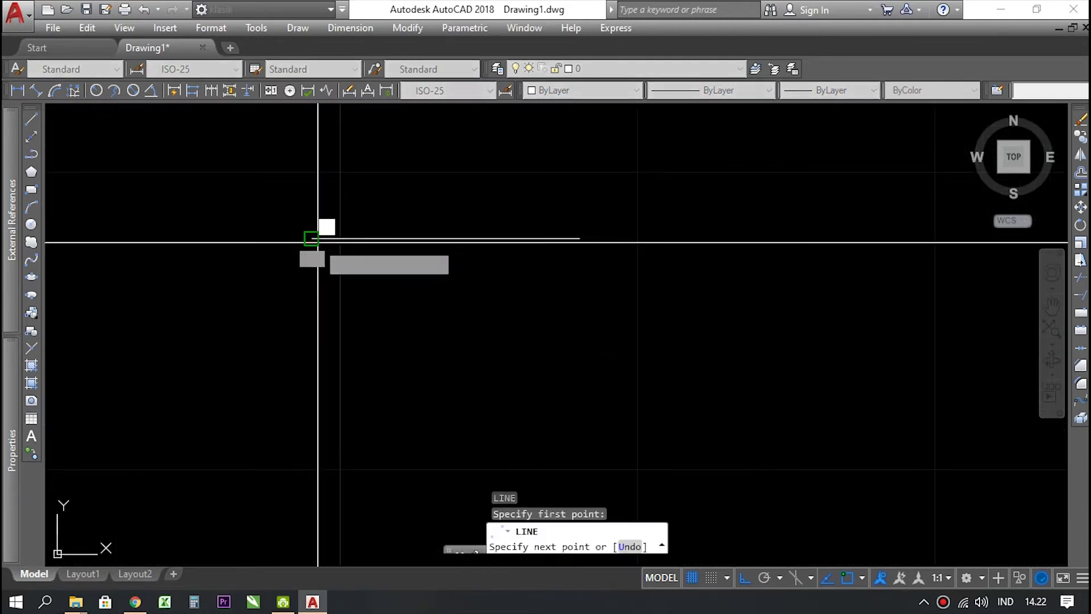
type("7")
key("Return")
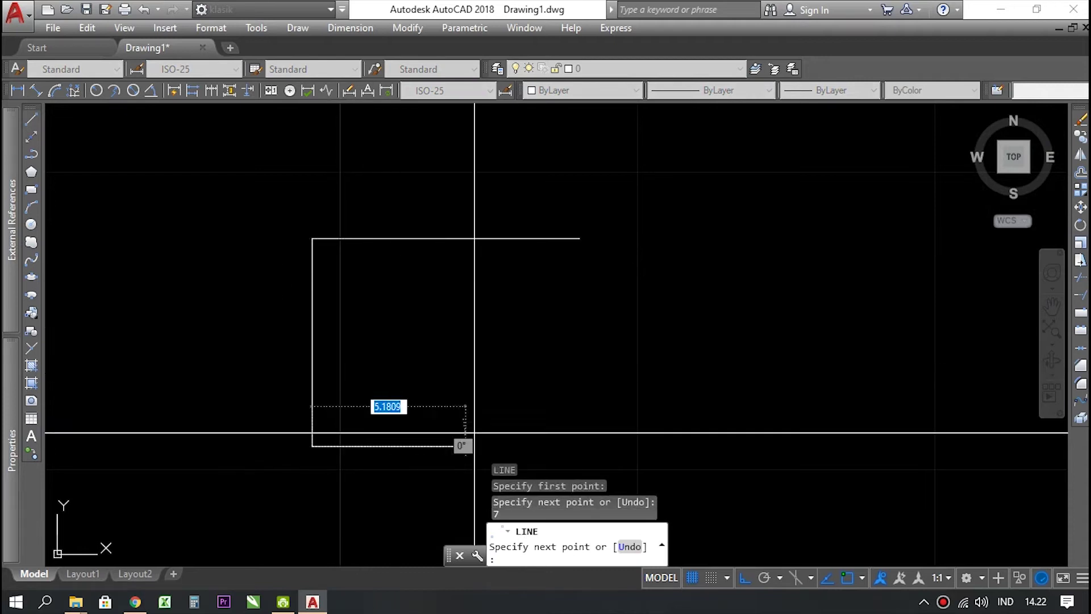
type("9")
key("Return")
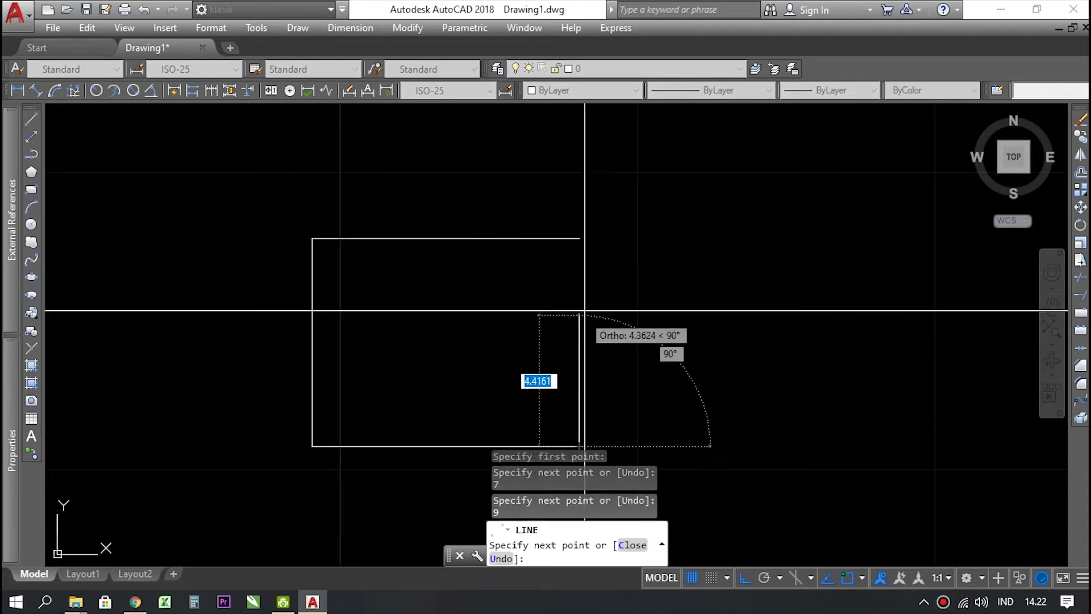
left_click(579, 238)
key("Return")
- Copy the whole rectangle from its lower-left corner to its lower-right corner, placing a second one directly beside it
scroll(438, 224, "down", 4)
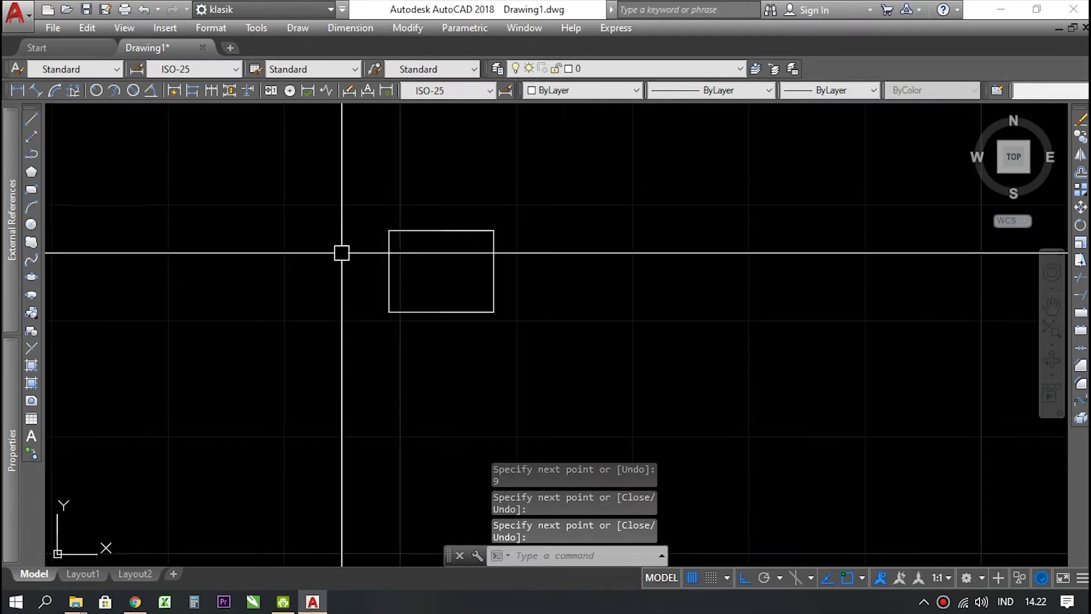
scroll(346, 175, "up", 4)
scroll(390, 189, "down", 2)
left_click(369, 120)
left_click(719, 418)
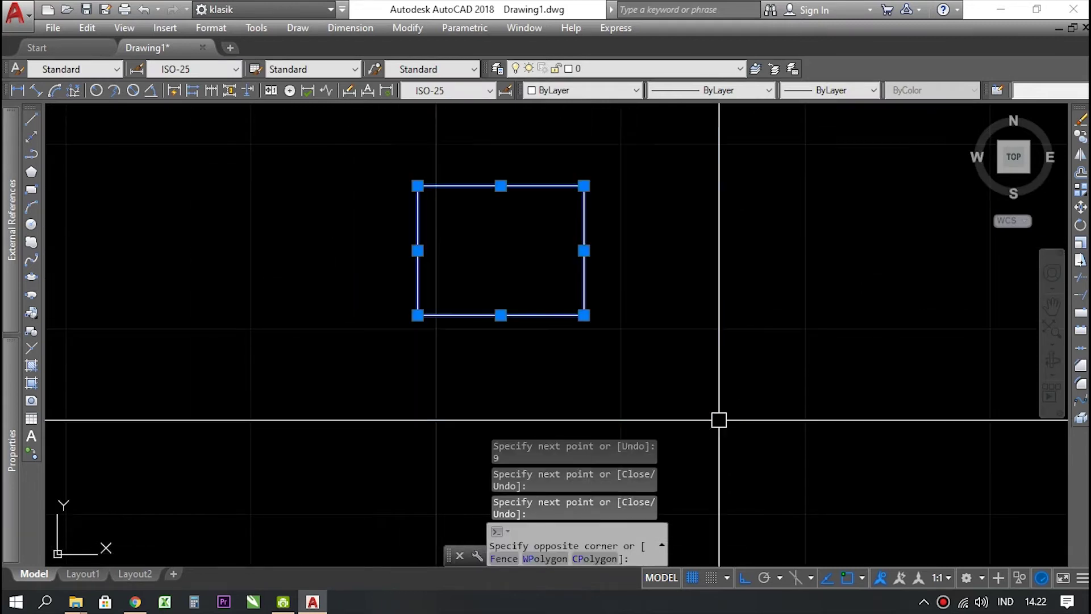
type("co")
key("Return")
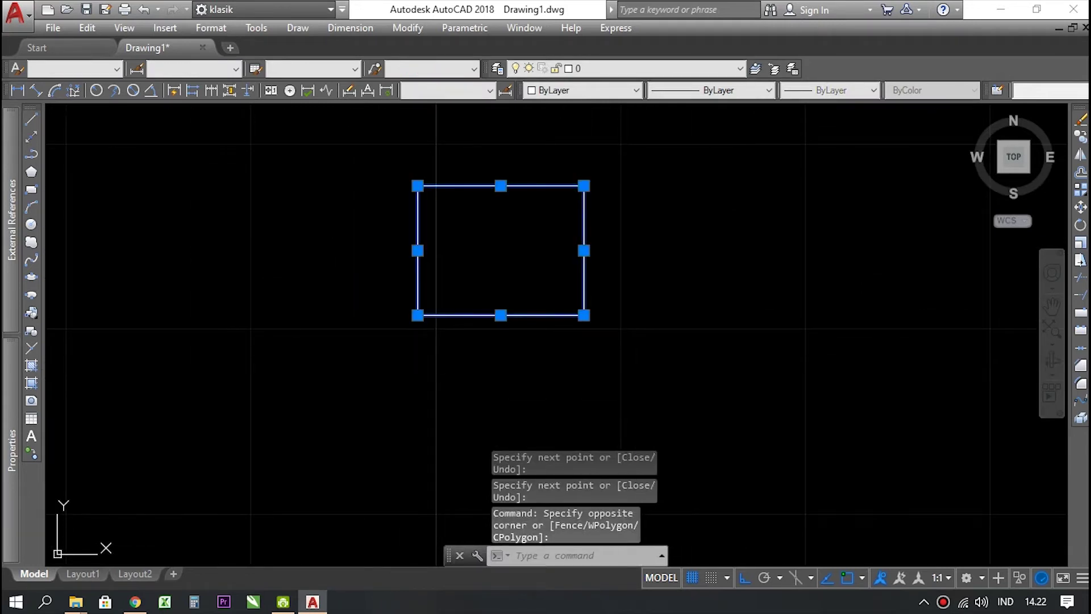
left_click(417, 315)
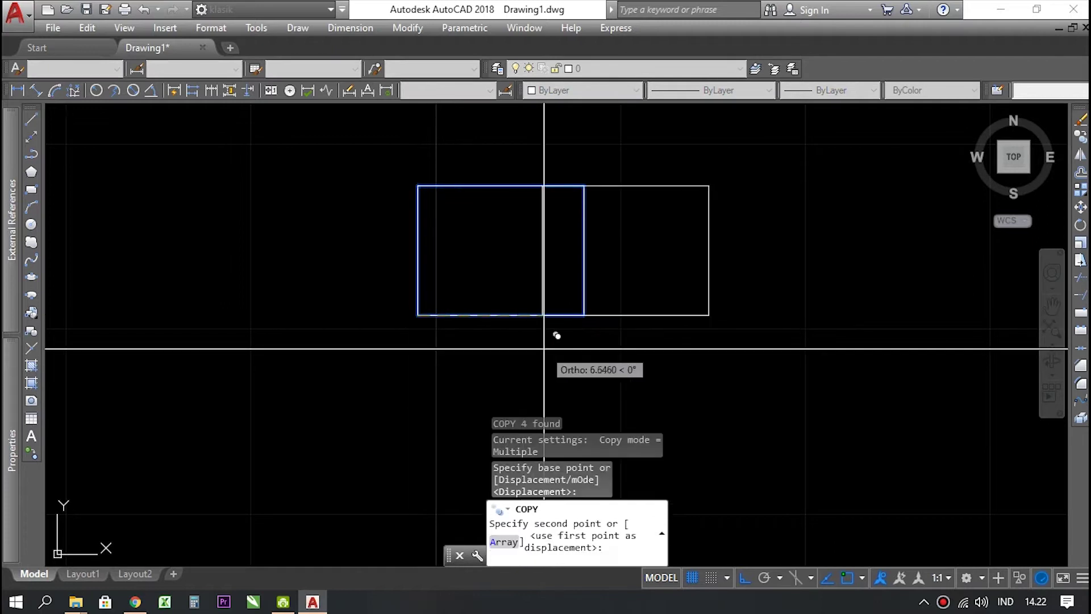
left_click(584, 314)
key("Return")
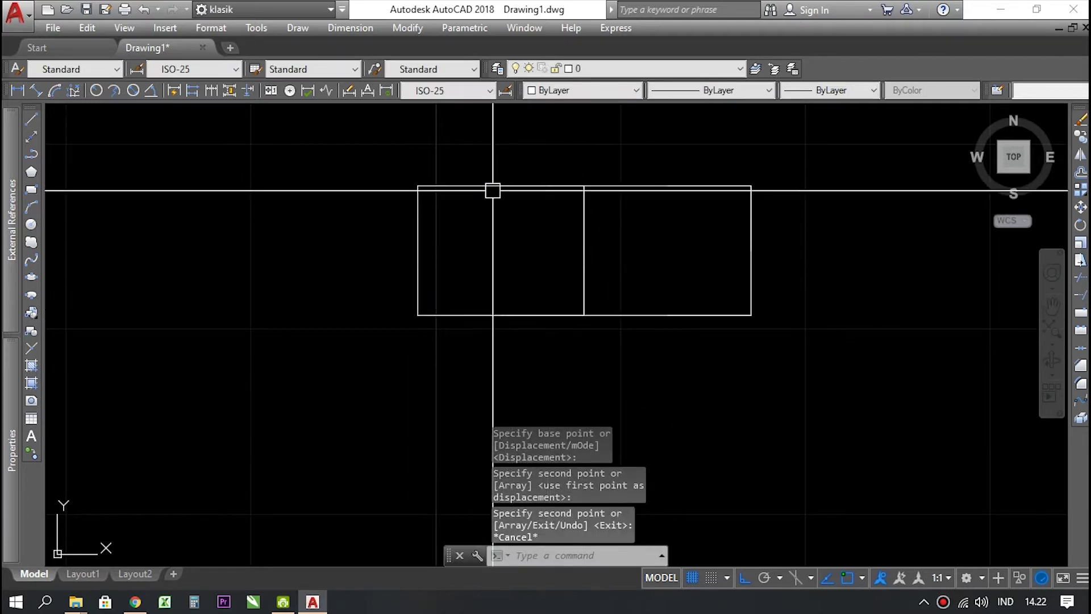
- Create a layer named "as" and assign it green index color 100
scroll(491, 190, "up", 4)
scroll(449, 243, "down", 4)
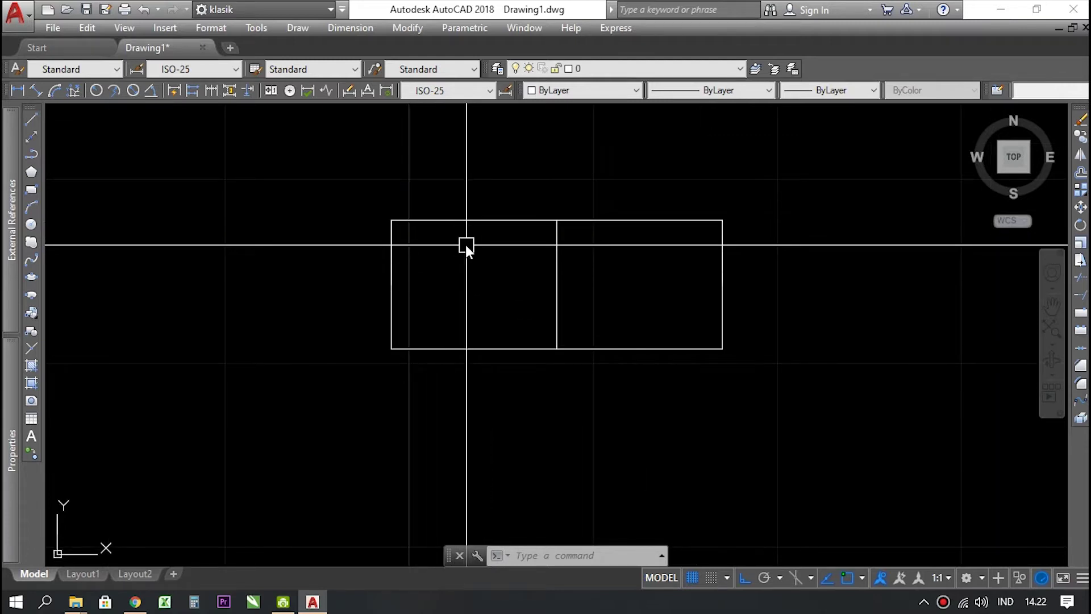
type("la")
key("Return")
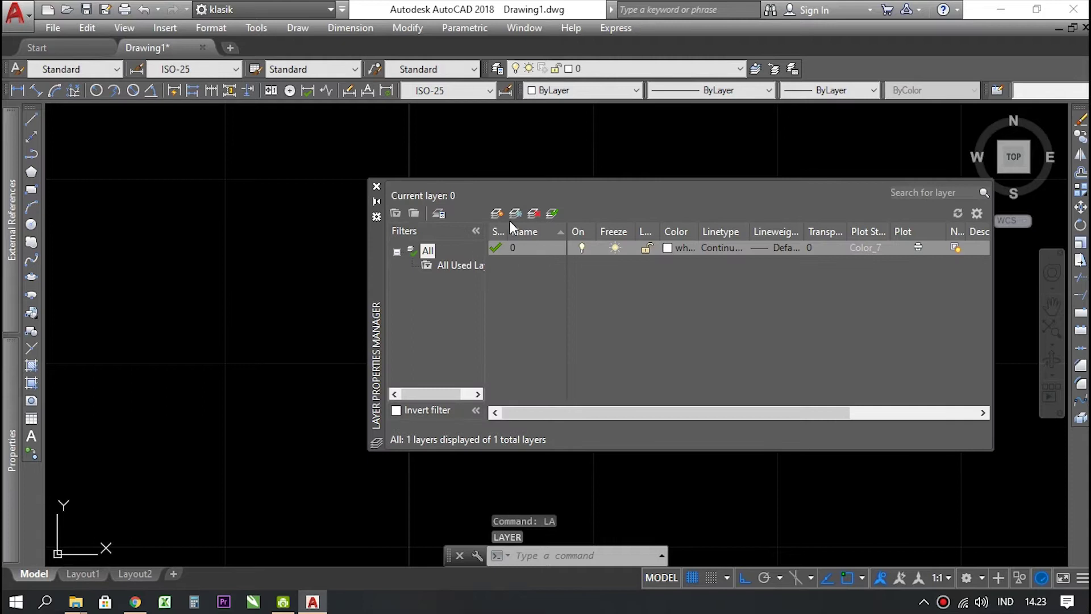
left_click(497, 214)
type("as")
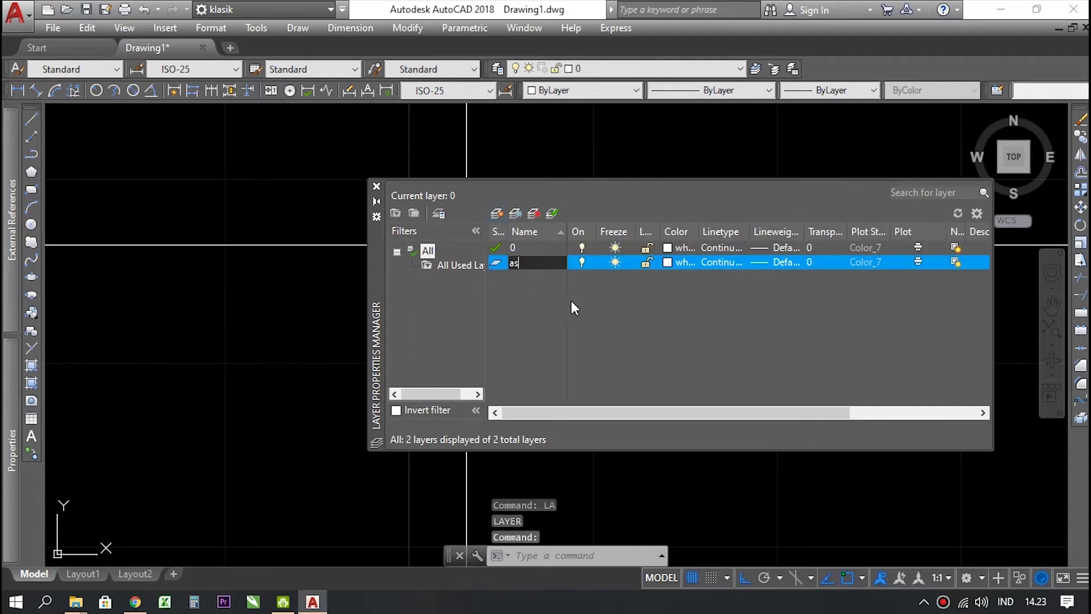
left_click(671, 259)
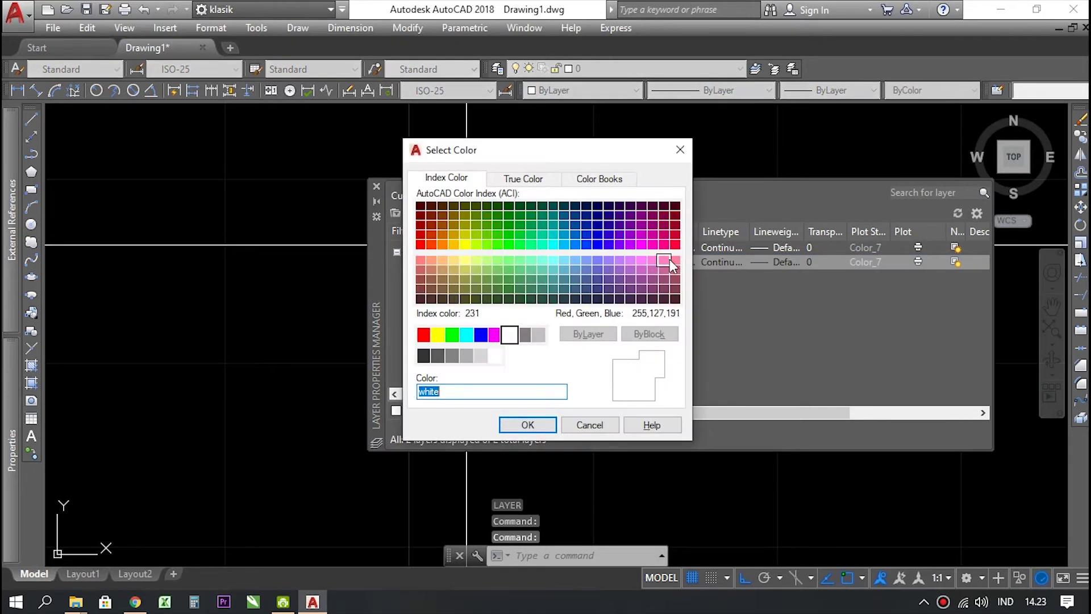
left_click(520, 244)
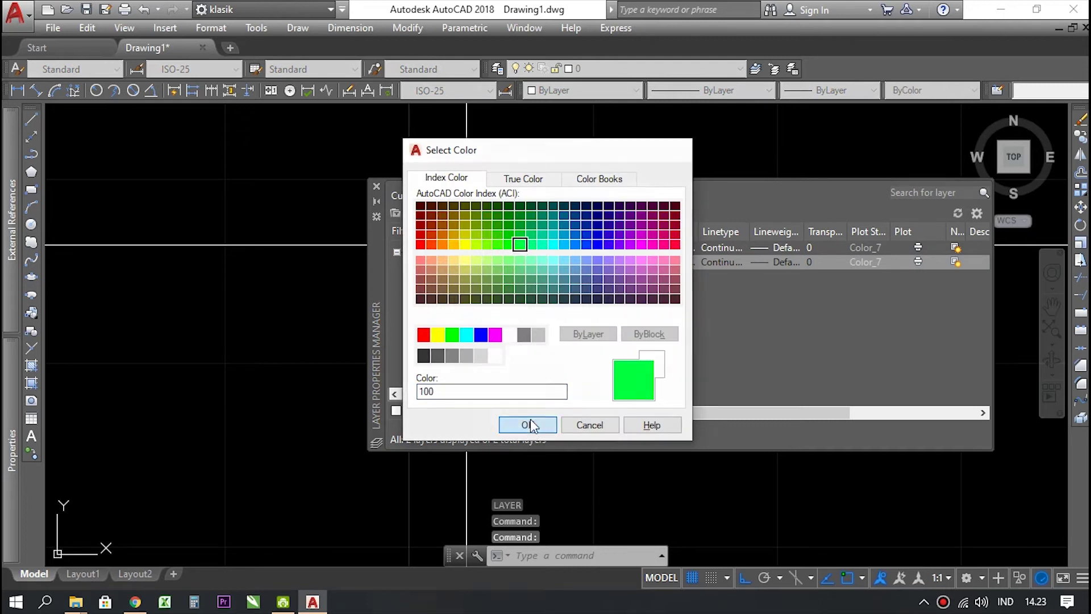
left_click(529, 421)
- Create a layer named "dinding" and assign it cyan index color 130
left_click(496, 213)
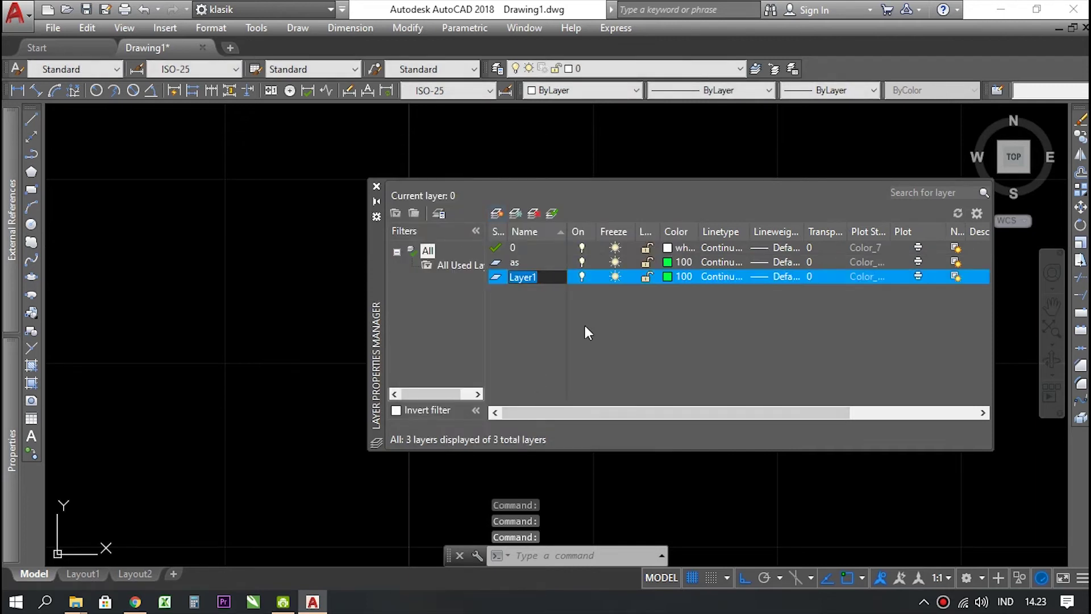
type("dinding")
left_click(666, 275)
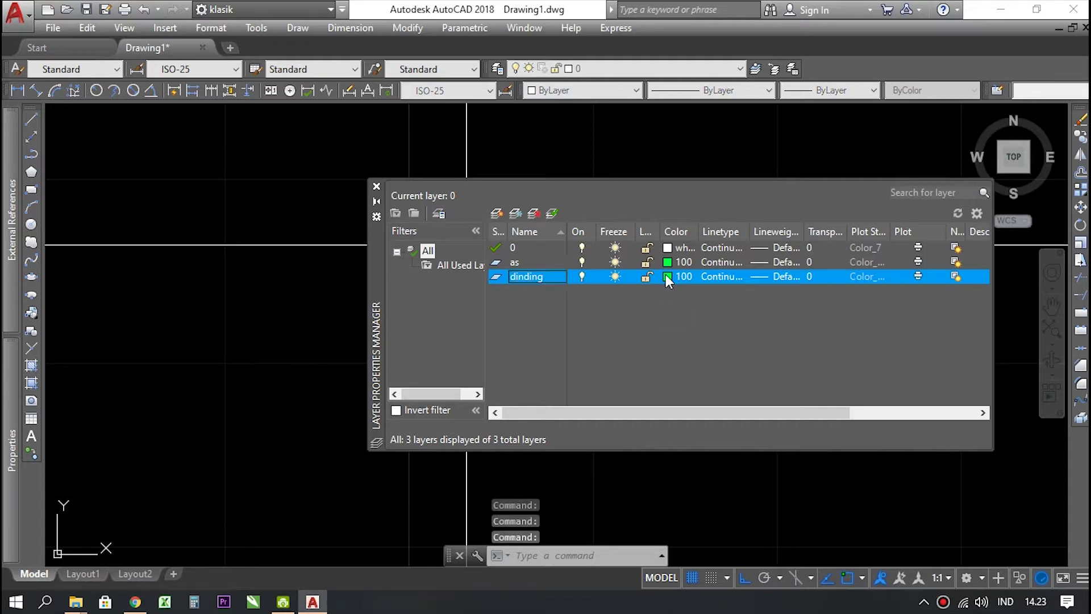
left_click(553, 245)
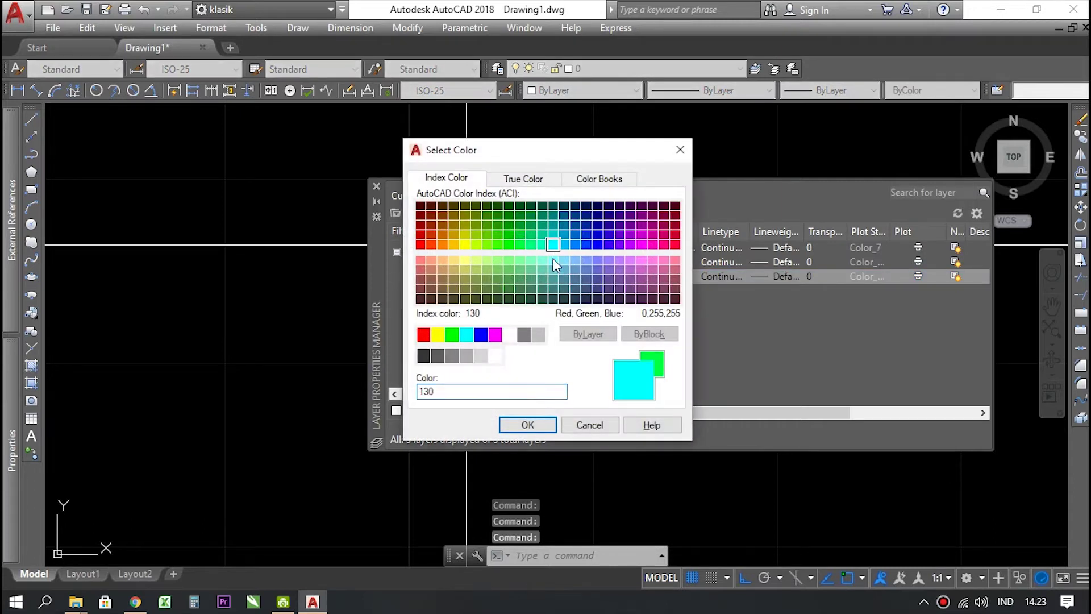
left_click(526, 424)
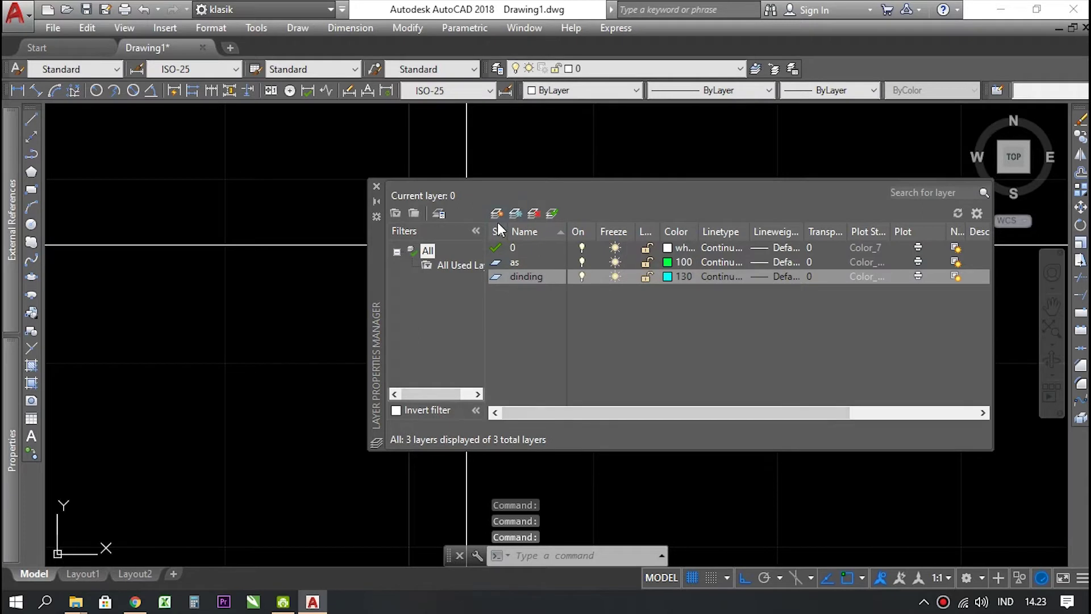
- Create a layer named "plsteran" and assign it orange-red index color 20
key("alt+n")
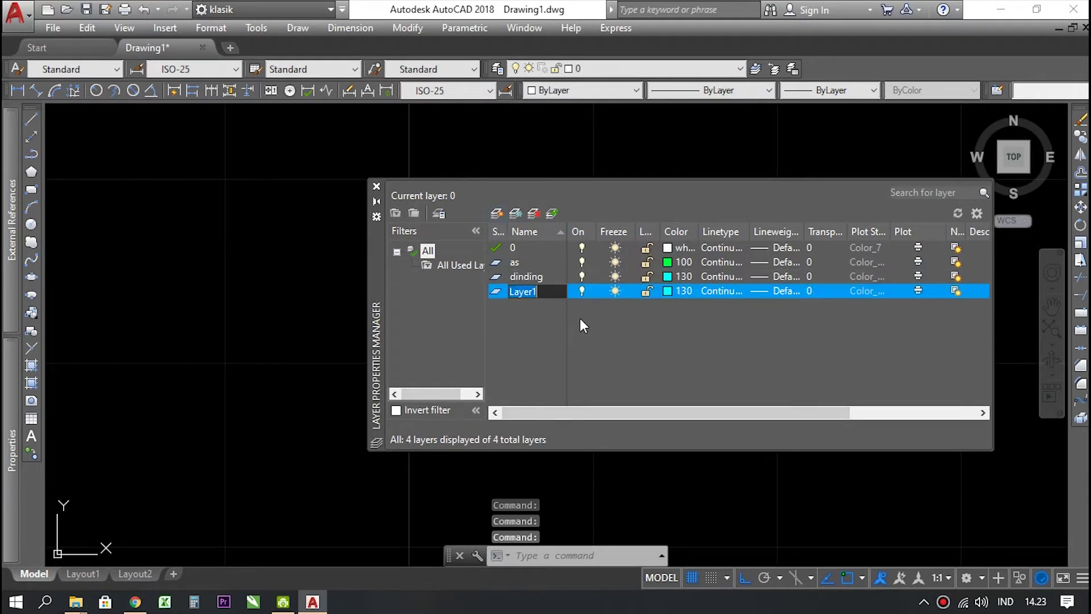
type("plrs")
key("BackSpace")
key("BackSpace")
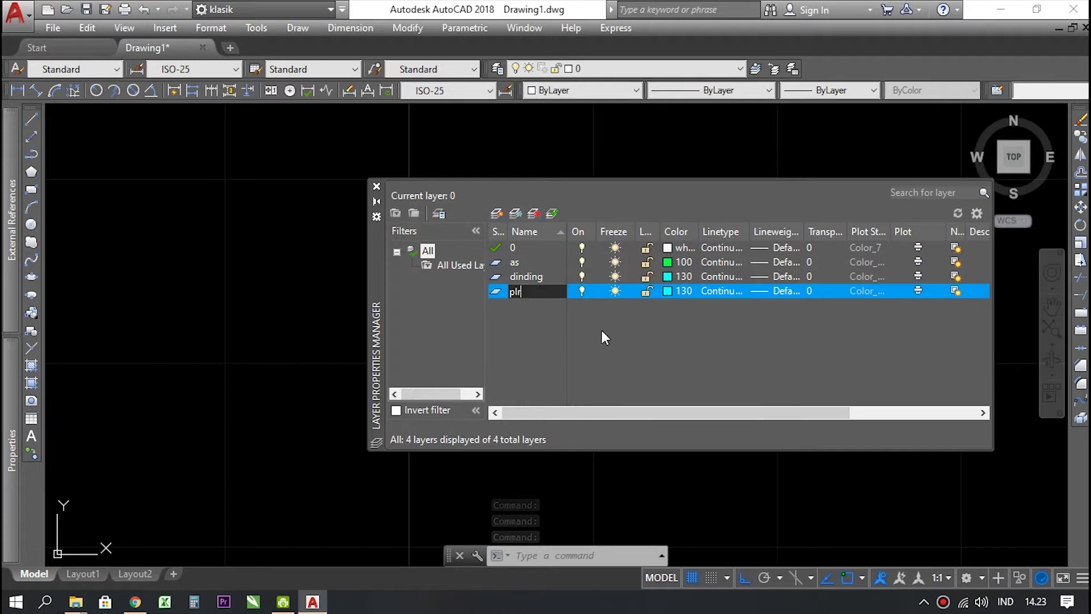
type("ster")
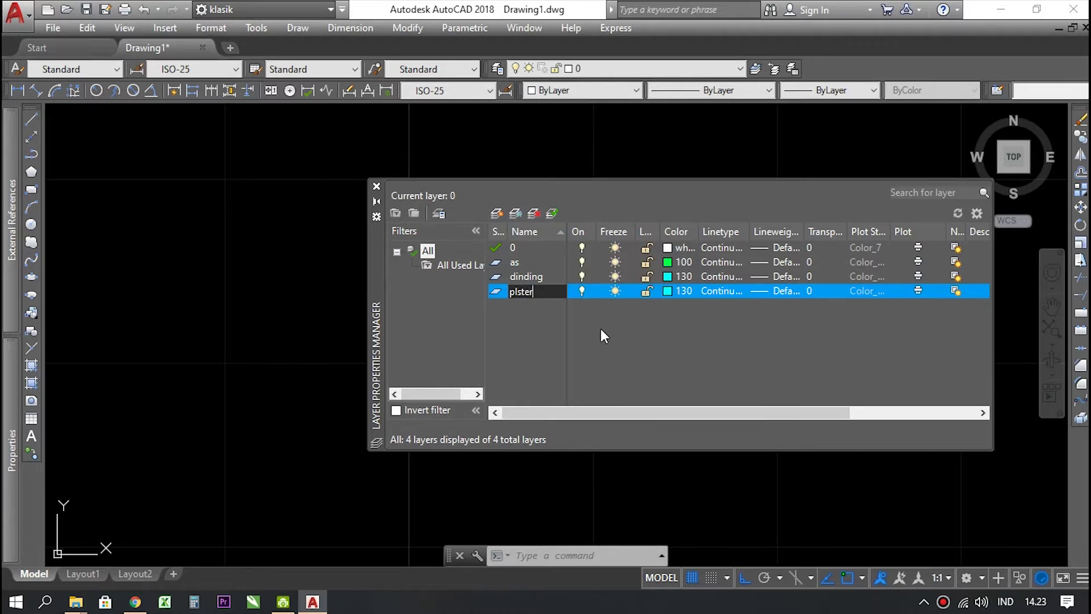
type("an")
left_click(667, 294)
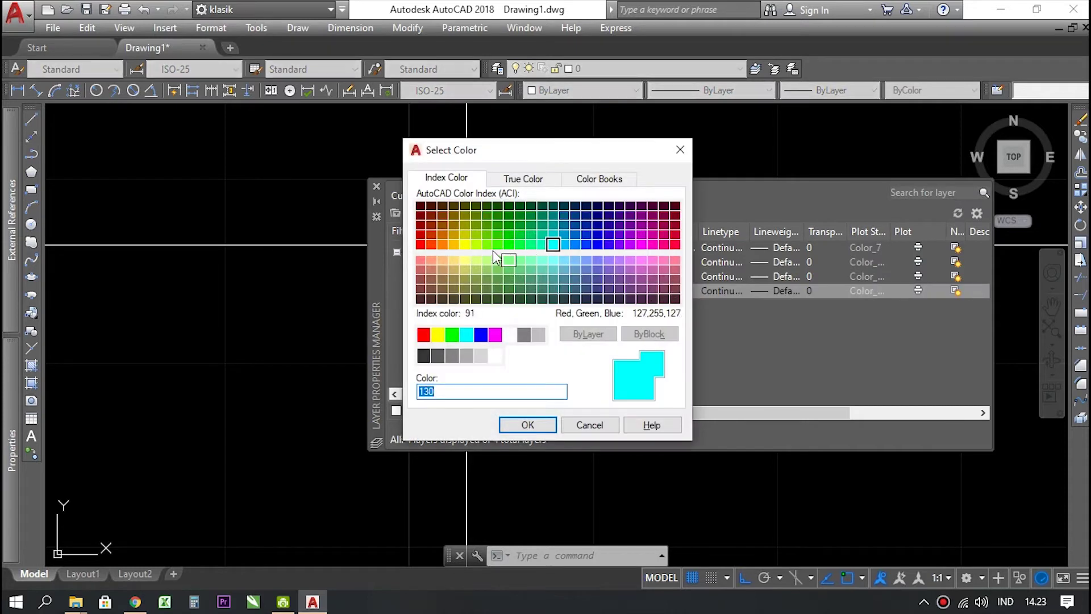
left_click(431, 244)
left_click(519, 425)
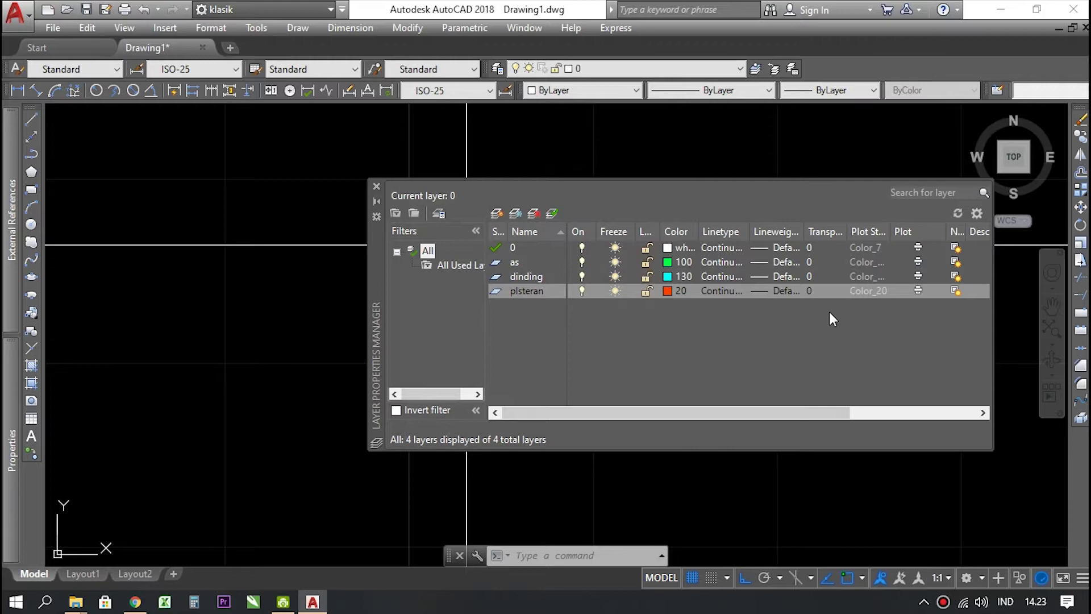
- Set the lineweight of the "plsteran" layer to 0.09 mm
left_click(756, 290)
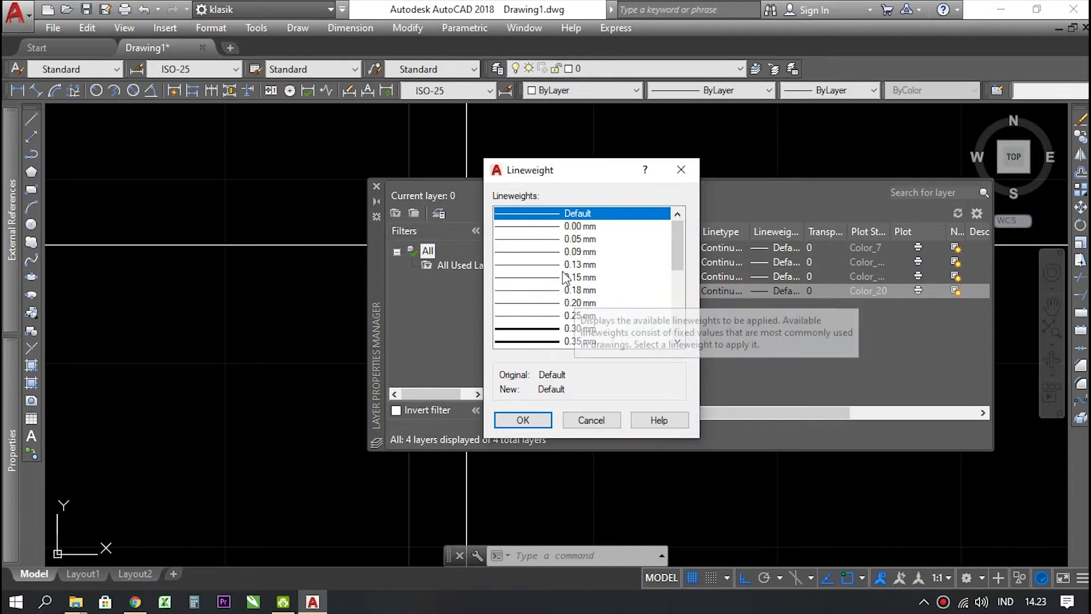
left_click(552, 253)
left_click(522, 420)
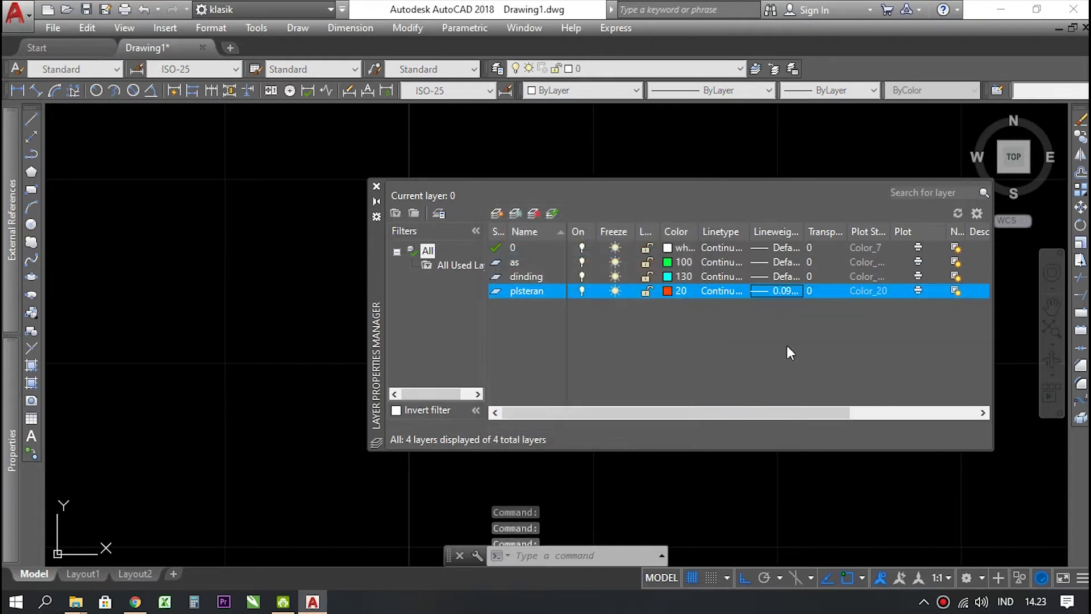
- Set the lineweight of the "dinding" layer to 0.13 mm
left_click(786, 278)
left_click(786, 277)
left_click(580, 266)
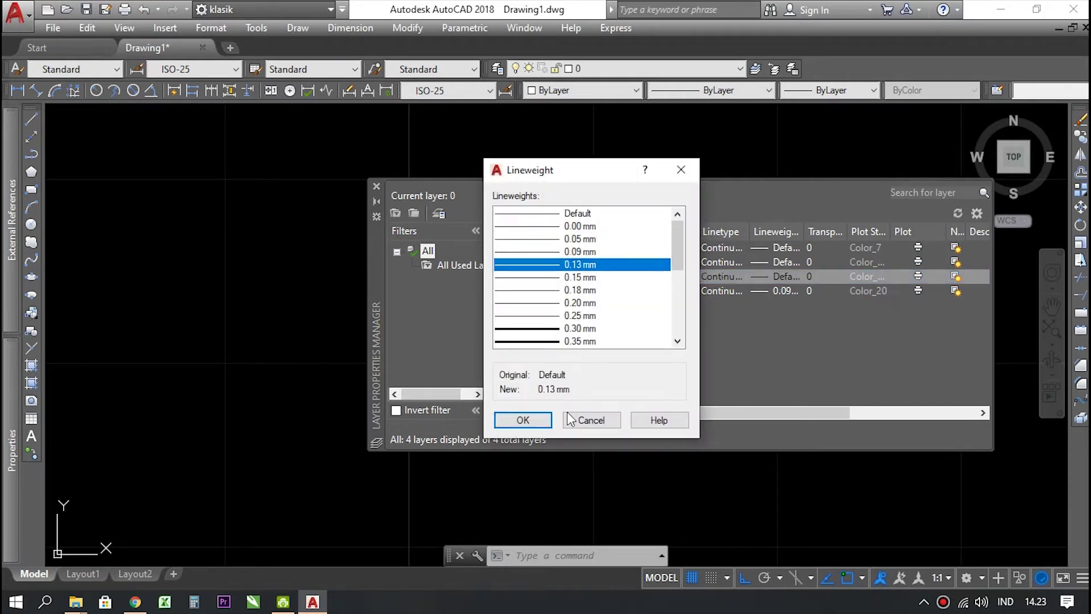
left_click(522, 420)
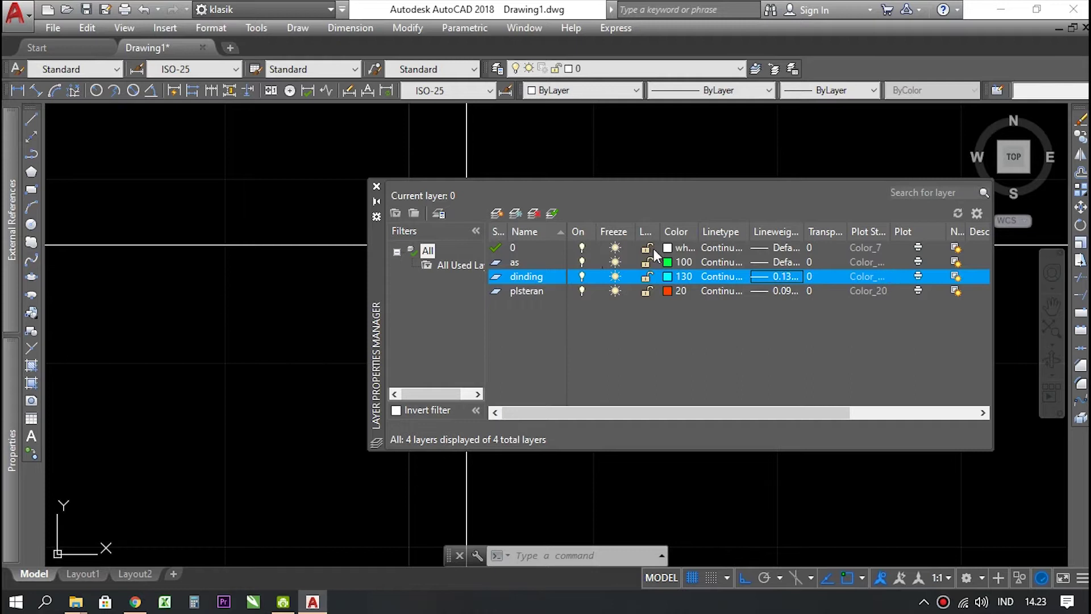
- Turn off plotting for the "as" layer and close the layer manager
left_click(516, 264)
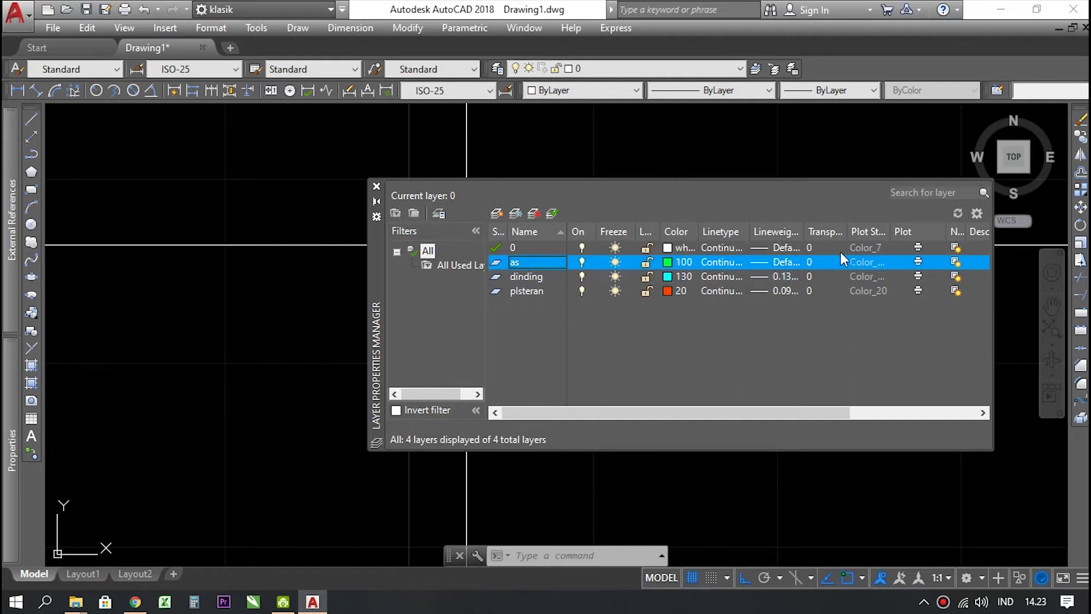
left_click(920, 262)
left_click(376, 186)
- Move all lines of the two adjoining rectangles onto the "as" layer and clear the selection
scroll(563, 258, "down", 2)
scroll(426, 232, "up", 2)
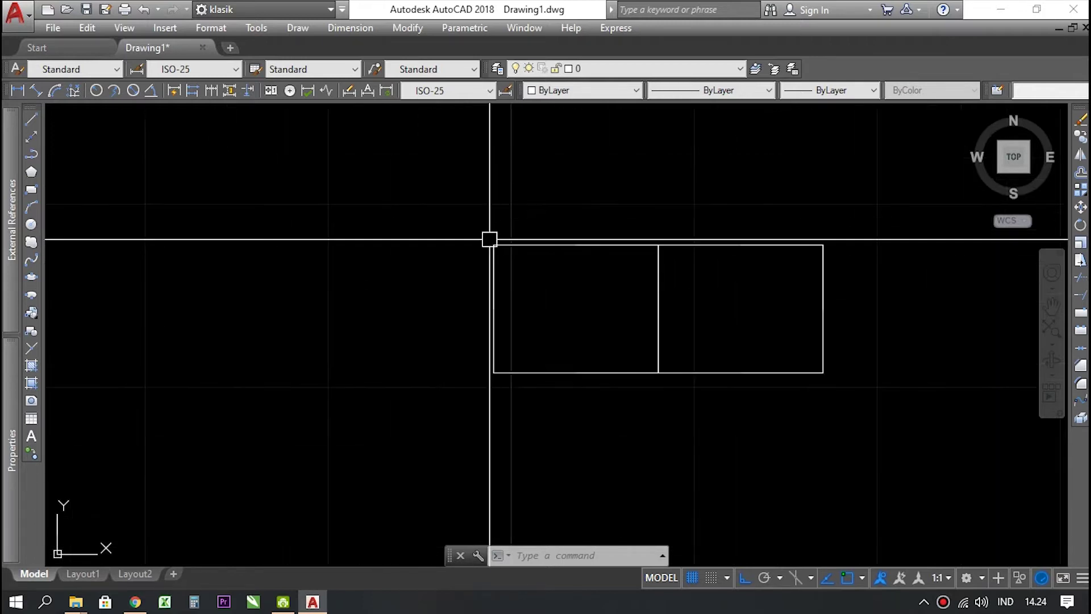
scroll(483, 244, "down", 2)
scroll(519, 259, "up", 1)
left_click(409, 195)
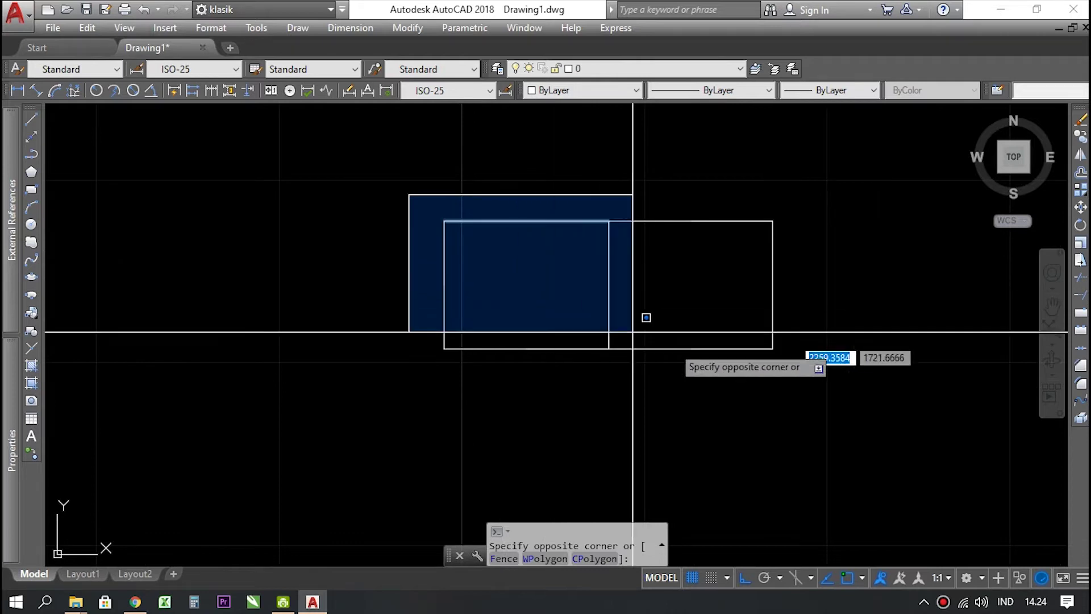
left_click(813, 380)
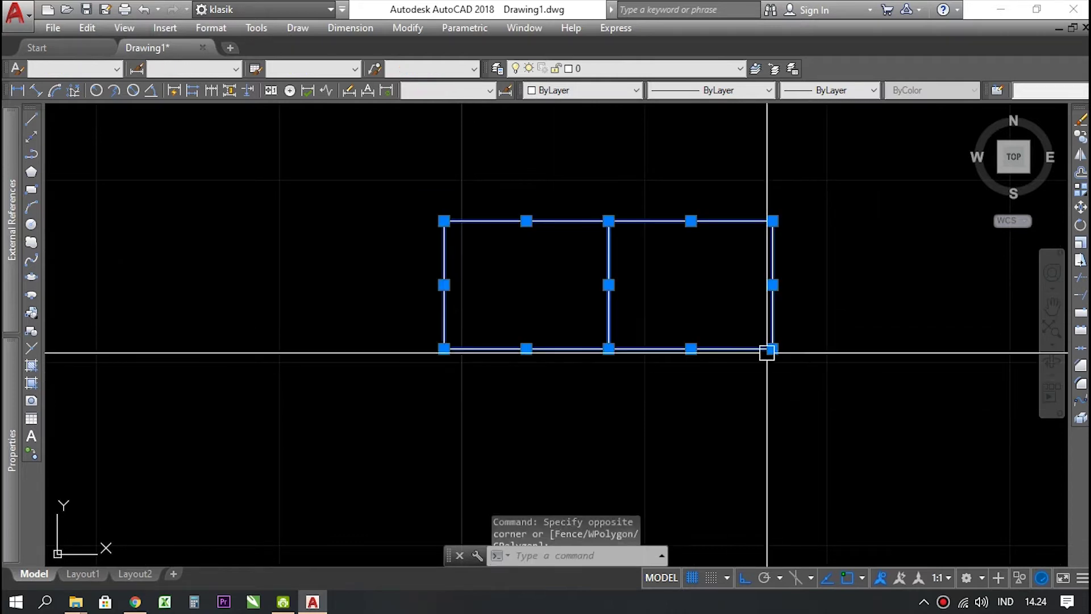
left_click(569, 69)
left_click(601, 94)
key("Escape")
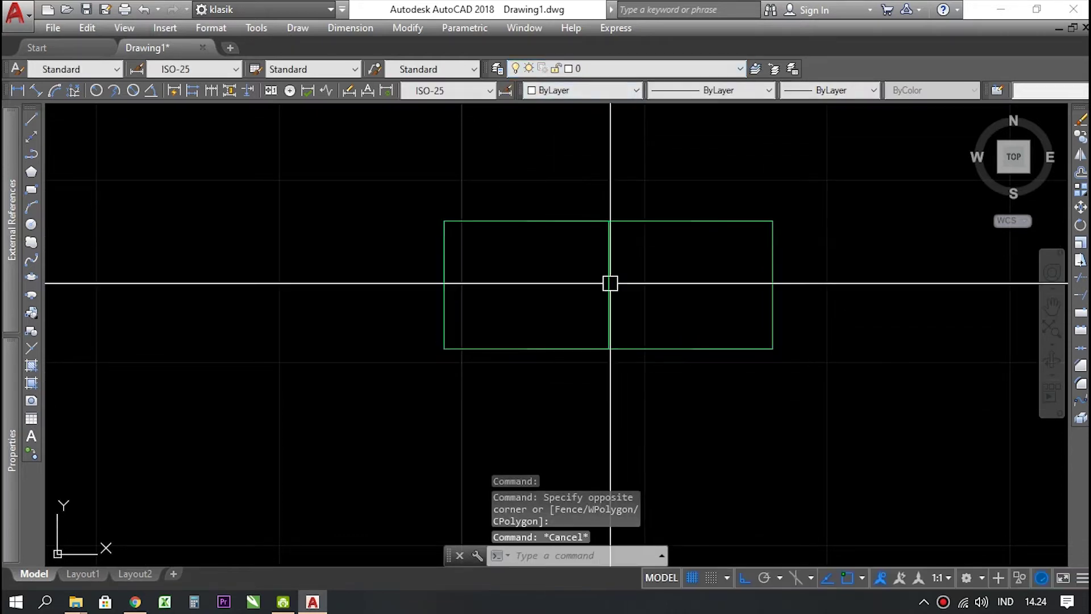
scroll(536, 193, "up", 3)
scroll(568, 295, "down", 1)
scroll(446, 446, "up", 2)
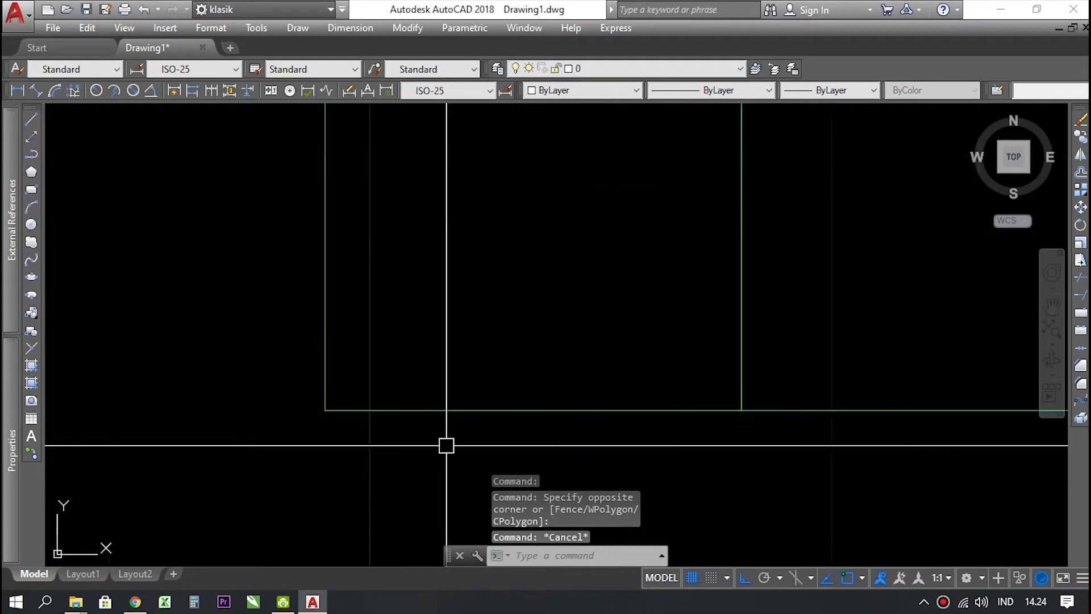
scroll(372, 377, "down", 3)
scroll(361, 400, "up", 4)
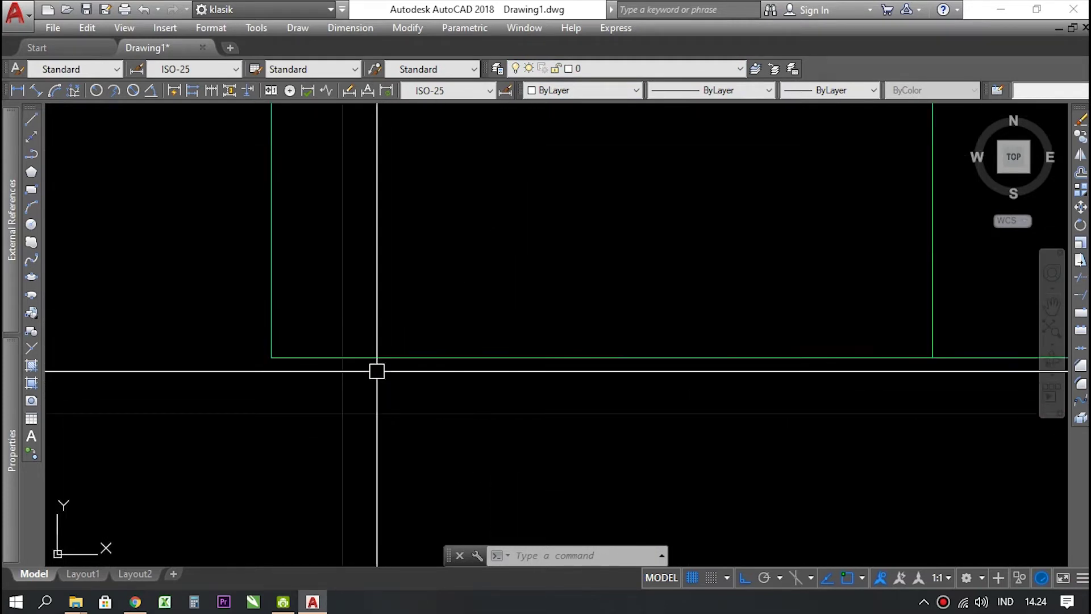
scroll(290, 392, "down", 3)
scroll(294, 392, "up", 3)
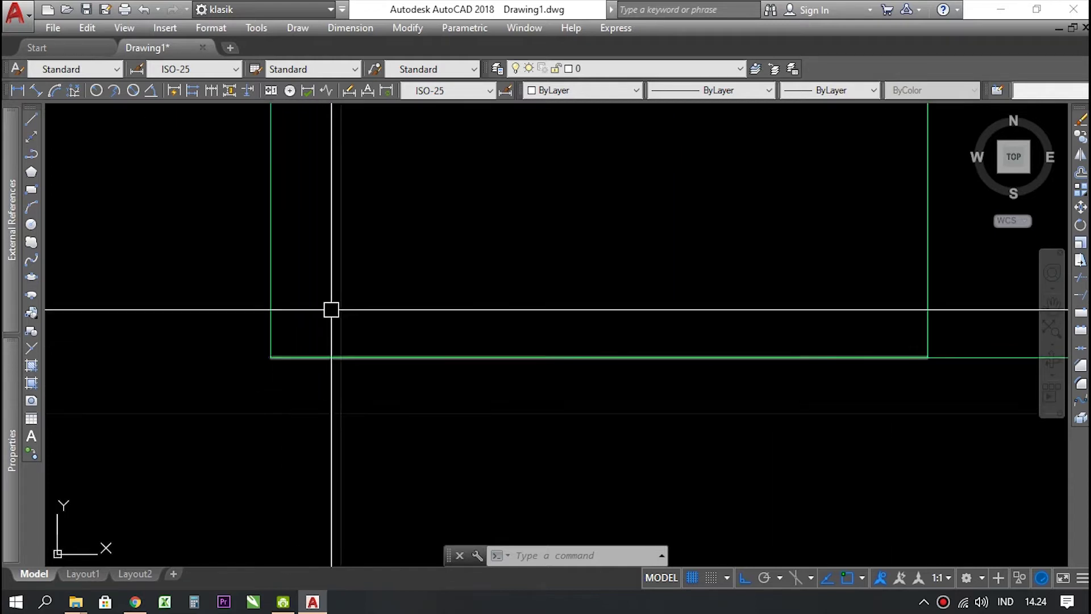
scroll(295, 397, "down", 3)
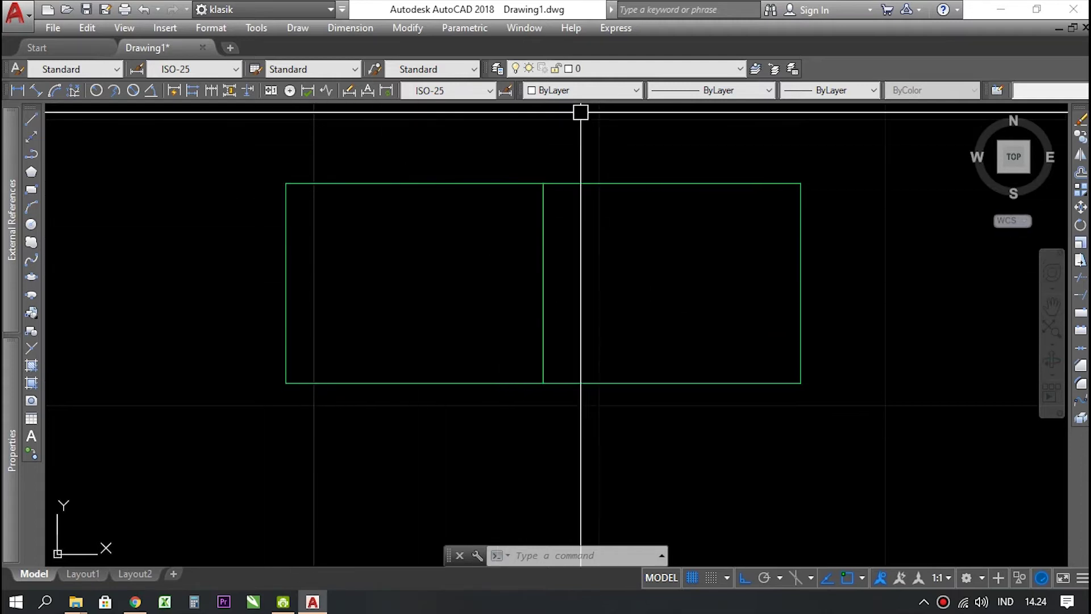
- Make "plsteran" the current layer
scroll(579, 112, "up", 2)
left_click(571, 68)
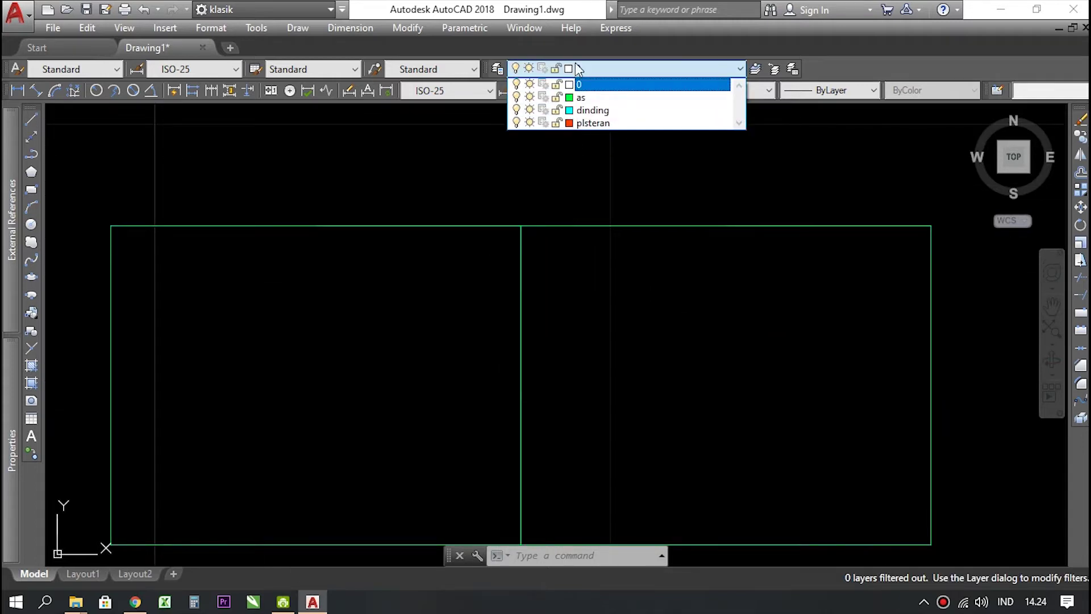
left_click(594, 123)
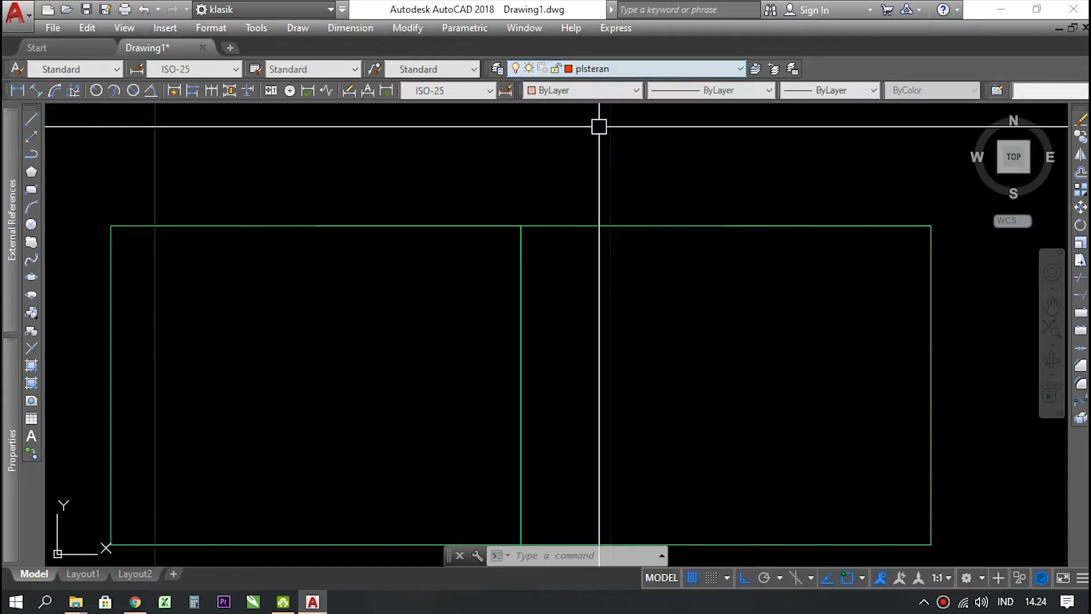
scroll(528, 199, "down", 2)
scroll(398, 352, "up", 1)
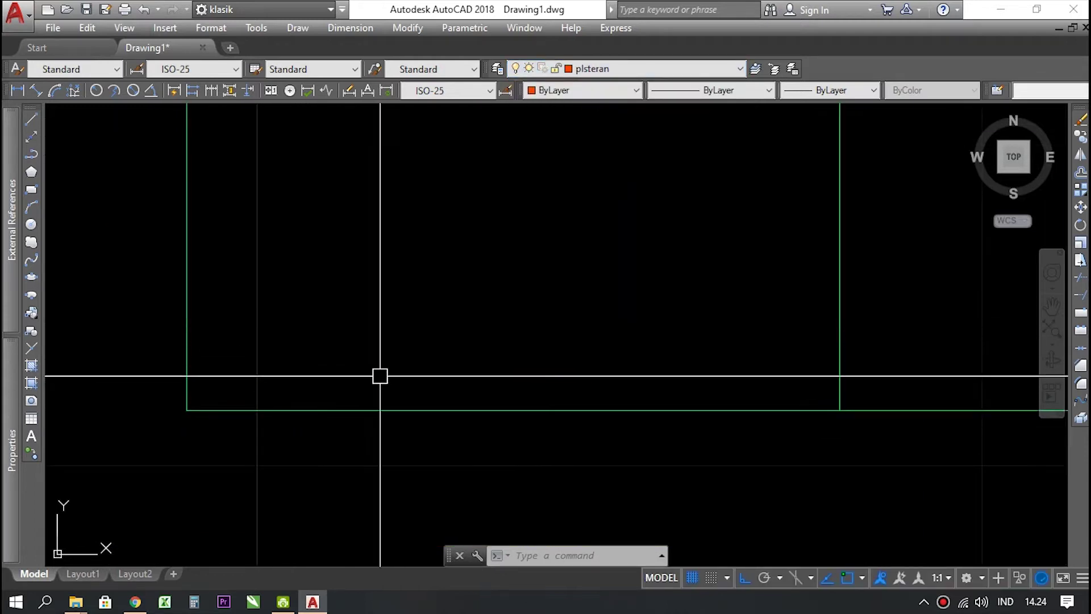
scroll(483, 398, "down", 2)
scroll(312, 346, "down", 2)
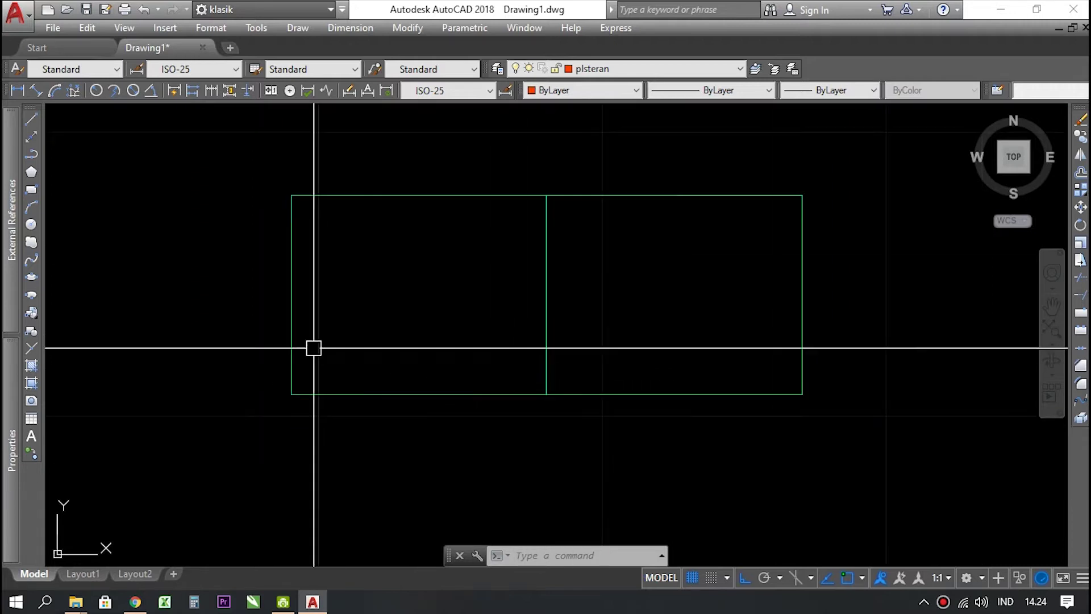
scroll(303, 418, "up", 2)
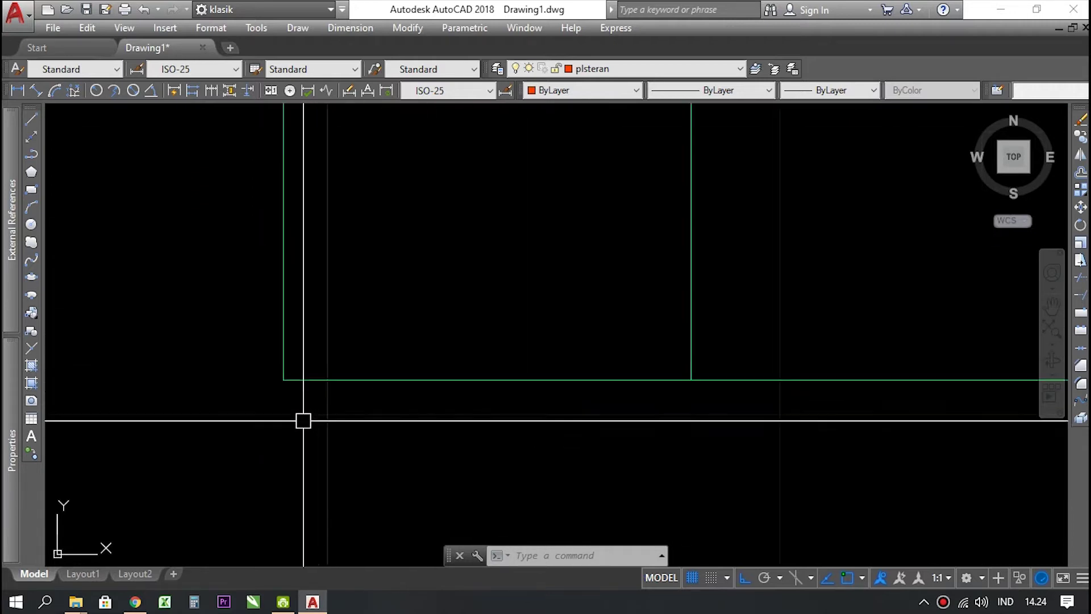
scroll(307, 400, "up", 3)
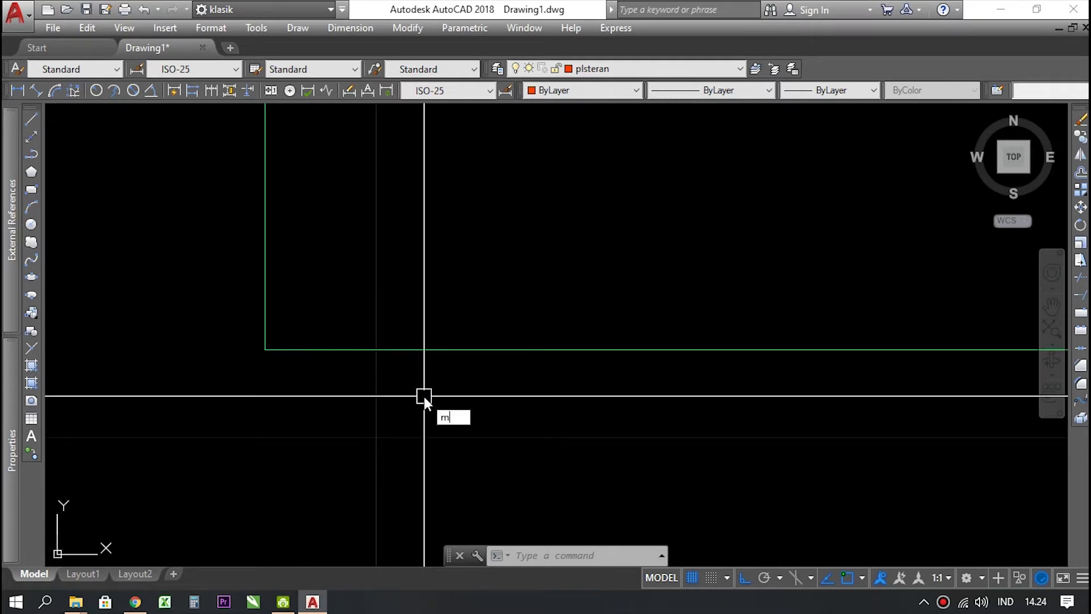
type("i")
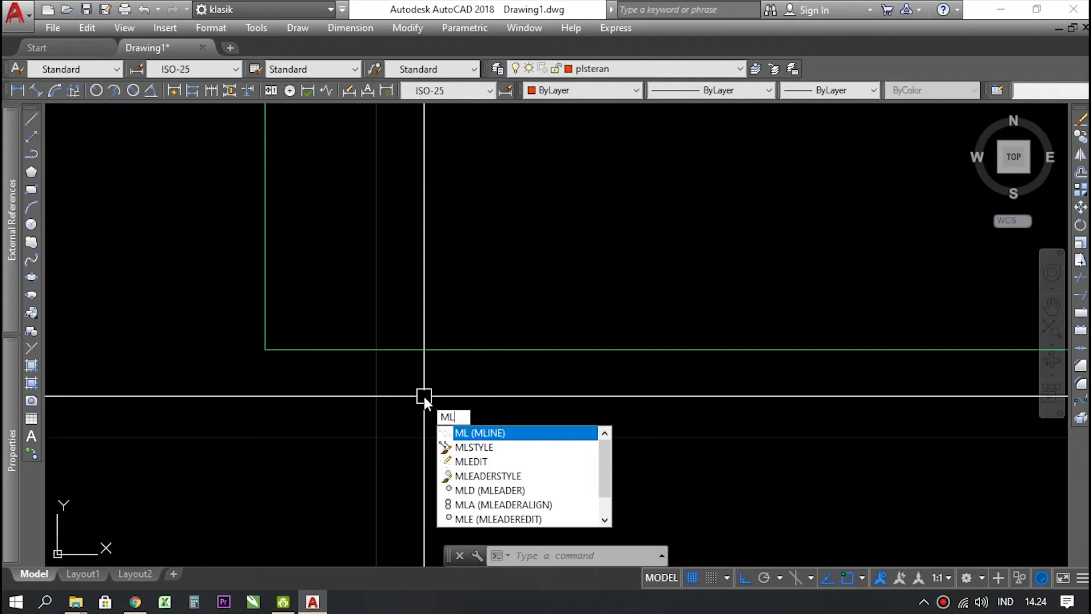
key("Return")
left_click(423, 396)
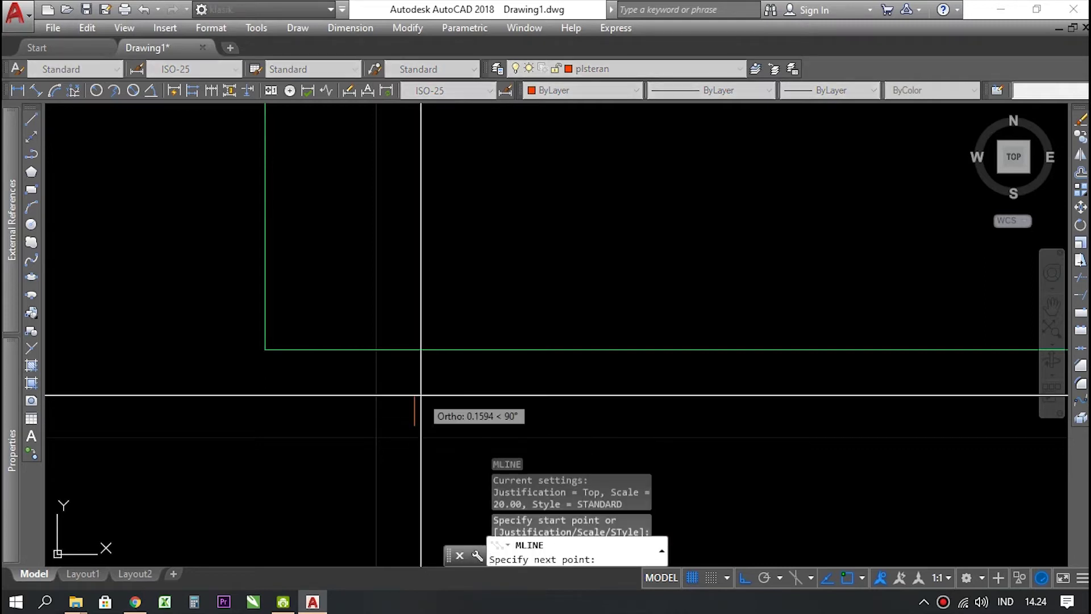
scroll(409, 341, "down", 8)
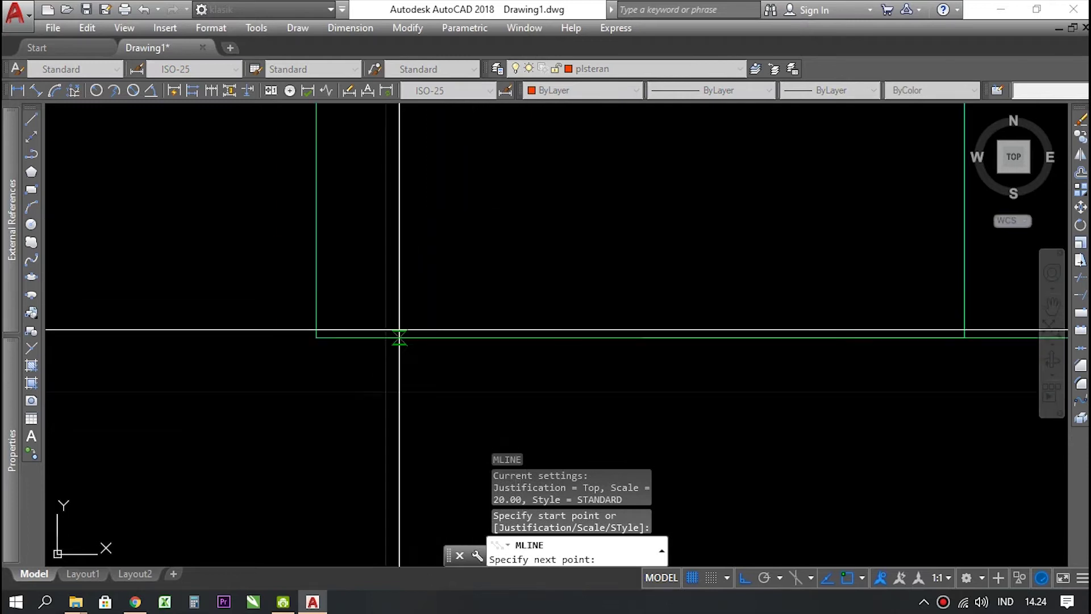
scroll(484, 250, "down", 4)
scroll(476, 221, "up", 6)
scroll(469, 273, "down", 2)
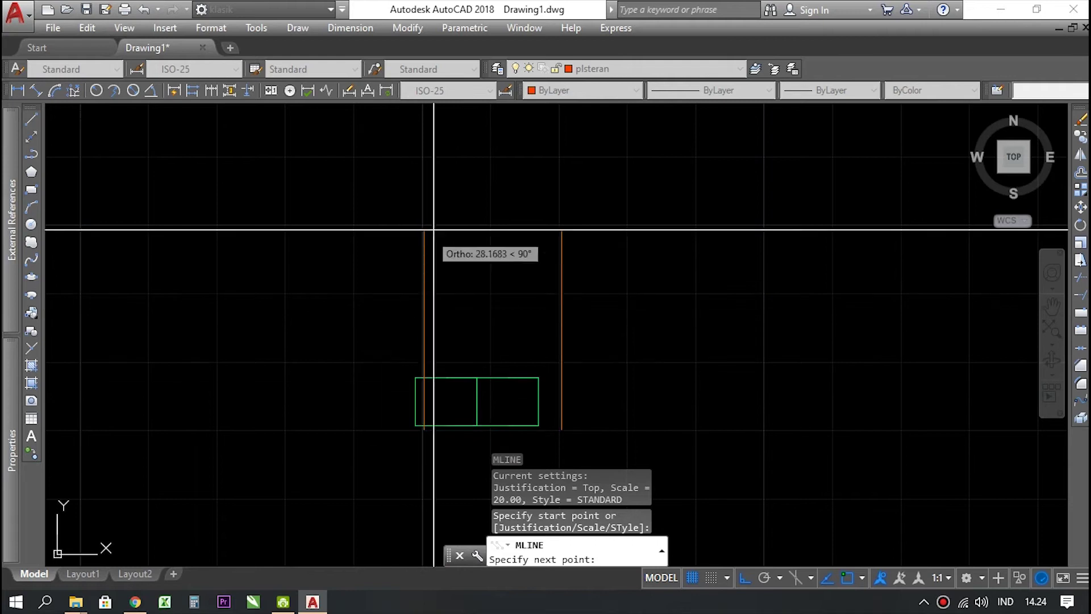
scroll(433, 397, "up", 2)
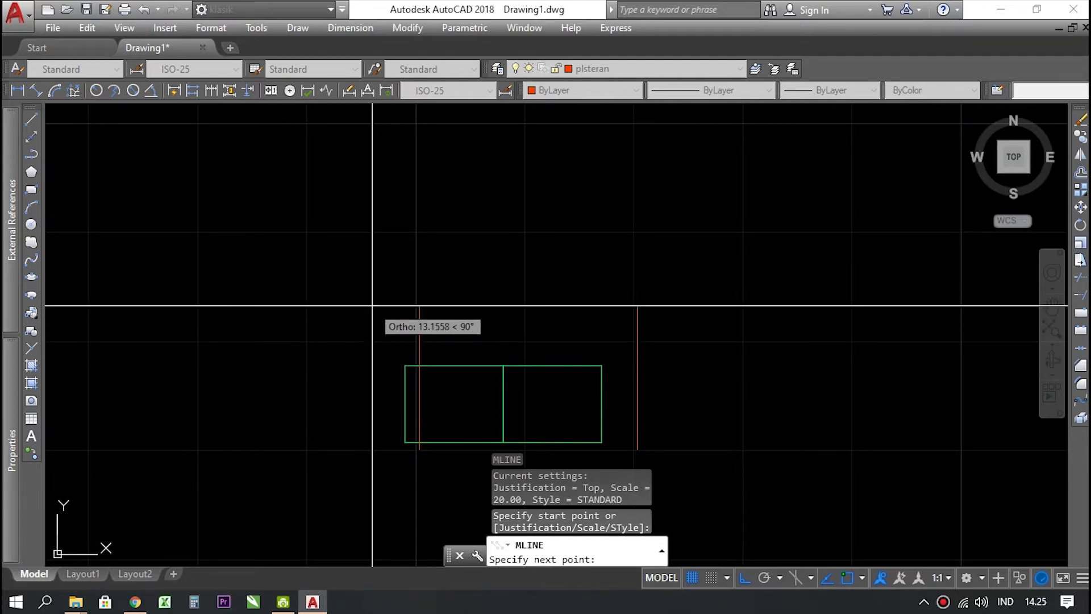
key("Escape")
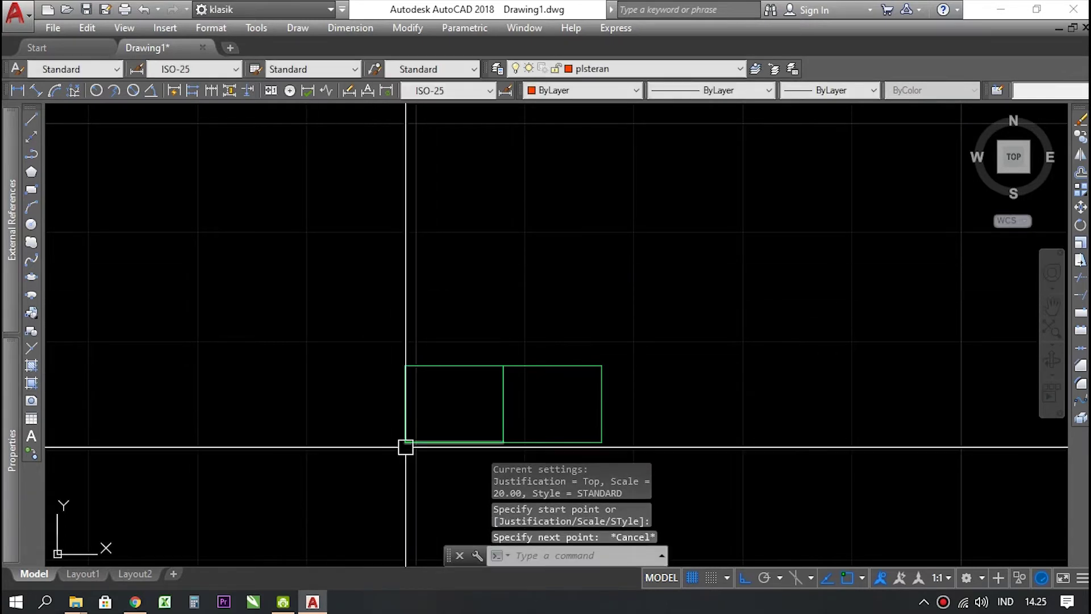
- Set the multiline justification to Zero and the multiline scale to 0.15
scroll(415, 463, "up", 5)
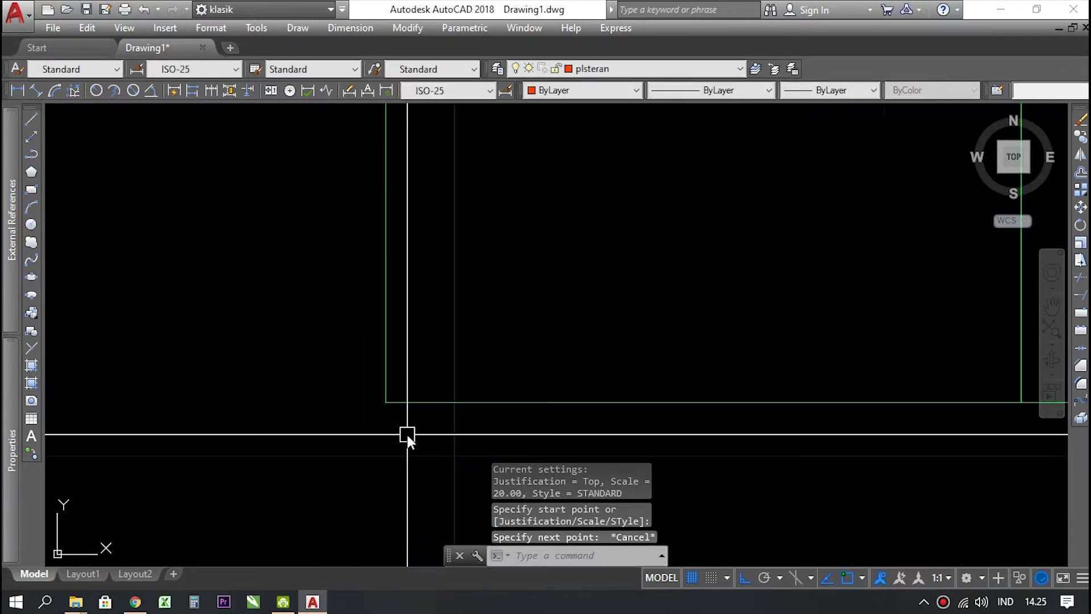
type("ml")
key("Return")
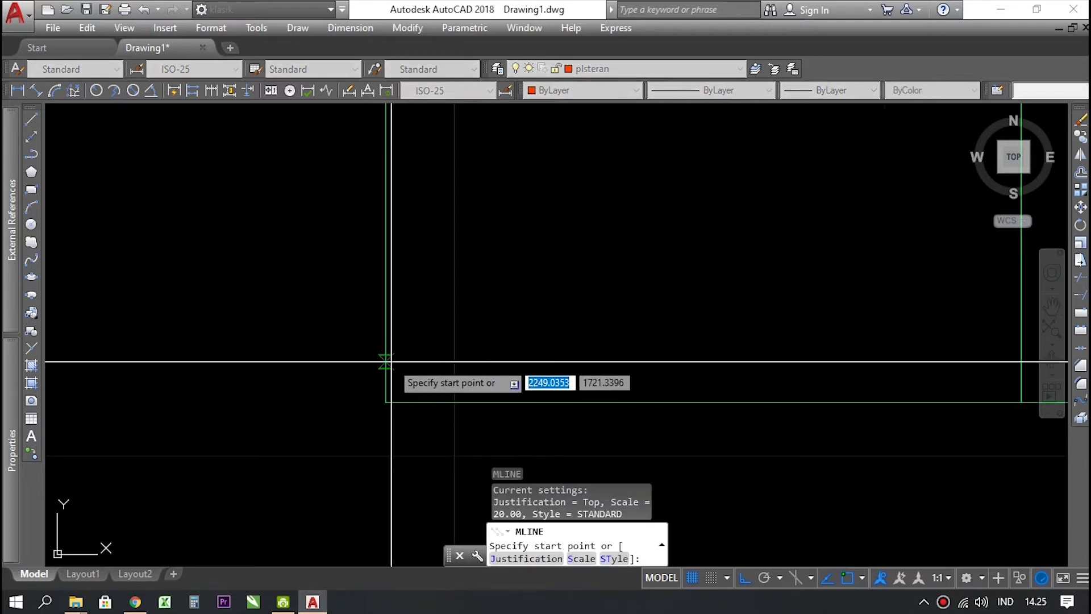
type("j")
key("Return")
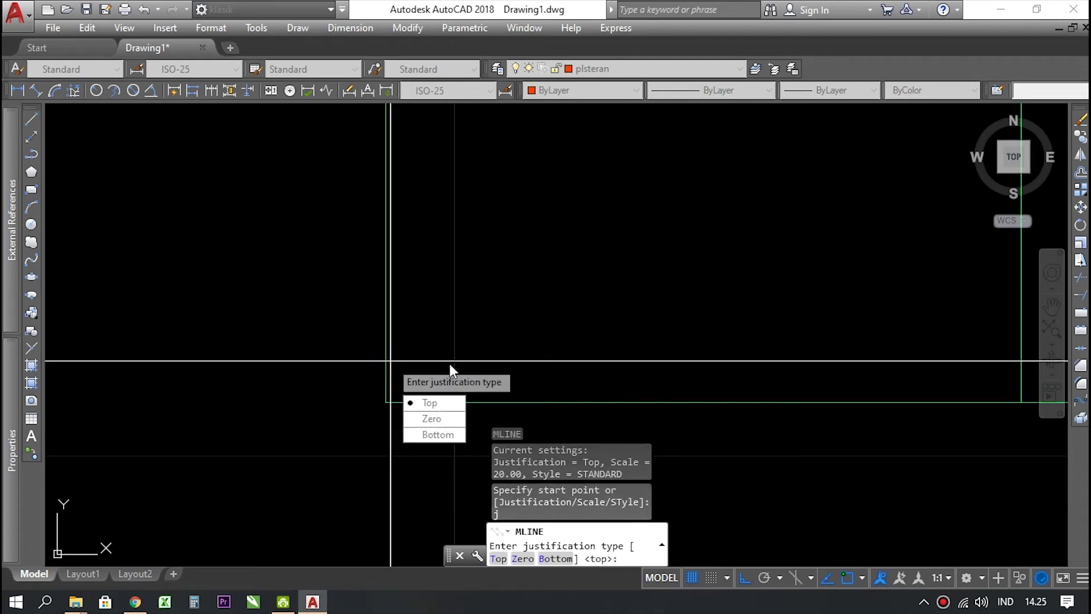
type("z")
key("Return")
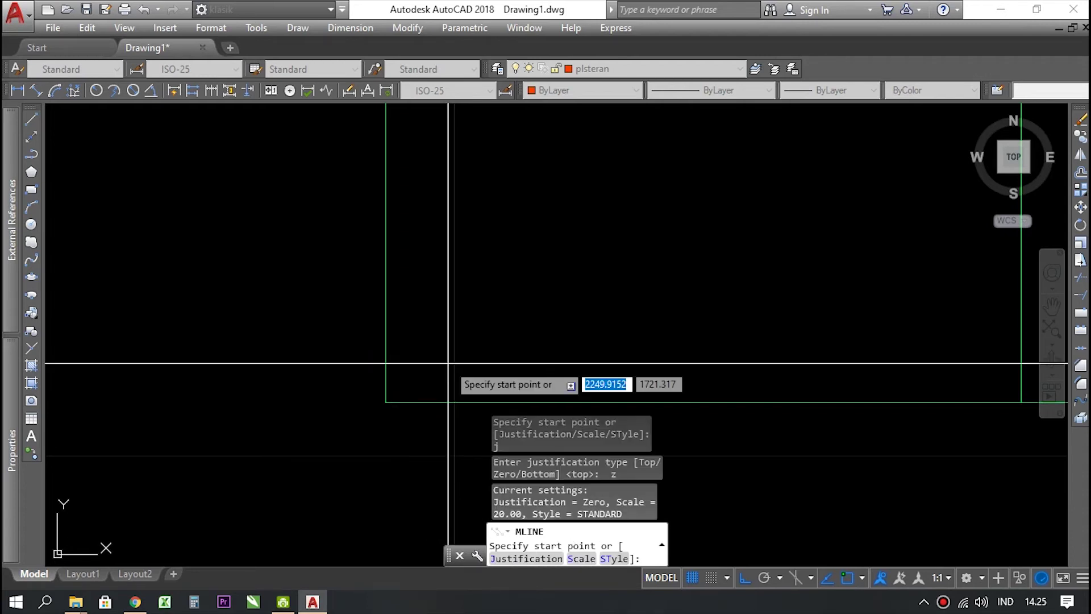
type("s")
key("Return")
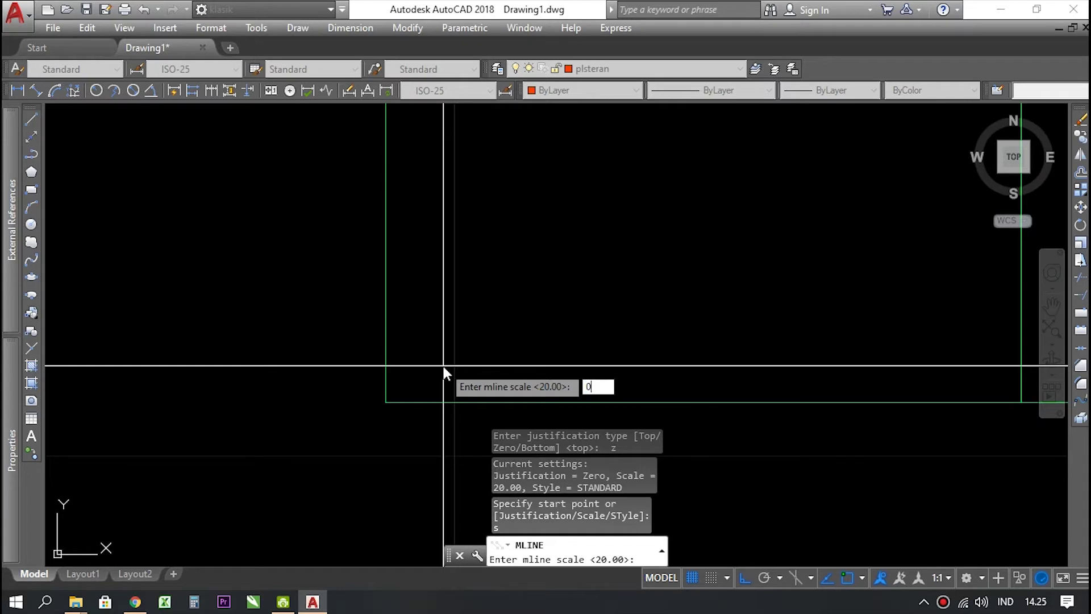
type("15")
key("Return")
key("Escape")
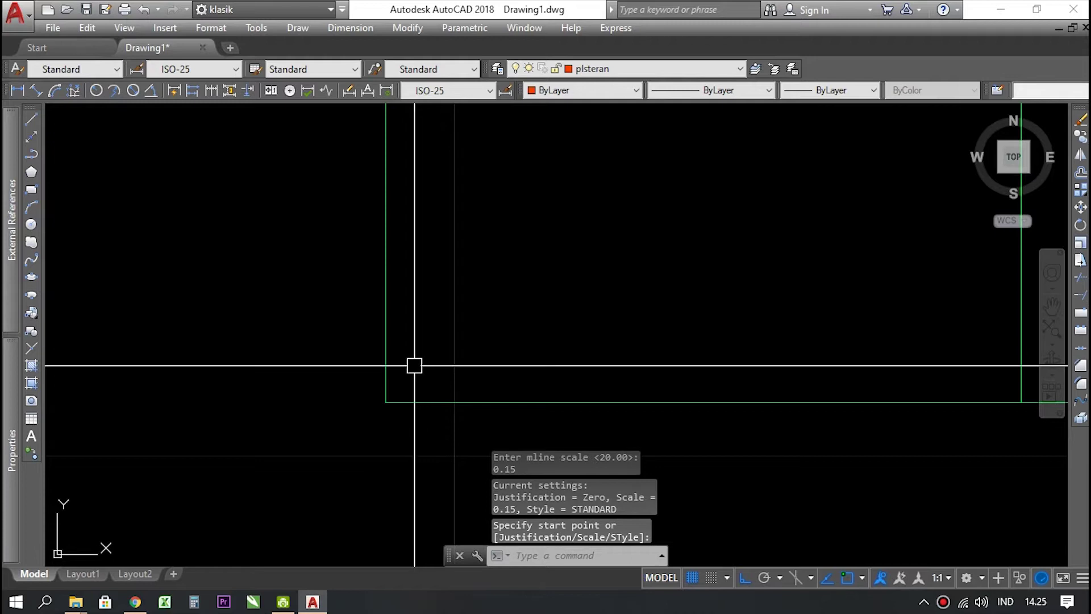
- Start a multiline at the lower-left corner of the two-room outline and run it along the bottom axis to the lower-right corner
type("ml")
key("Return")
left_click(385, 401)
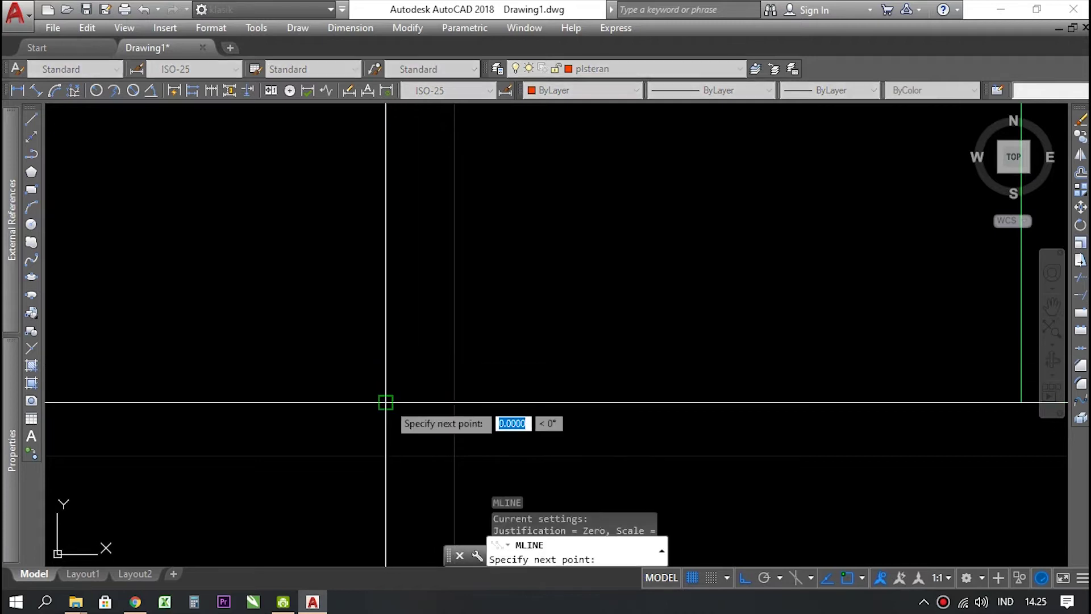
scroll(460, 415, "up", 4)
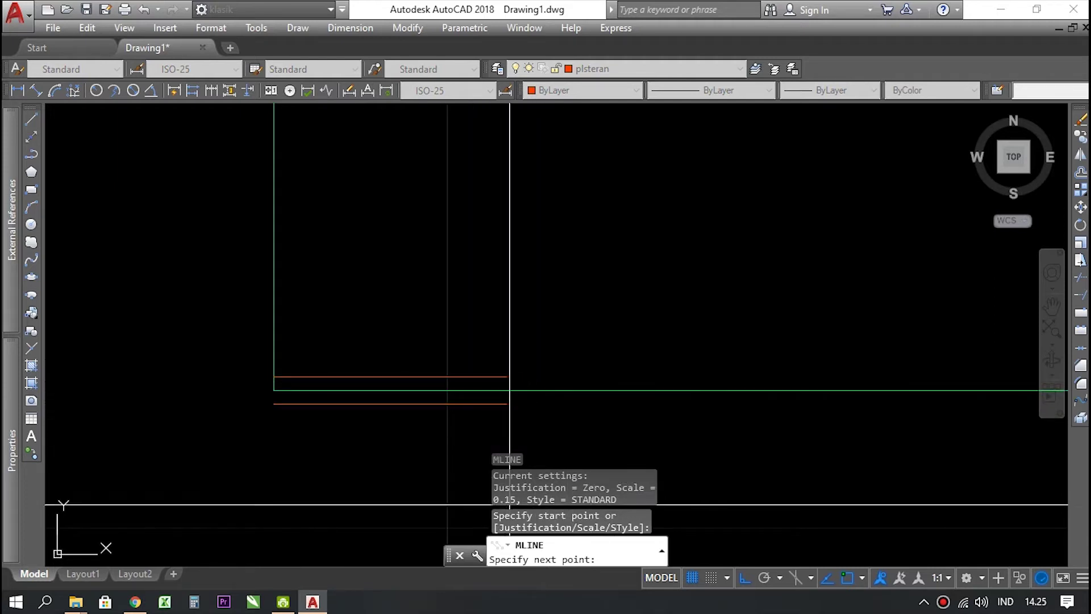
scroll(507, 504, "down", 8)
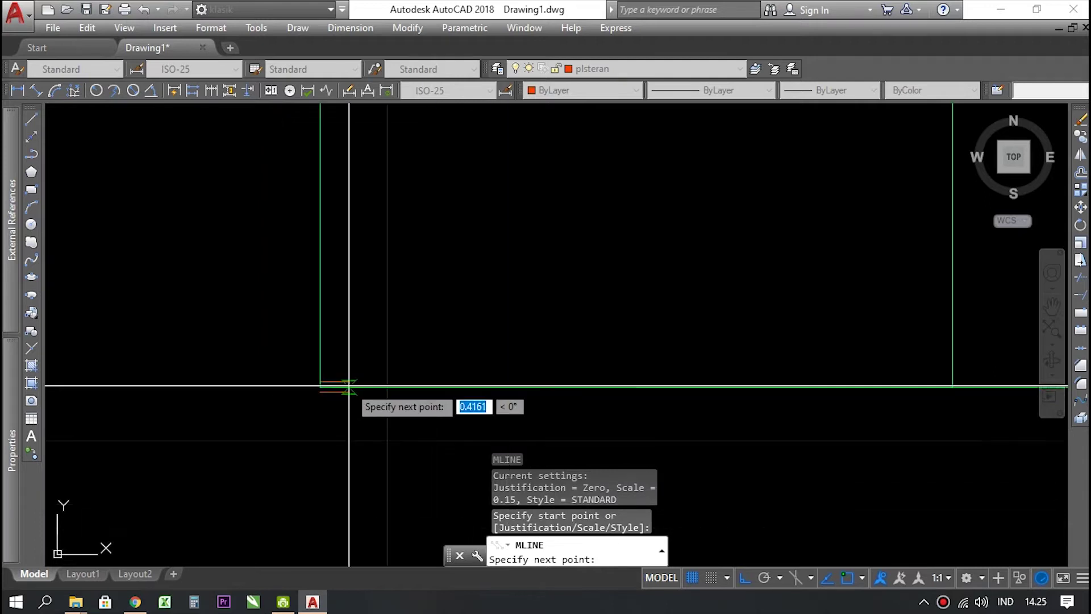
scroll(827, 395, "up", 4)
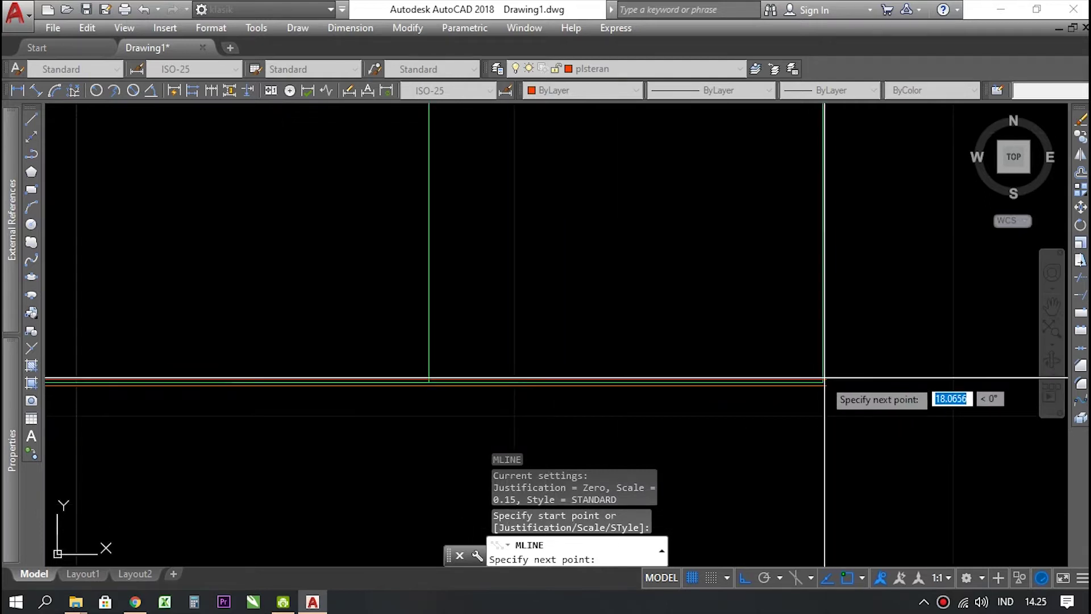
left_click(824, 383)
- Continue the multiline up the right axis, across the top axis to the upper-left corner, and close it at its starting point
scroll(818, 340, "down", 4)
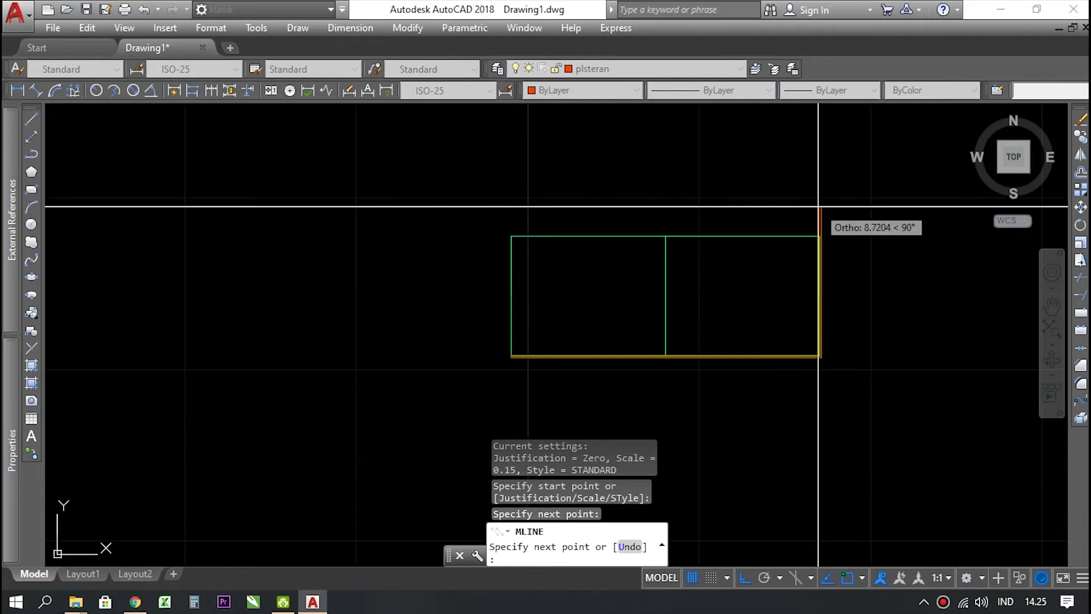
left_click(816, 236)
scroll(530, 257, "up", 4)
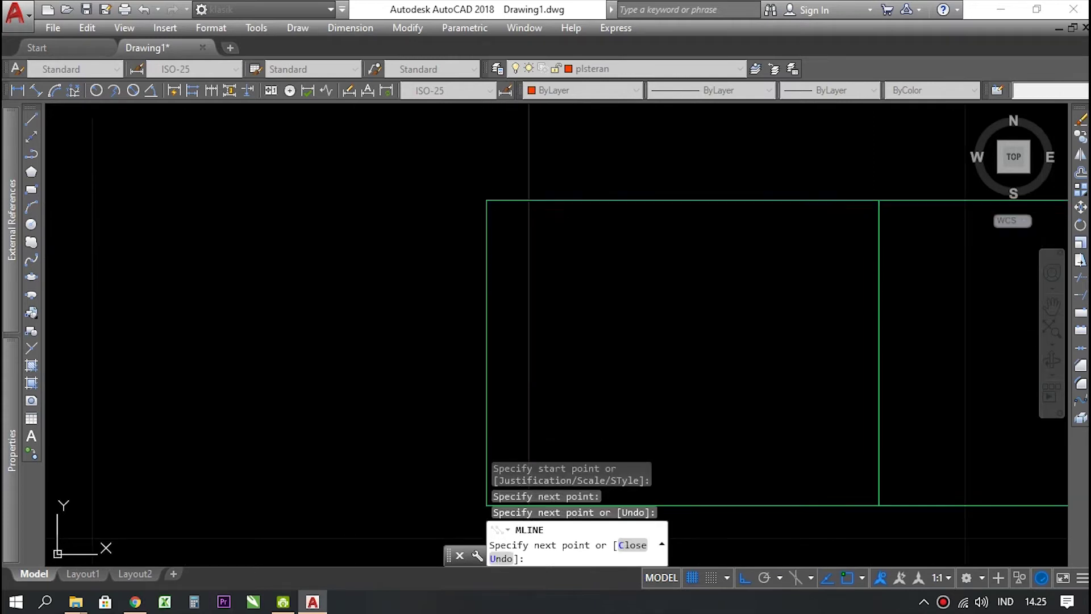
left_click(487, 201)
scroll(487, 201, "down", 3)
scroll(497, 323, "up", 4)
scroll(494, 319, "up", 4)
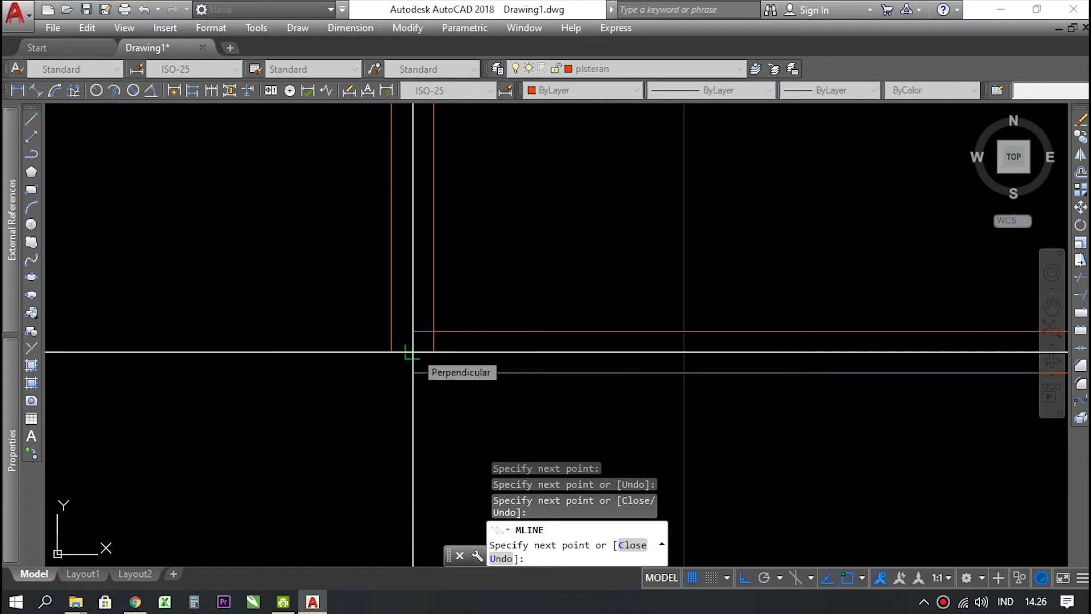
type("c")
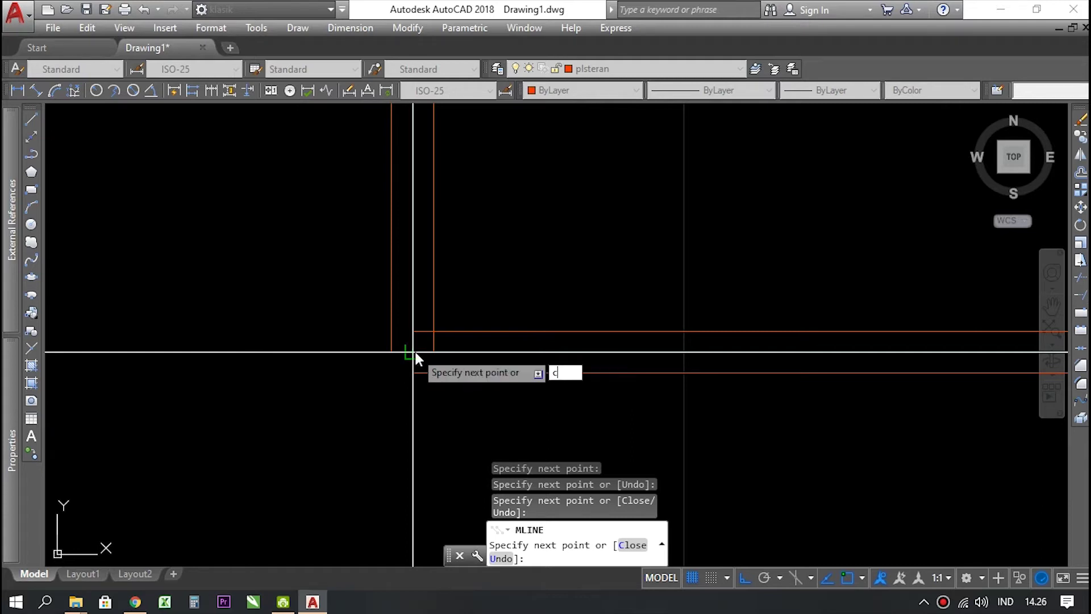
key("Return")
scroll(415, 351, "down", 8)
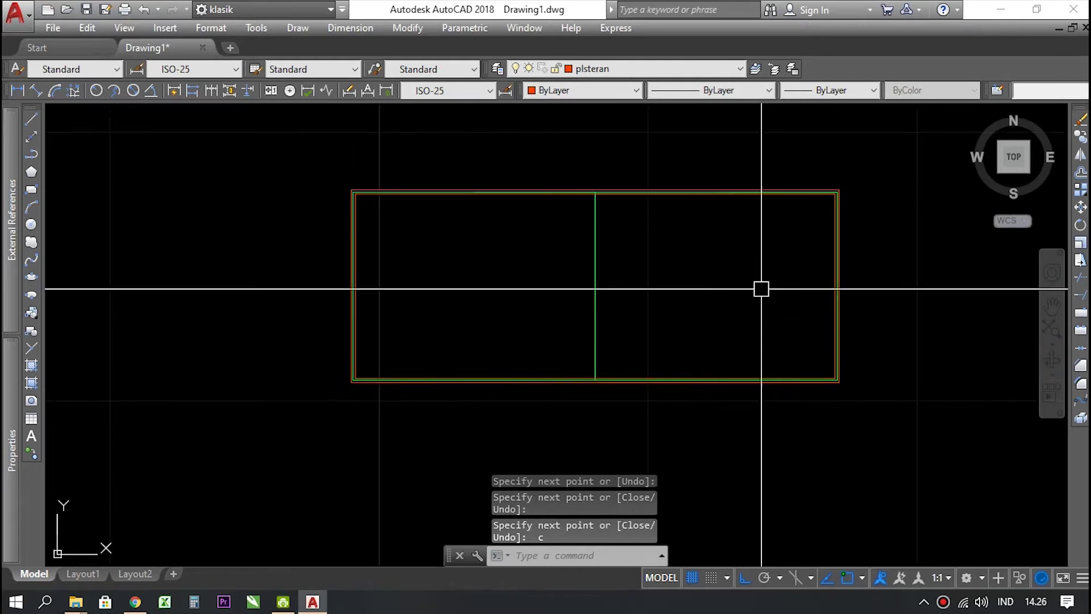
- Draw a multiline along the dividing axis between the two rooms, from the top axis to the bottom axis
scroll(631, 280, "up", 4)
scroll(519, 222, "down", 4)
scroll(512, 221, "up", 5)
scroll(513, 221, "up", 4)
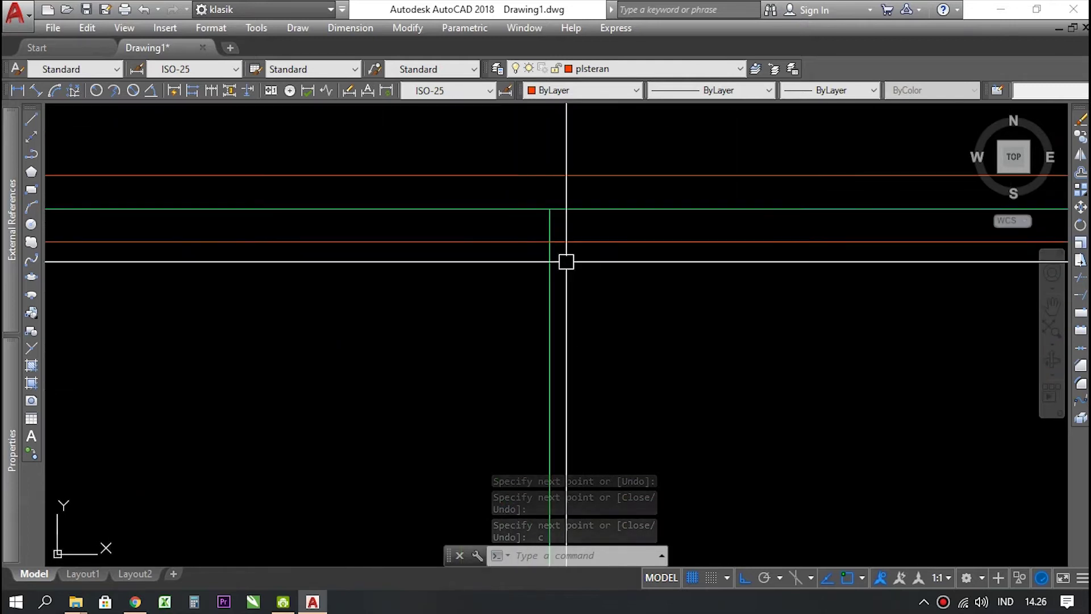
type("ML")
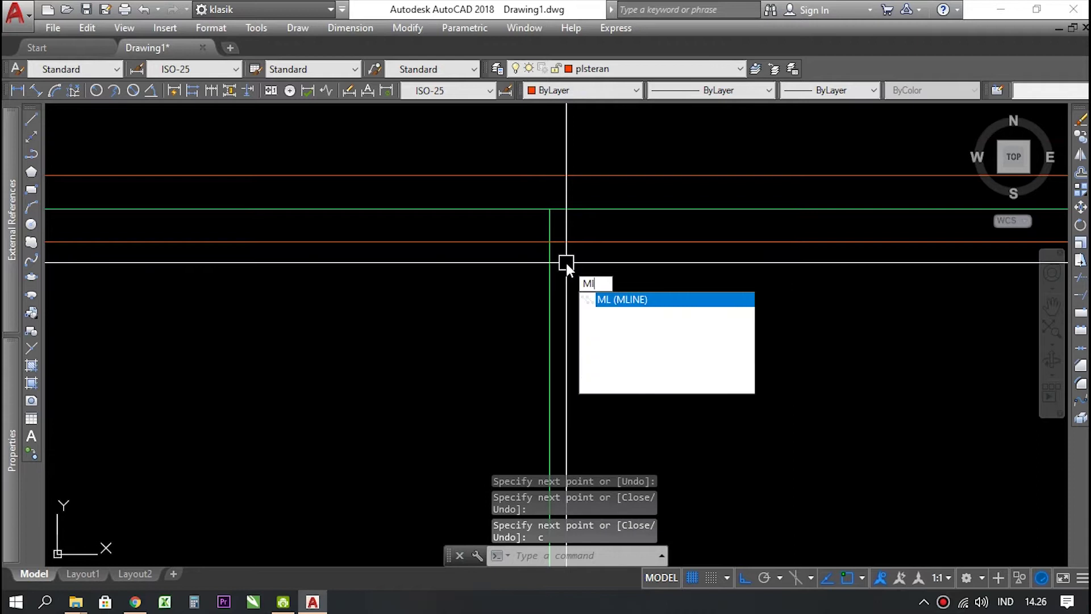
key("Return")
left_click(550, 208)
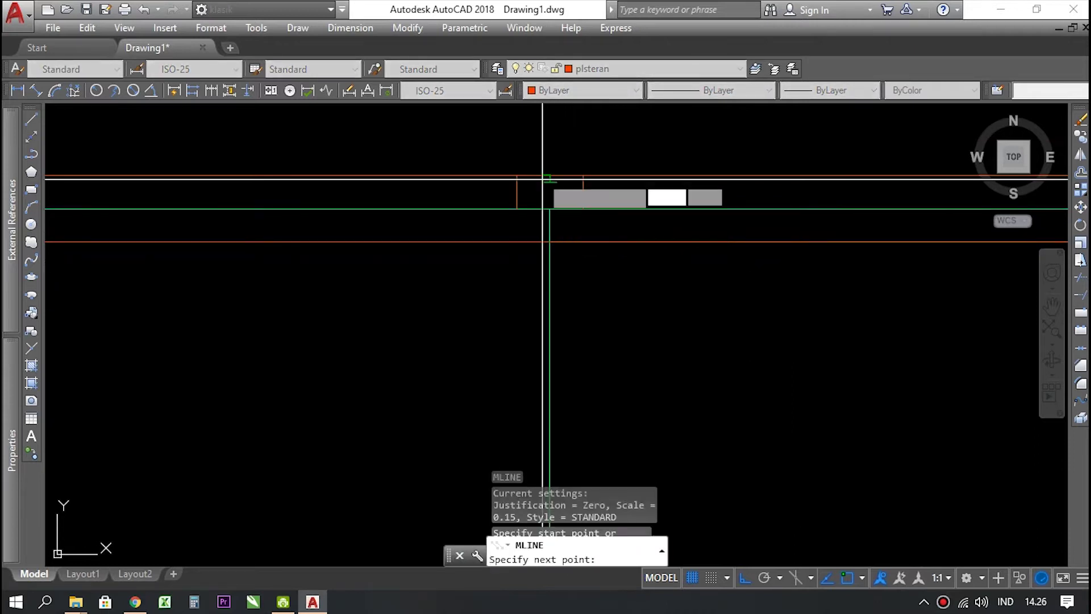
scroll(538, 168, "down", 6)
scroll(536, 227, "down", 4)
scroll(504, 227, "up", 6)
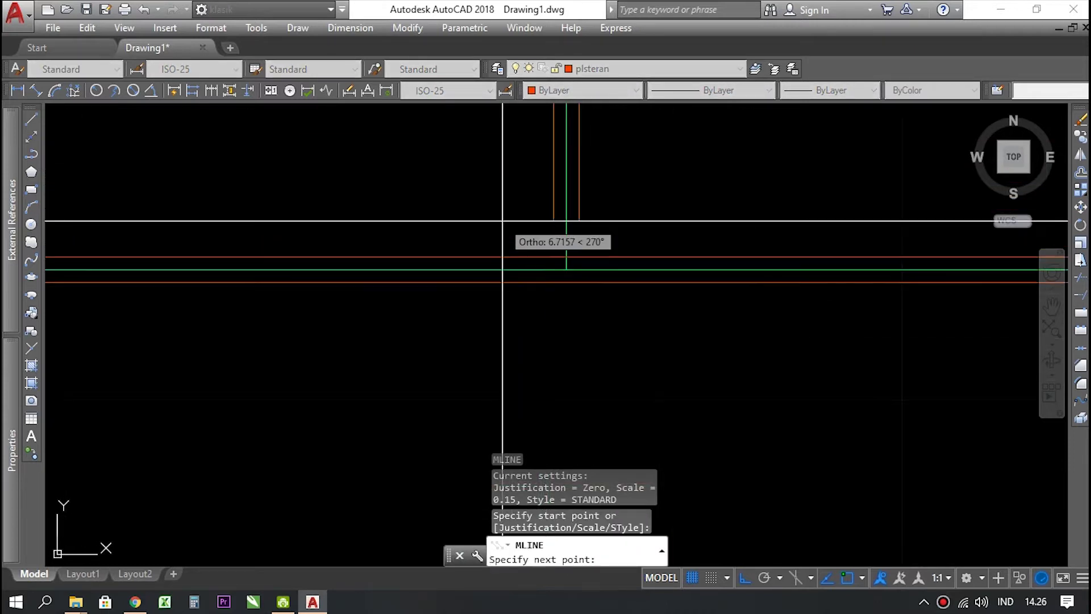
left_click(603, 298)
key("Return")
scroll(612, 348, "down", 6)
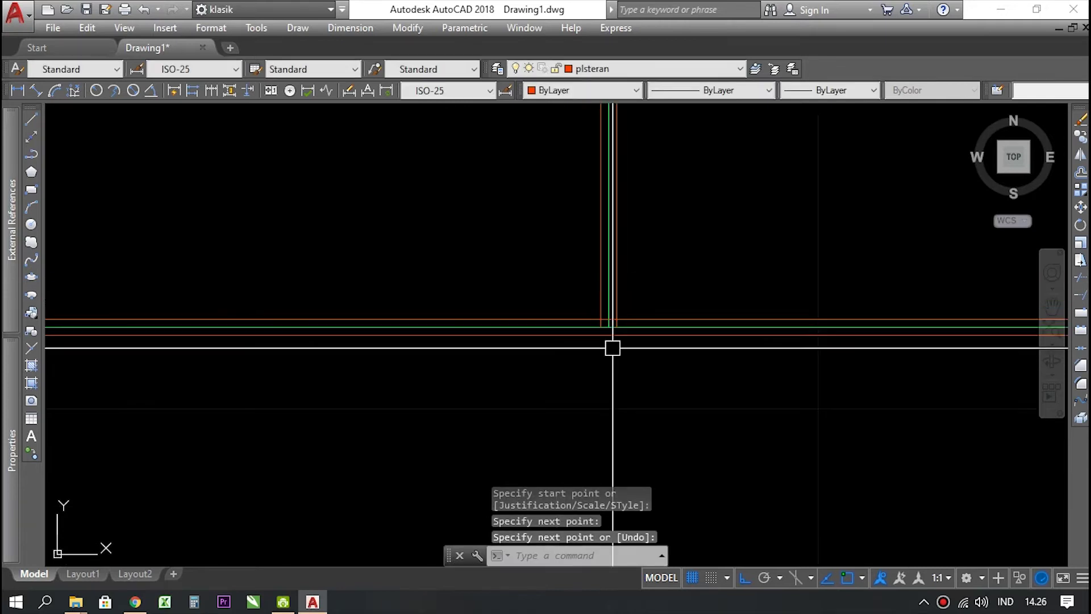
- Examine the plaster multilines around the plan and at its upper-left corner
scroll(613, 221, "down", 5)
scroll(557, 146, "up", 5)
scroll(414, 246, "down", 5)
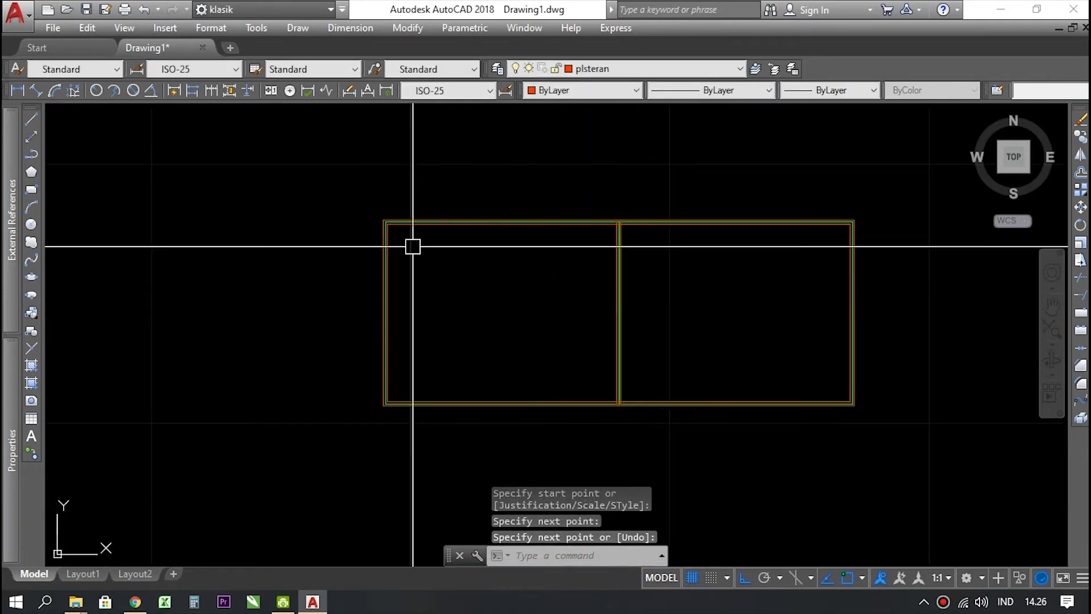
scroll(400, 245, "up", 3)
scroll(400, 245, "up", 6)
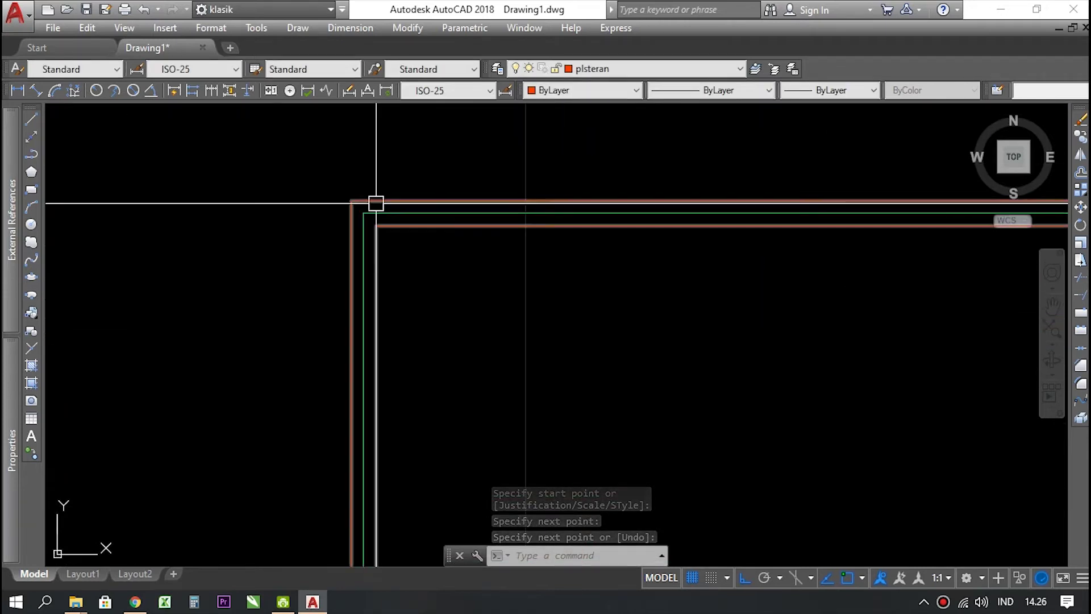
scroll(363, 213, "down", 8)
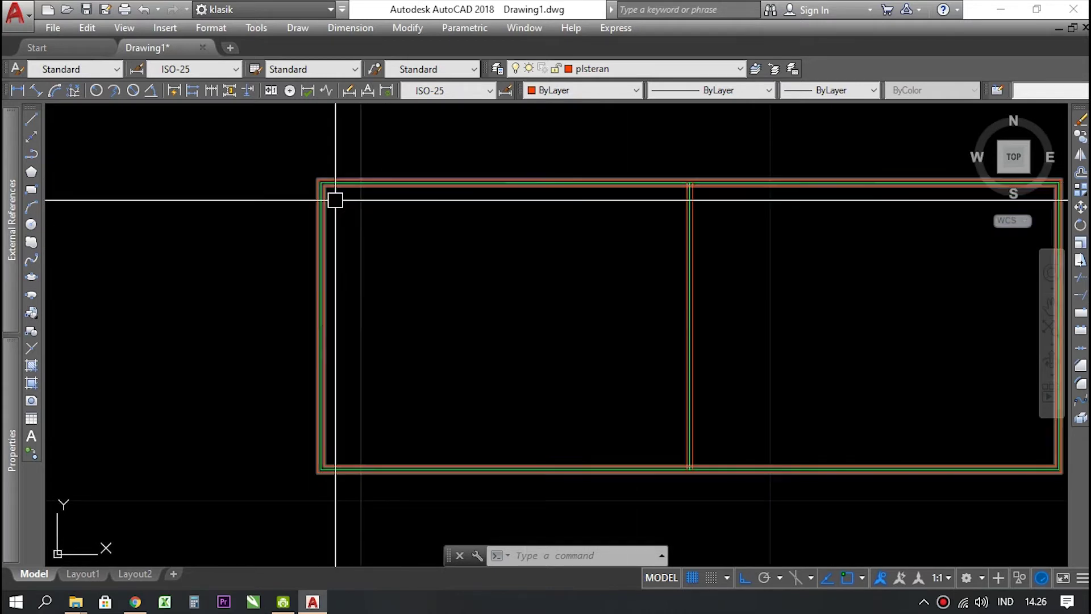
scroll(319, 202, "up", 5)
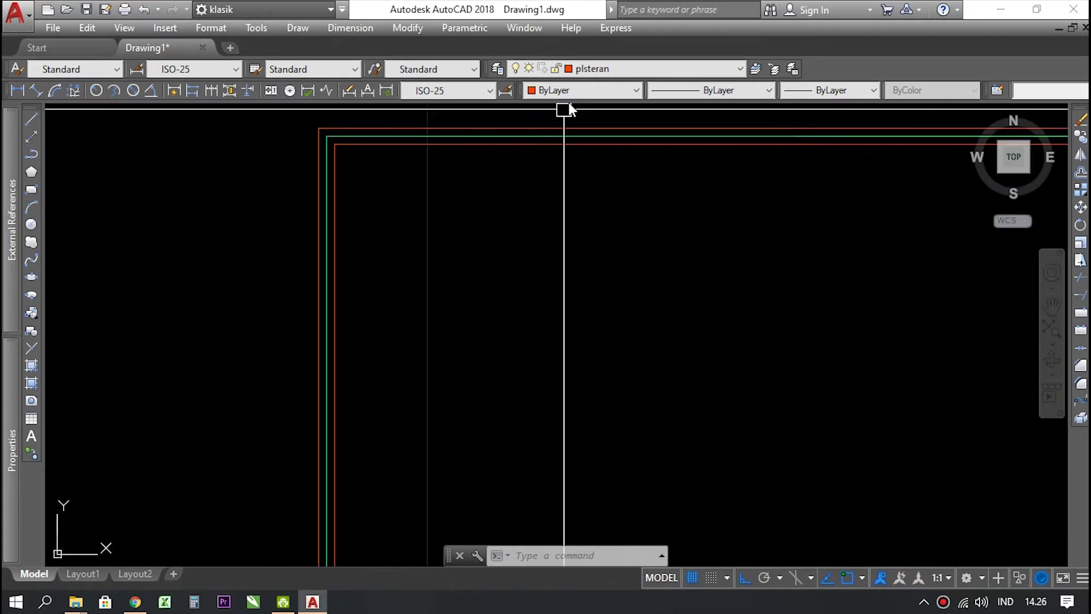
- Make "dinding" the current layer
left_click(596, 70)
left_click(591, 110)
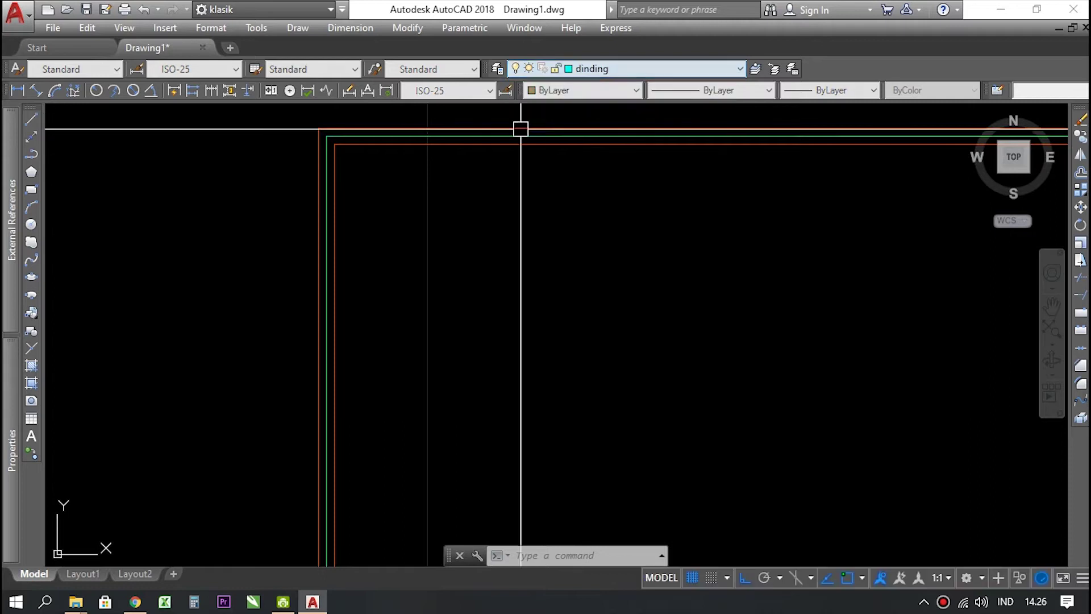
left_click(584, 69)
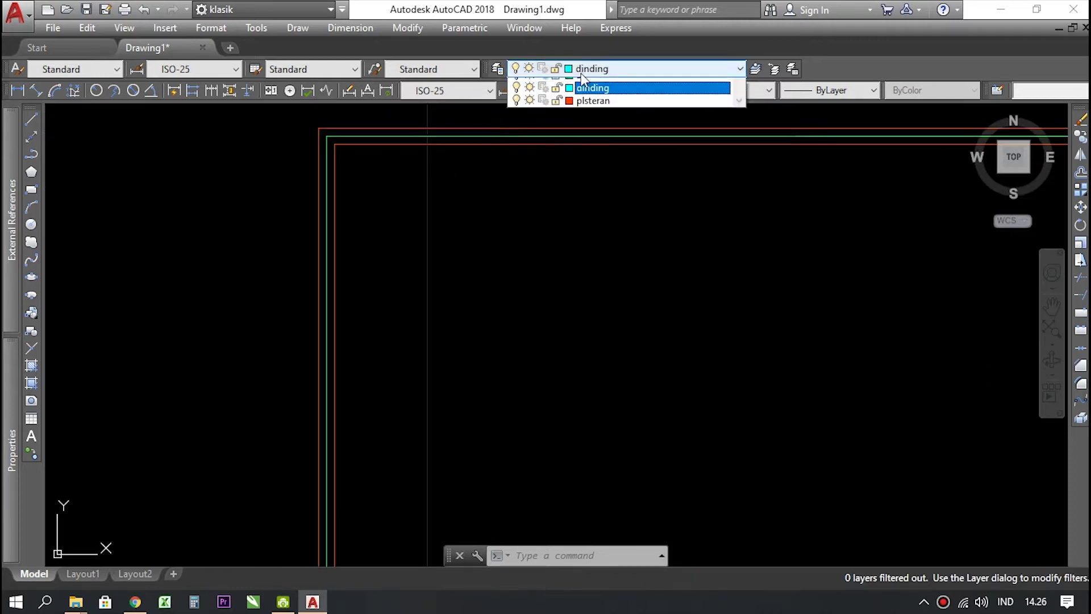
left_click(585, 110)
- Examine the junction where the dividing wall's plaster lines meet the bottom wall
scroll(332, 144, "down", 2)
scroll(332, 144, "down", 2)
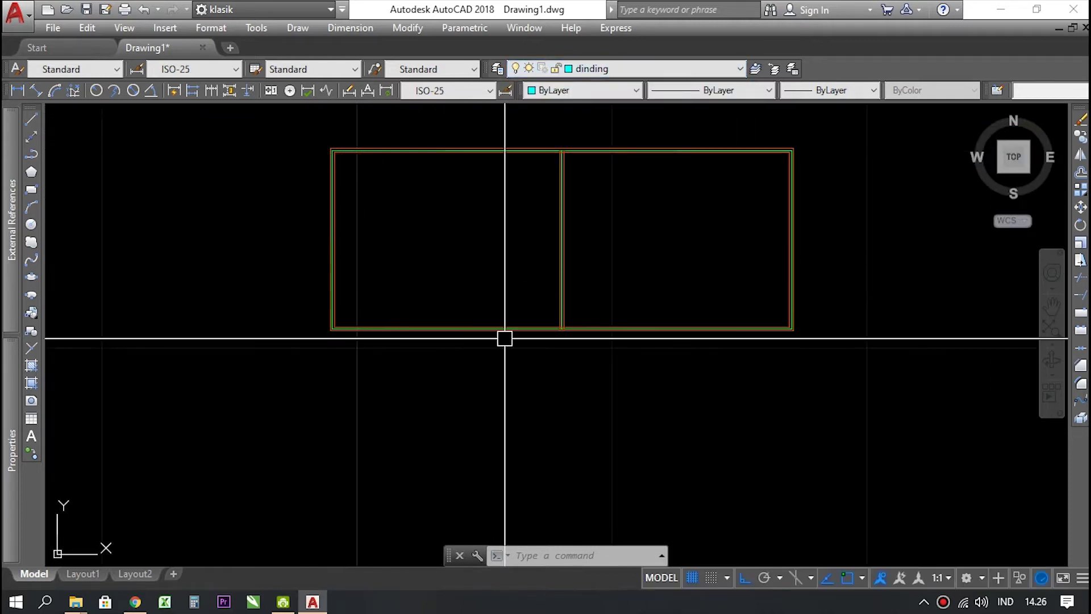
scroll(506, 336, "up", 2)
scroll(639, 310, "up", 2)
scroll(608, 293, "up", 2)
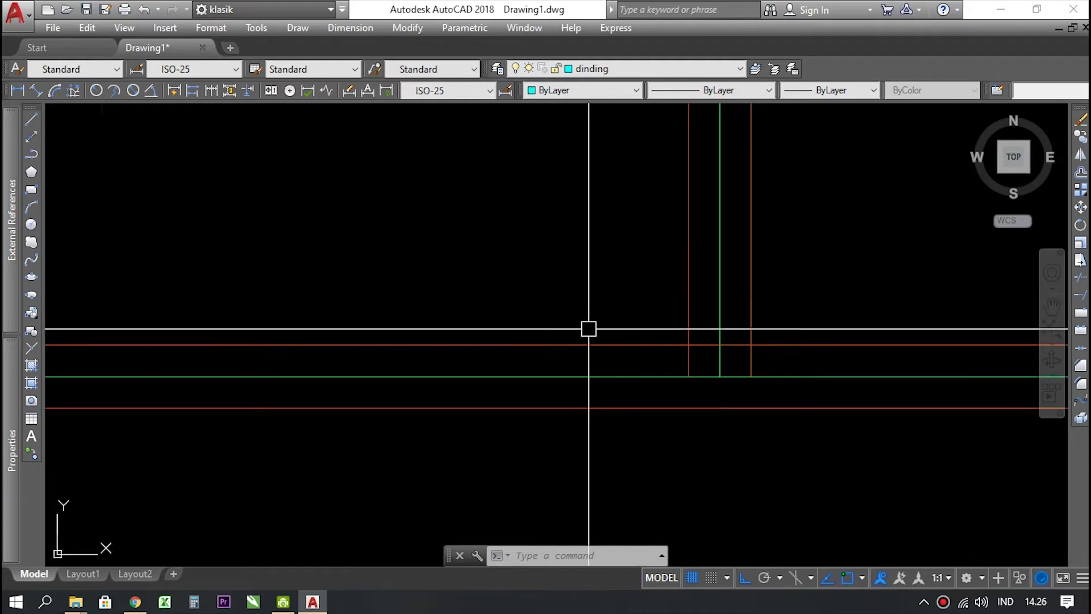
scroll(619, 349, "down", 3)
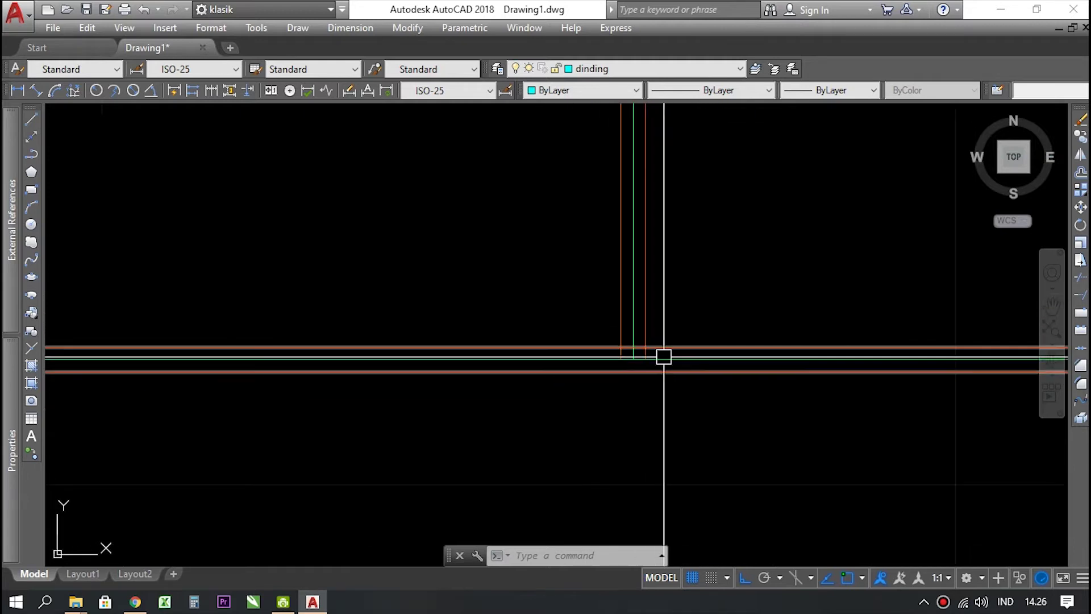
scroll(664, 357, "up", 5)
scroll(555, 373, "down", 3)
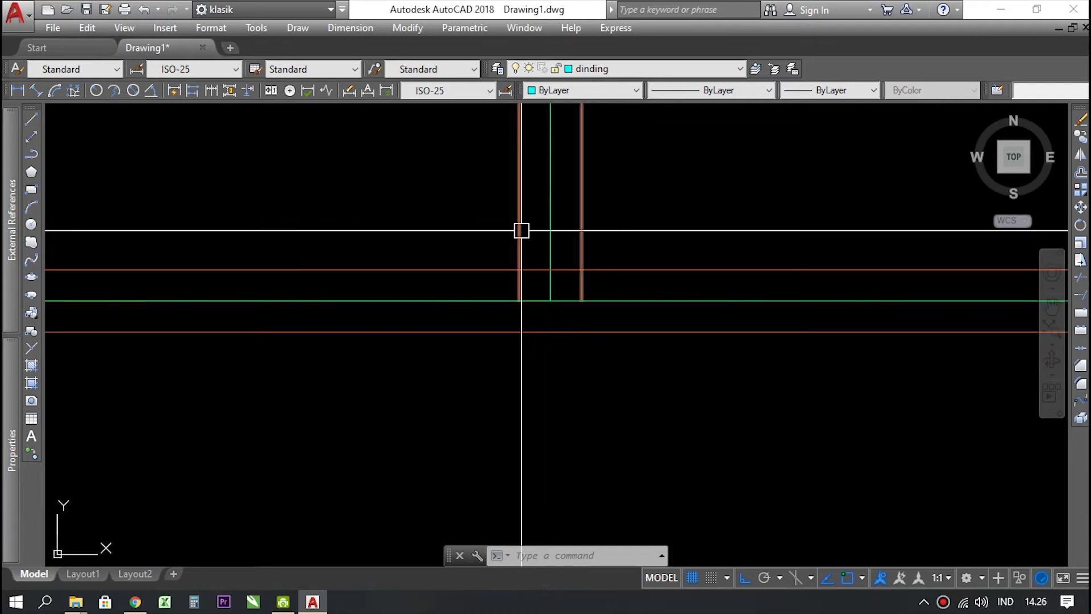
scroll(583, 341, "down", 4)
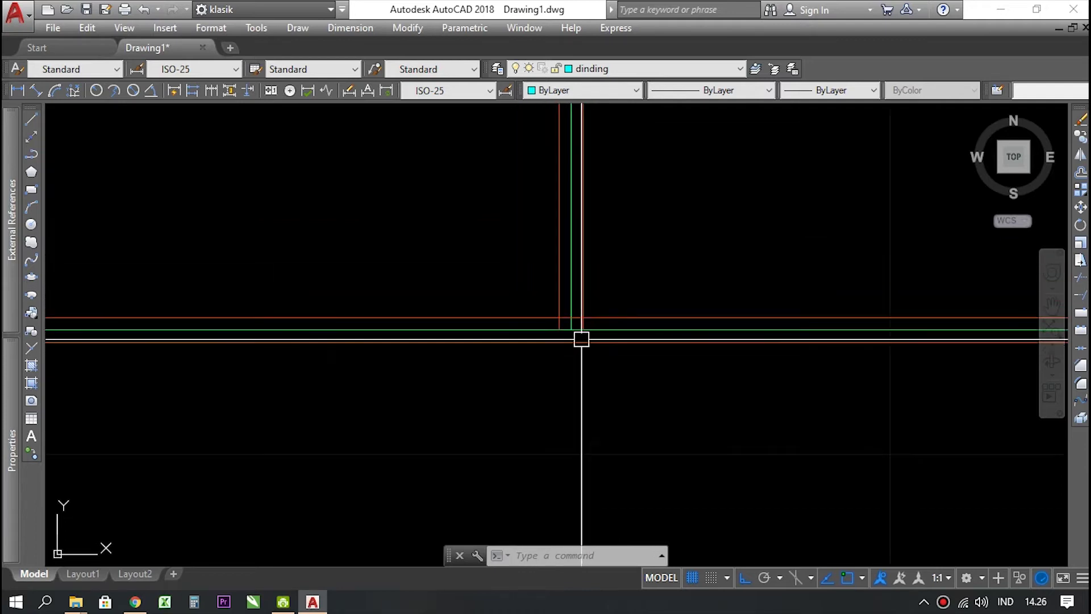
scroll(581, 339, "up", 5)
scroll(516, 326, "down", 2)
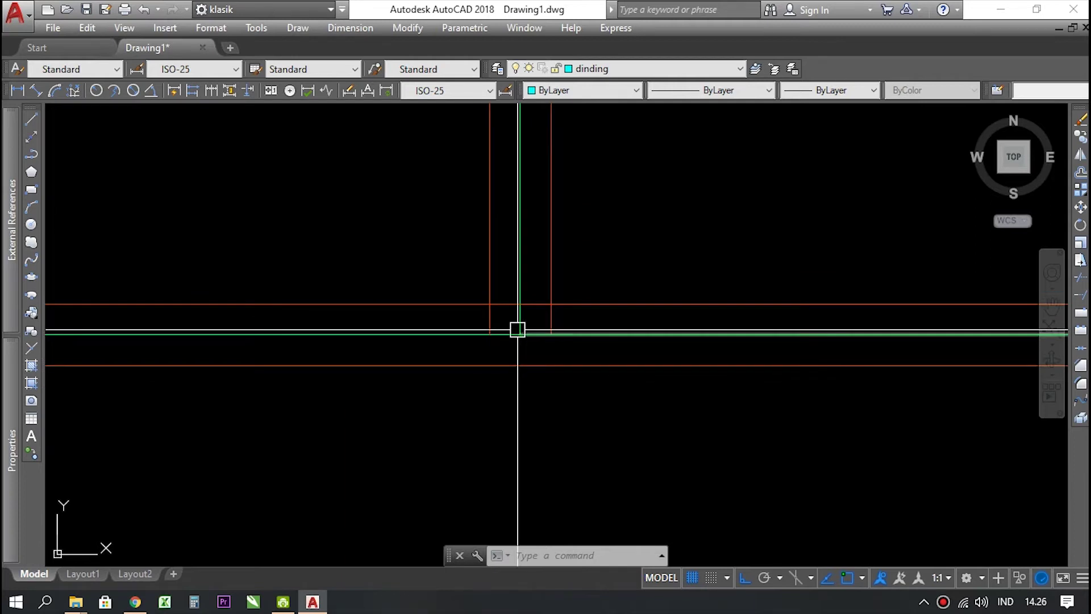
- Set the multiline justification to Zero and the multiline scale to 0.13
type("MI")
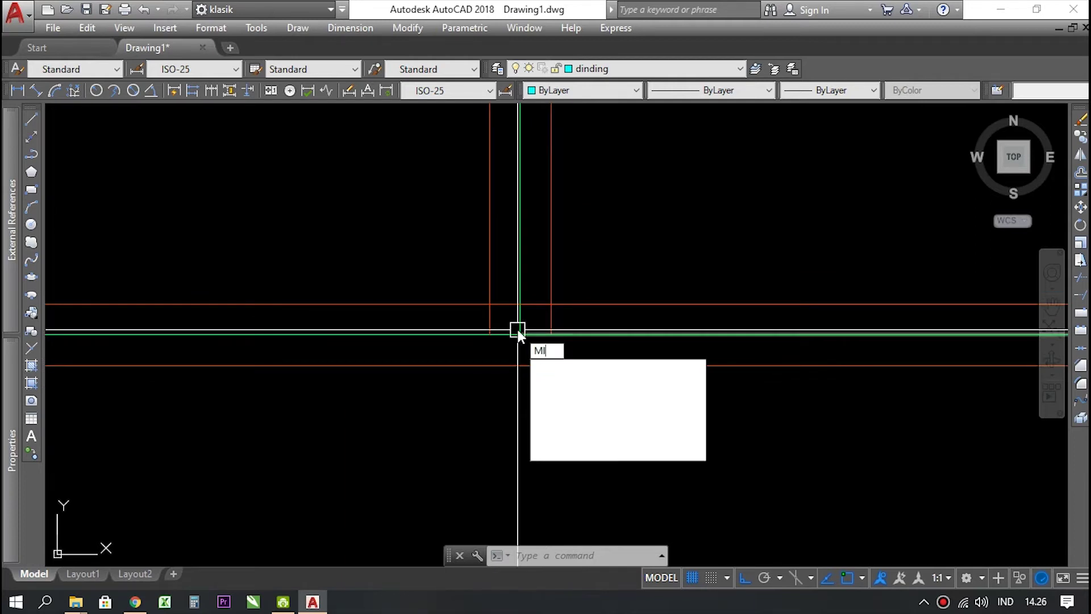
key("Return")
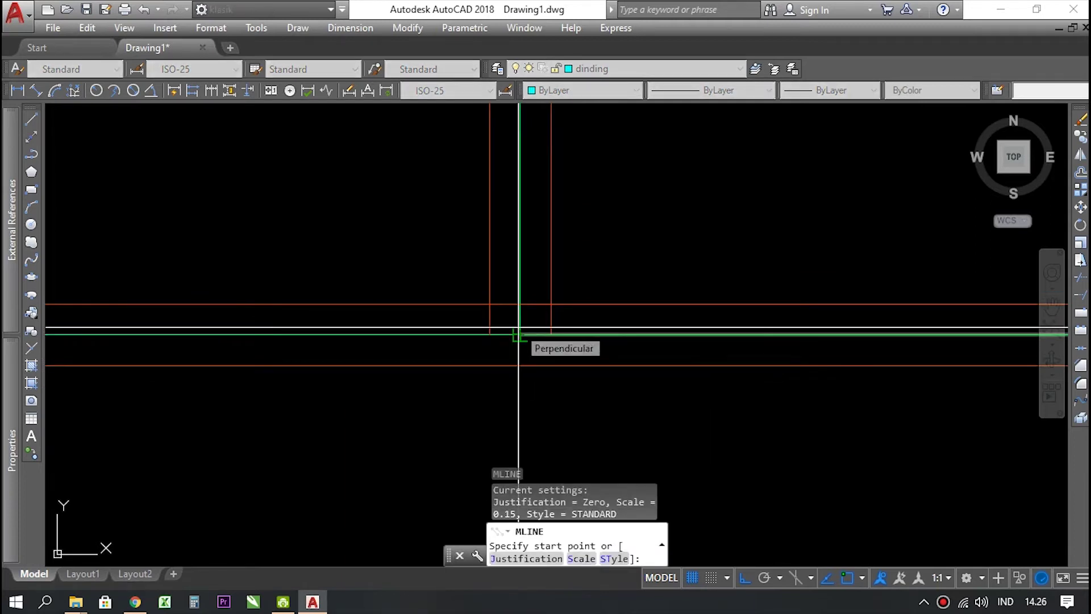
type("j")
key("Return")
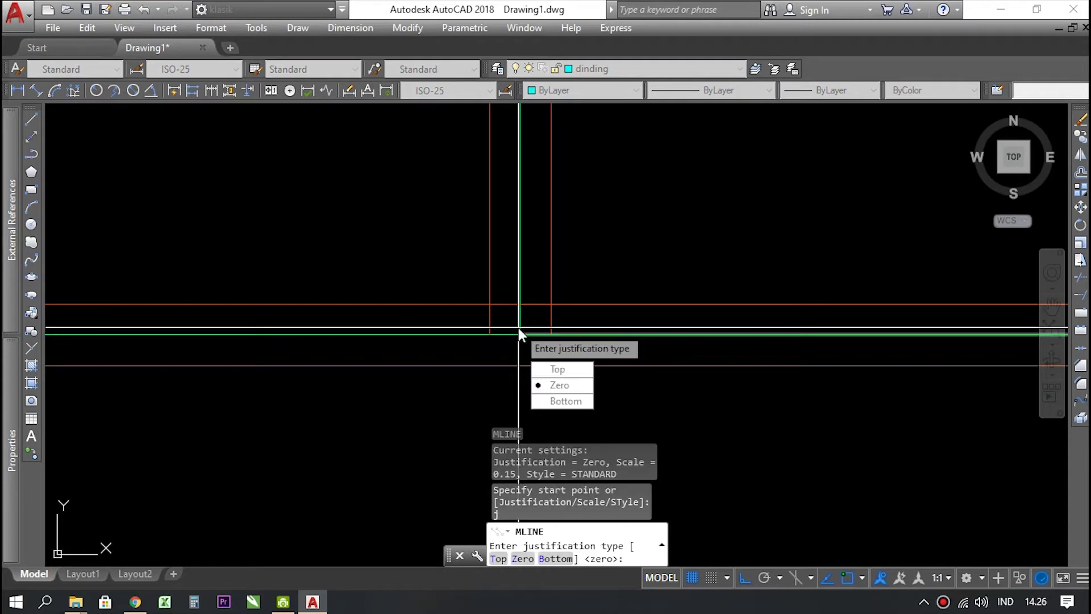
type("t")
key("Return")
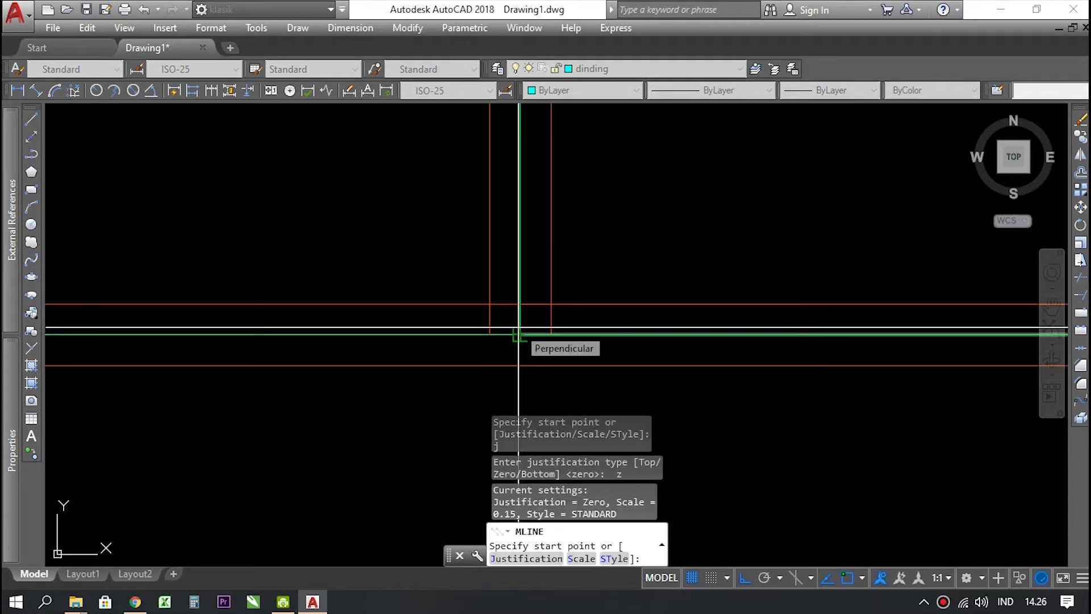
type("s")
key("Return")
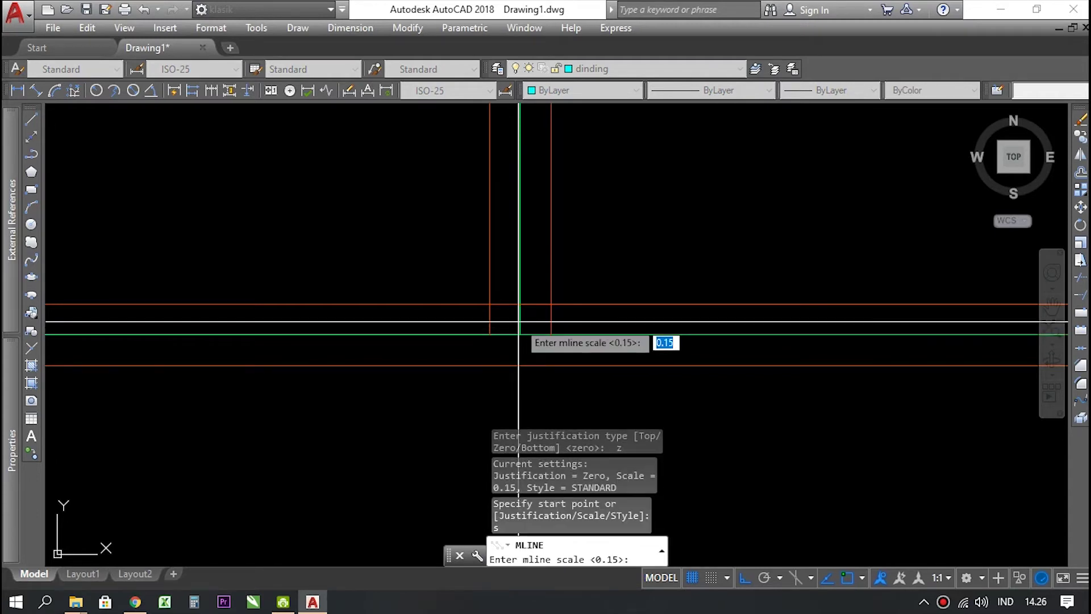
type("0.")
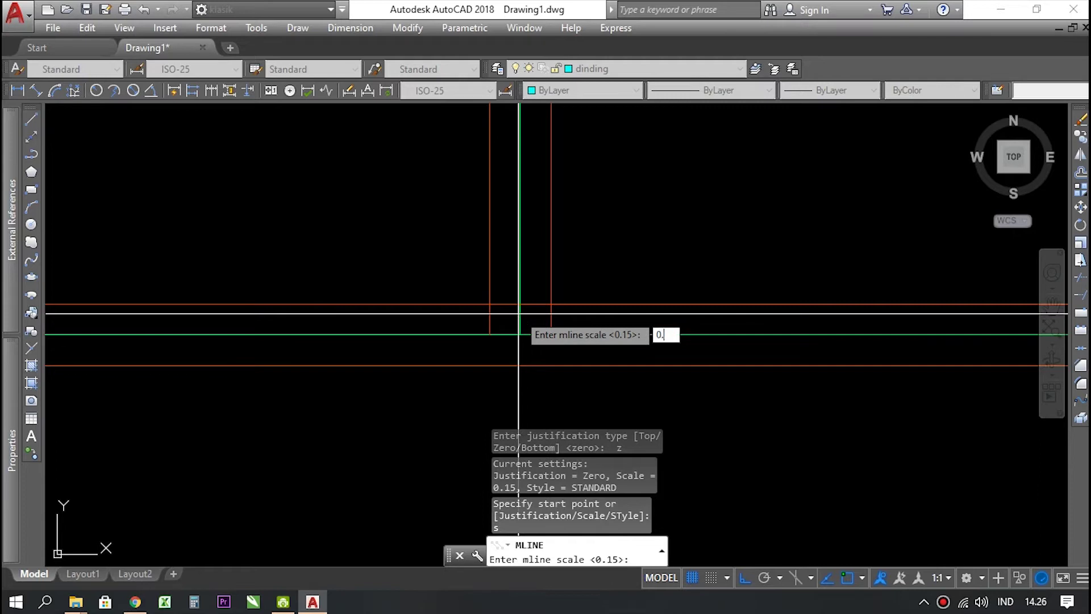
type("13")
key("Return")
- Draw the bottom outer wall multiline along the axis from the plan's lower-left corner to its lower-right corner
scroll(317, 361, "down", 10)
scroll(288, 365, "up", 8)
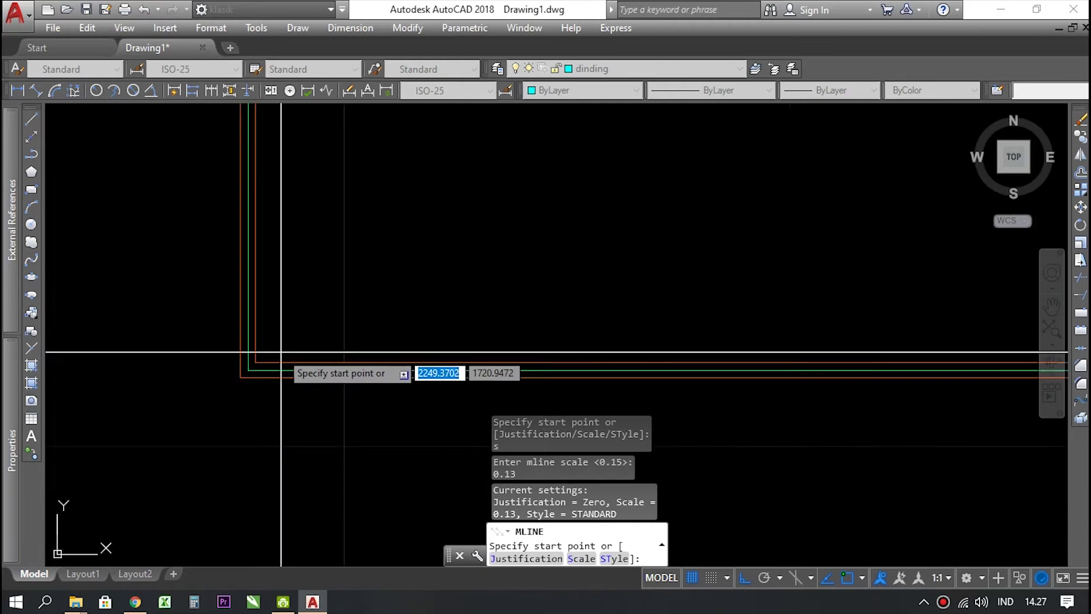
left_click(196, 397)
scroll(244, 390, "up", 8)
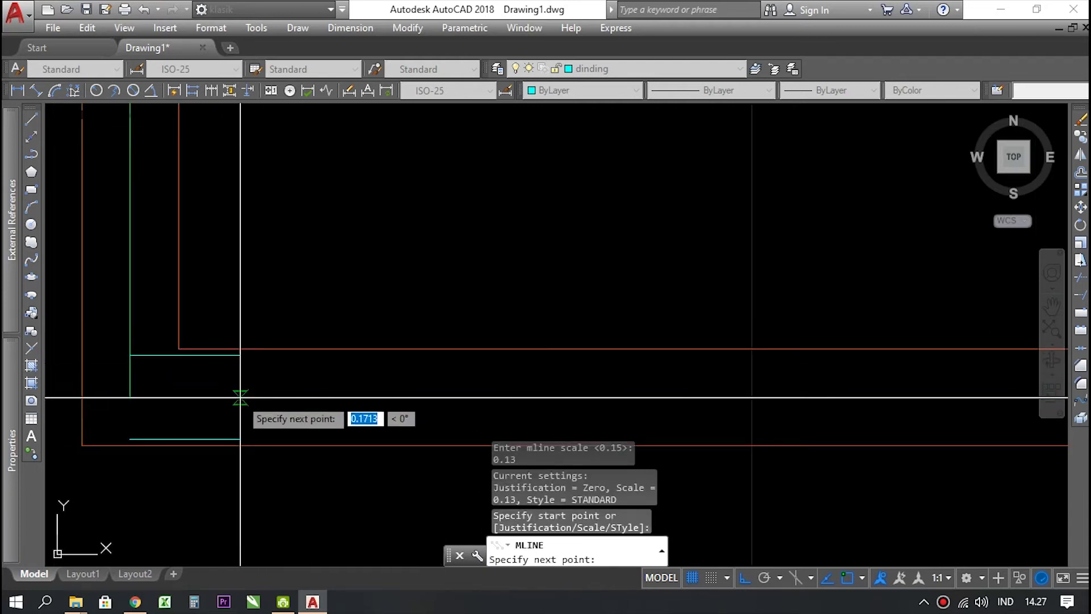
scroll(345, 370, "down", 3)
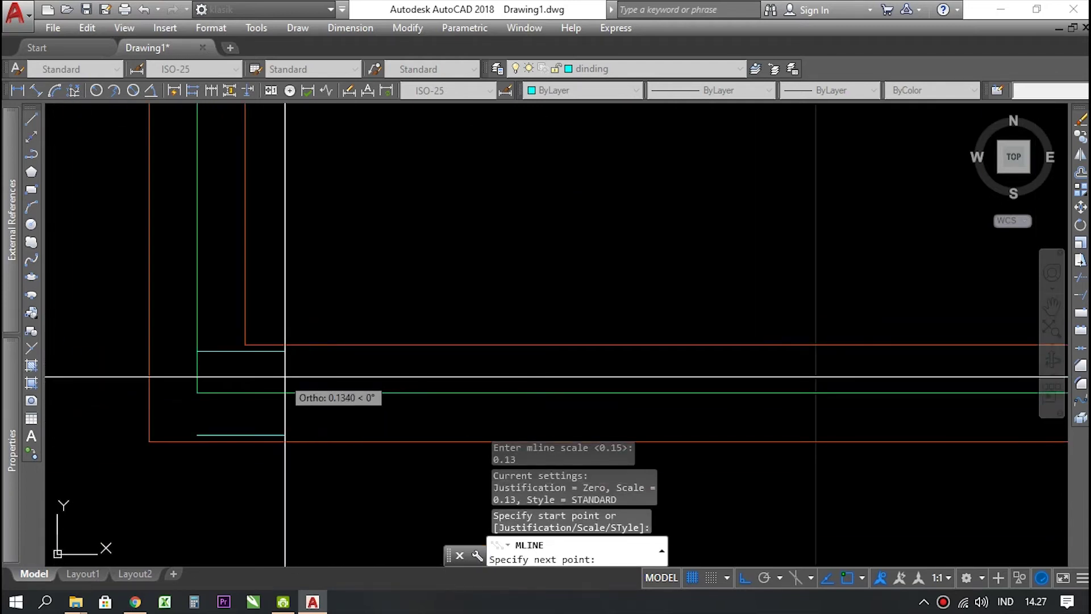
scroll(375, 392, "down", 4)
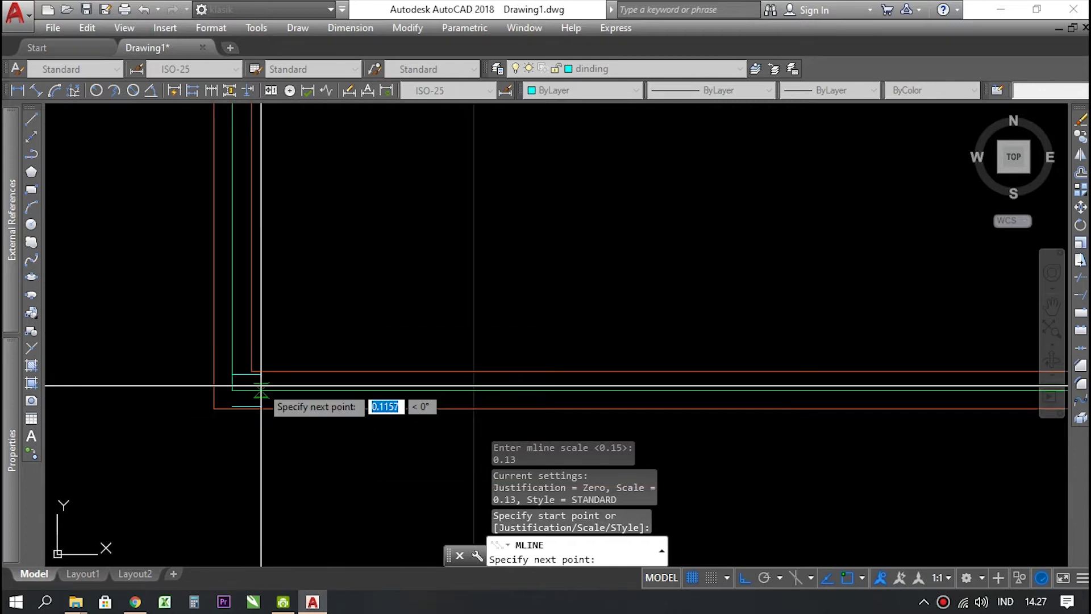
scroll(397, 387, "down", 5)
scroll(726, 384, "up", 8)
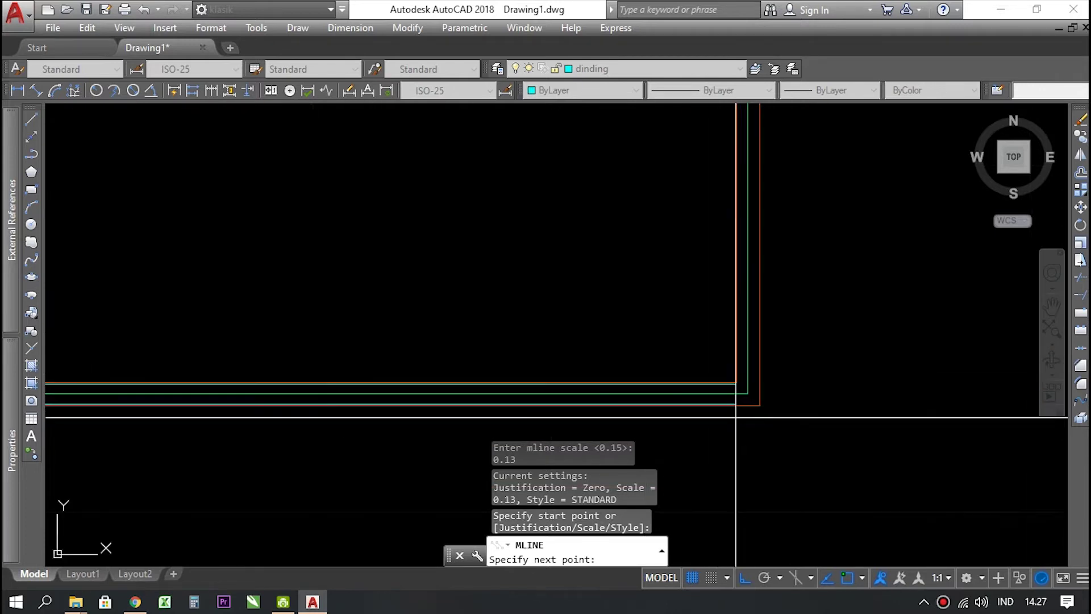
left_click(750, 392)
- Continue the wall multiline up the right axis and along the top axis to the plan's upper-left corner
scroll(758, 232, "down", 4)
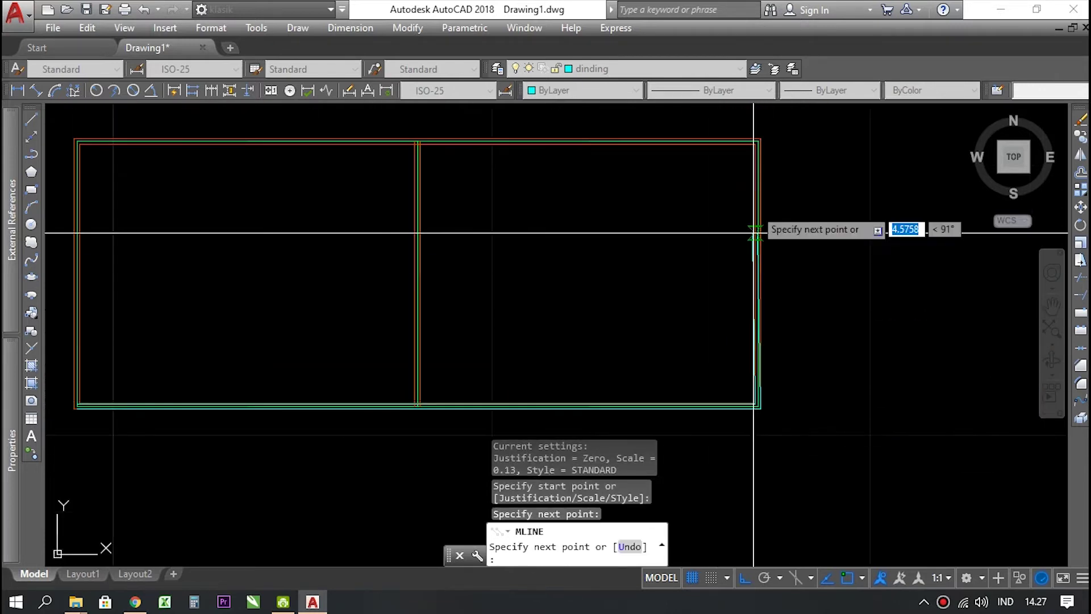
scroll(762, 131, "up", 5)
scroll(766, 138, "up", 4)
left_click(755, 278)
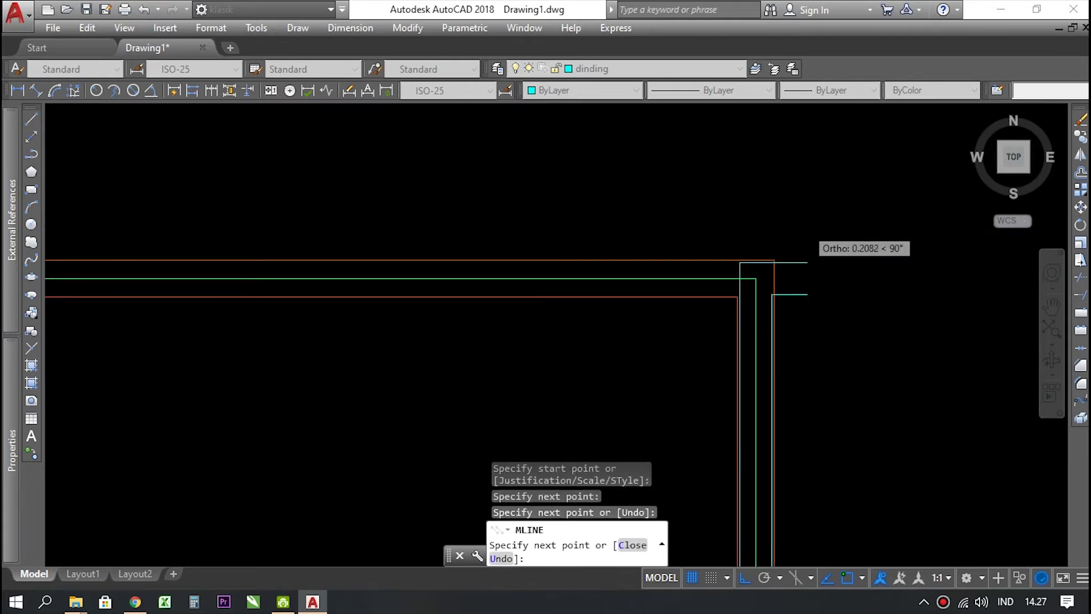
scroll(806, 233, "down", 7)
scroll(119, 241, "up", 5)
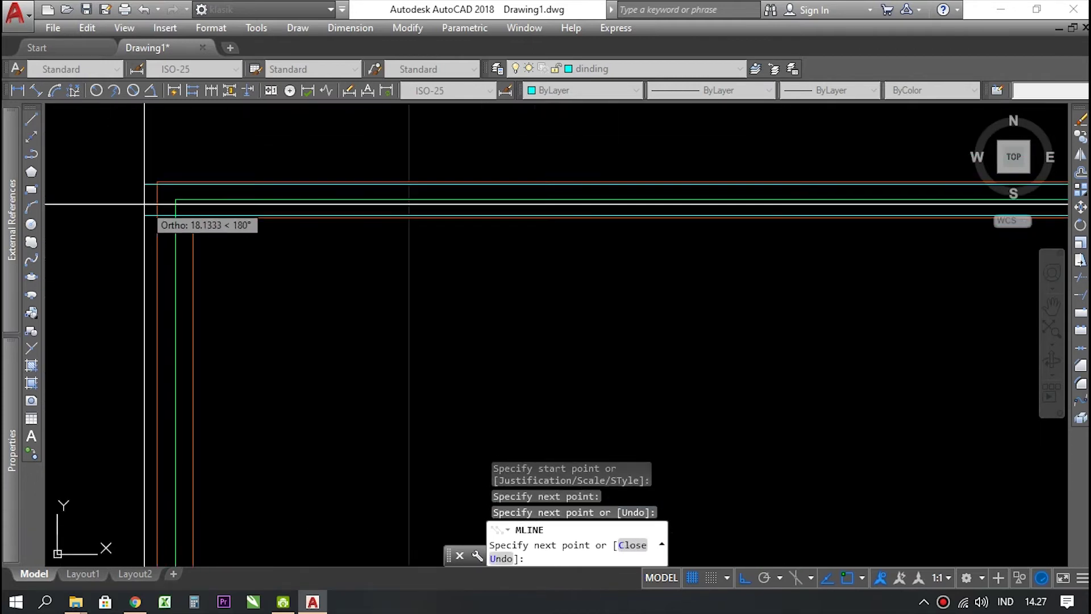
left_click(175, 200)
- Run the wall multiline down the left axis and close it at the lower-left starting corner
scroll(188, 176, "down", 6)
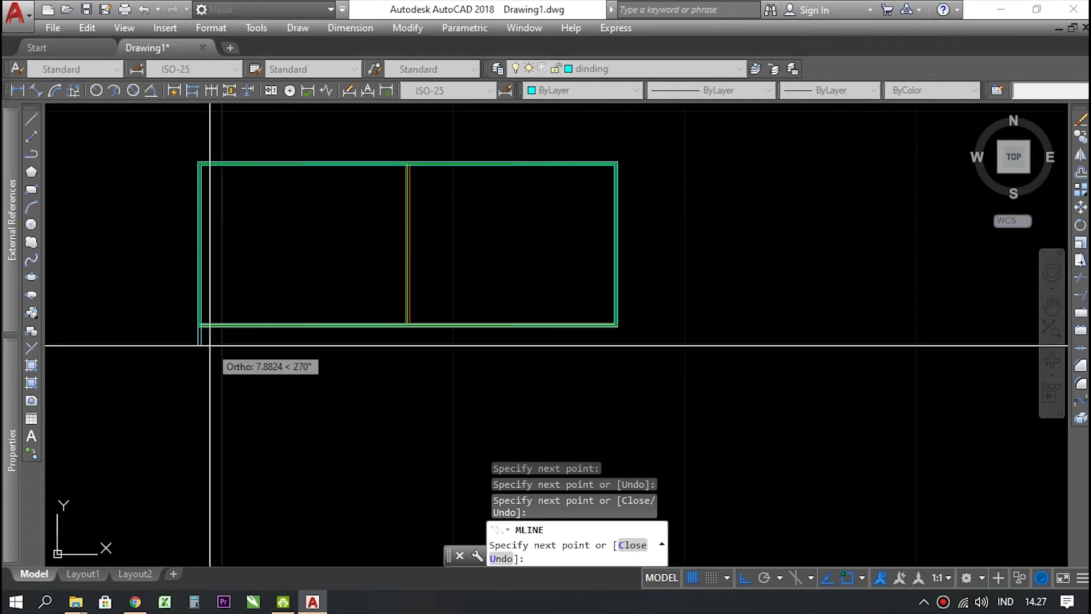
scroll(173, 279, "up", 5)
scroll(195, 199, "up", 4)
scroll(245, 291, "down", 2)
scroll(169, 205, "up", 6)
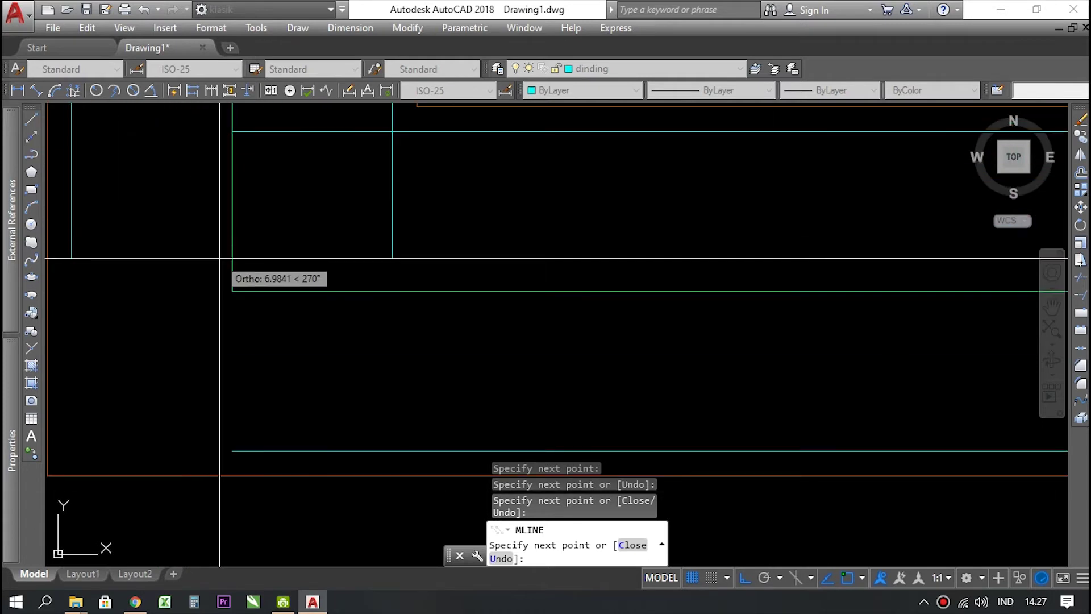
type("c")
key("Return")
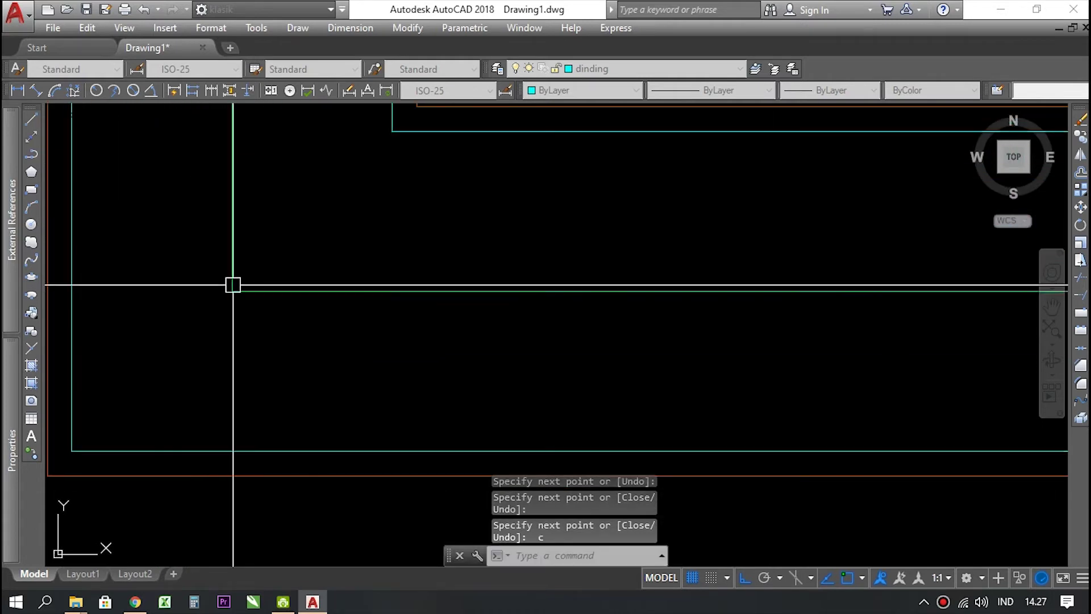
- Draw a 0.13-scale wall multiline along the dividing axis from the bottom wall's axis to the top wall's axis
scroll(237, 325, "down", 12)
scroll(840, 334, "up", 2)
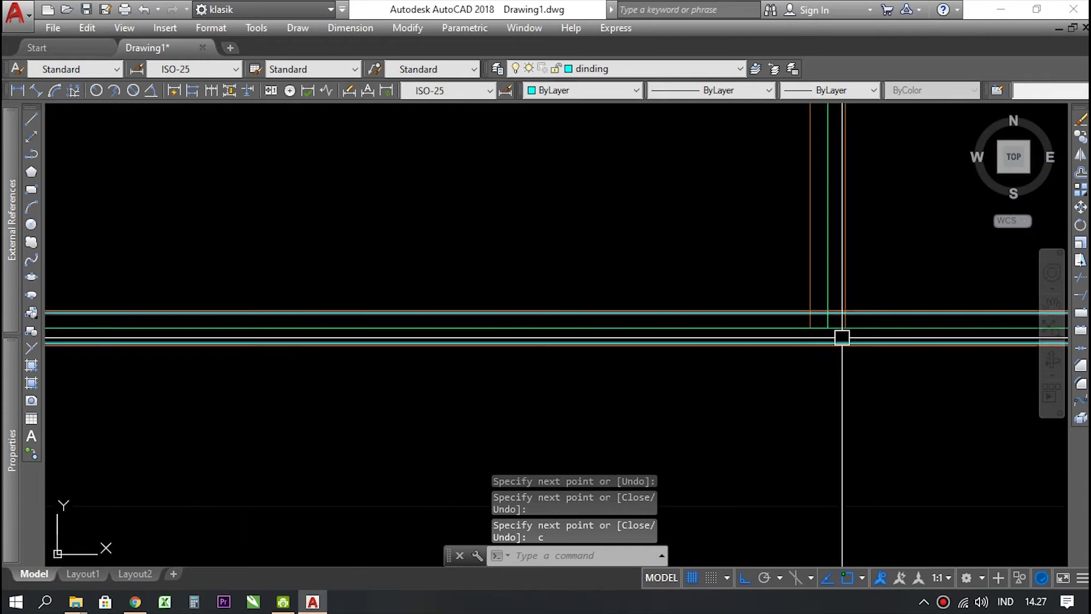
scroll(741, 324, "up", 3)
type("ml")
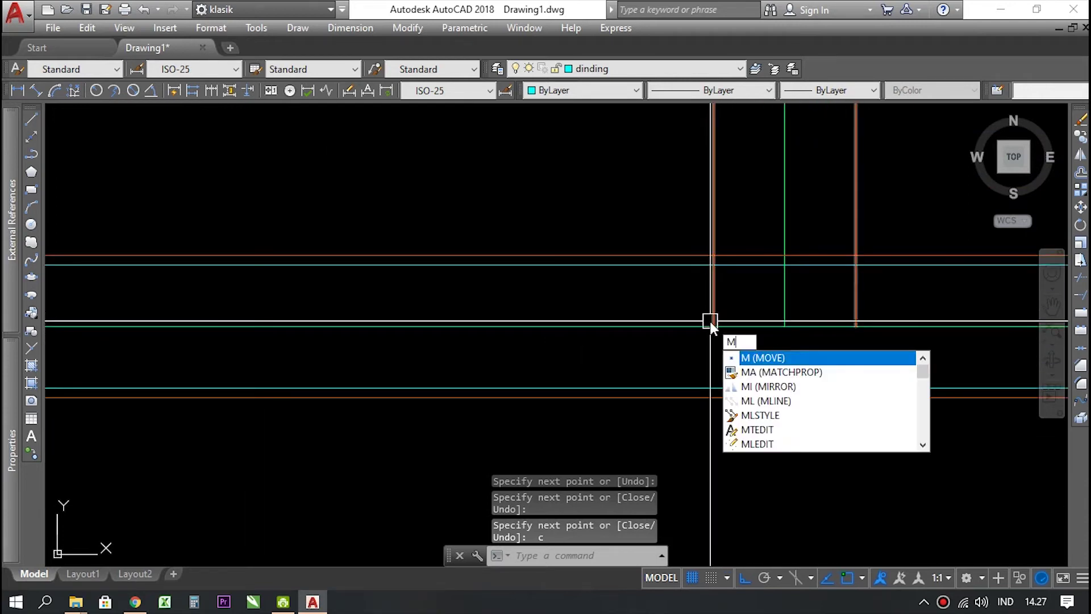
key("Return")
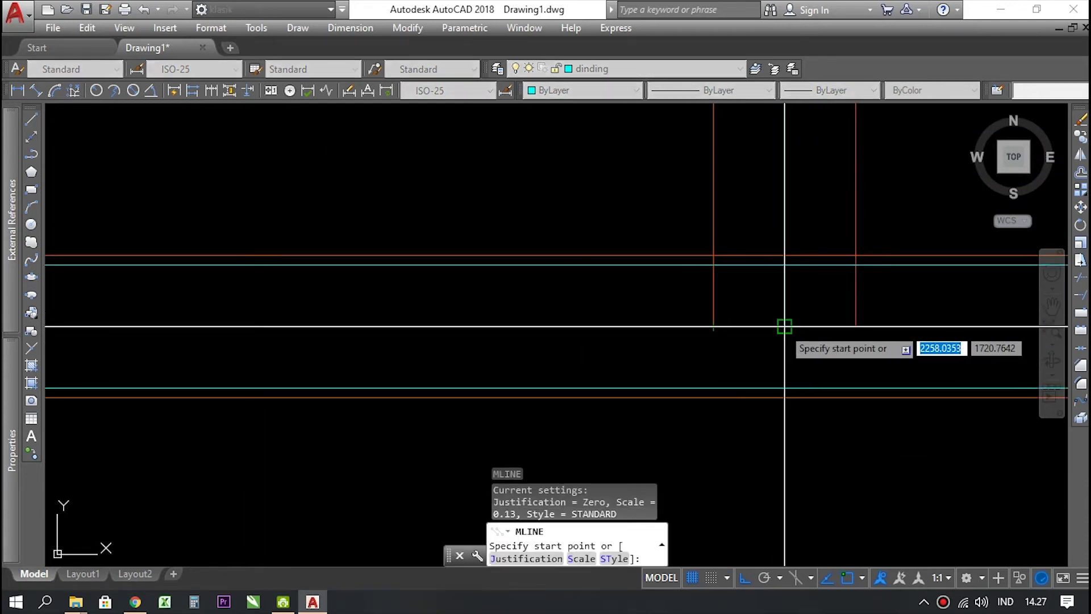
left_click(785, 326)
scroll(784, 341, "down", 3)
scroll(730, 250, "down", 3)
scroll(725, 121, "up", 3)
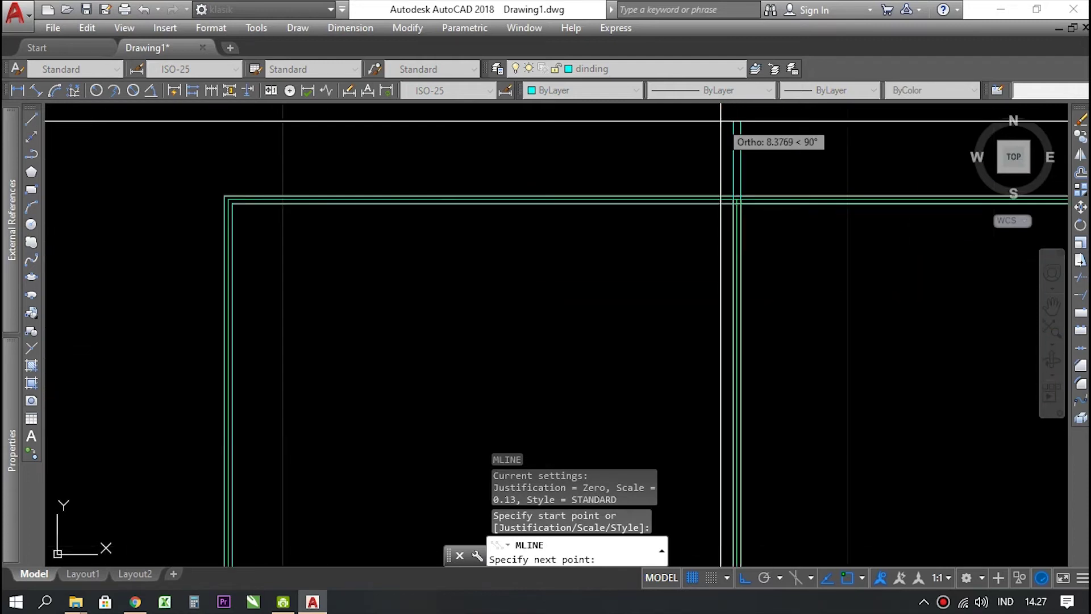
scroll(734, 181, "up", 6)
left_click(754, 296)
scroll(699, 233, "down", 10)
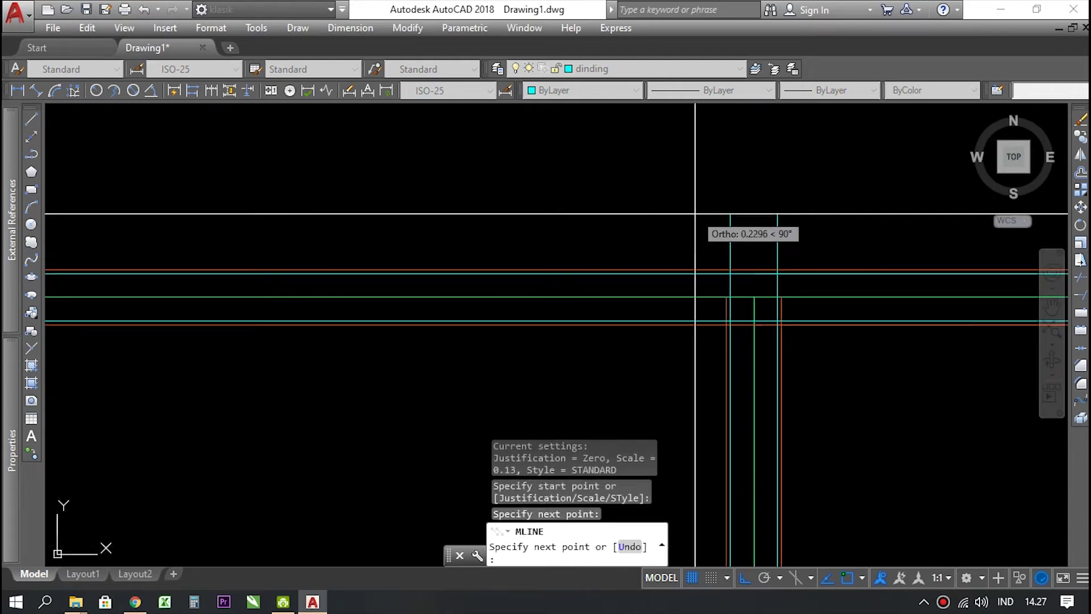
key("Return")
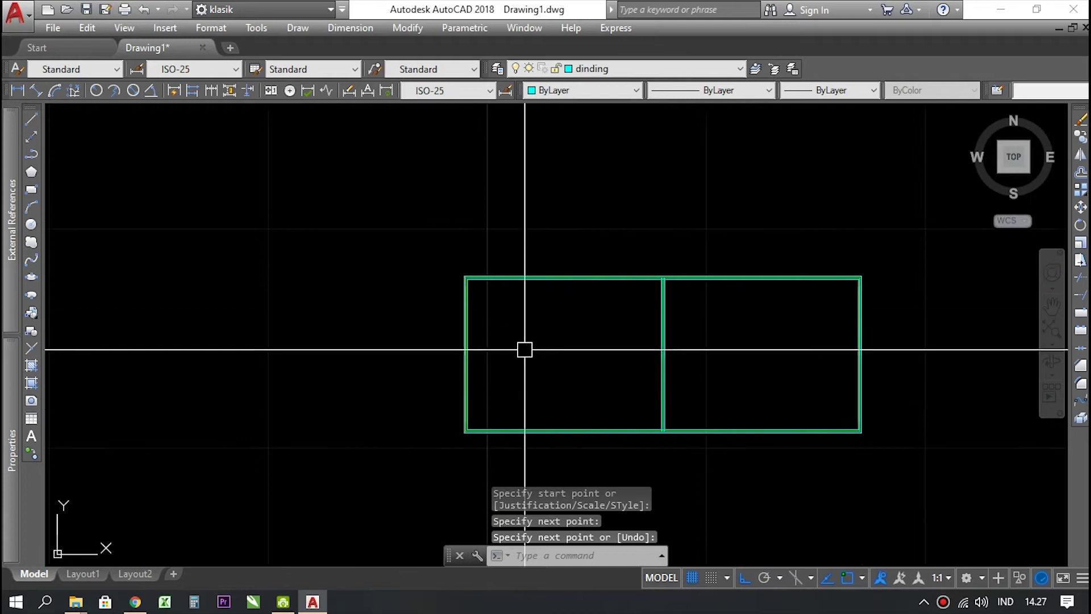
- Examine the wall and plaster lines at the plan's upper-left corner and where the dividing wall meets the top wall
scroll(461, 292, "up", 8)
scroll(656, 235, "down", 6)
scroll(656, 235, "down", 2)
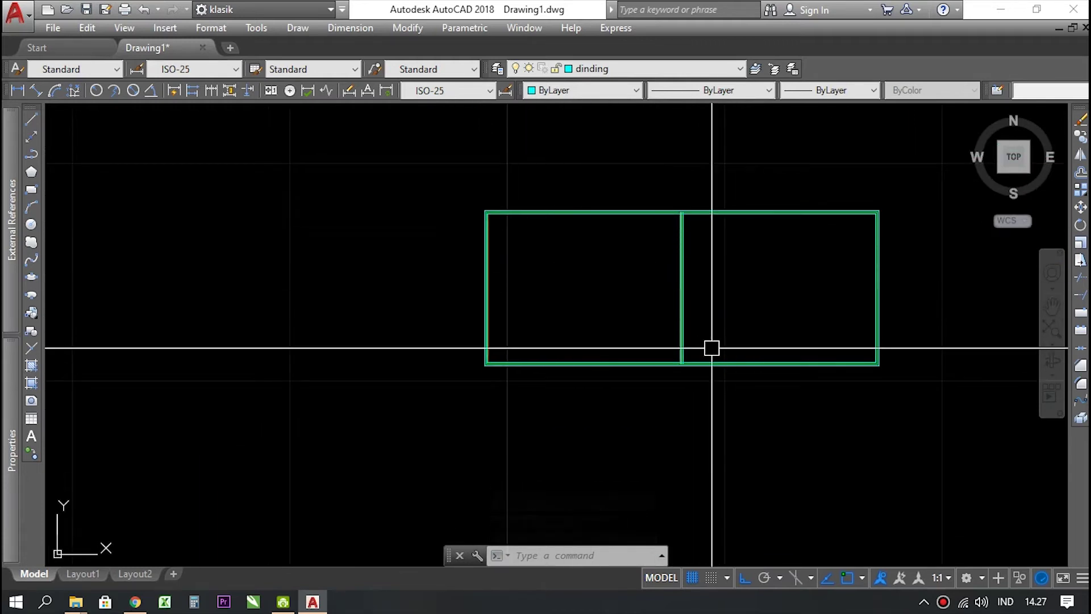
scroll(526, 239, "up", 4)
scroll(445, 302, "down", 2)
scroll(453, 236, "up", 5)
scroll(454, 236, "down", 2)
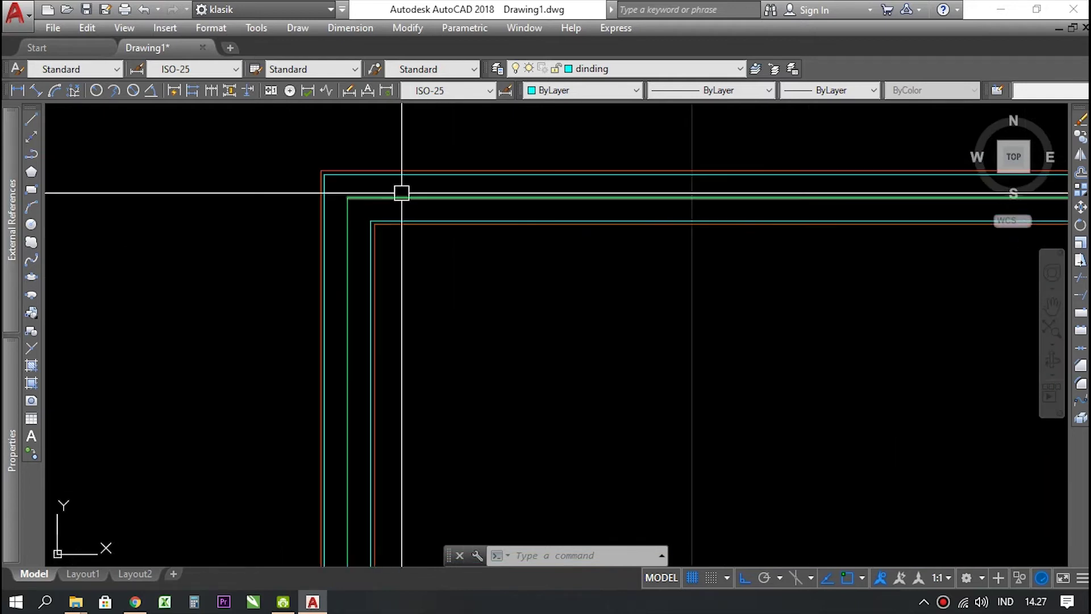
scroll(344, 277, "down", 2)
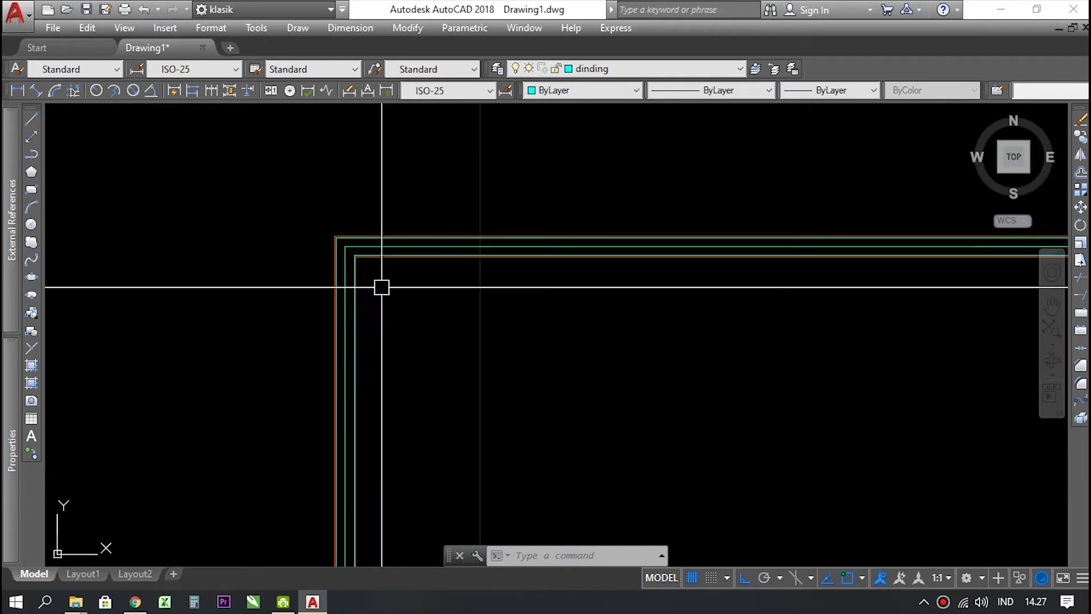
scroll(340, 252, "up", 3)
scroll(308, 224, "down", 4)
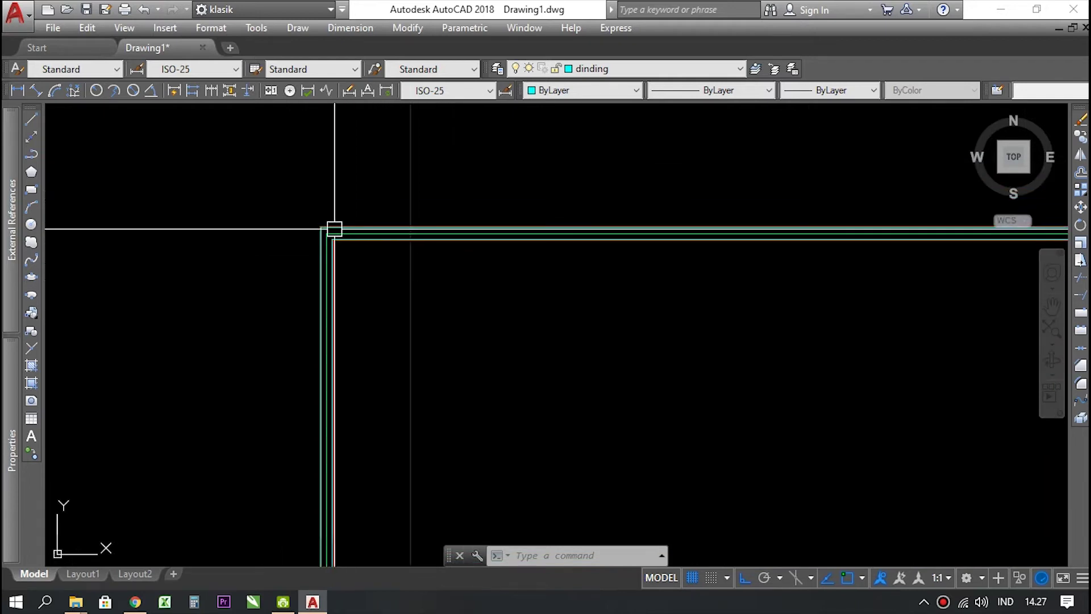
scroll(629, 238, "up", 2)
scroll(647, 227, "up", 4)
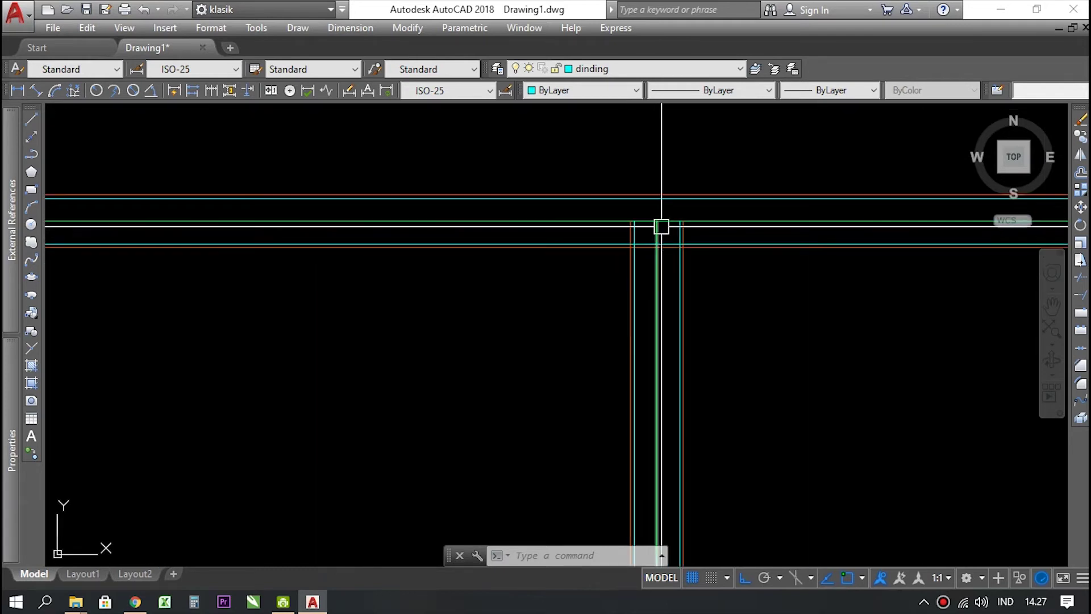
scroll(472, 246, "down", 6)
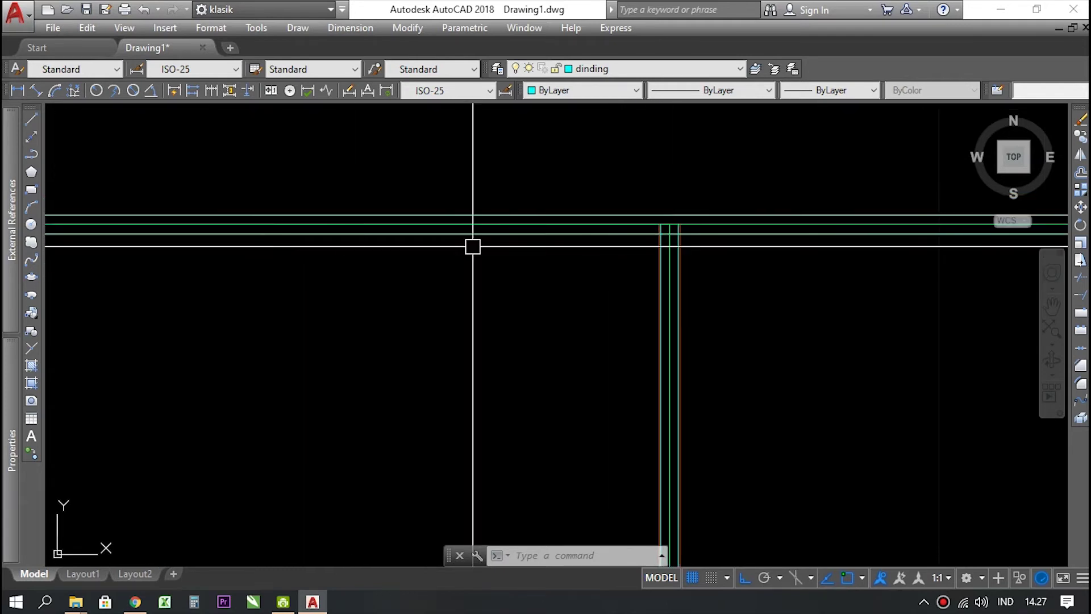
scroll(224, 243, "up", 5)
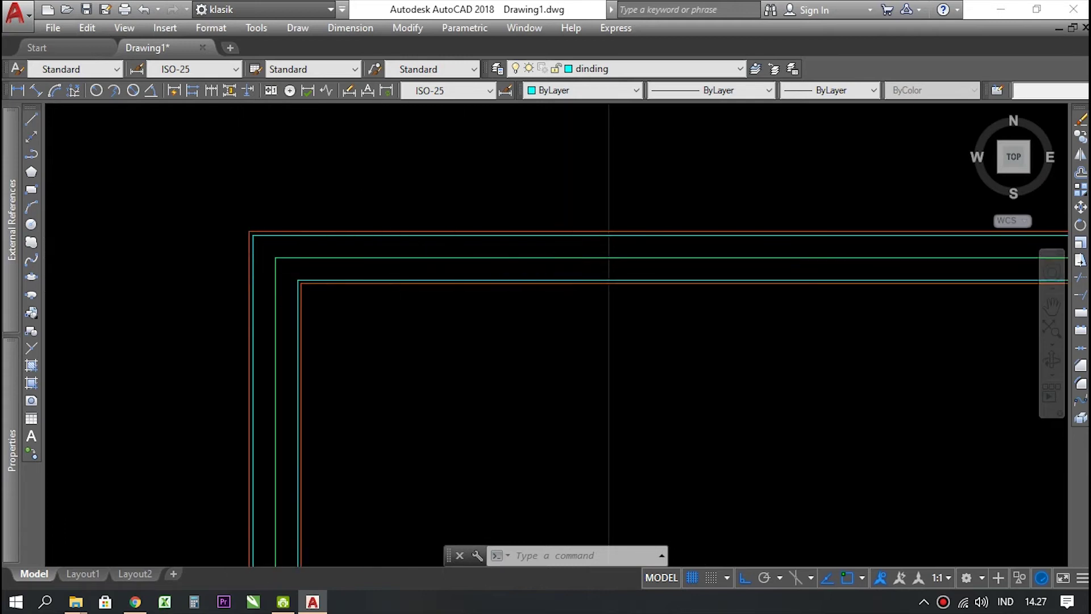
scroll(378, 241, "down", 2)
scroll(339, 214, "up", 2)
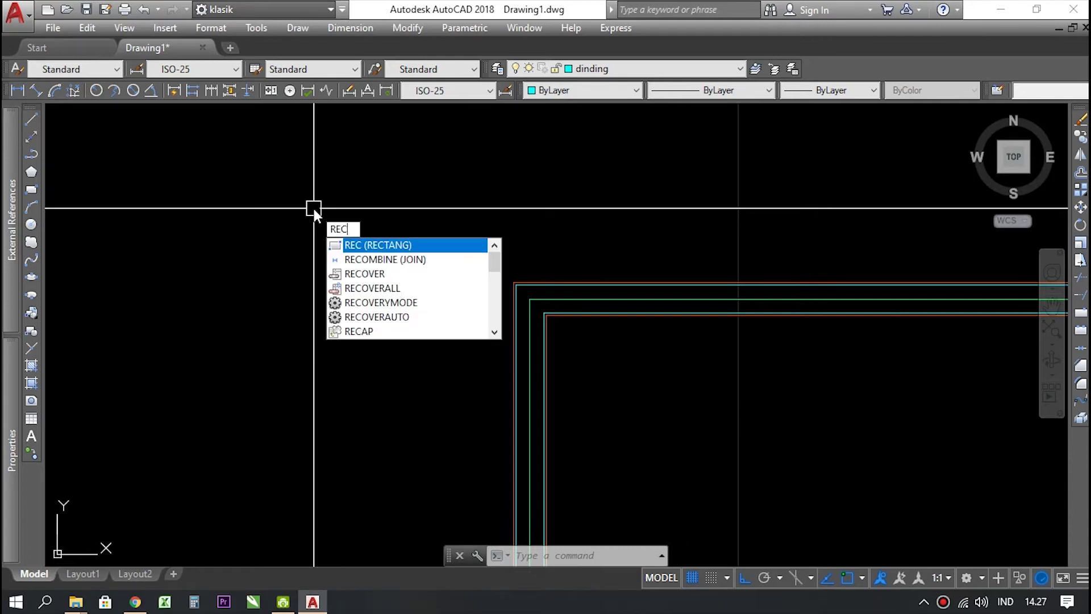
key("Return")
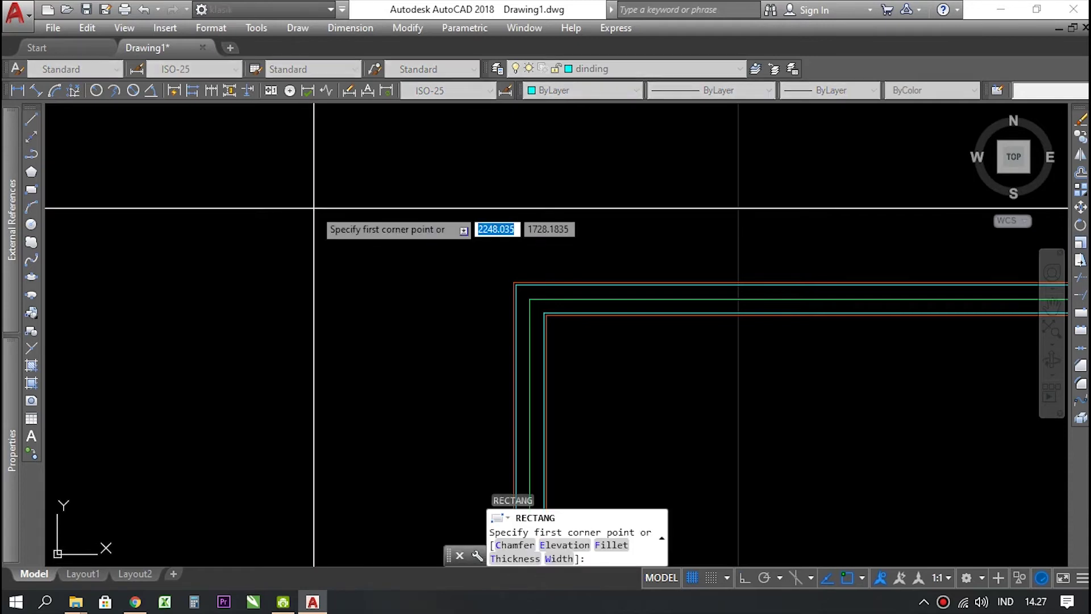
left_click(314, 209)
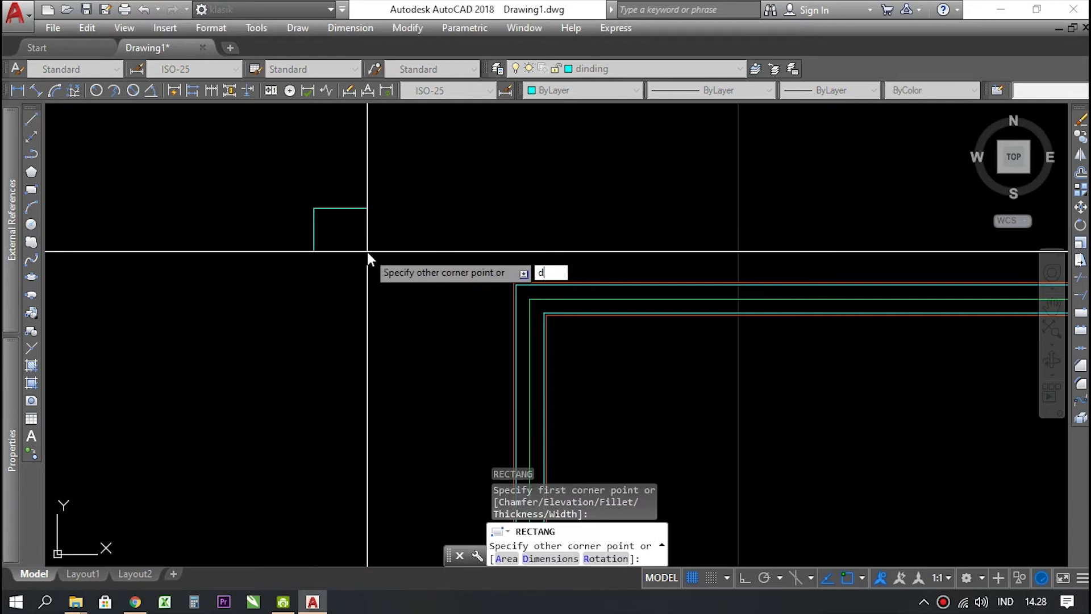
type("d")
key("Return")
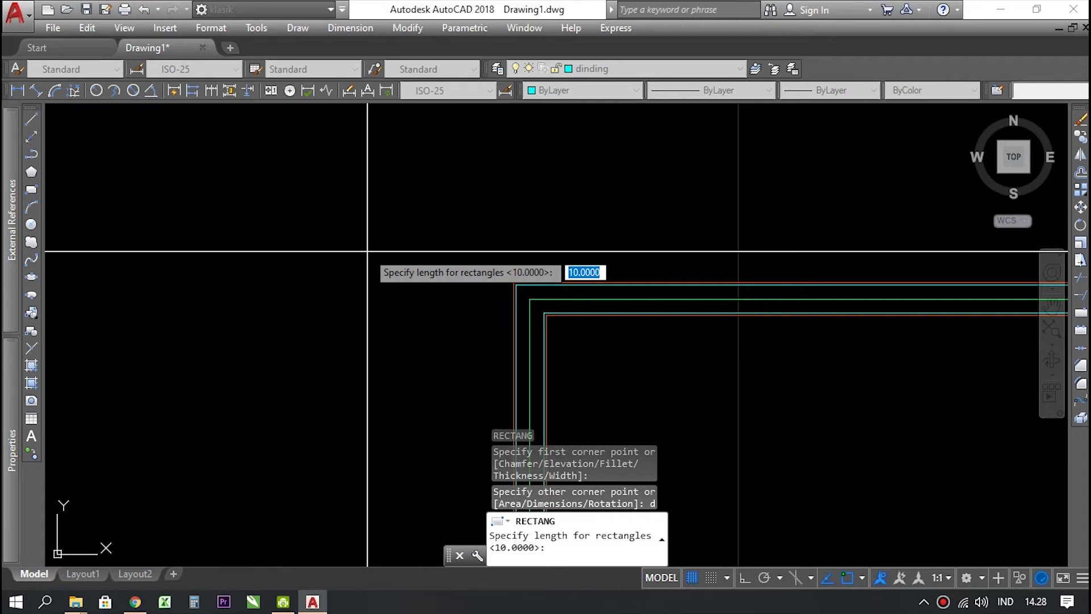
type("0.15")
key("Return")
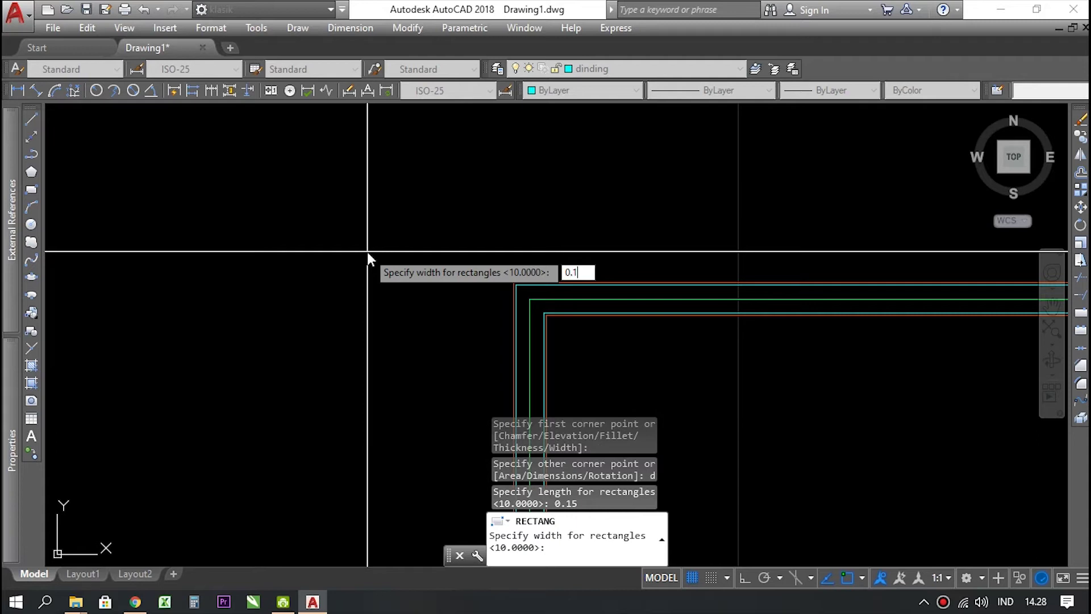
type("0.15")
key("Return")
scroll(364, 249, "up", 4)
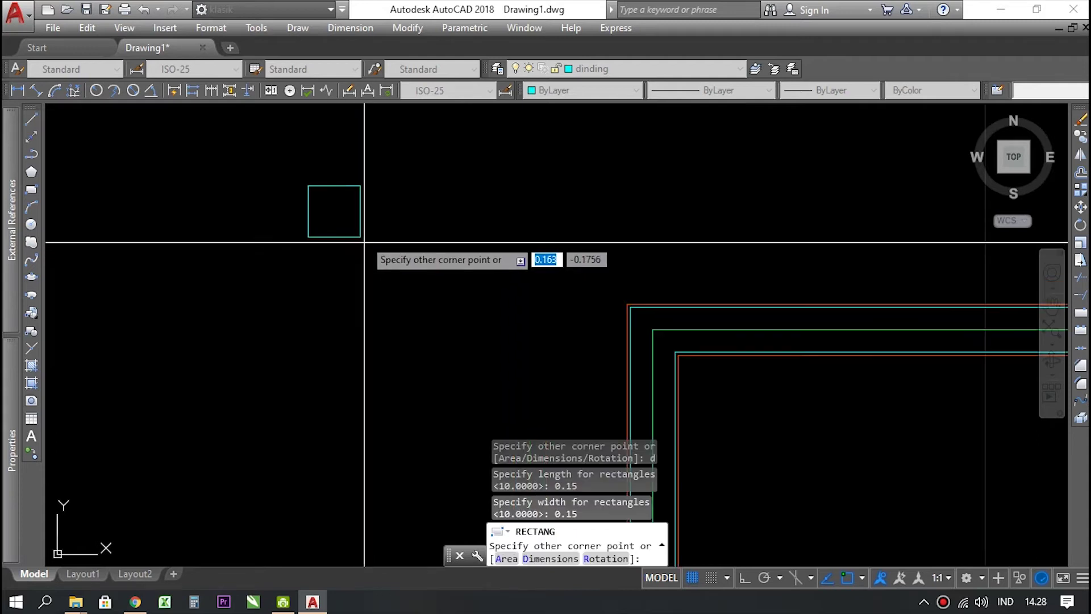
key("Escape")
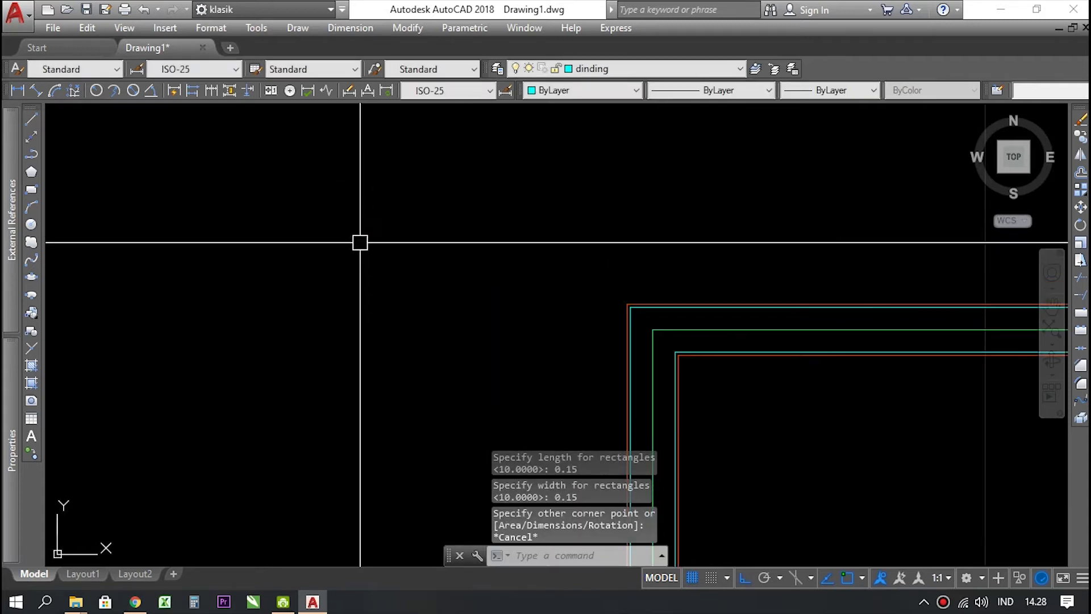
key("space")
scroll(341, 302, "down", 2)
left_click(392, 285)
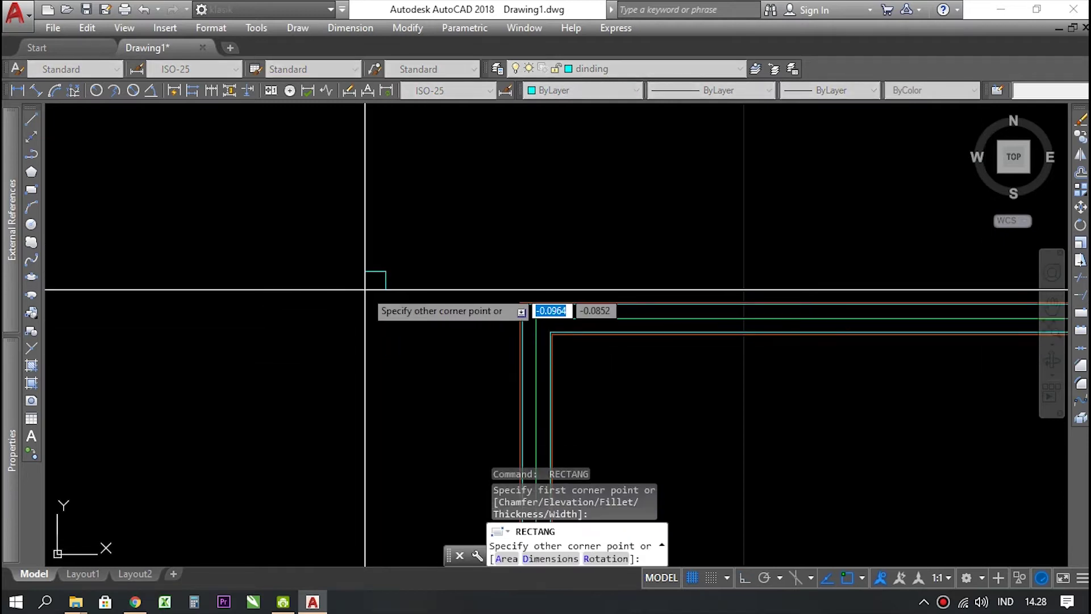
key("Escape")
type("rec")
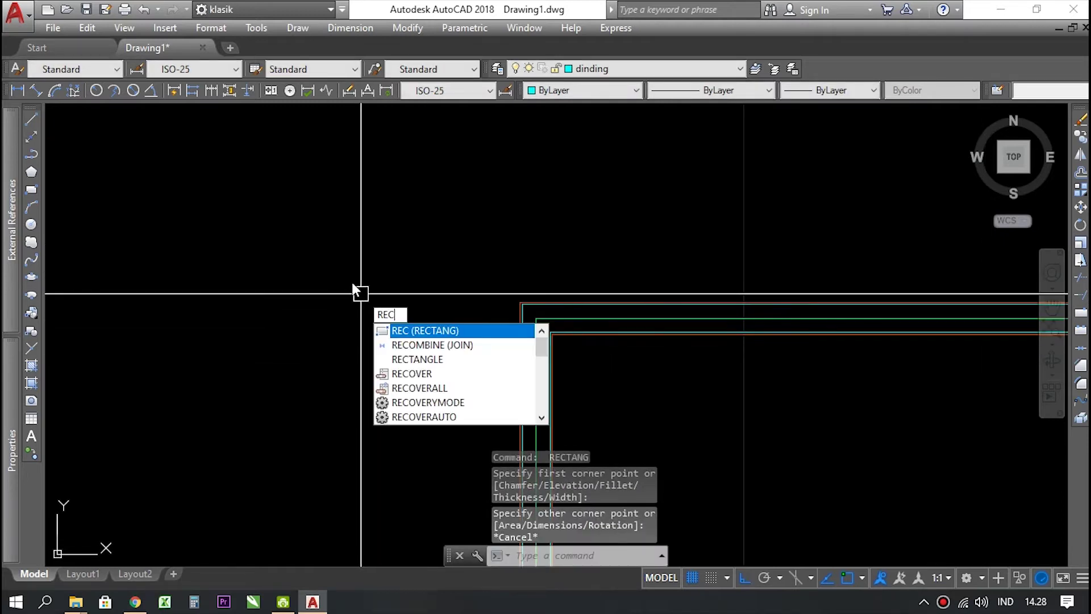
key("Return")
left_click(348, 268)
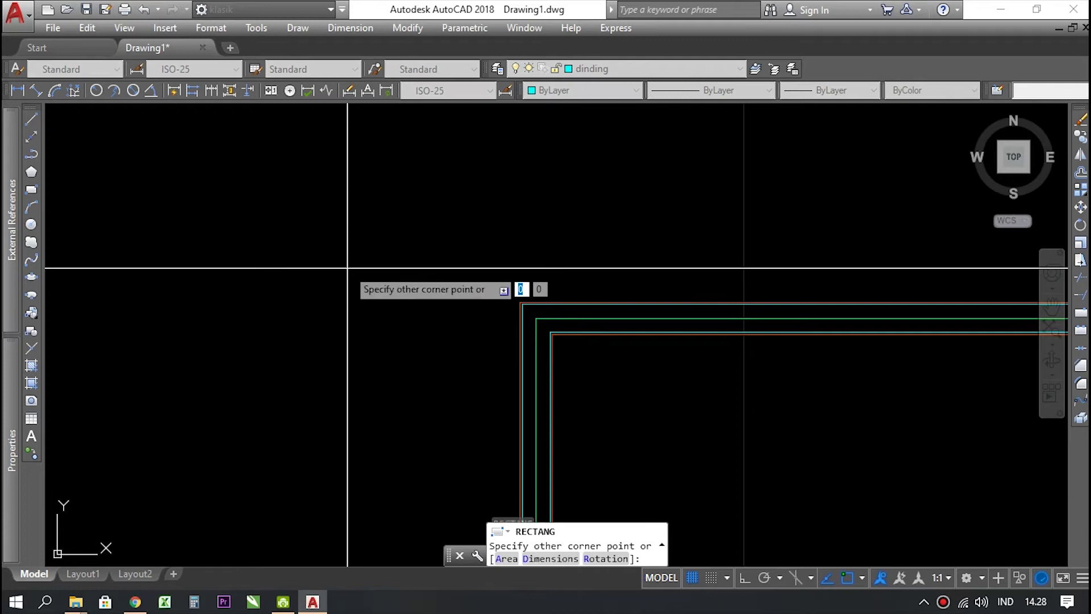
type("d")
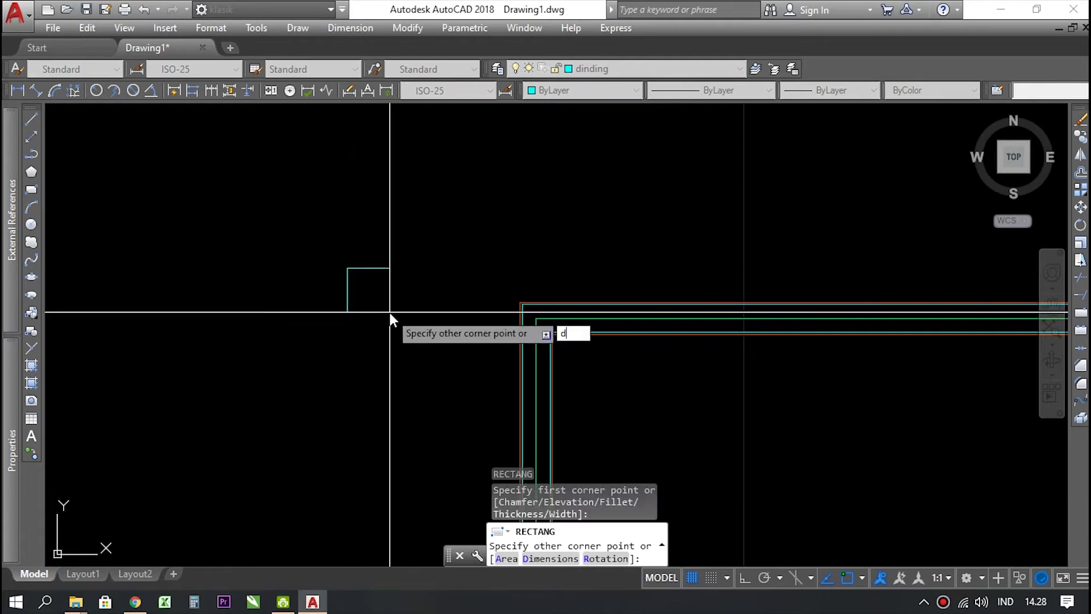
key("Return")
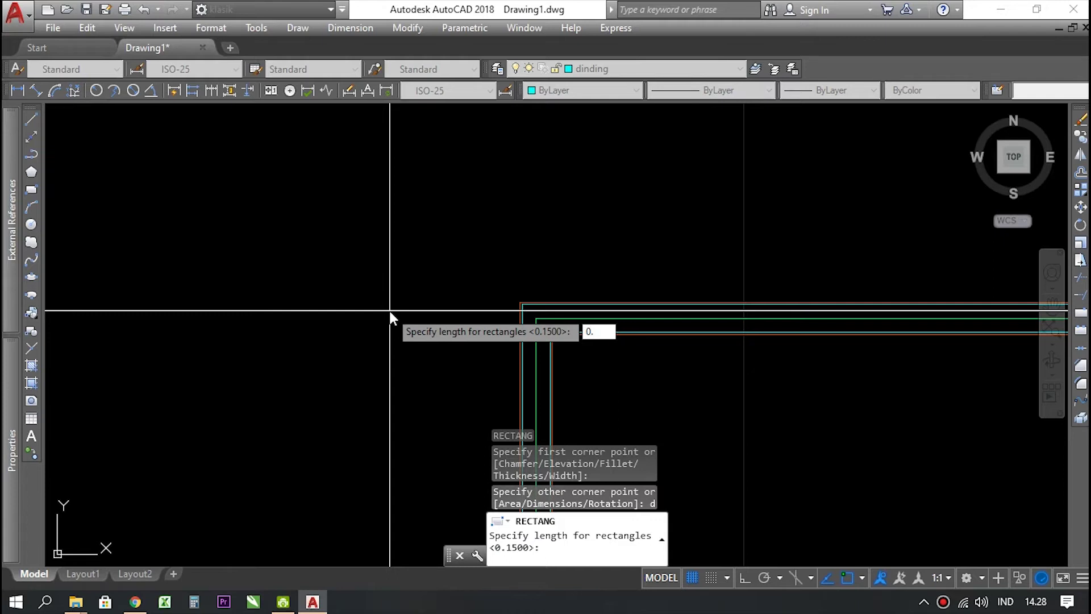
key("Return")
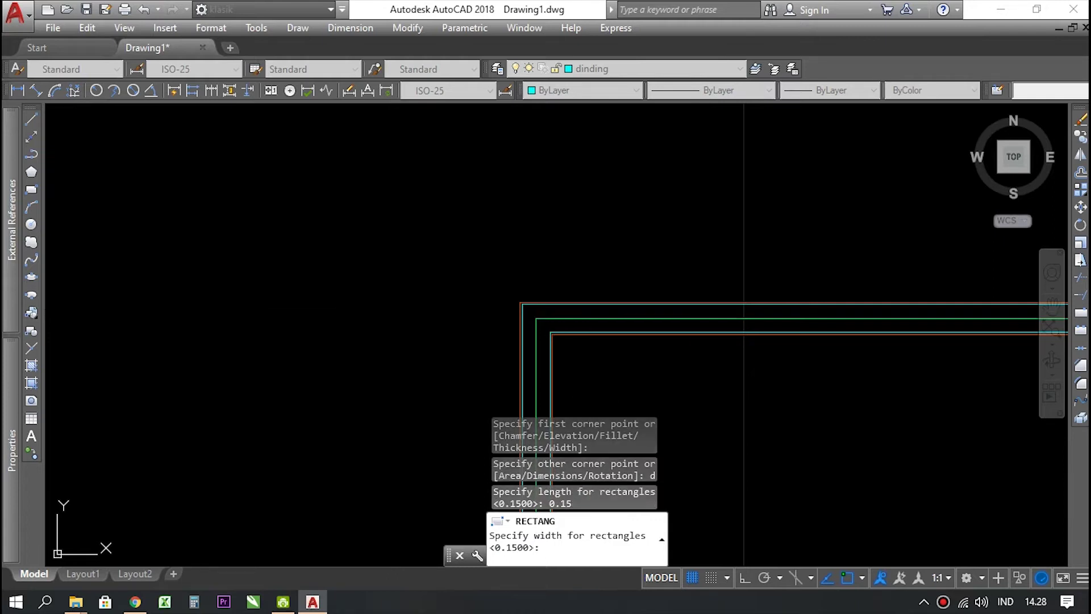
key("Return")
key("Return")
scroll(369, 307, "up", 4)
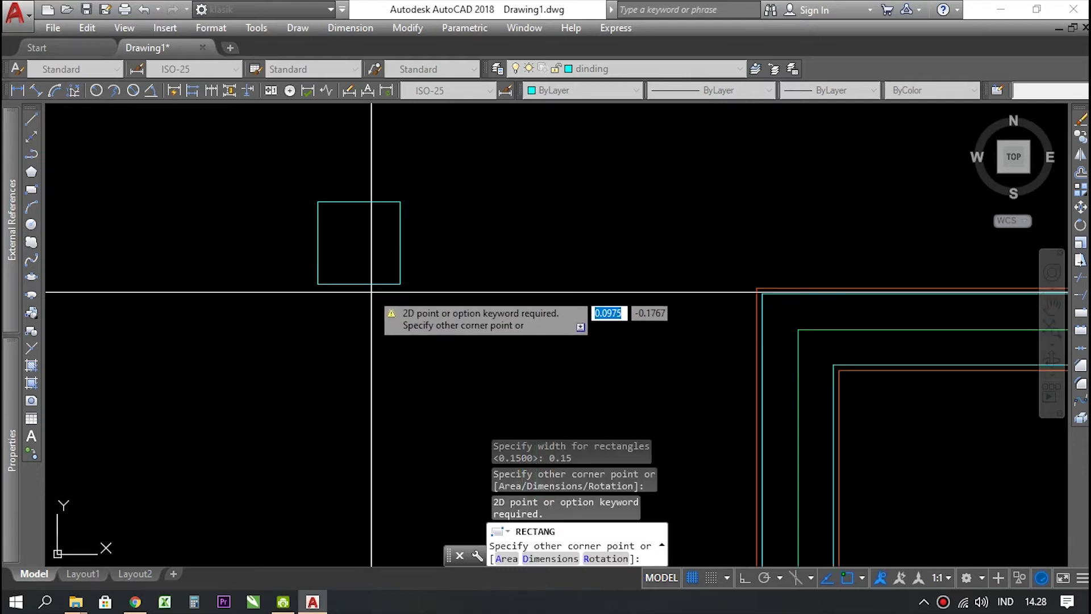
key("Escape")
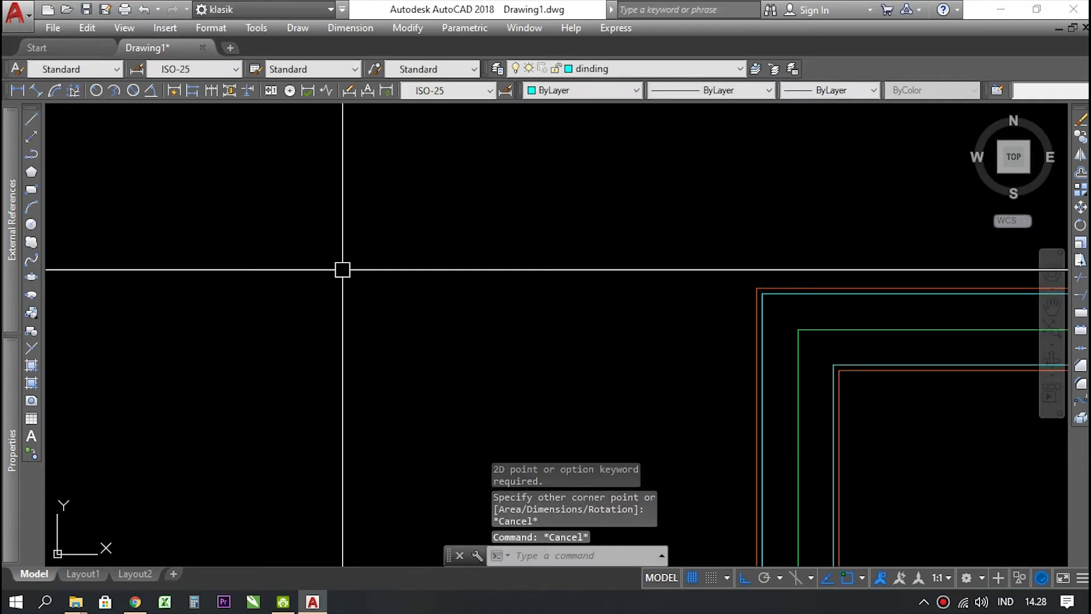
- Draw a 0.15 by 0.15 rectangle outside the plan, just left of its upper-left corner
scroll(342, 269, "down", 6)
scroll(360, 274, "down", 3)
scroll(362, 284, "up", 3)
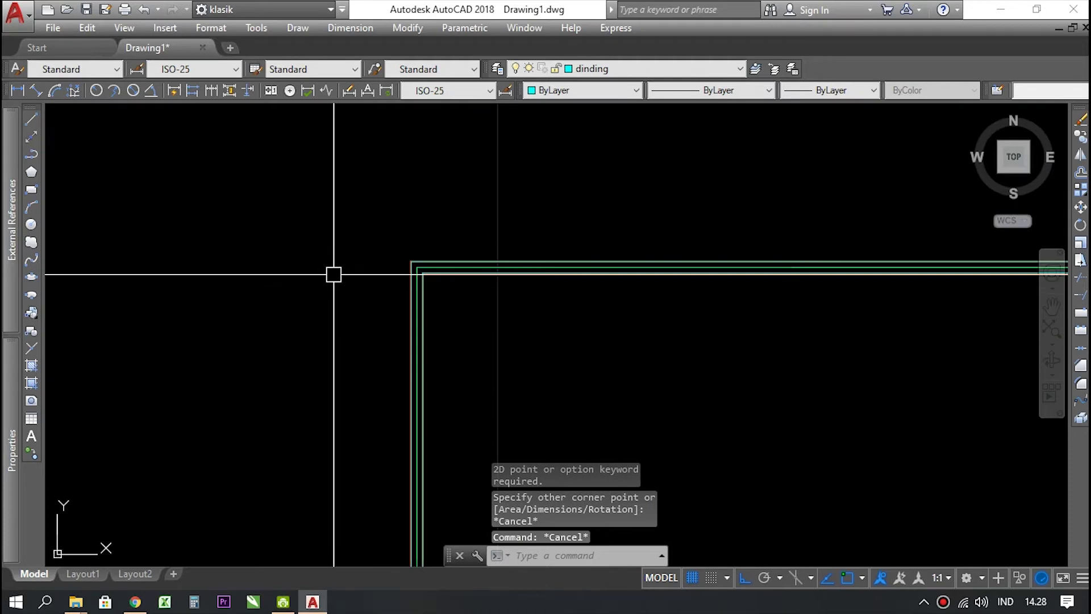
type("c")
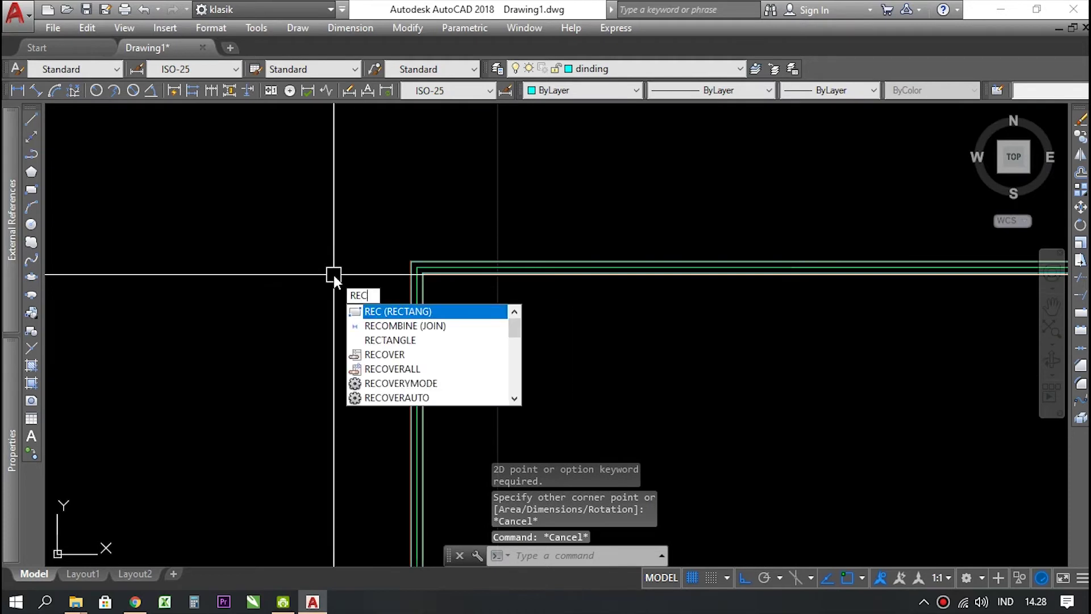
key("Return")
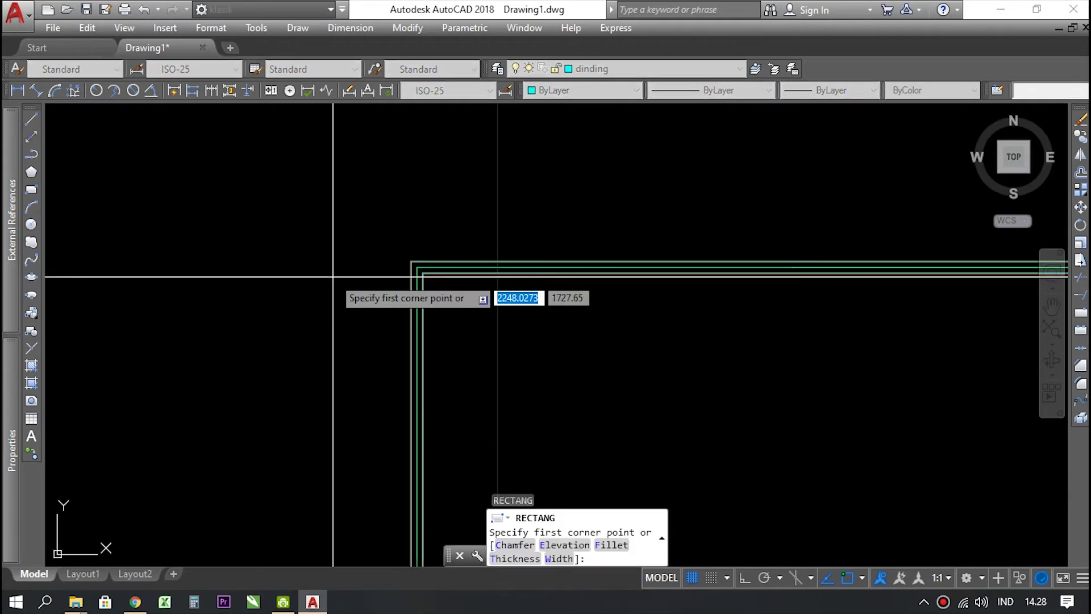
left_click(333, 276)
type("d")
key("Return")
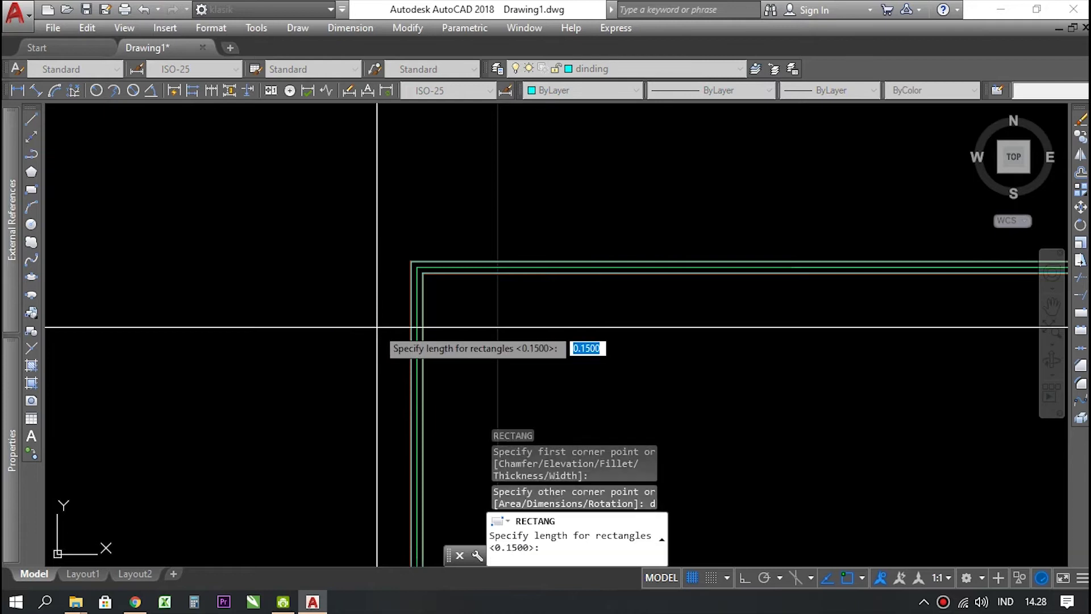
type("0.1")
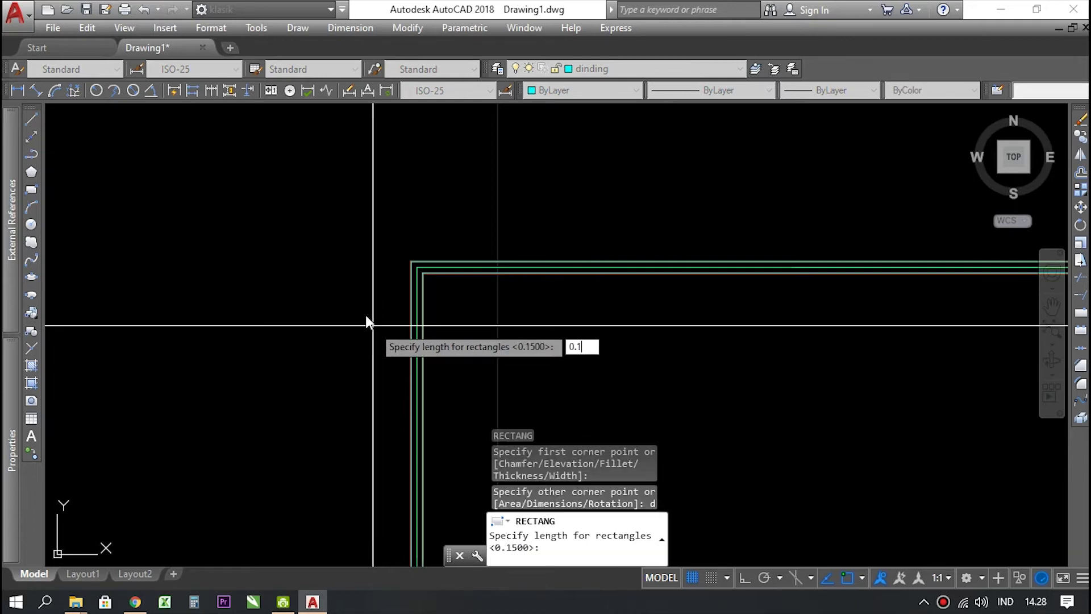
type("5")
key("Return")
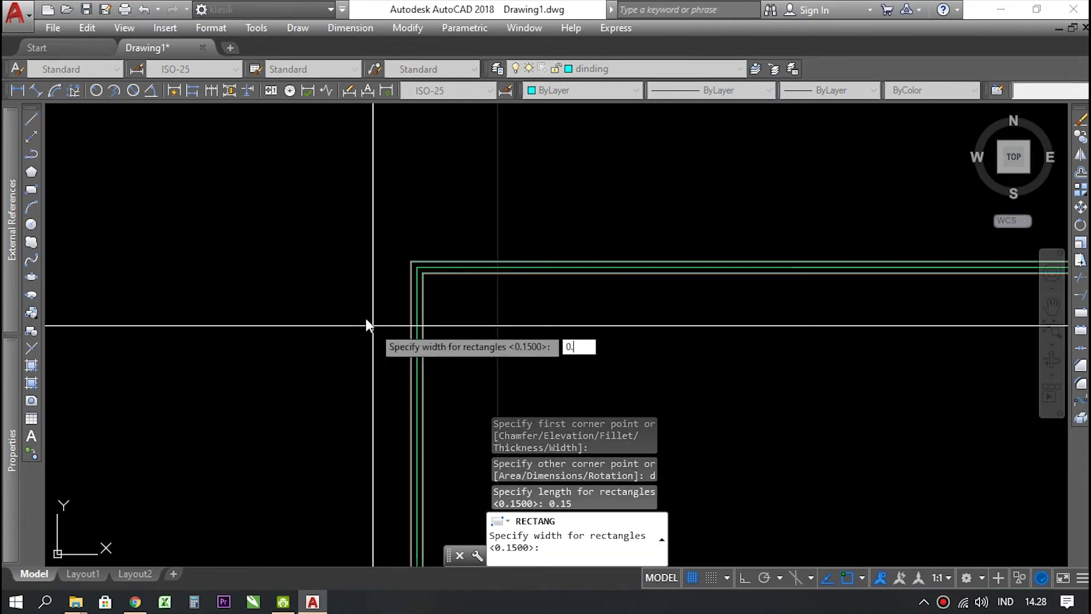
type("0.15")
key("Return")
key("Return")
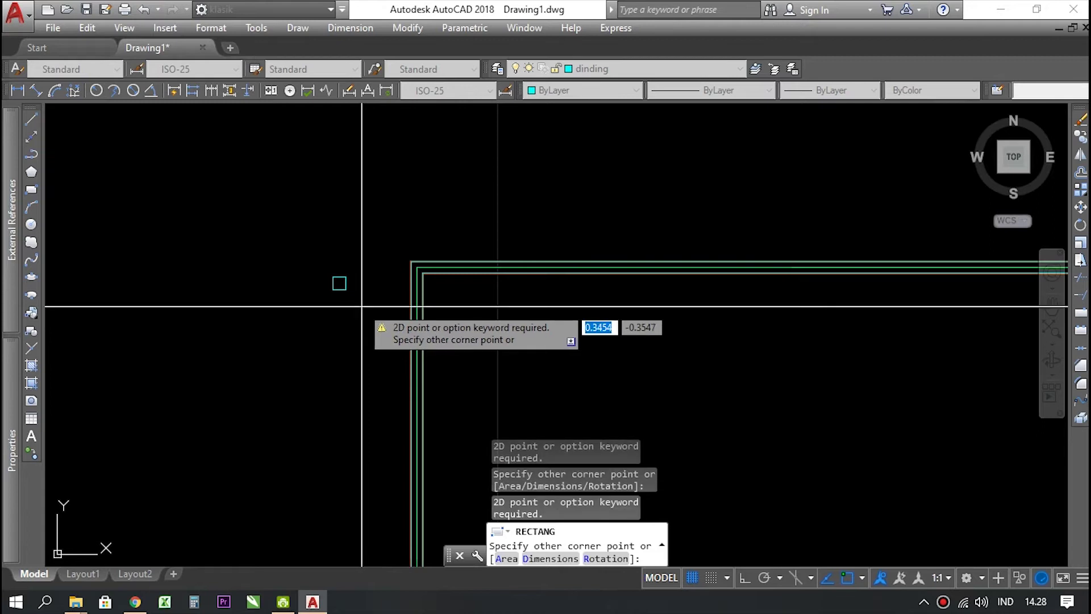
left_click(349, 284)
scroll(368, 298, "up", 4)
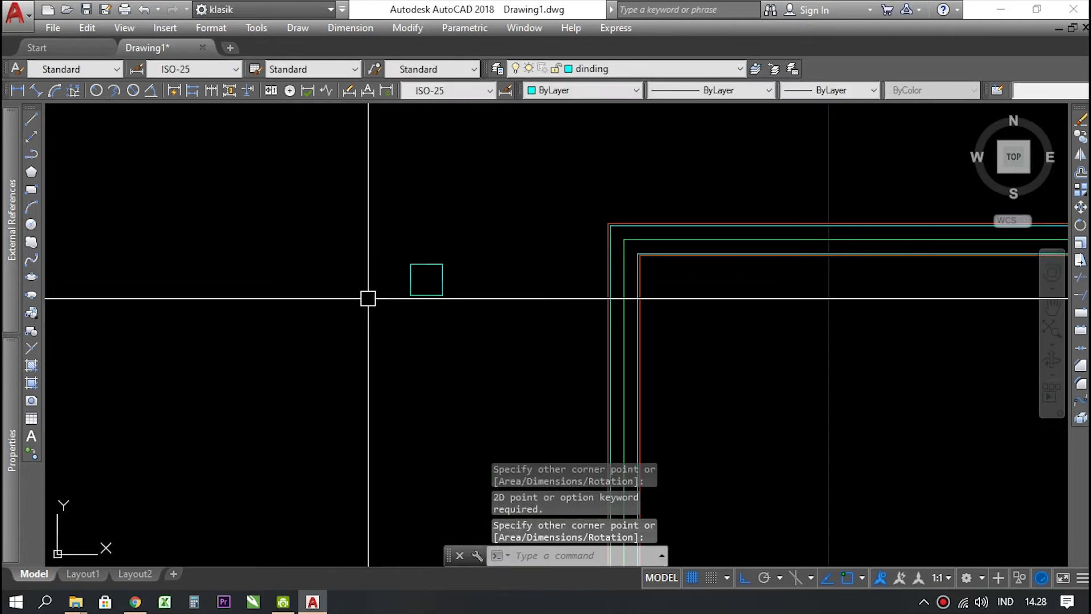
- Examine the small square and compare its size with the wall lines at the plan's upper-left corner
left_click(417, 295)
scroll(418, 295, "up", 6)
scroll(401, 296, "down", 5)
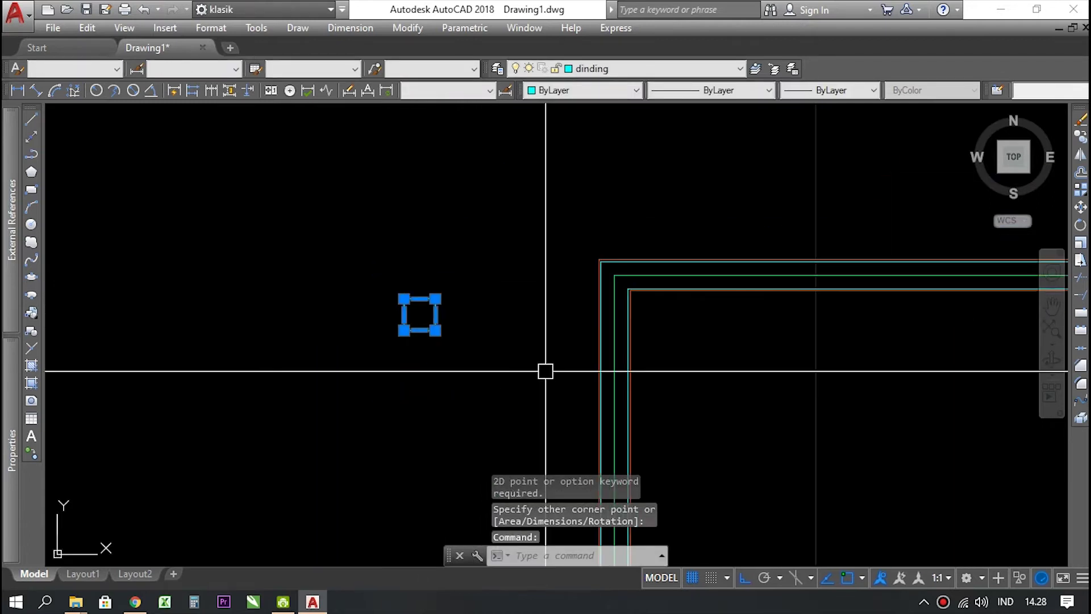
scroll(448, 318, "up", 3)
key("Escape")
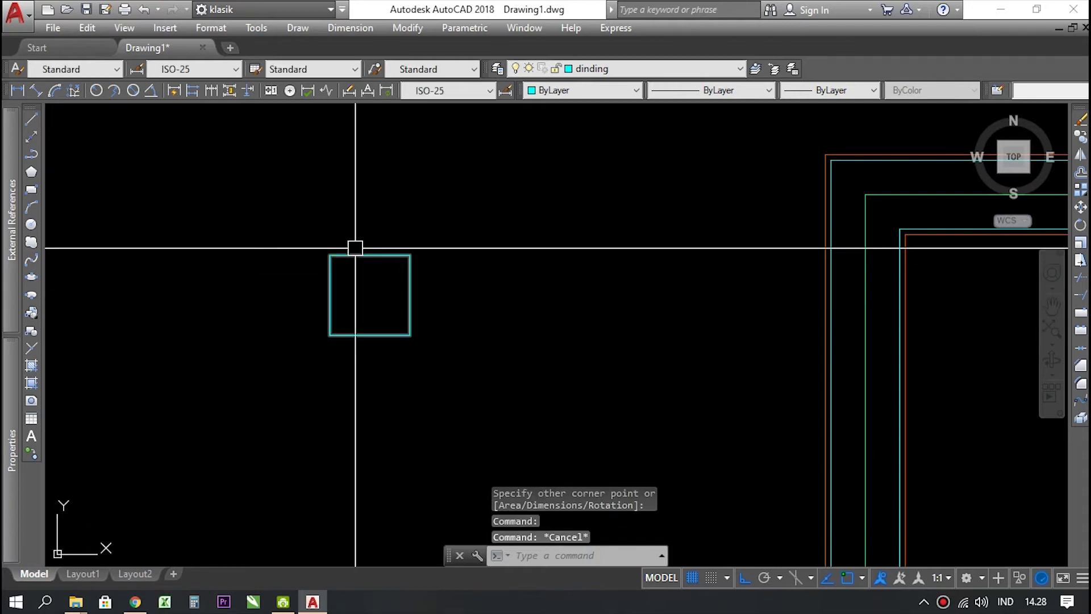
scroll(350, 309, "up", 4)
scroll(364, 352, "down", 4)
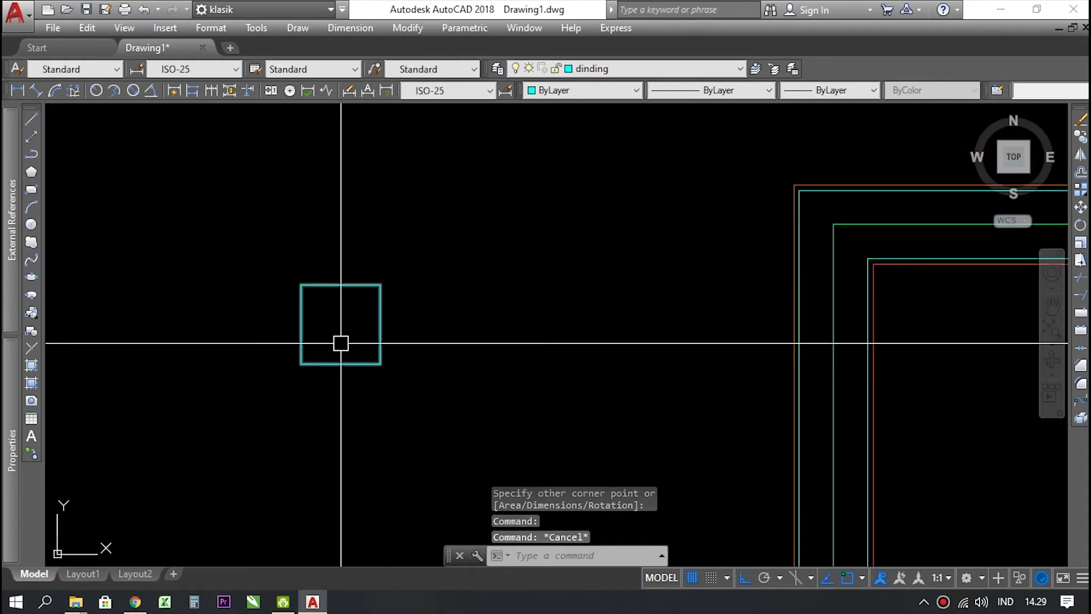
scroll(370, 367, "up", 5)
scroll(251, 251, "down", 3)
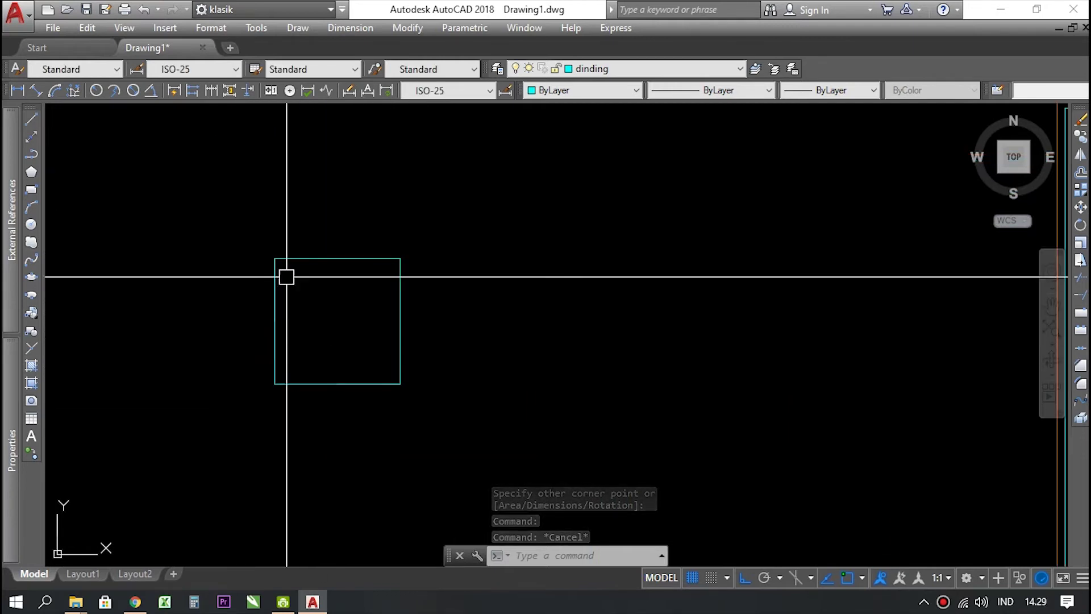
scroll(316, 295, "down", 4)
scroll(273, 305, "up", 4)
scroll(248, 322, "down", 2)
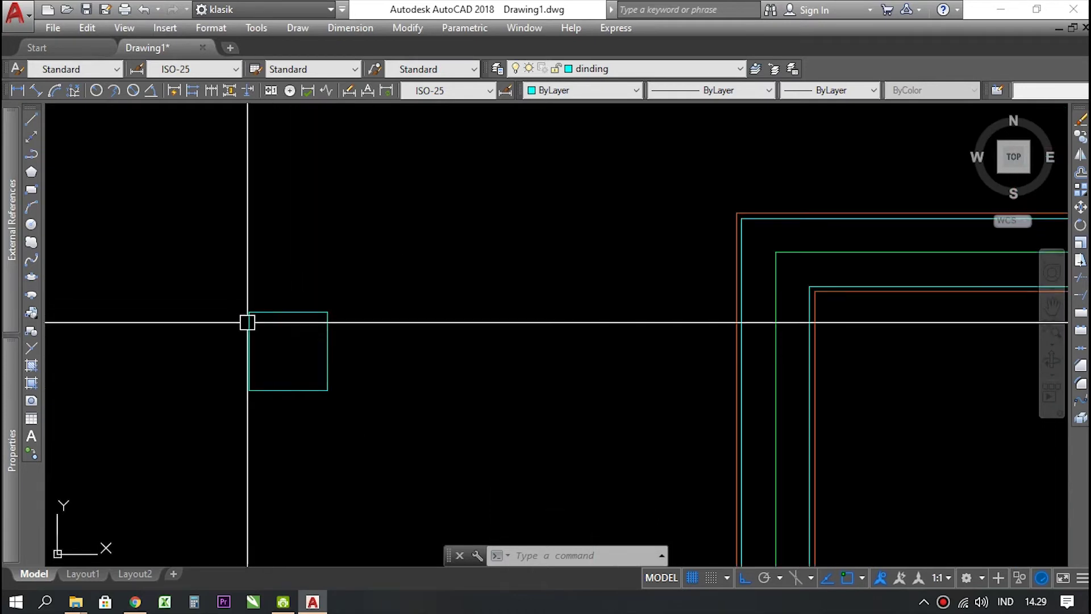
- Fill the 0.15 square with a SOLID hatch in the current color by picking a point inside it
scroll(269, 357, "up", 4)
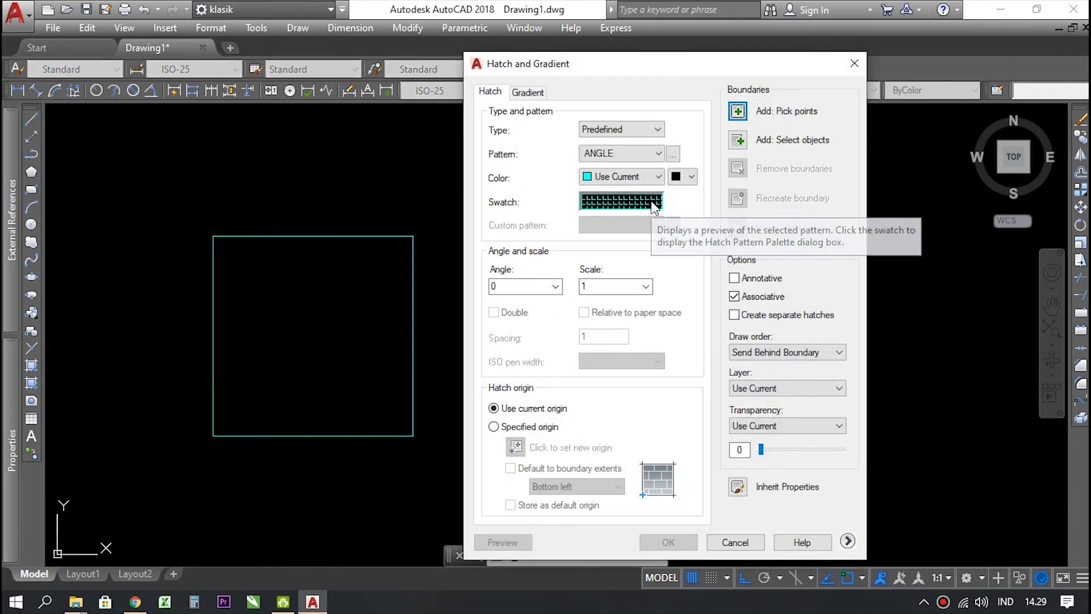
left_click(654, 205)
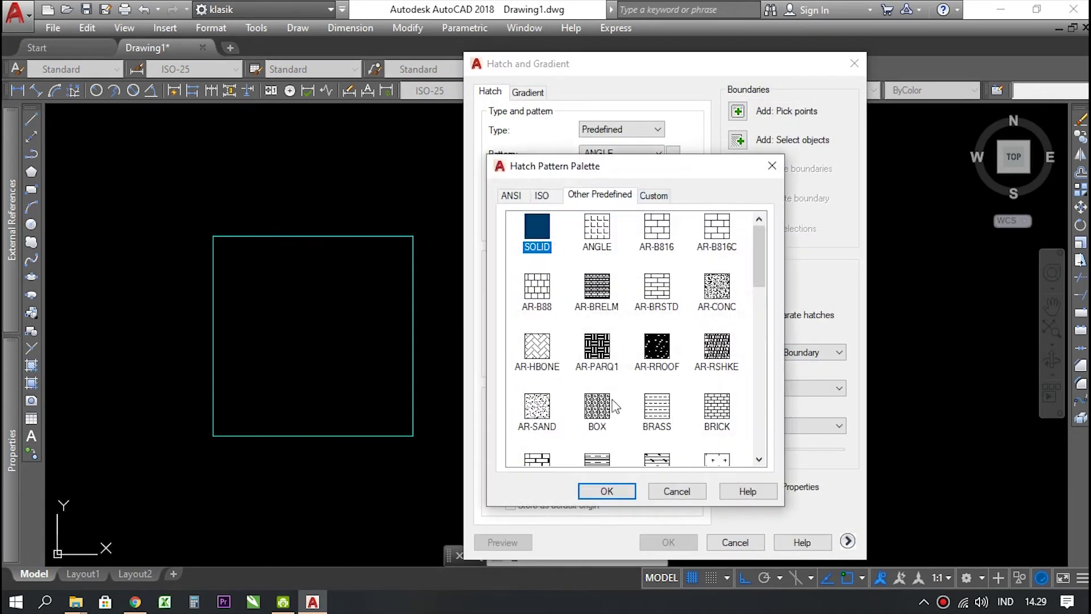
left_click(606, 491)
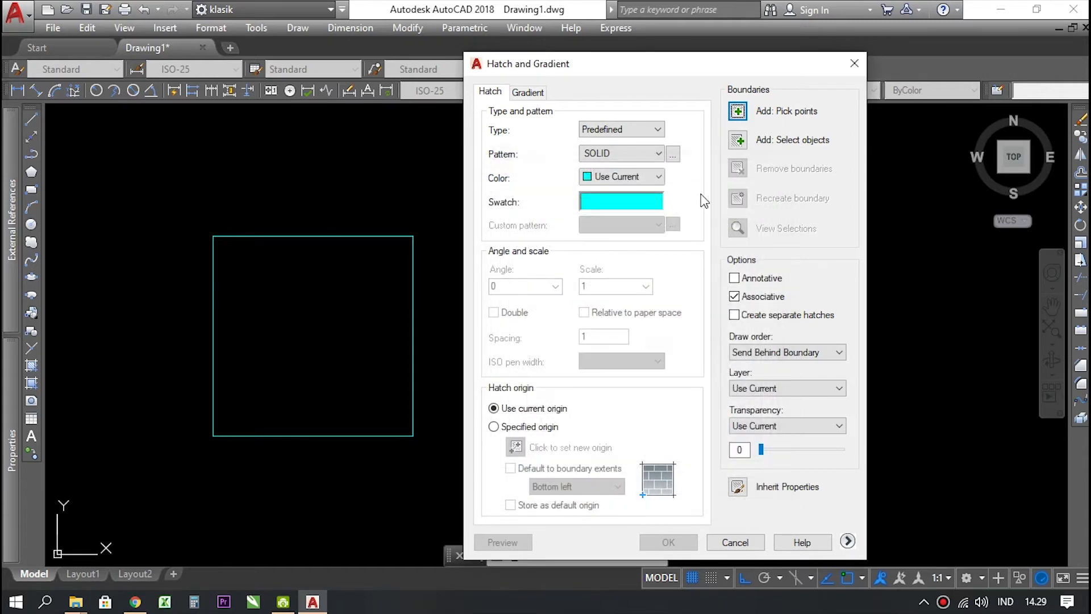
left_click(739, 112)
left_click(333, 317)
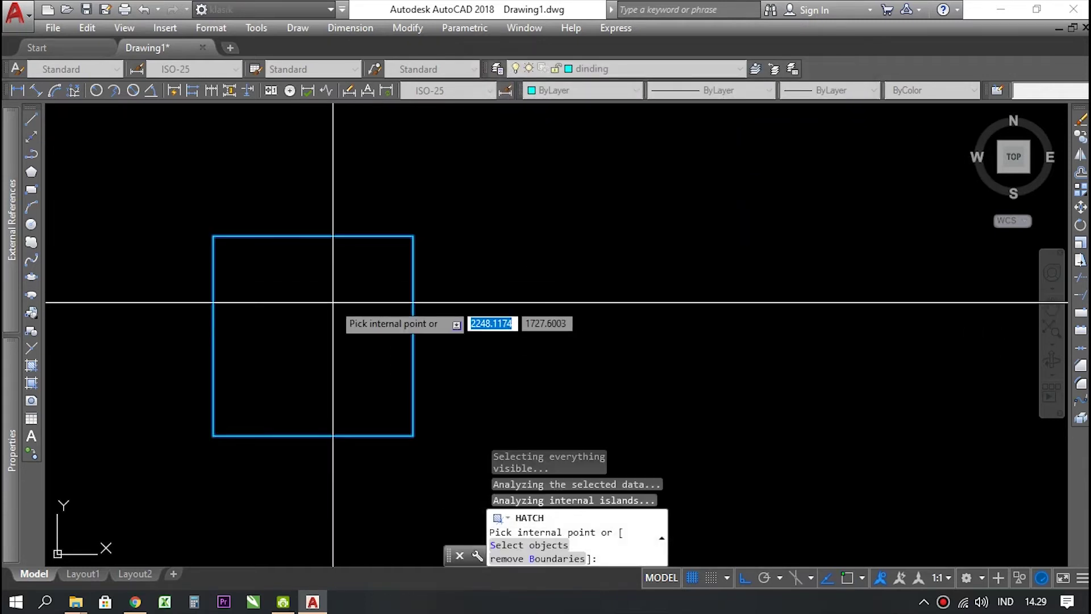
key("Return")
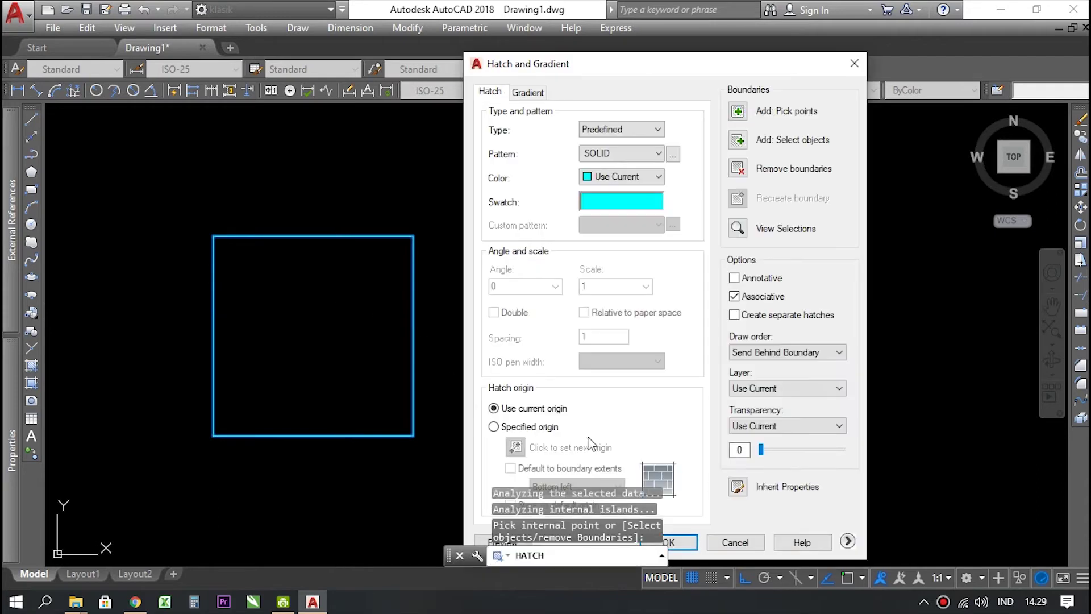
left_click(670, 540)
- Examine the solid-filled square beside the plan's upper-left corner and check its outline
scroll(318, 333, "down", 3)
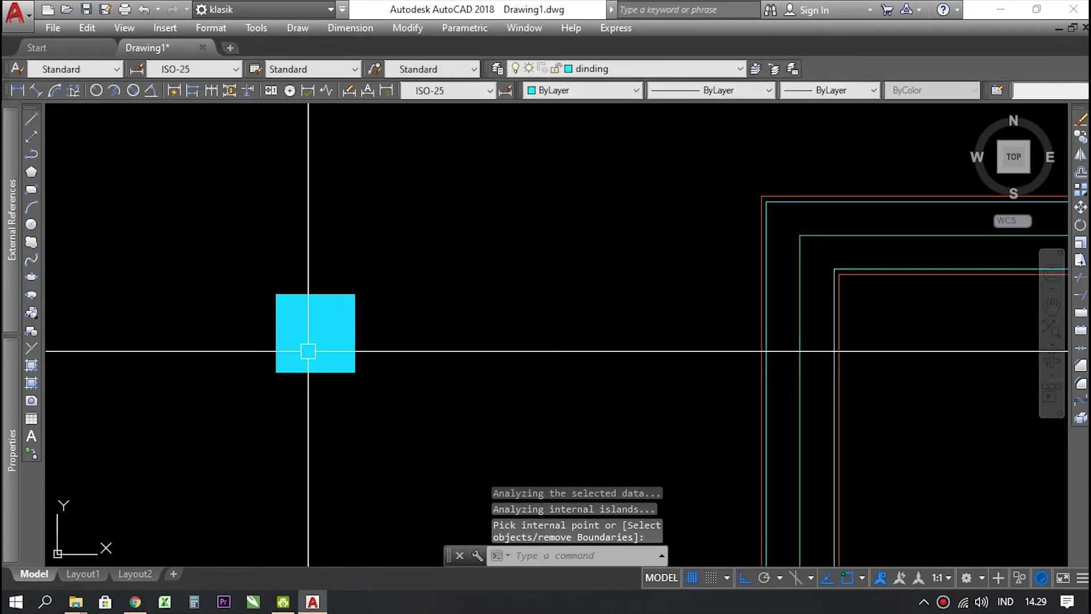
scroll(309, 348, "up", 3)
scroll(368, 325, "down", 3)
scroll(385, 348, "down", 3)
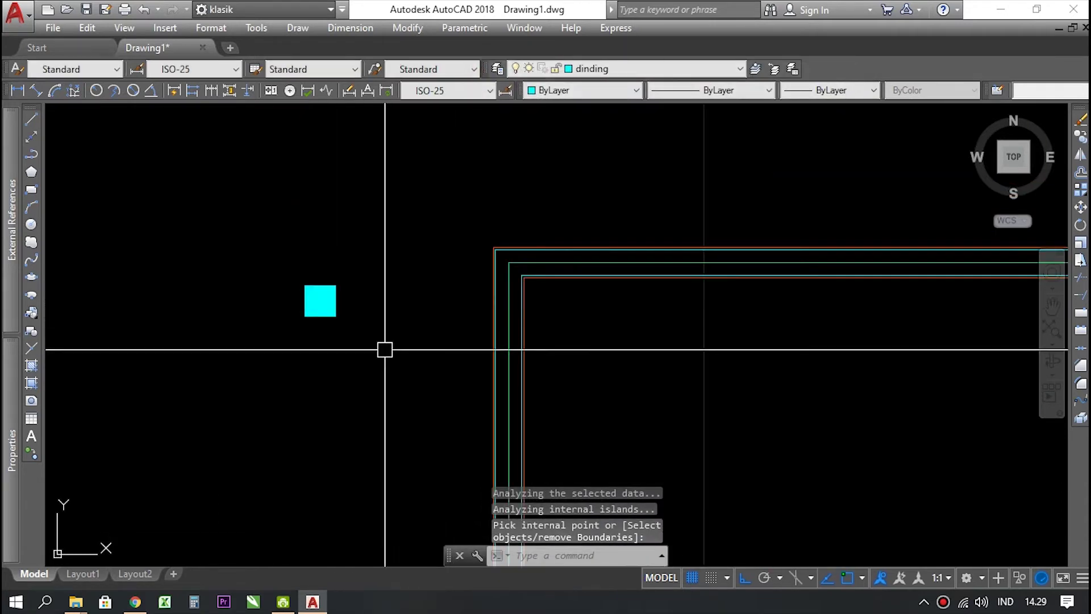
scroll(290, 279, "up", 3)
scroll(341, 353, "down", 3)
scroll(326, 341, "up", 5)
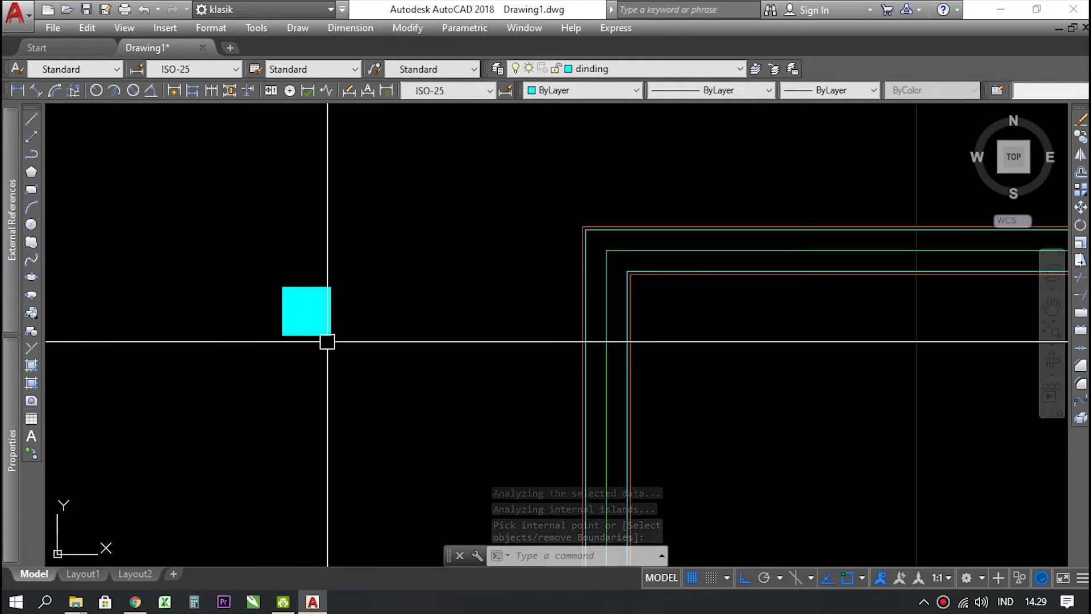
key("Return")
left_click(297, 323)
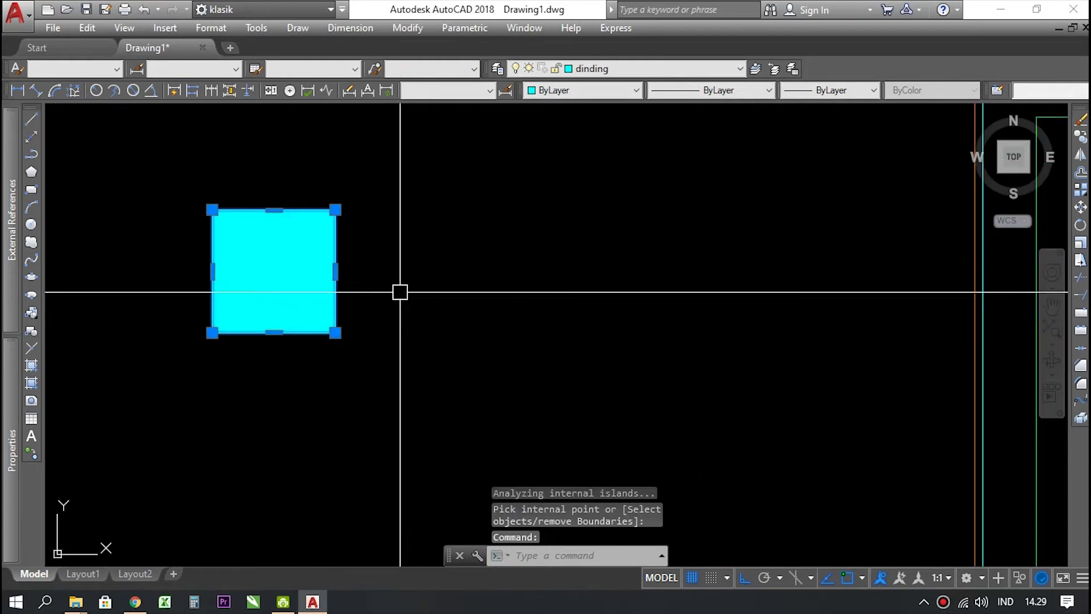
key("Escape")
- Draw a second, smaller rectangle freehand just to the right of the filled square
type("rec")
key("Return")
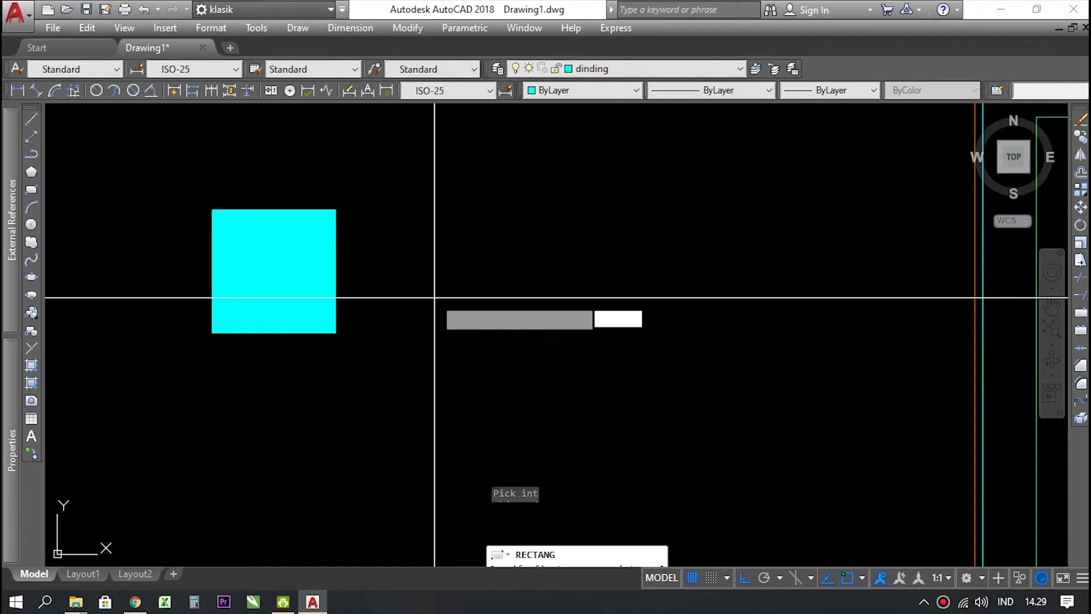
left_click(435, 275)
left_click(508, 347)
scroll(469, 335, "up", 4)
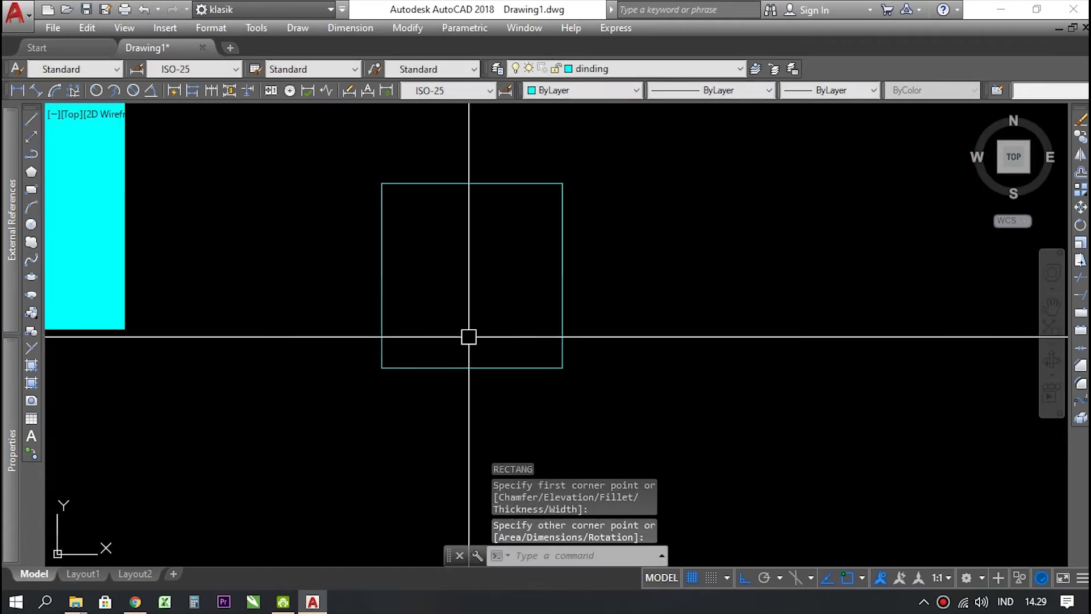
scroll(443, 328, "down", 4)
scroll(453, 319, "up", 4)
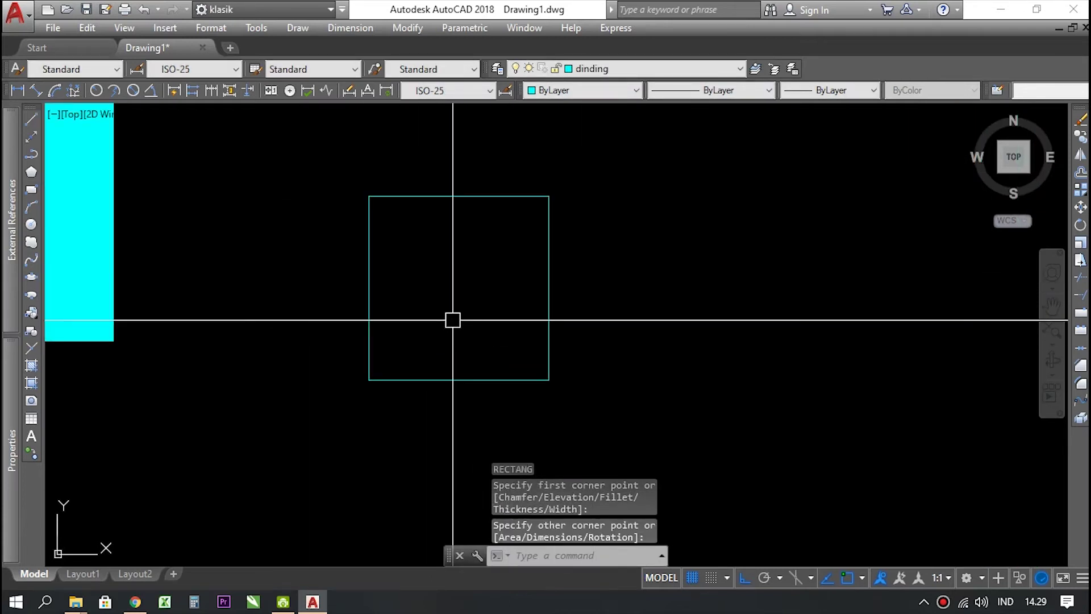
- Fill the smaller square beside the 0.15 square with a SOLID hatch in the current color by picking a point inside it
type("h")
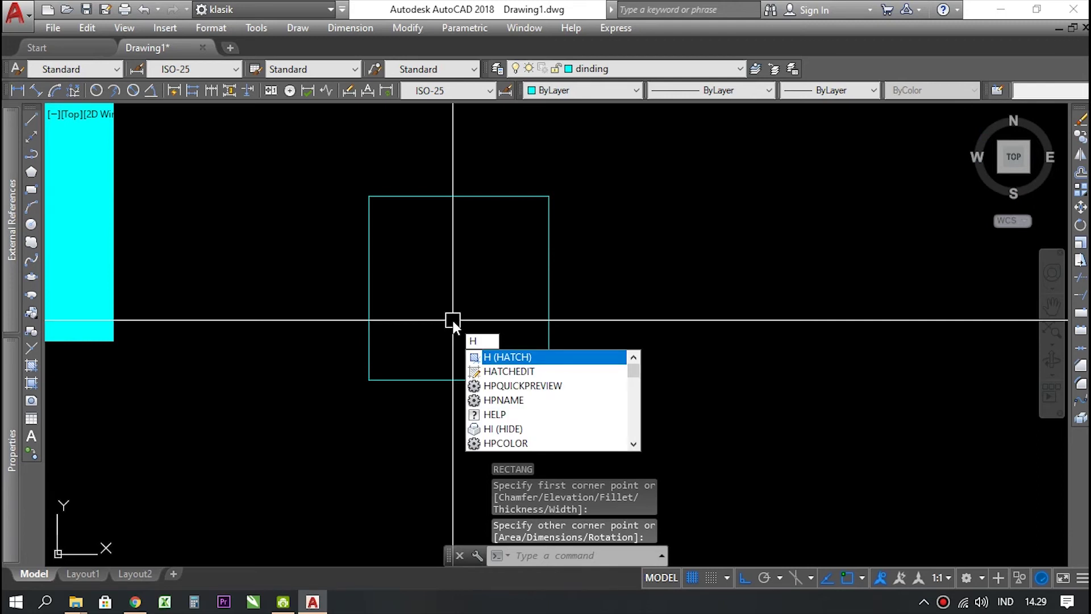
key("Escape")
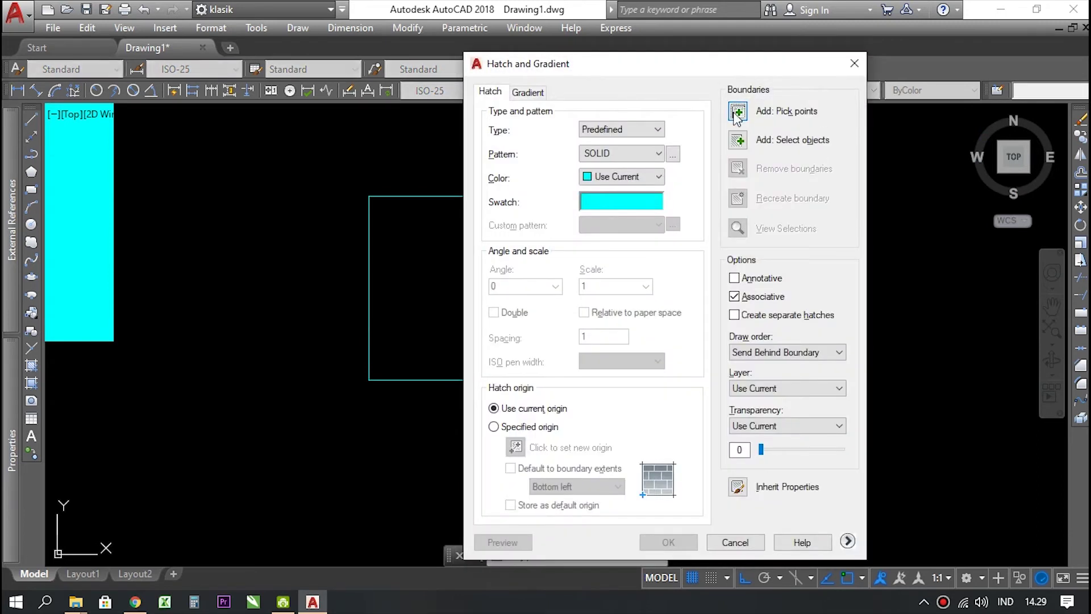
left_click(737, 113)
left_click(517, 251)
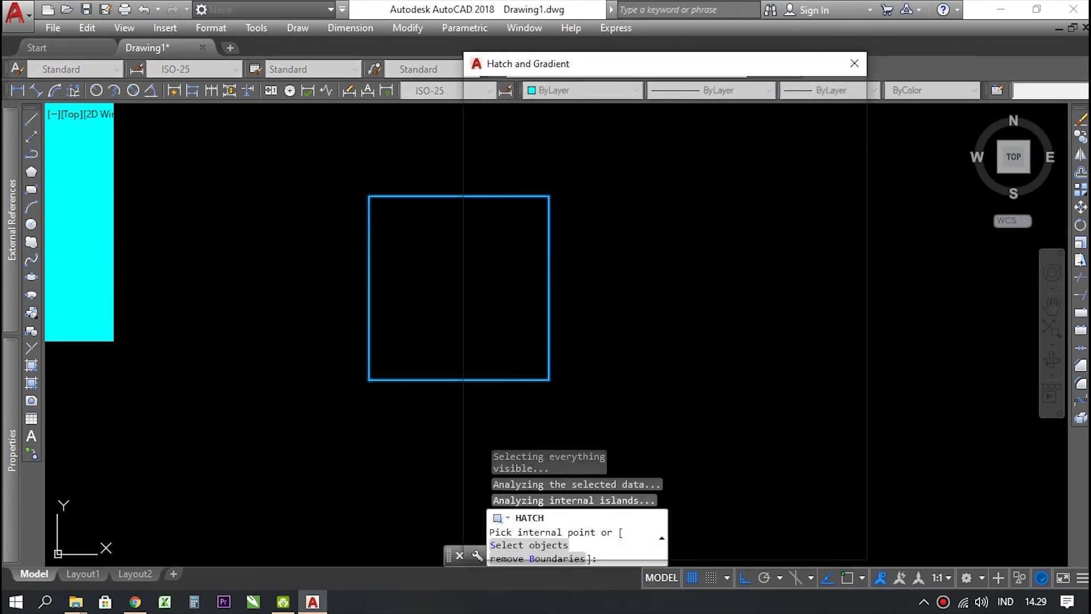
key("Return")
left_click(681, 542)
scroll(436, 339, "down", 3)
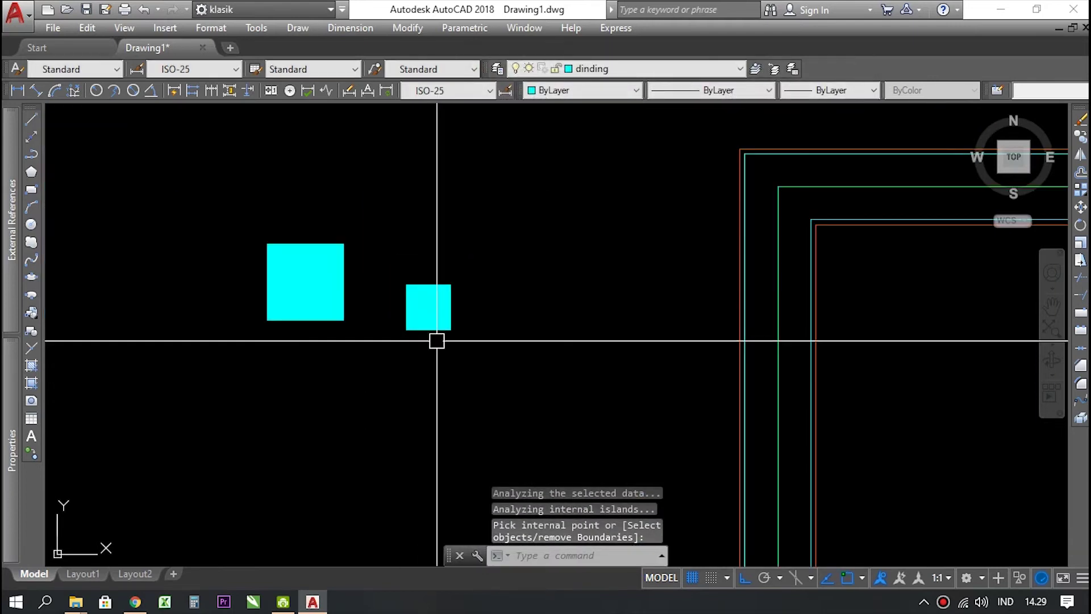
scroll(478, 341, "down", 2)
scroll(407, 318, "up", 4)
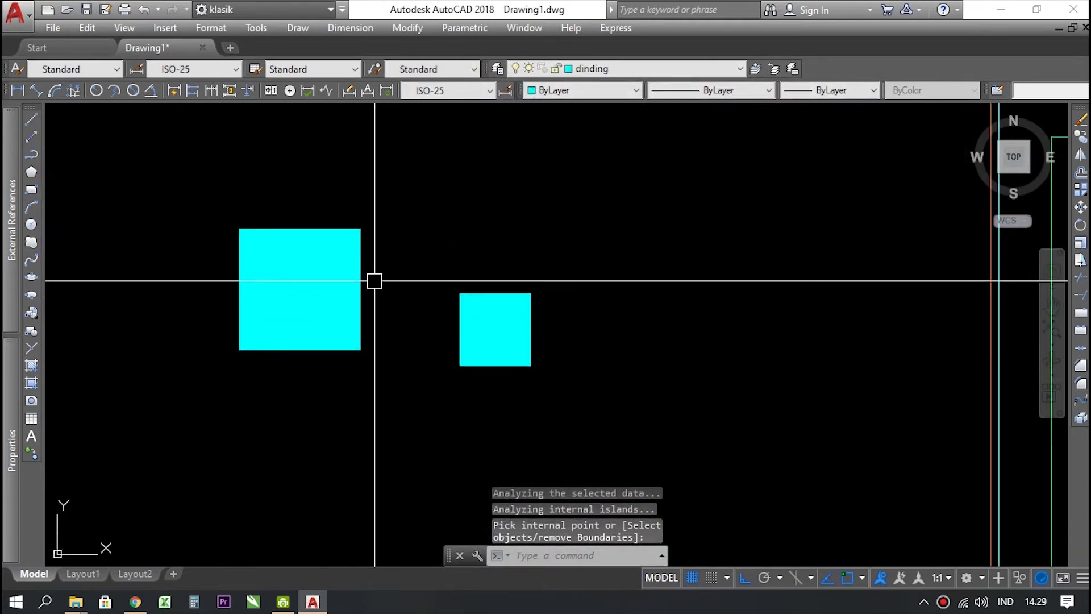
scroll(369, 273, "down", 2)
left_click(266, 217)
left_click(387, 370)
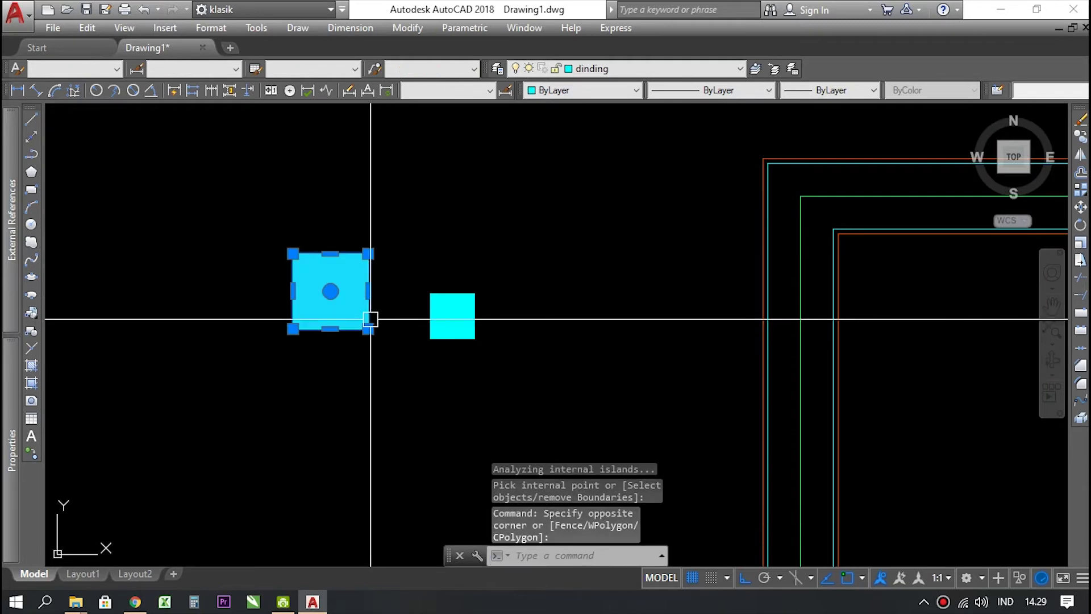
scroll(318, 313, "up", 4)
scroll(358, 341, "down", 4)
scroll(341, 324, "up", 4)
scroll(353, 336, "down", 4)
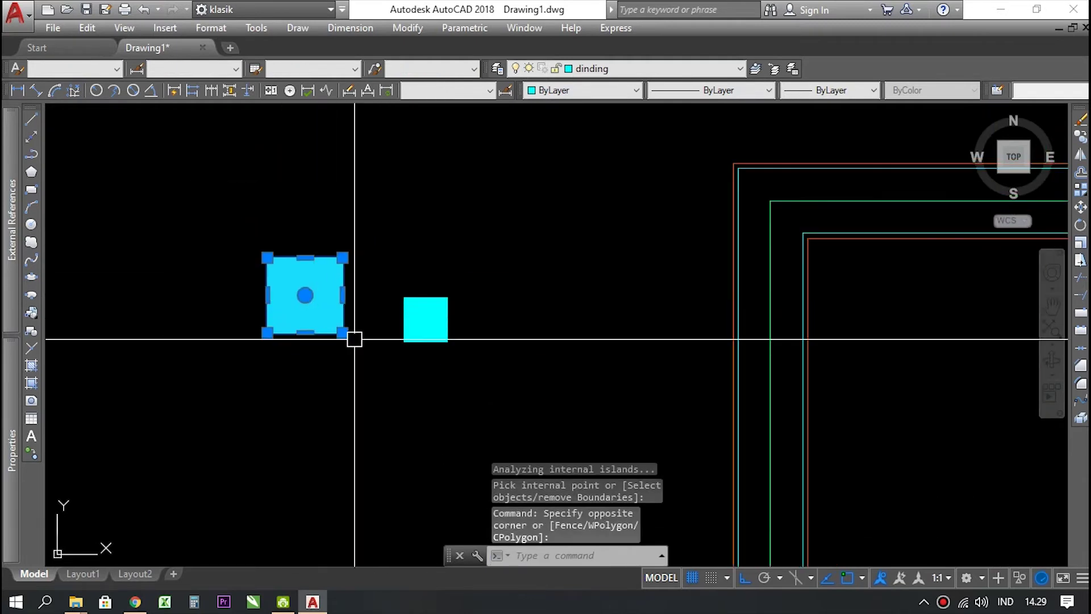
scroll(633, 248, "down", 3)
scroll(625, 230, "up", 5)
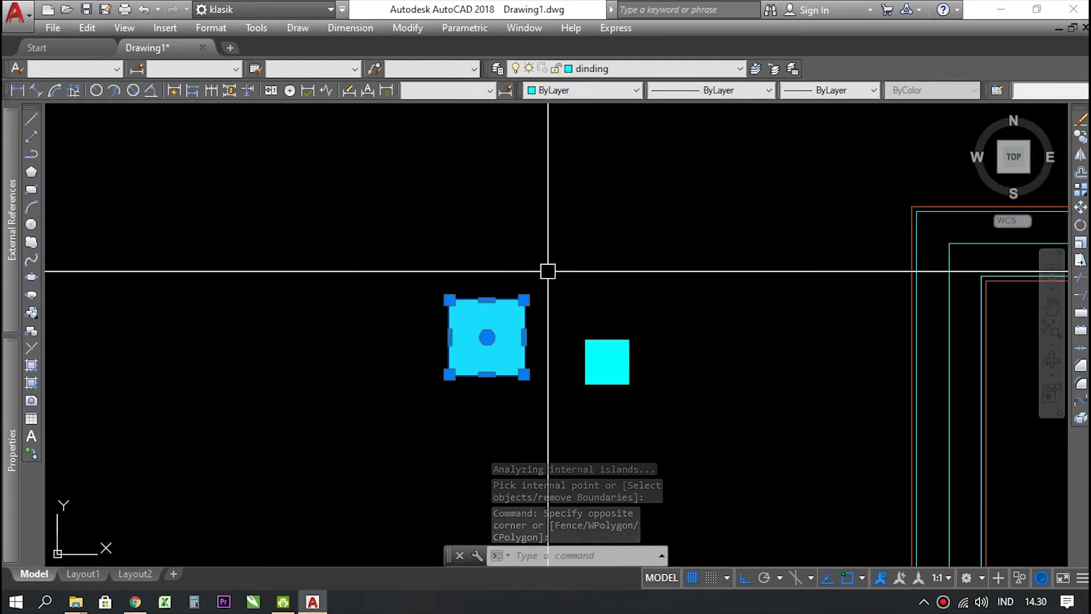
type("cop")
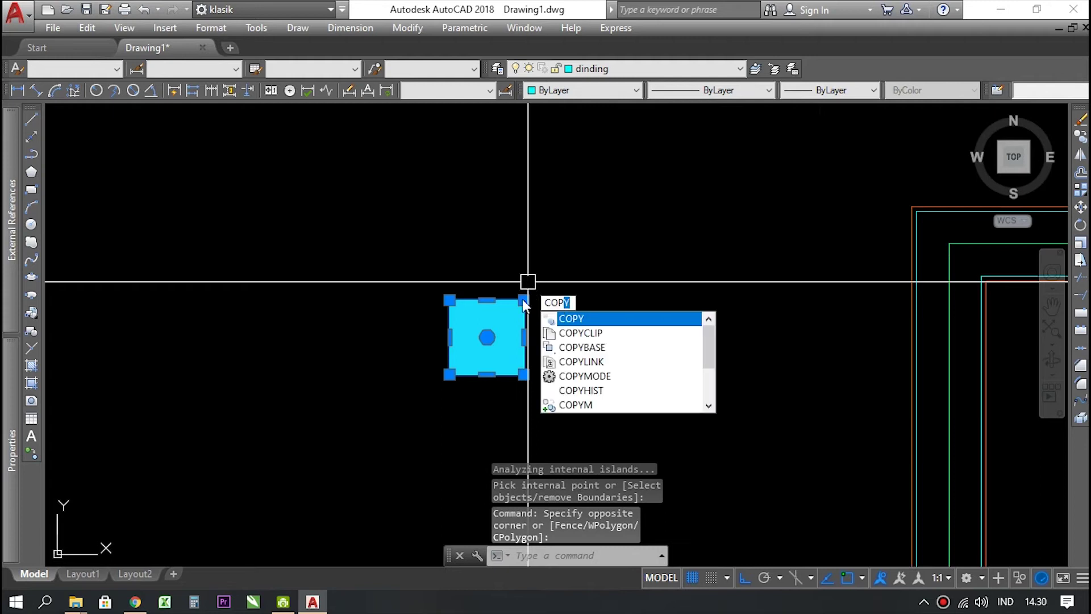
type("y")
key("Return")
key("Escape")
- Copy the larger square with its hatch from its center to the centerline corner at the plan's upper-left corner
left_click(440, 279)
left_click(554, 403)
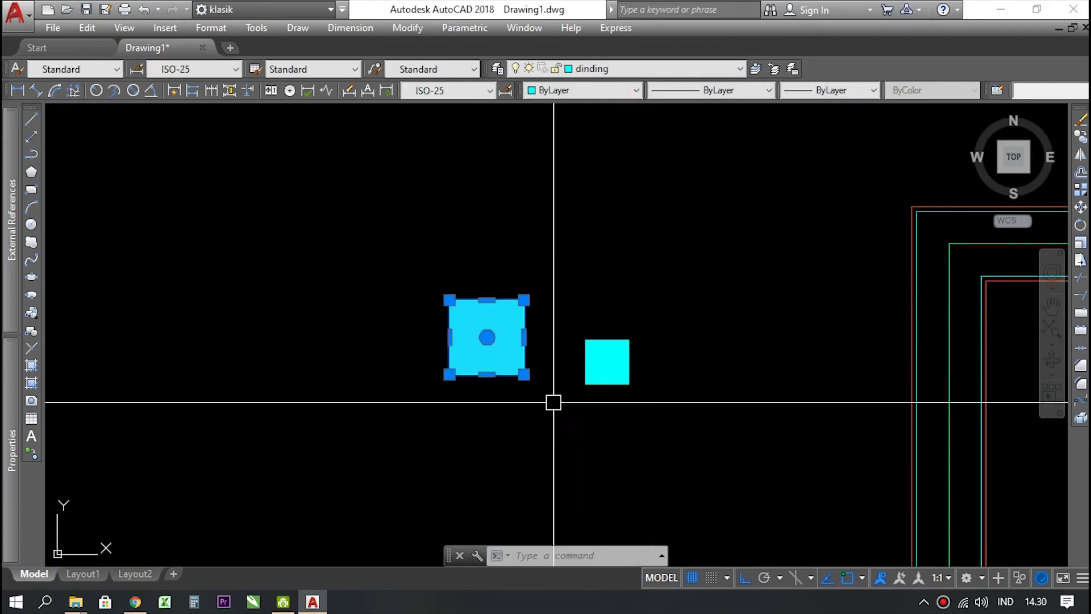
type("co")
key("Return")
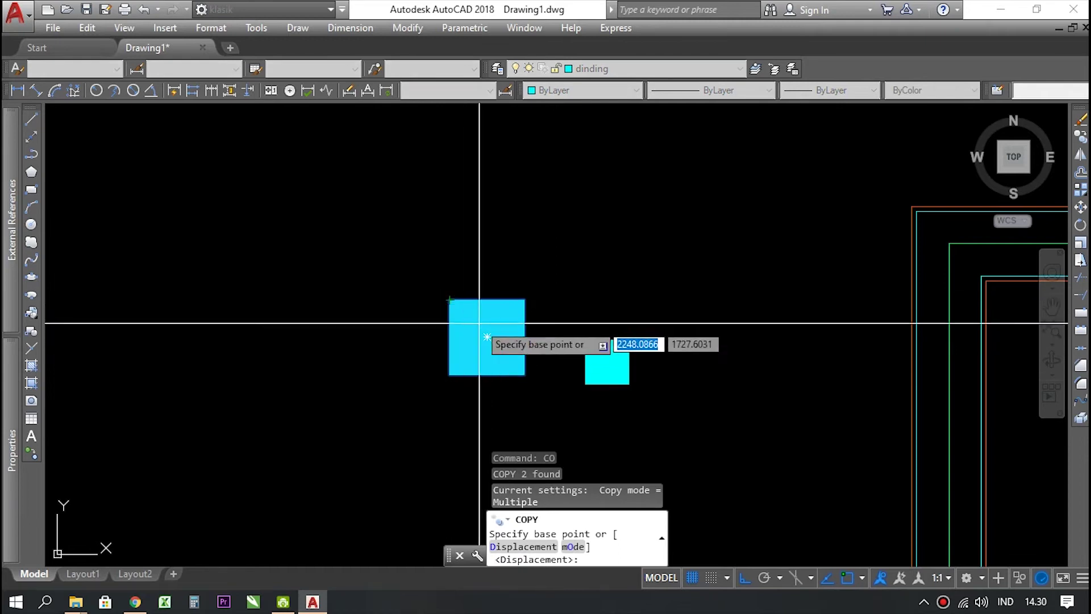
left_click(487, 337)
scroll(543, 261, "down", 4)
scroll(546, 273, "up", 6)
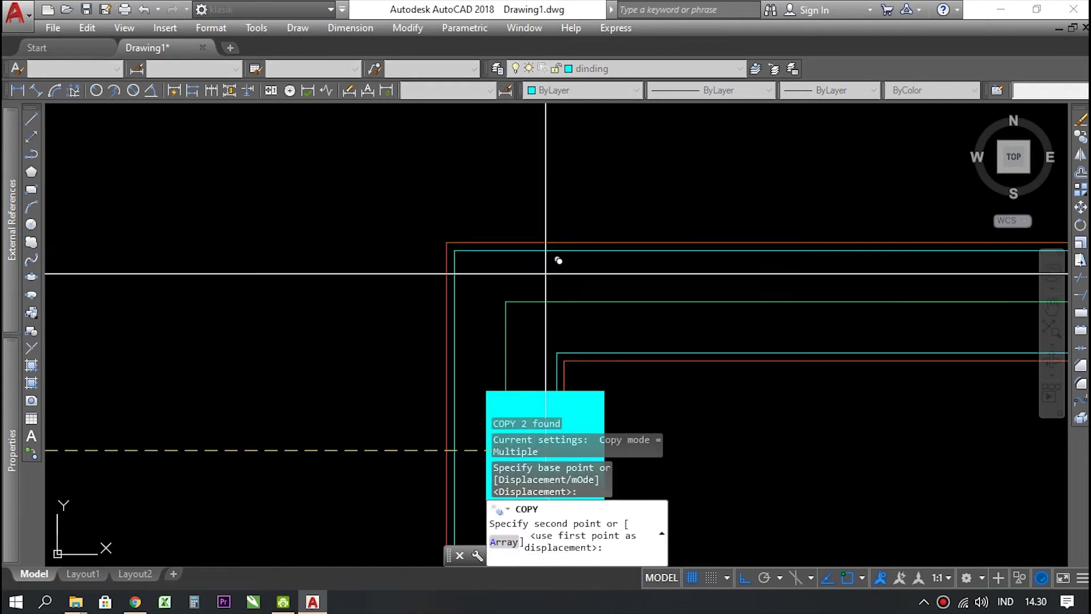
left_click(505, 302)
- Place further copies of the column at the upper wall's partition junction and at the plan's upper-right centerline corner
scroll(284, 237, "down", 10)
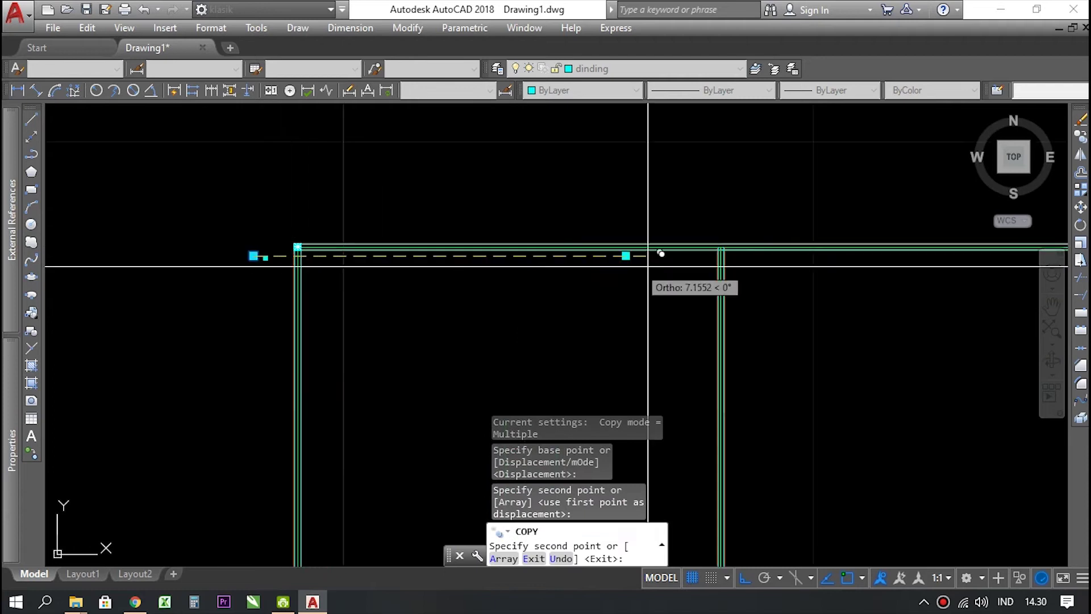
scroll(648, 266, "up", 5)
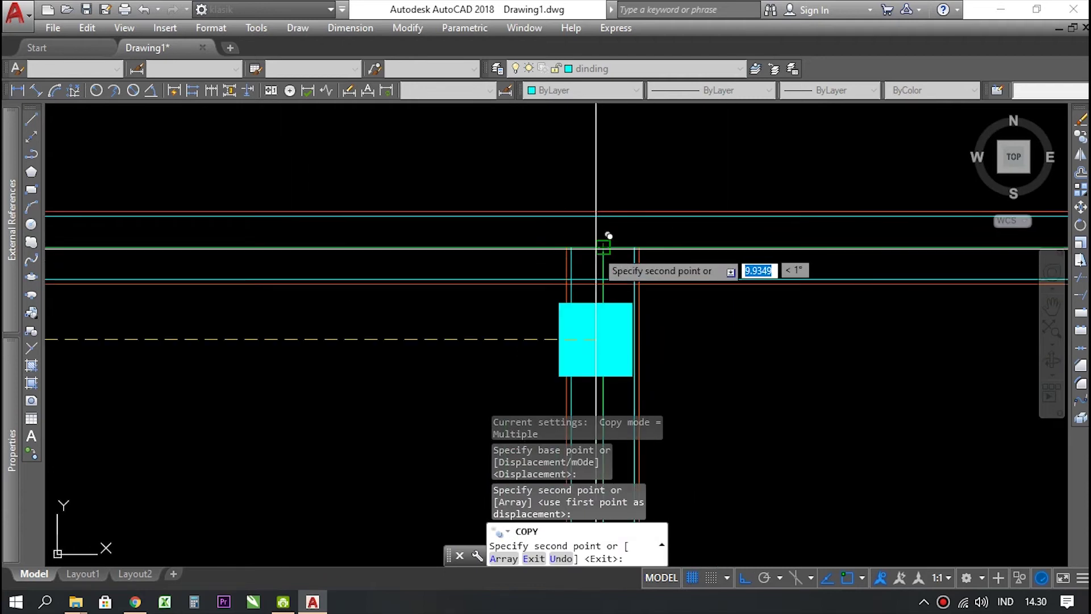
left_click(601, 245)
scroll(398, 233, "up", 6)
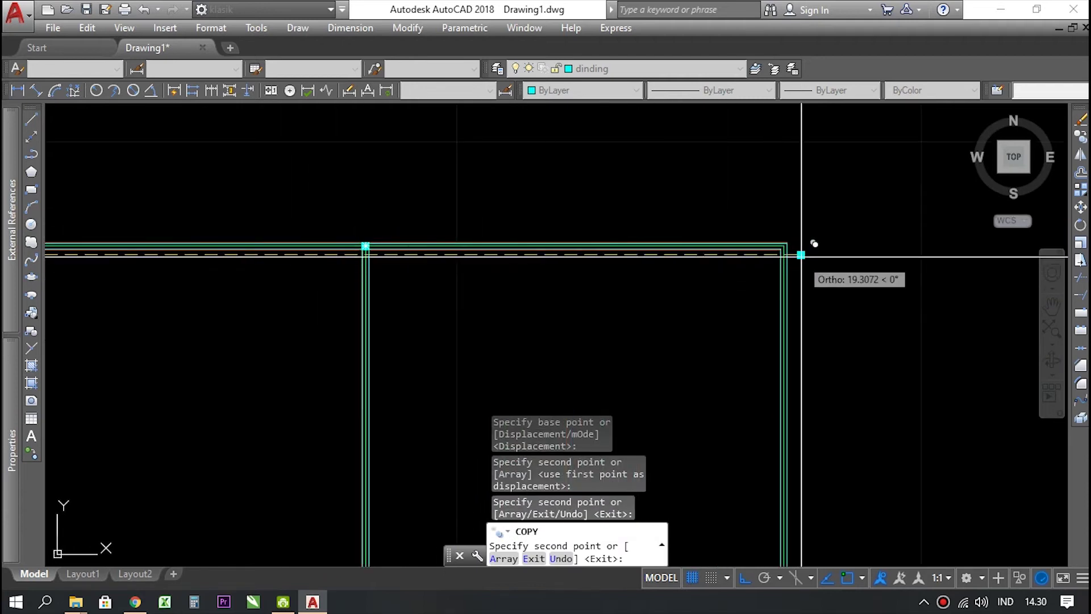
scroll(801, 255, "up", 3)
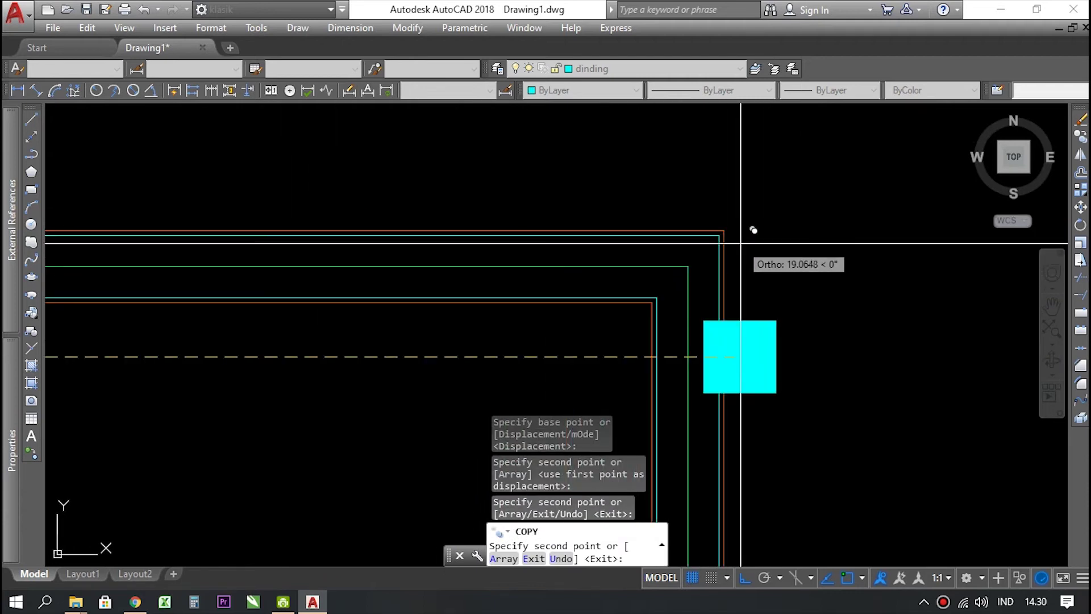
left_click(687, 266)
- Place another copy of the column on the centerline corner at the plan's lower-right corner
scroll(648, 170, "down", 5)
scroll(655, 375, "up", 5)
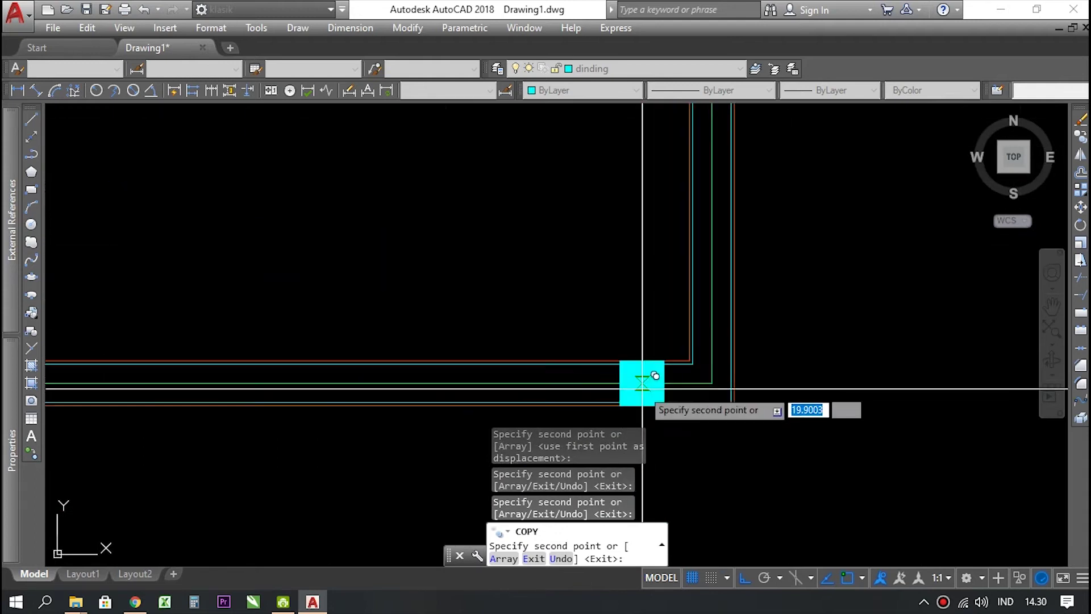
scroll(687, 382, "up", 4)
left_click(751, 385)
scroll(856, 264, "down", 8)
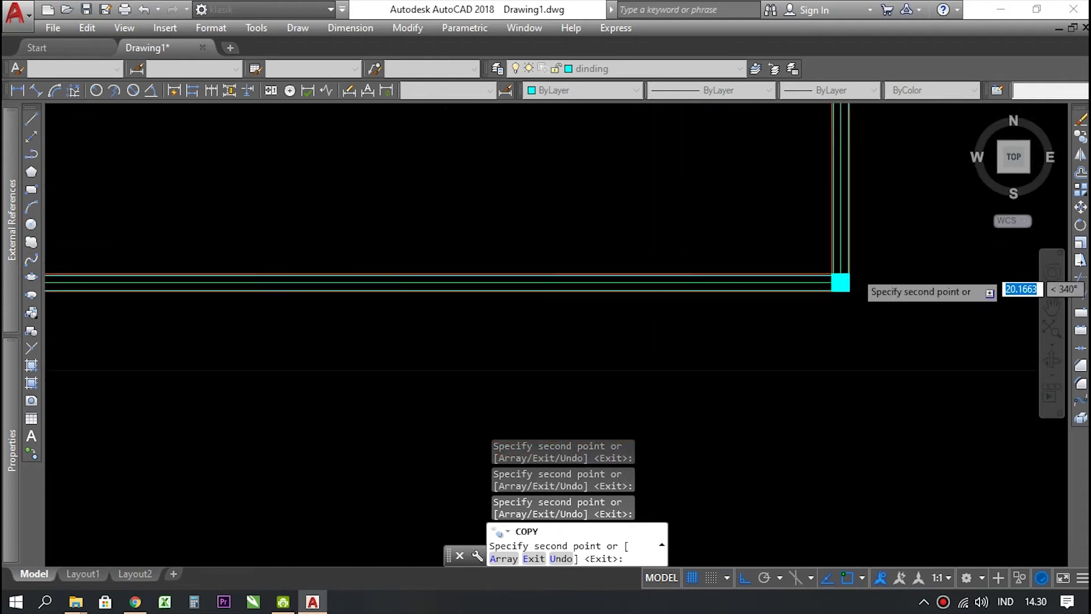
- Place column copies at the lower wall's partition junction and the plan's lower-left centerline corner, and finish copying
scroll(207, 261, "up", 5)
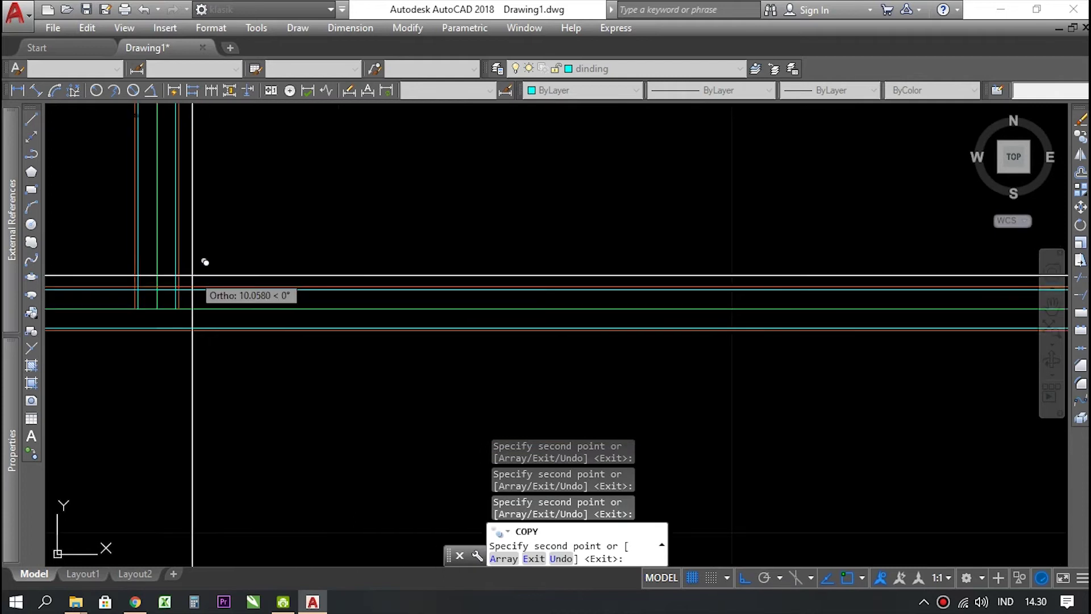
left_click(137, 330)
scroll(646, 341, "down", 5)
scroll(171, 358, "up", 6)
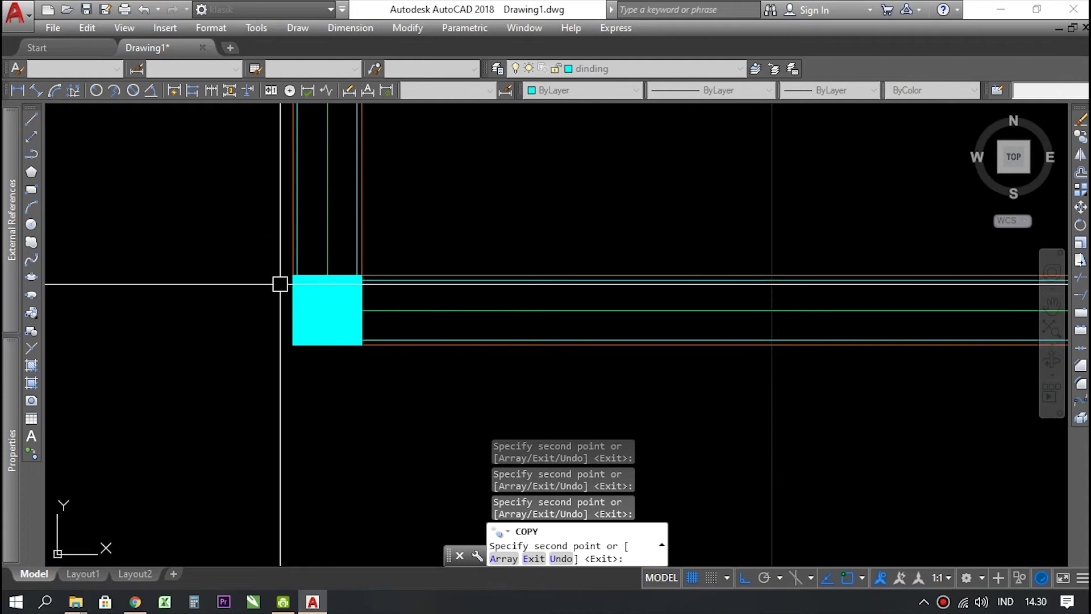
key("Escape")
- Examine the columns placed at the wall corners and junctions, checking how they fit the wall and plaster lines
scroll(276, 330, "down", 10)
scroll(545, 146, "up", 6)
scroll(568, 240, "down", 4)
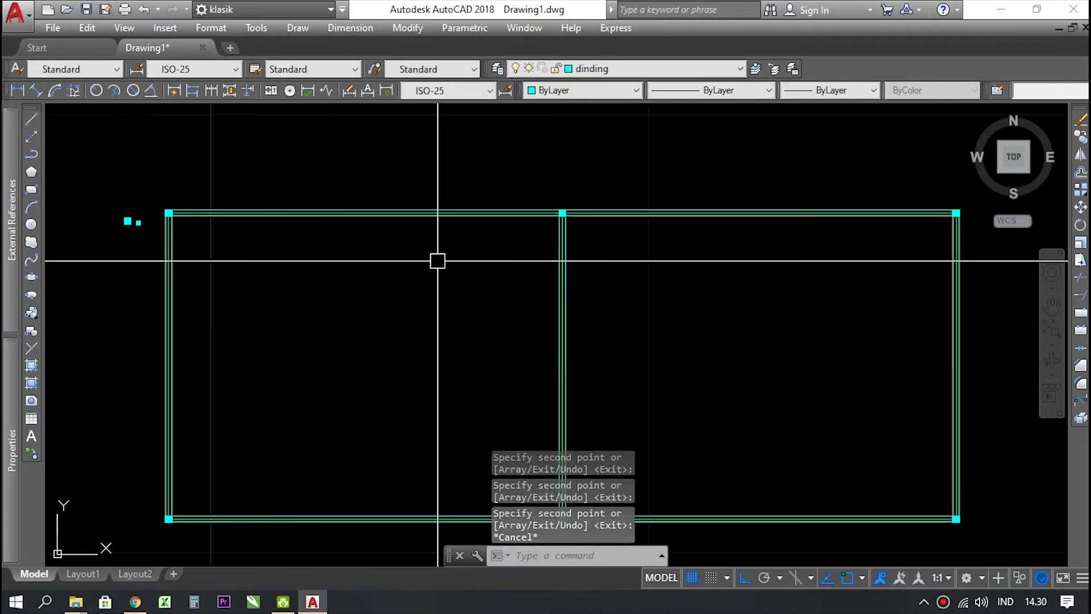
scroll(177, 211, "up", 5)
scroll(512, 201, "down", 5)
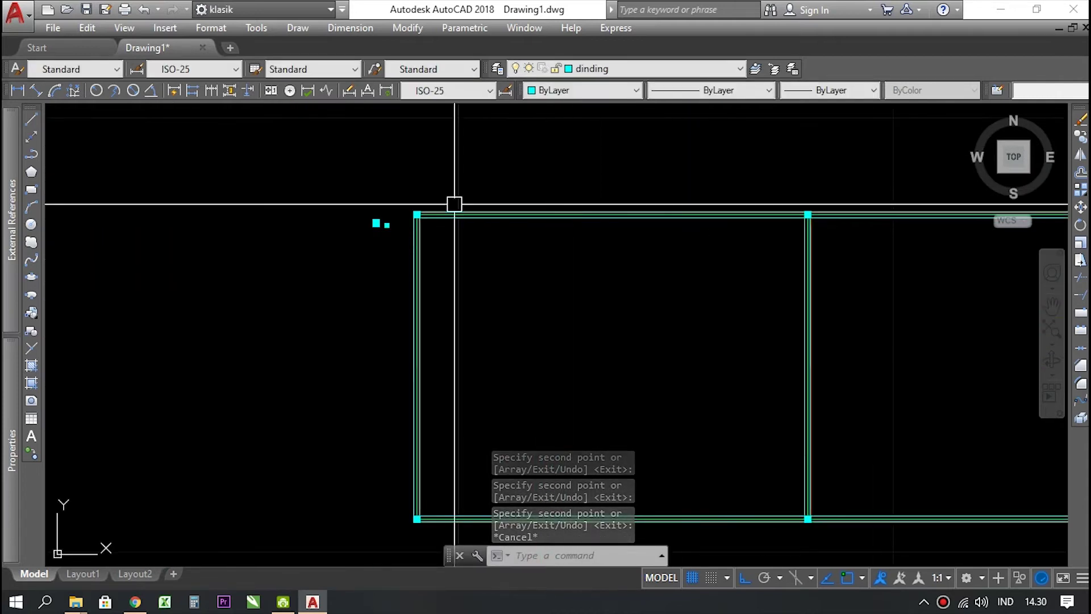
scroll(409, 208, "up", 4)
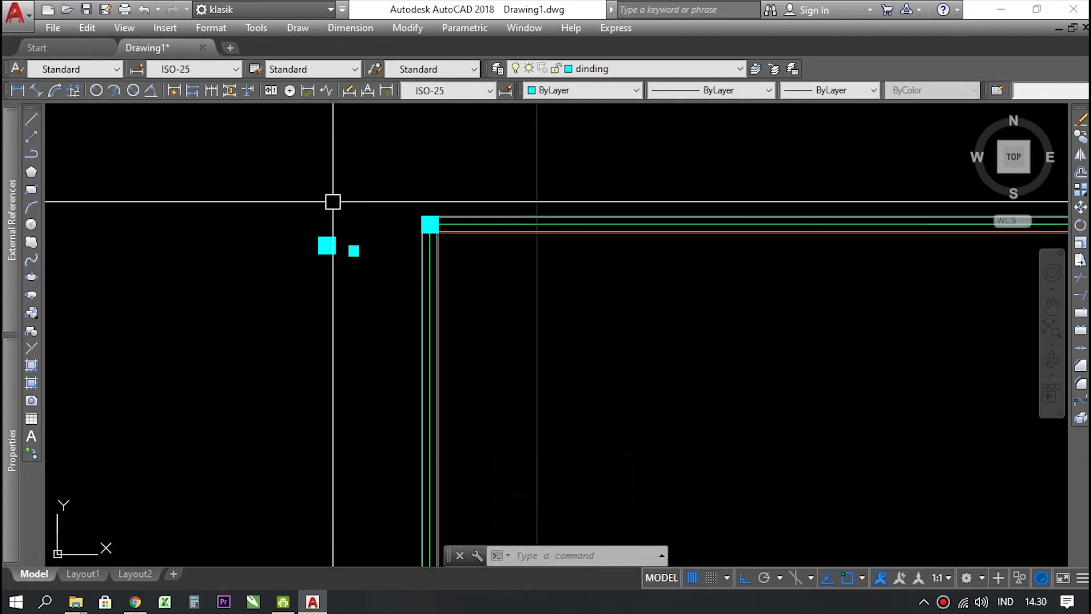
scroll(558, 377, "down", 5)
scroll(629, 429, "up", 5)
scroll(663, 370, "up", 3)
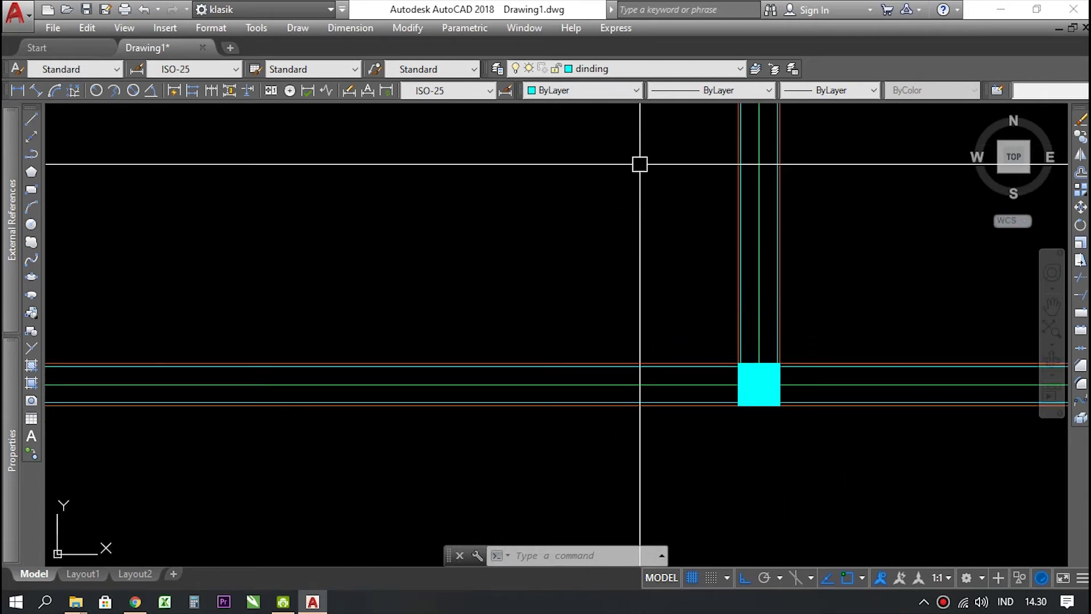
scroll(575, 270, "down", 8)
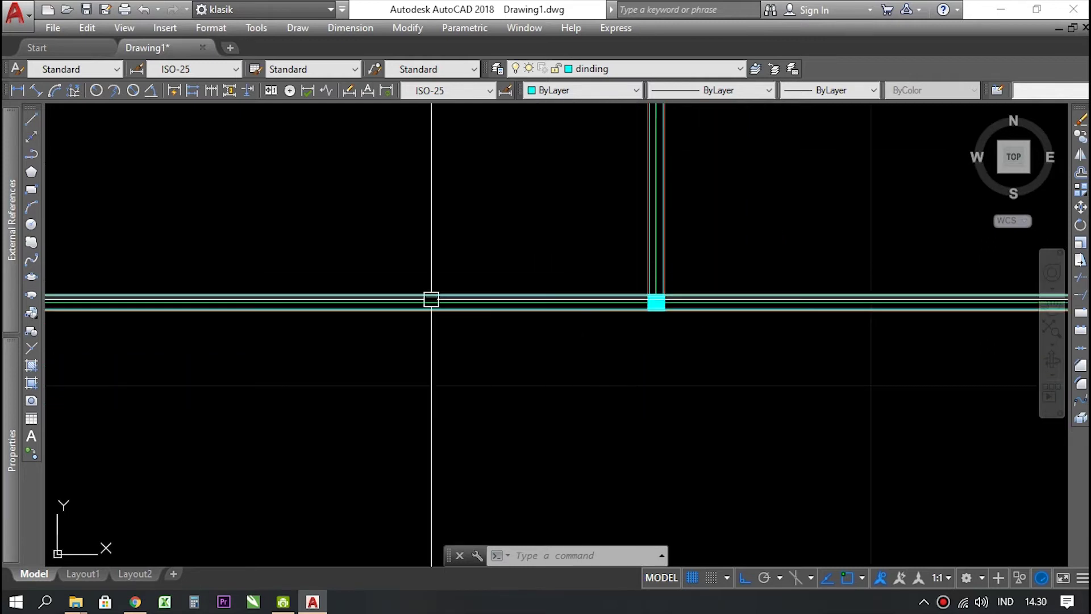
scroll(455, 304, "down", 2)
scroll(458, 307, "up", 10)
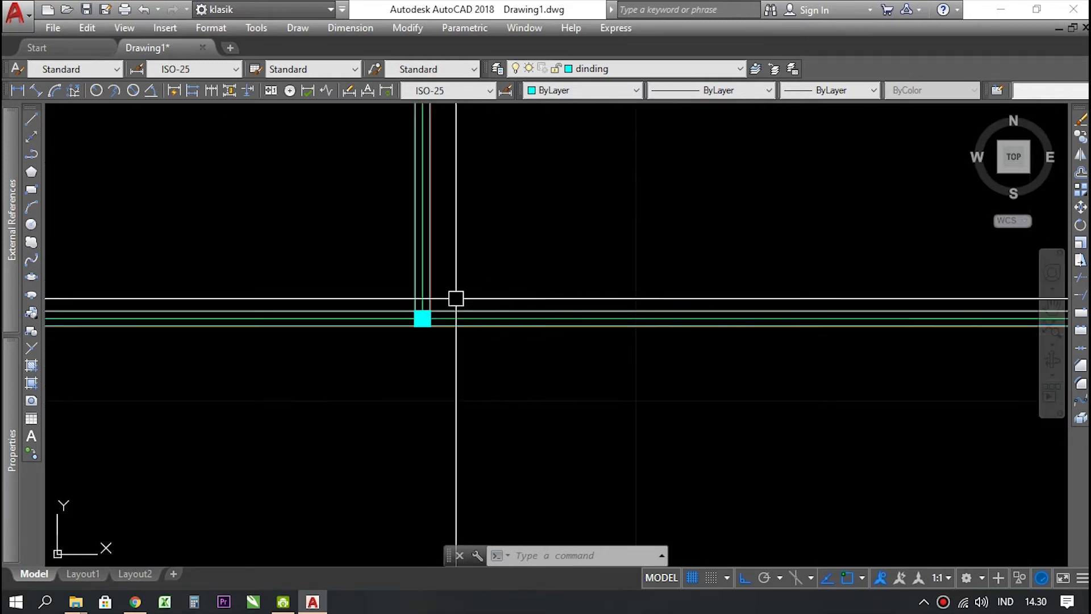
scroll(505, 390, "up", 3)
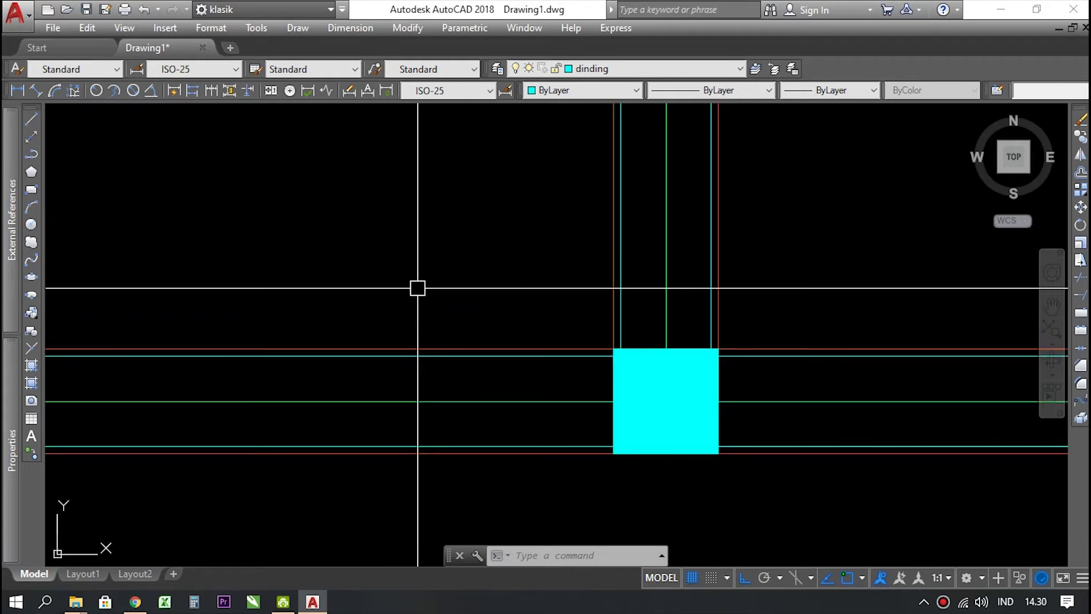
key("Escape")
scroll(469, 298, "down", 4)
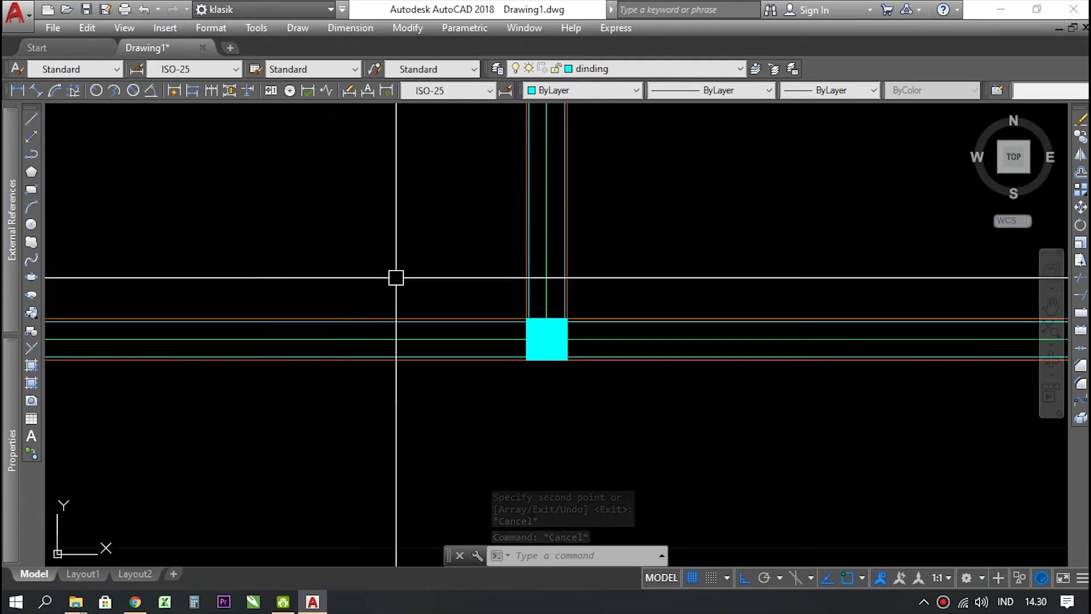
scroll(418, 256, "up", 4)
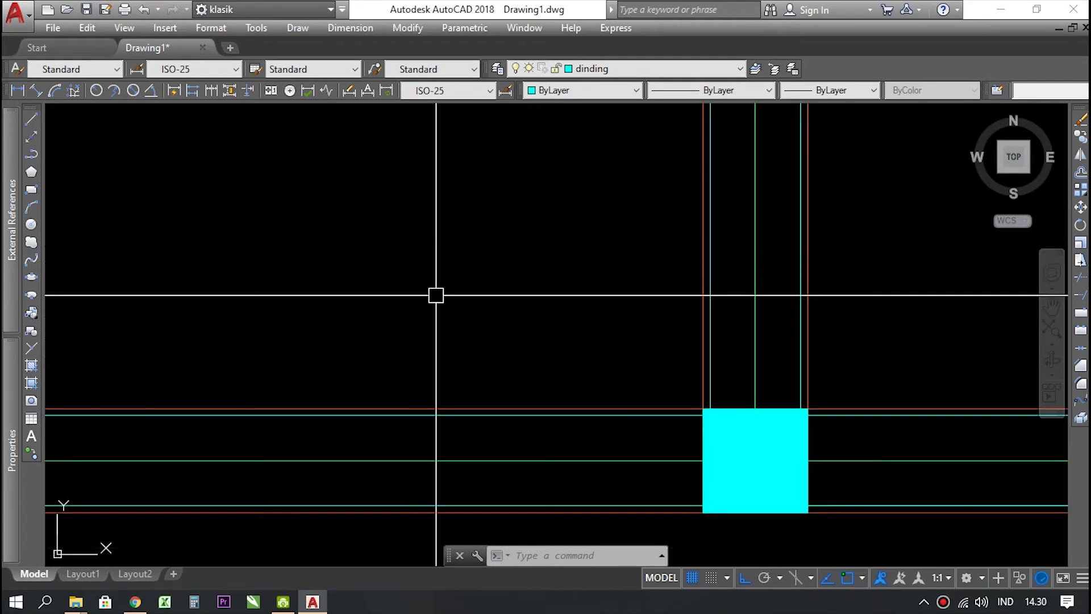
scroll(427, 328, "down", 4)
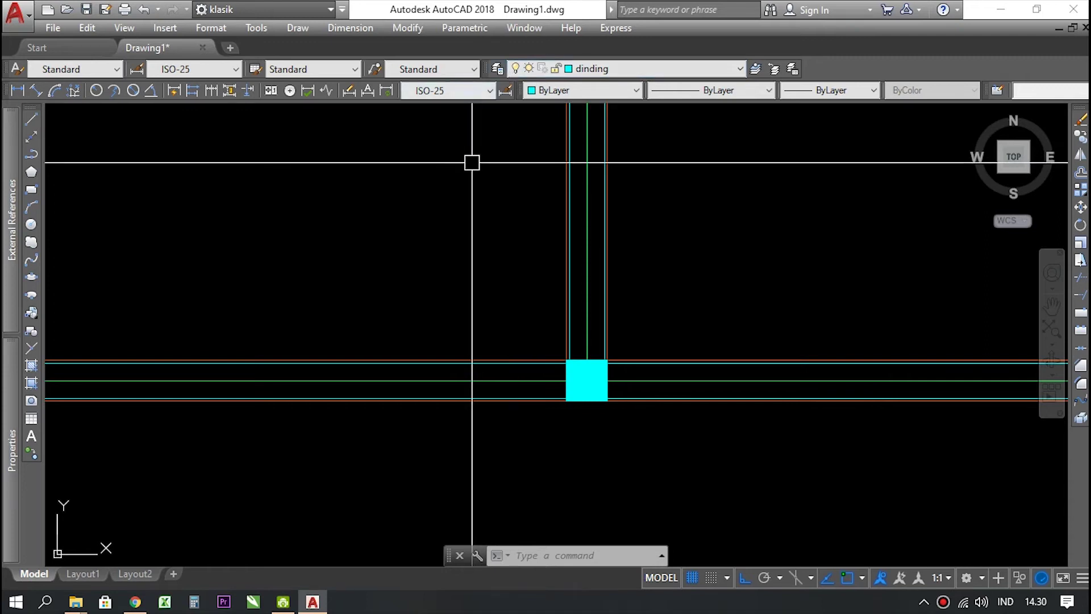
- Create a new layer named kusen with index color 41
type("la")
key("Return")
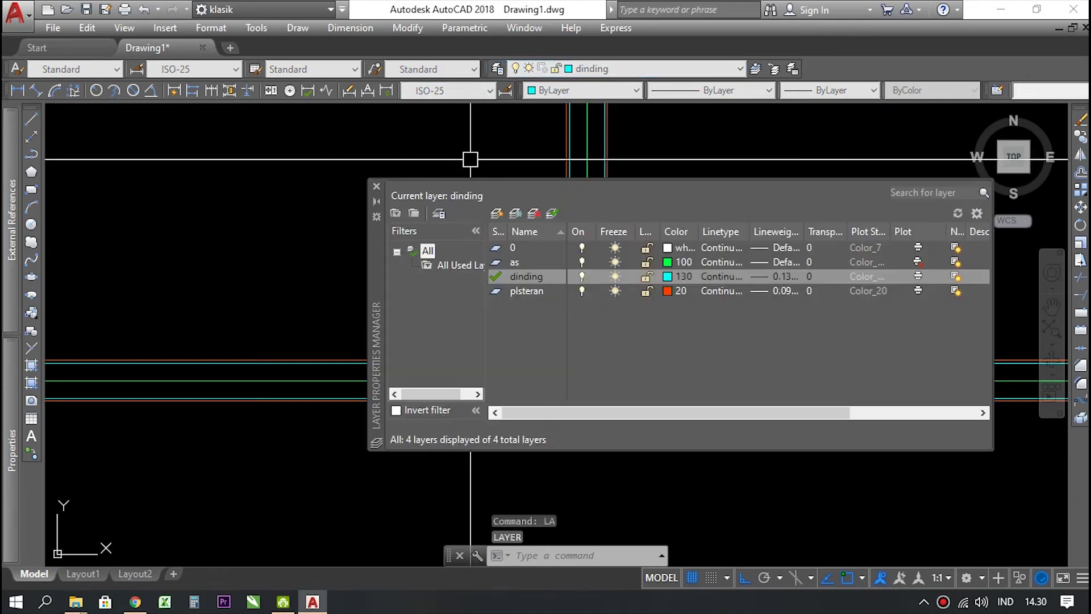
left_click(496, 214)
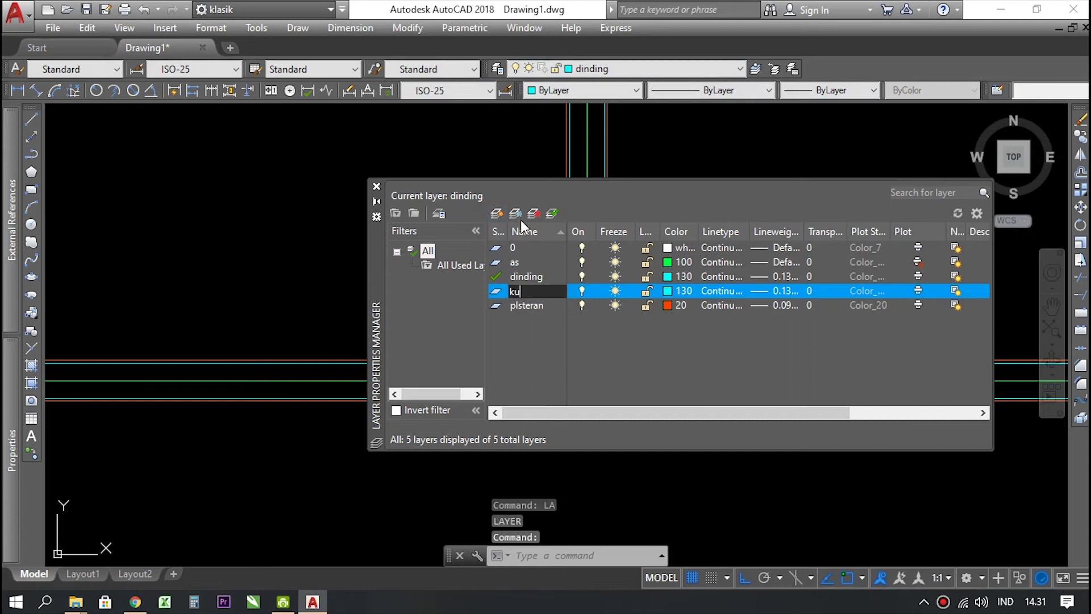
left_click(667, 291)
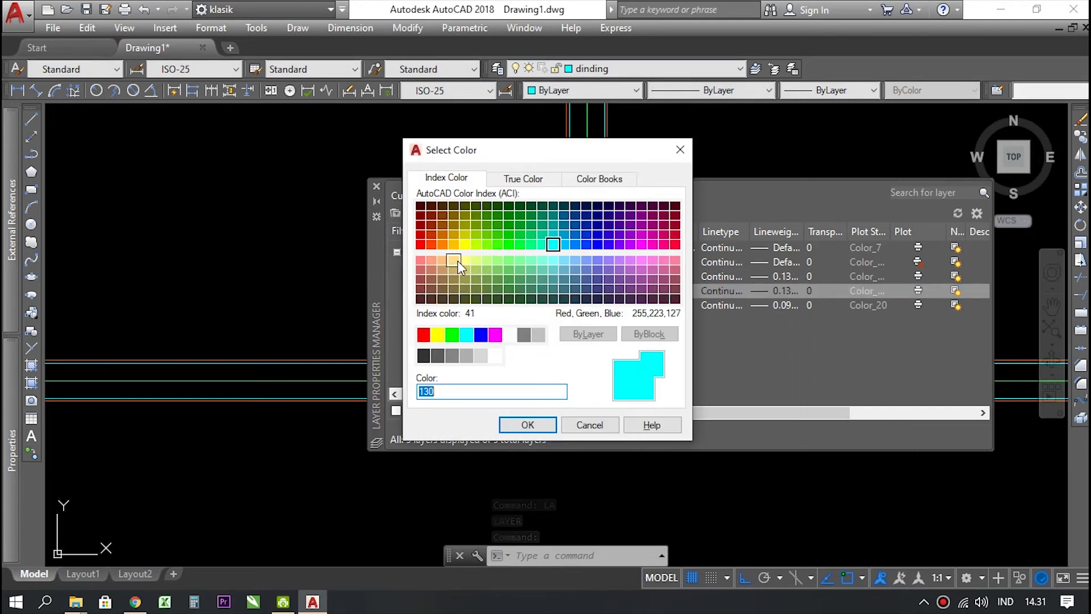
left_click(454, 260)
left_click(526, 424)
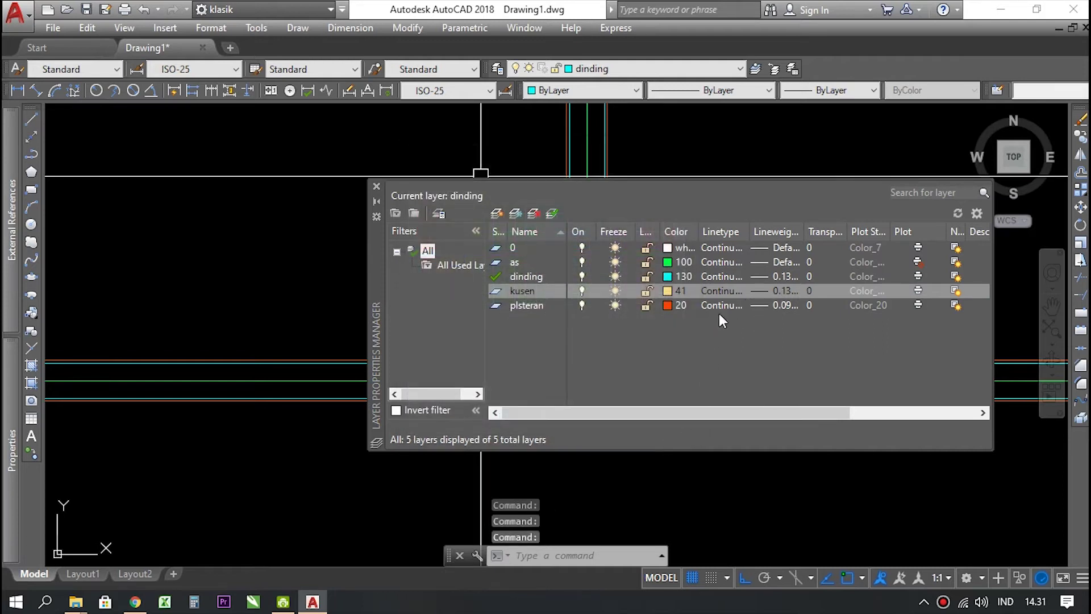
left_click(376, 186)
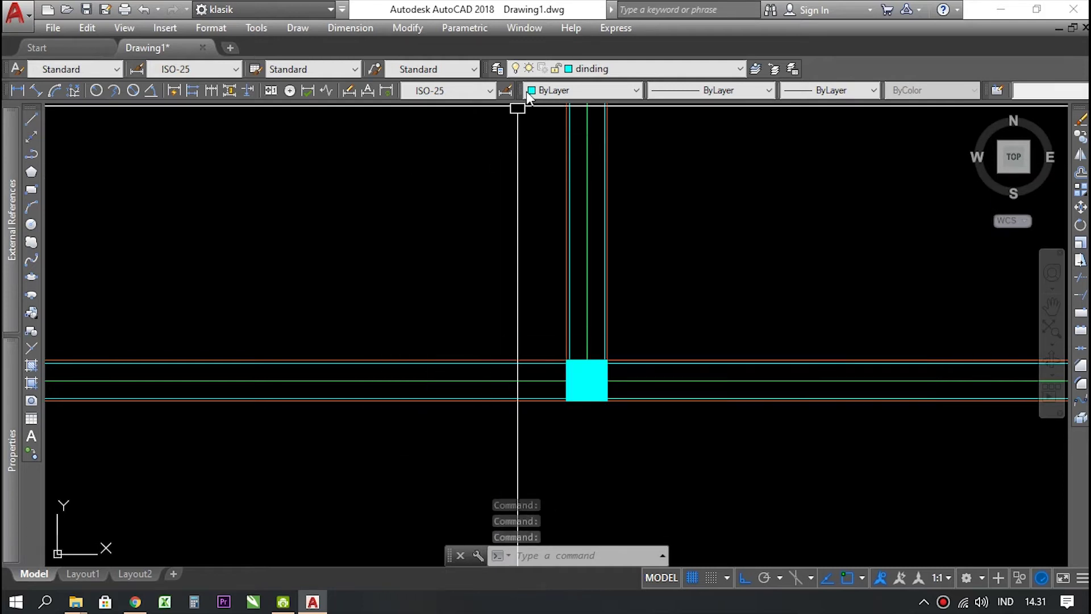
- Make kusen the current layer
left_click(570, 69)
left_click(588, 120)
scroll(372, 280, "down", 4)
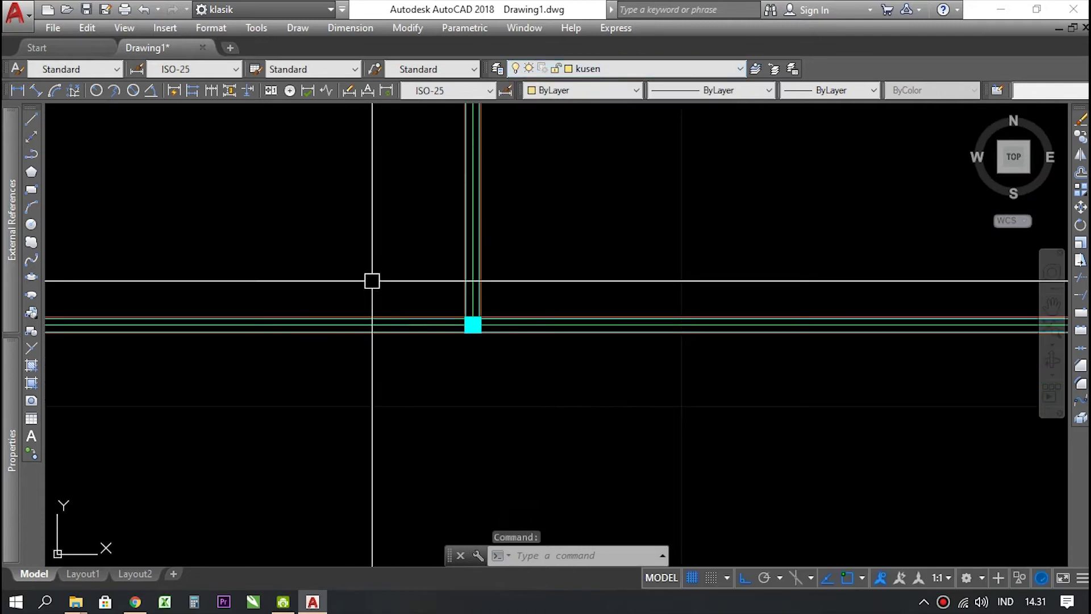
key("Escape")
- In the room left of the partition, draw a line 0.15 downward and continue it 0.06 to the left
scroll(372, 280, "up", 4)
type("L")
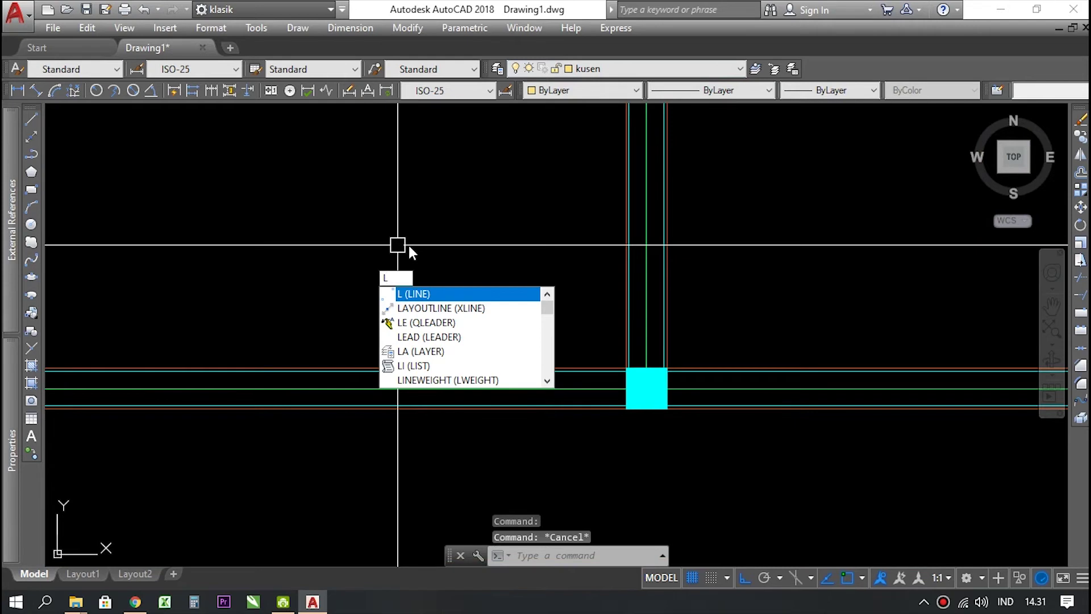
key("Return")
scroll(404, 244, "up", 4)
left_click(435, 230)
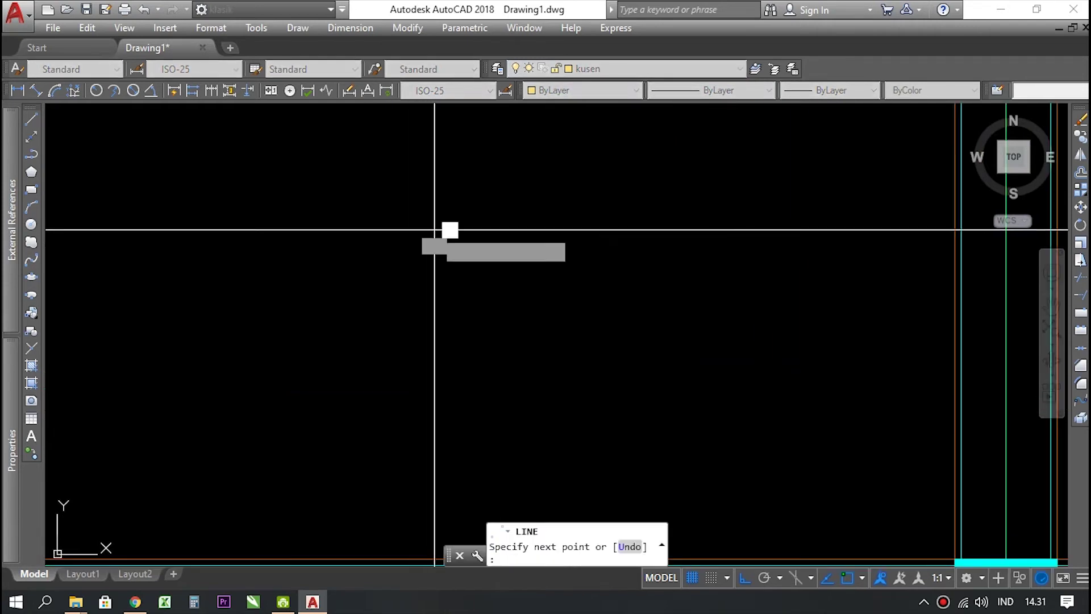
type("0.1")
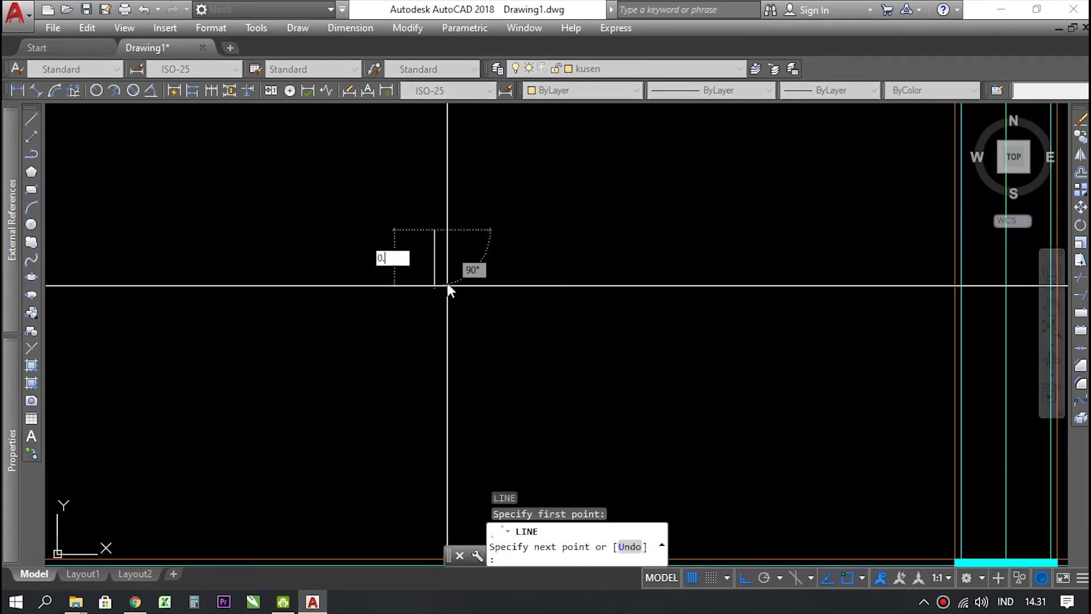
key("Return")
scroll(398, 292, "down", 3)
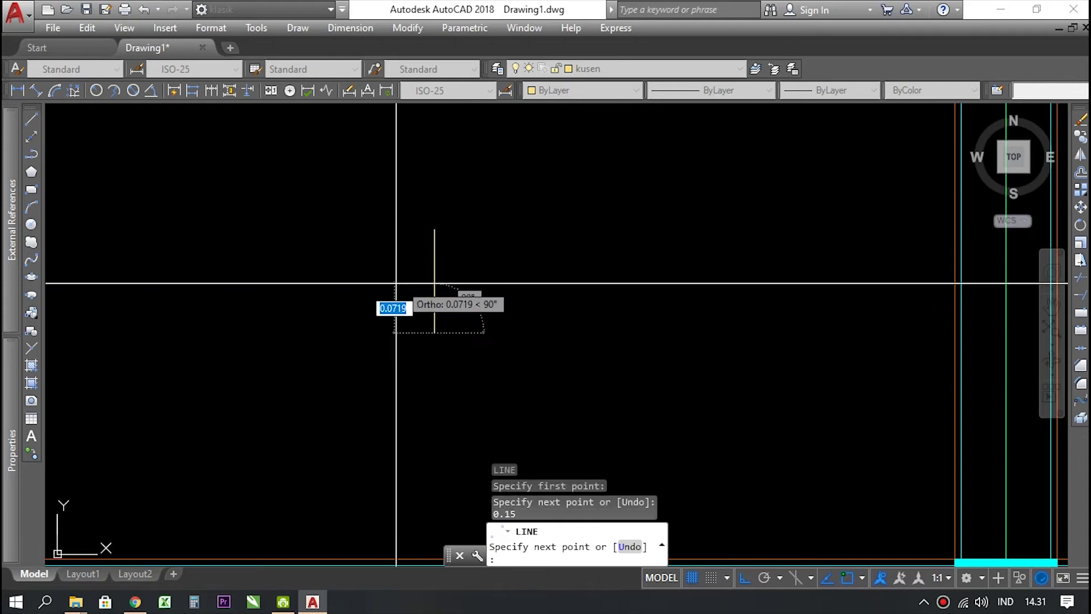
scroll(394, 311, "up", 5)
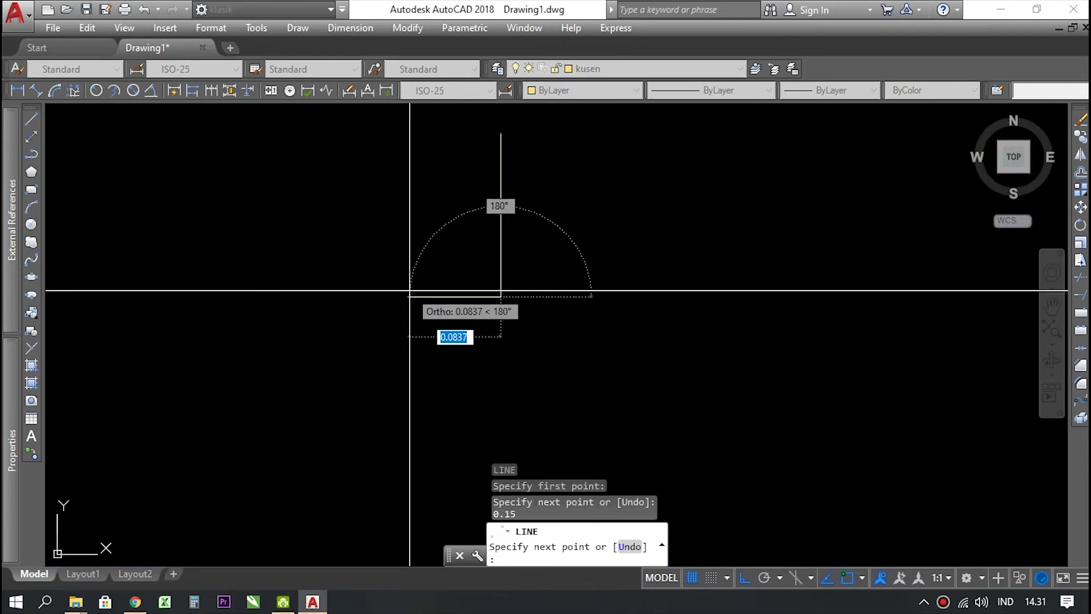
type("0.0")
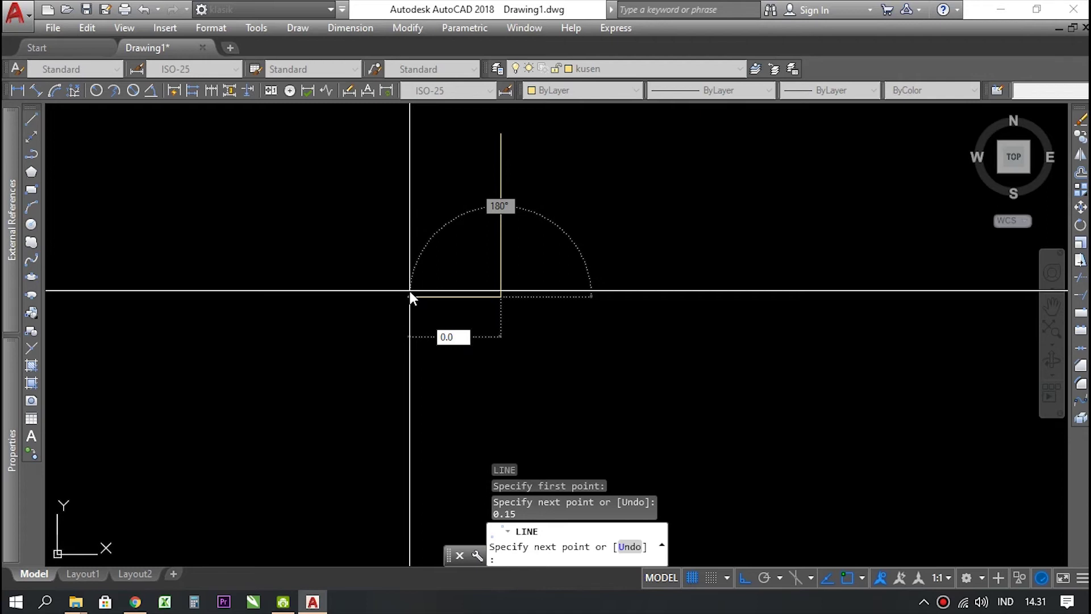
type("6")
key("Return")
- Continue the outline 0.15 upward and close it at its starting point to form the frame rectangle
scroll(421, 239, "down", 2)
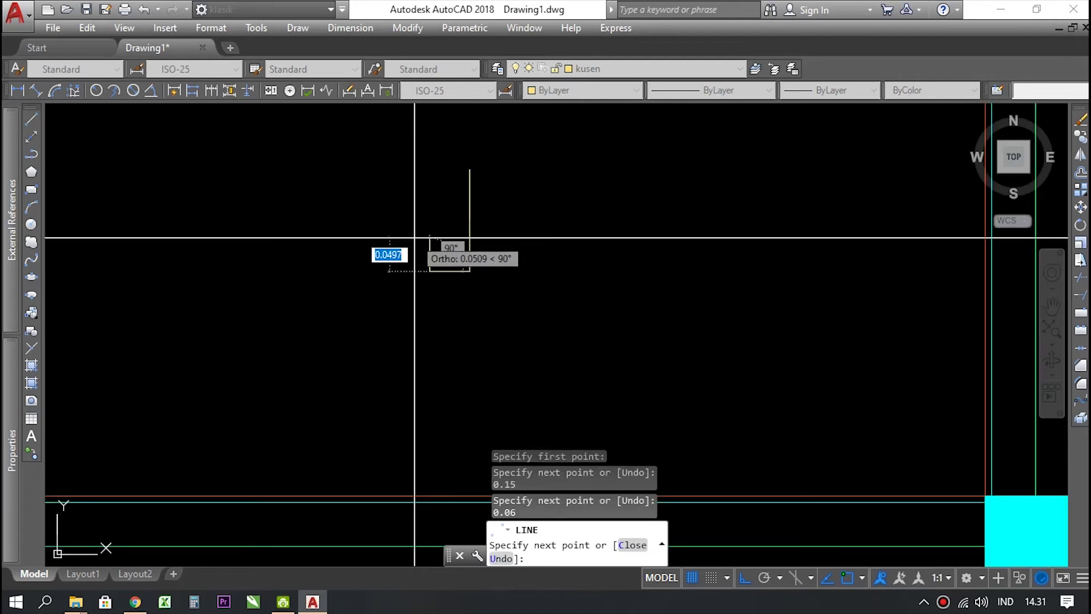
scroll(415, 237, "up", 3)
type("0.")
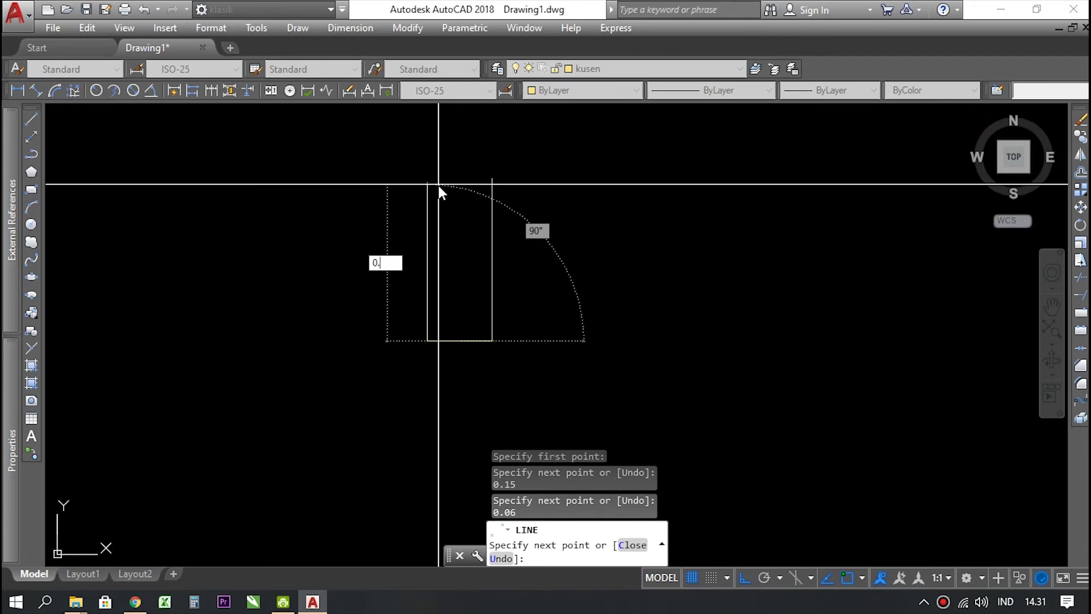
type("15")
key("Return")
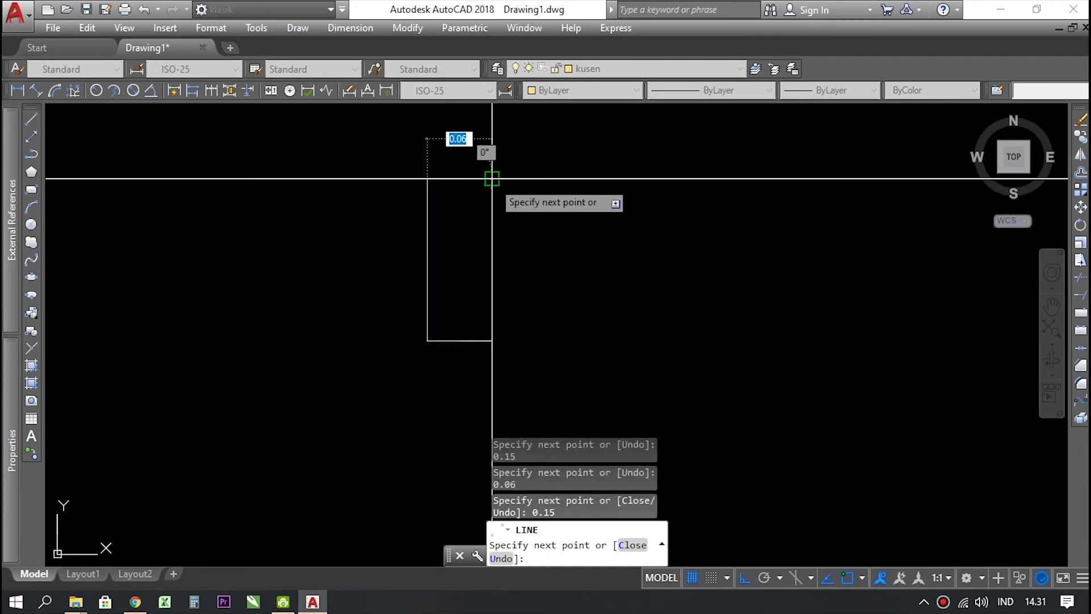
key("Return")
- Examine the frame rectangle's outline and its size relative to the nearby walls
scroll(417, 299, "up", 2)
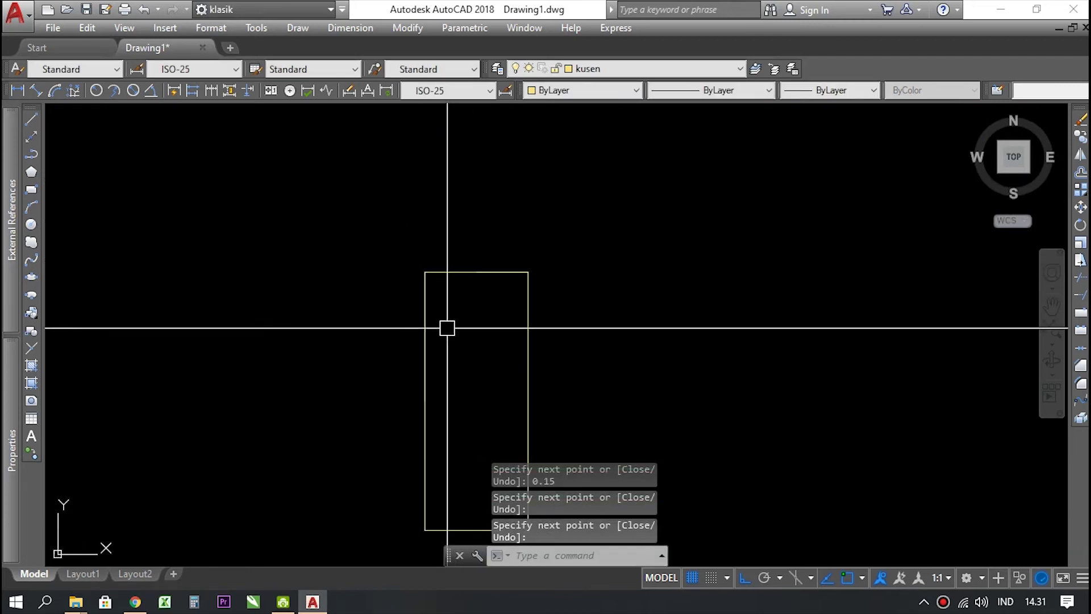
scroll(443, 318, "down", 2)
scroll(445, 268, "up", 4)
scroll(437, 307, "down", 6)
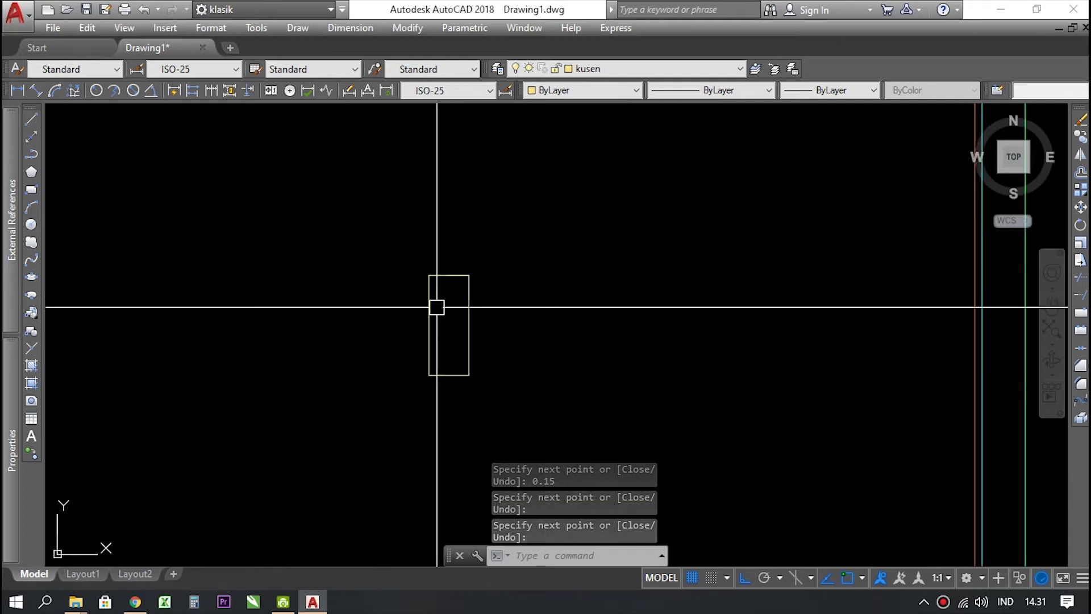
scroll(436, 307, "up", 5)
scroll(505, 279, "down", 4)
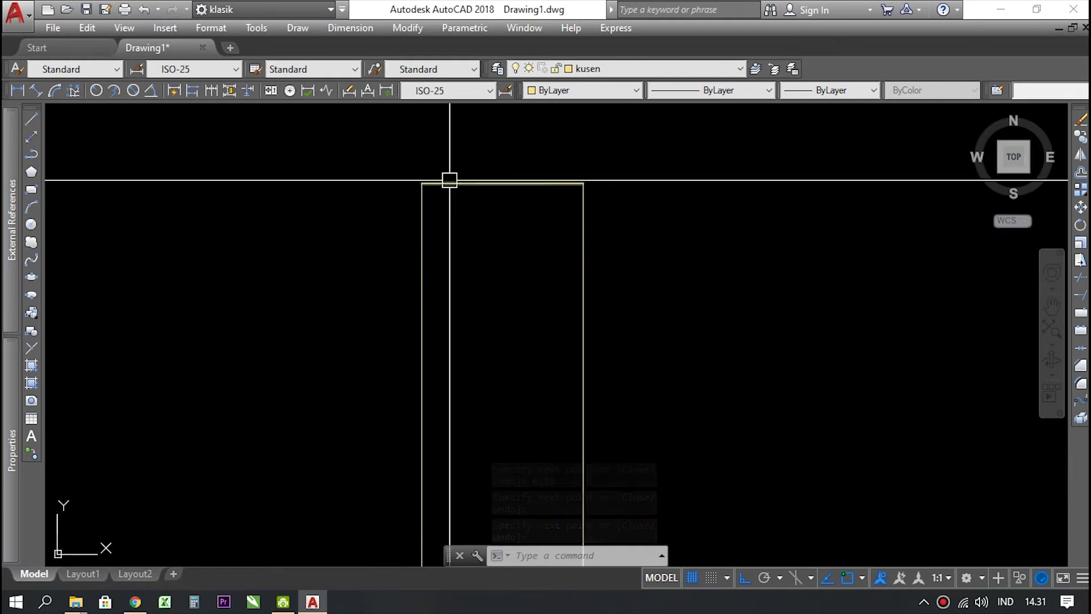
scroll(443, 267, "down", 4)
scroll(447, 273, "up", 4)
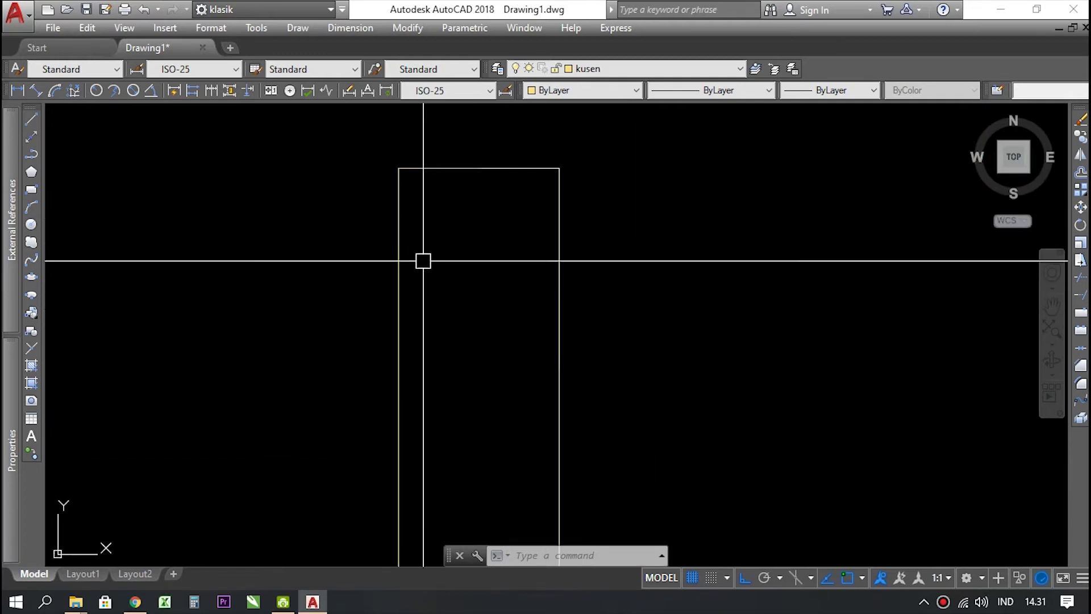
- Offset the rectangle's left side inward by 0.01
scroll(432, 229, "down", 4)
type("o")
key("Return")
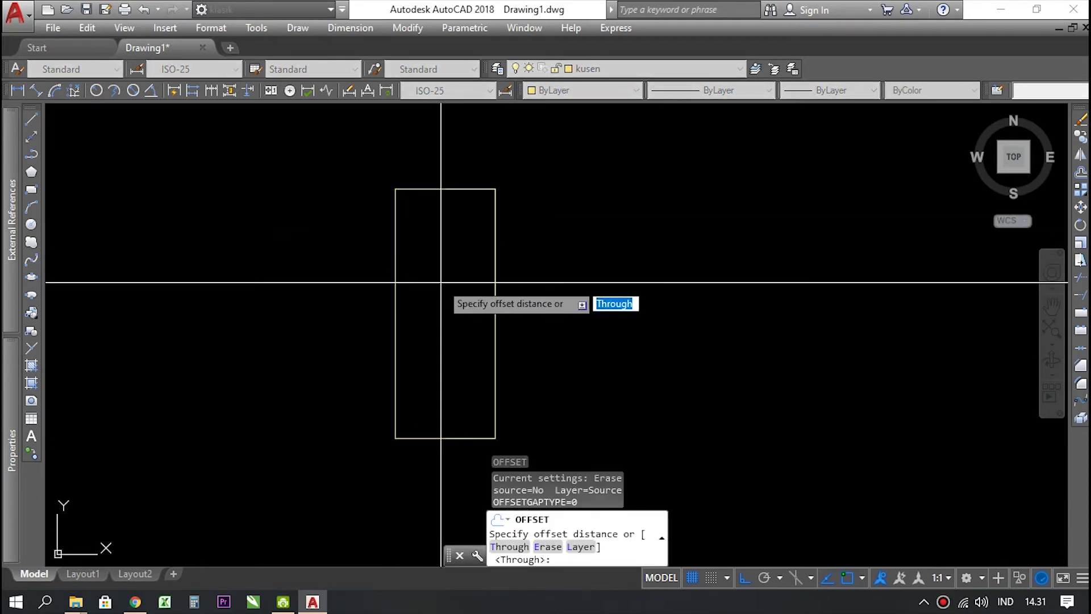
type("0.01")
key("Return")
left_click(395, 275)
left_click(427, 265)
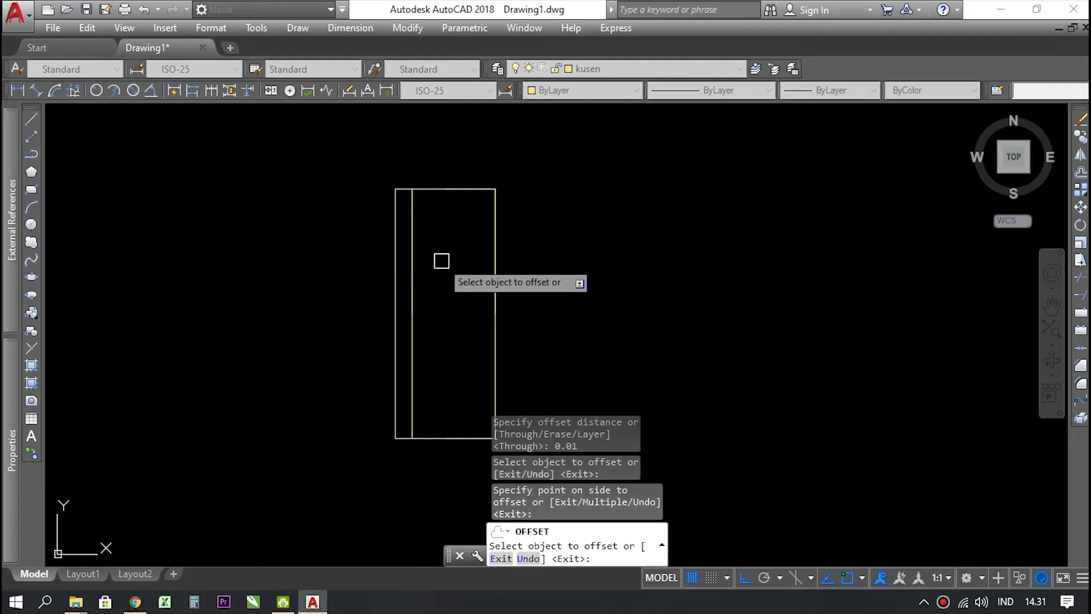
key("Return")
key("Escape")
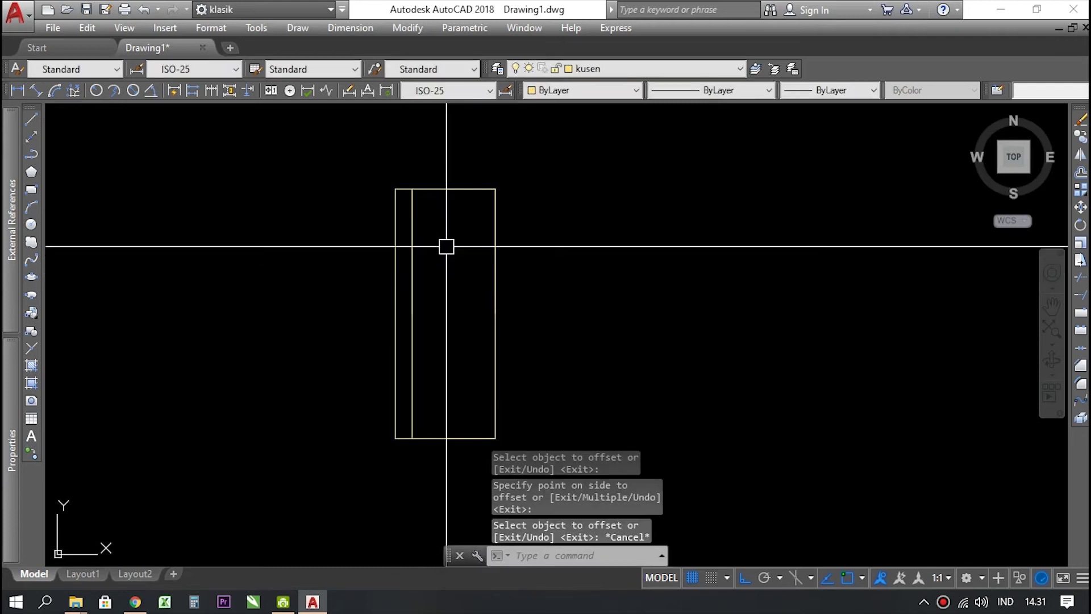
- Offset the rectangle's top side downward by 0.03
type("o")
key("Return")
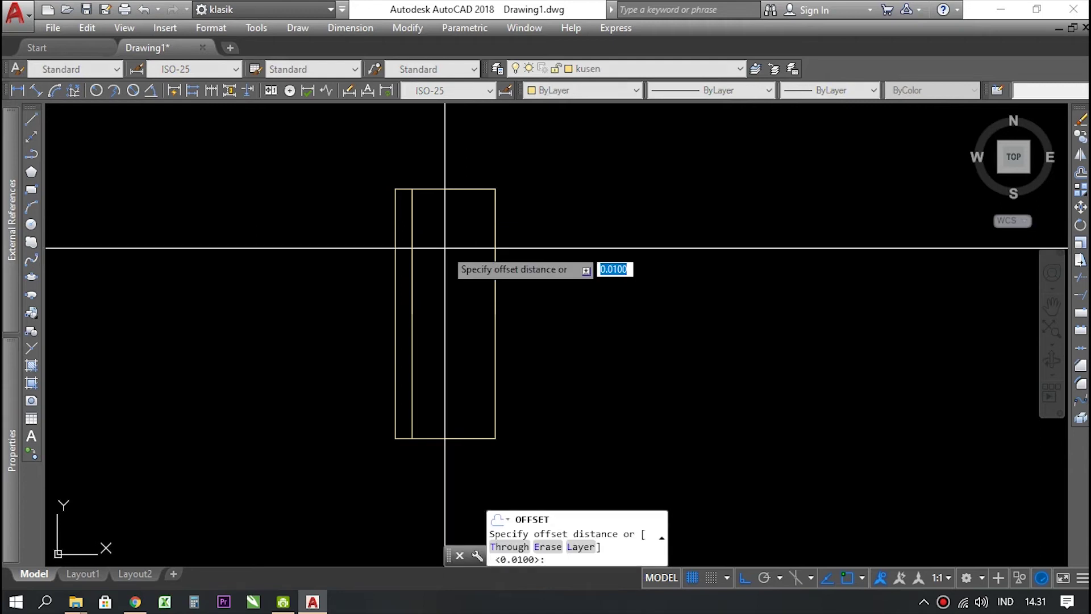
type("0.0")
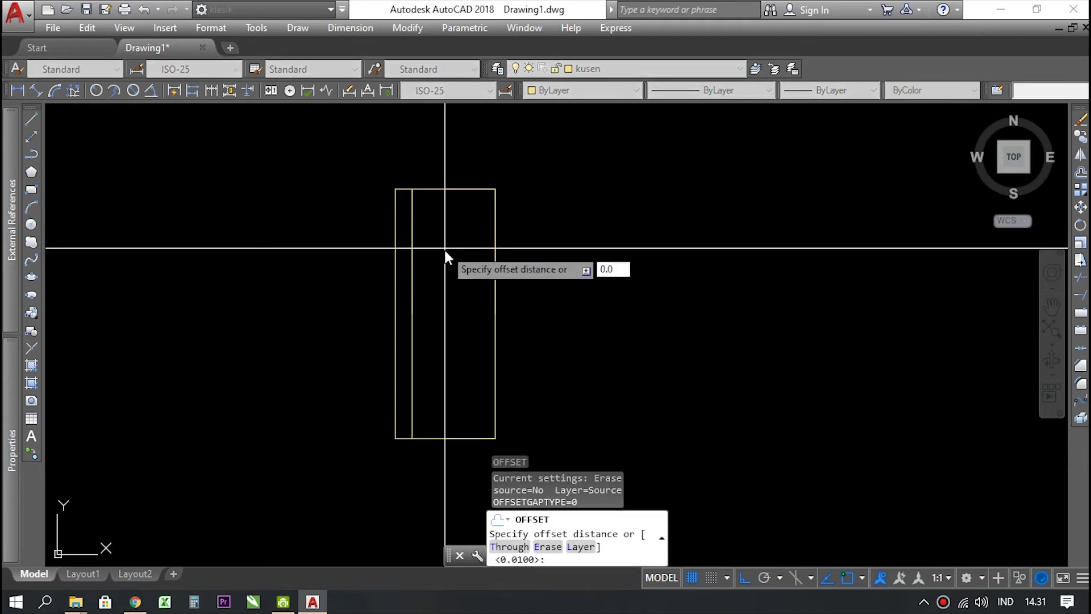
type("5")
key("Return")
left_click(453, 190)
left_click(429, 249)
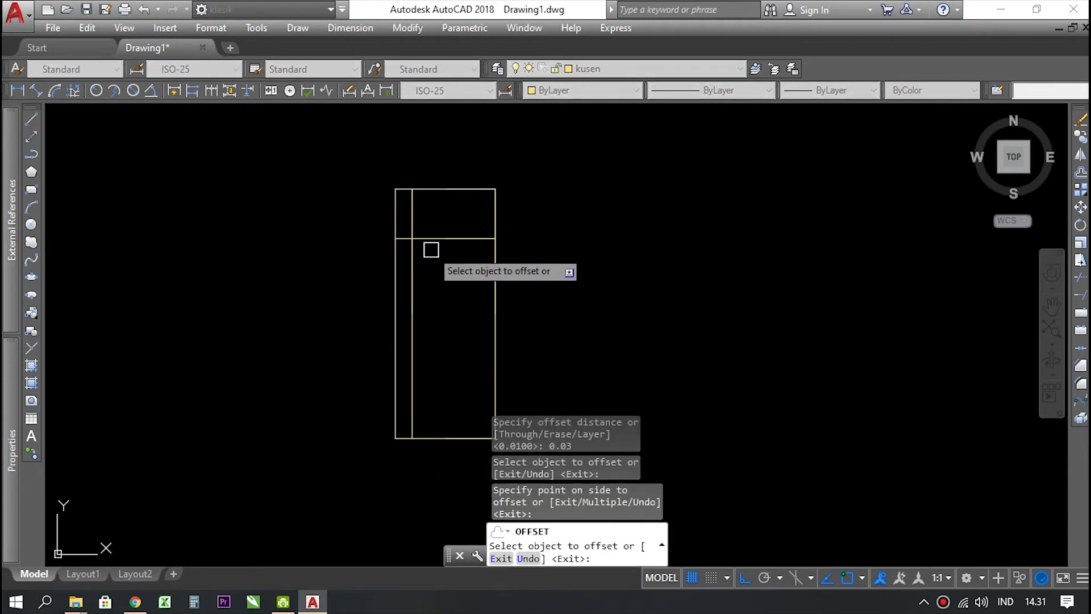
key("Escape")
- Trim the offset lines and the rectangle's upper-left corner to leave a small rebate in the frame profile
scroll(393, 210, "up", 4)
scroll(408, 287, "down", 4)
type("t")
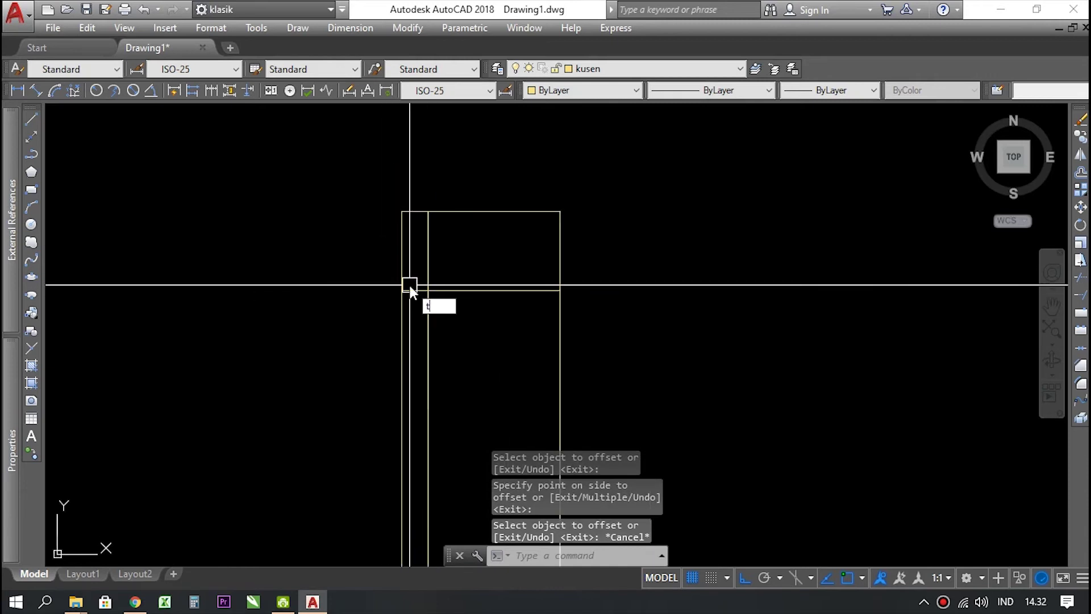
type("r")
key("Return")
key("Return")
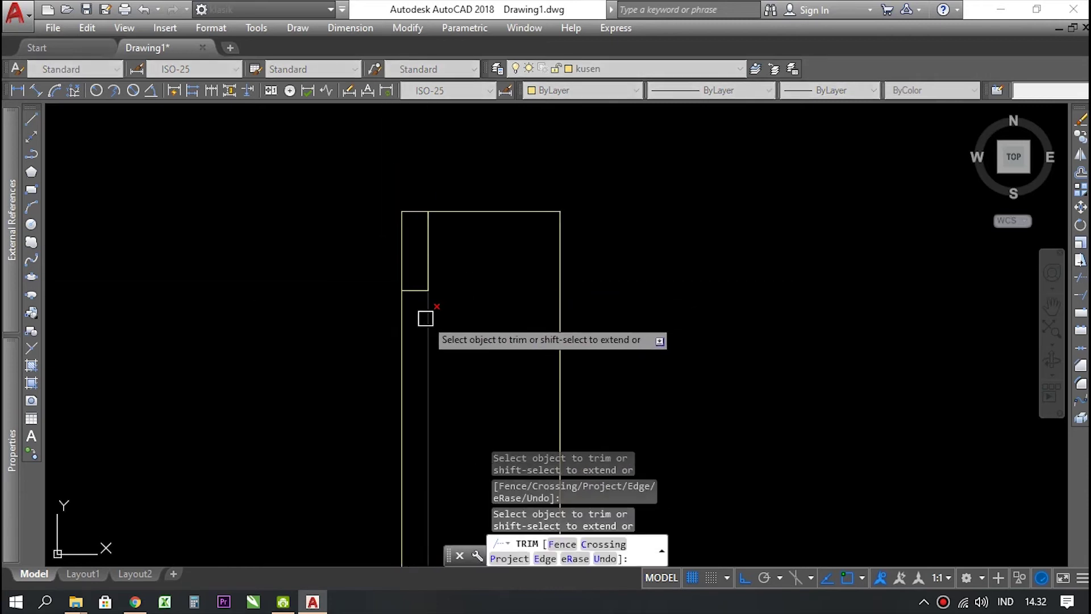
key("Escape")
- Examine the rebated frame profile up close and against the surrounding walls
scroll(439, 263, "down", 6)
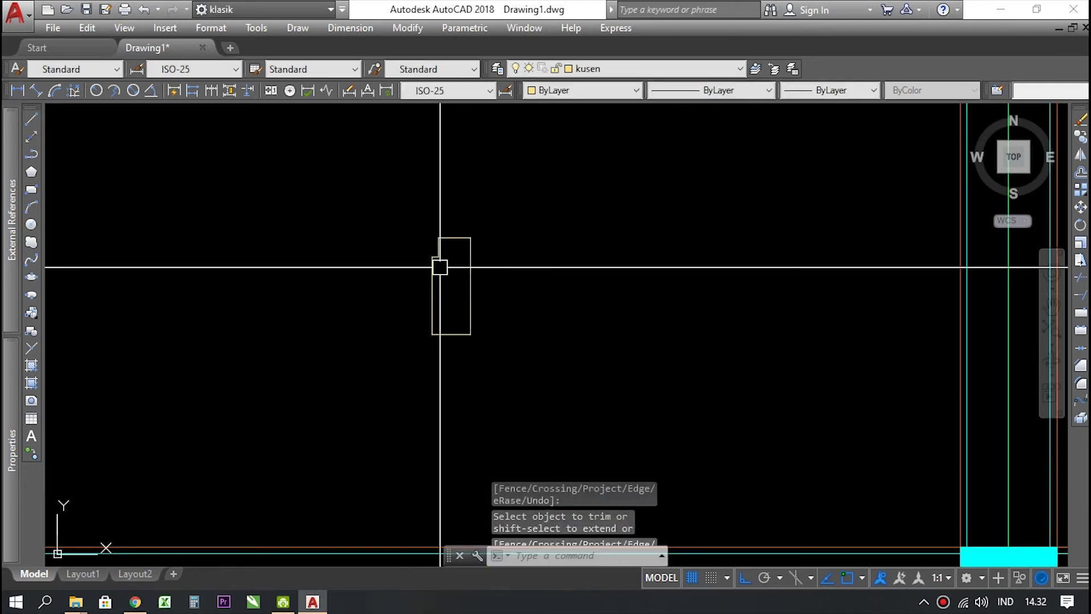
scroll(447, 258, "up", 3)
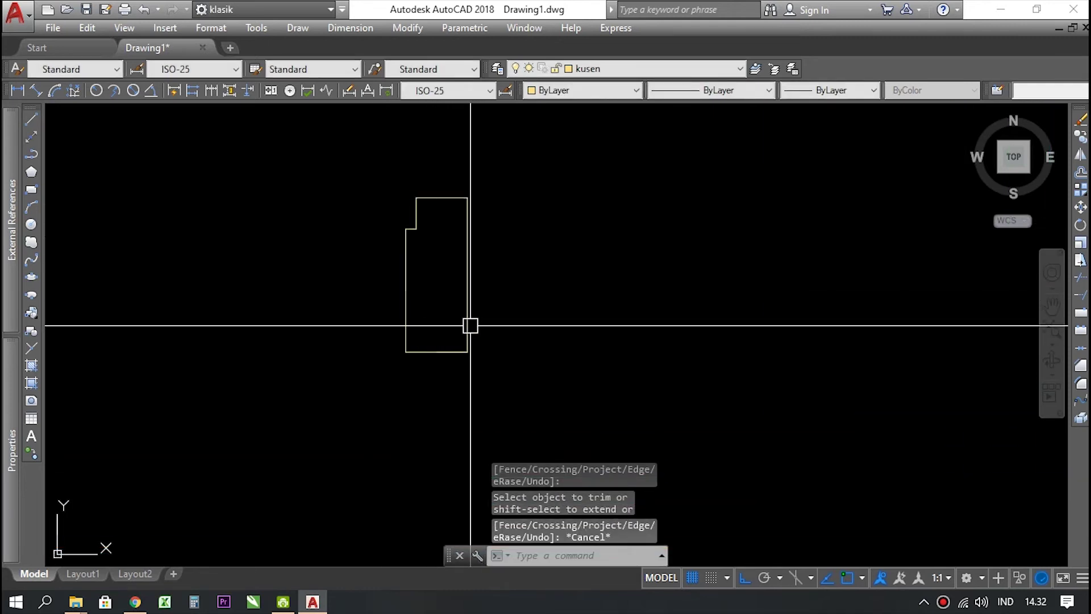
scroll(463, 324, "down", 6)
scroll(452, 335, "up", 4)
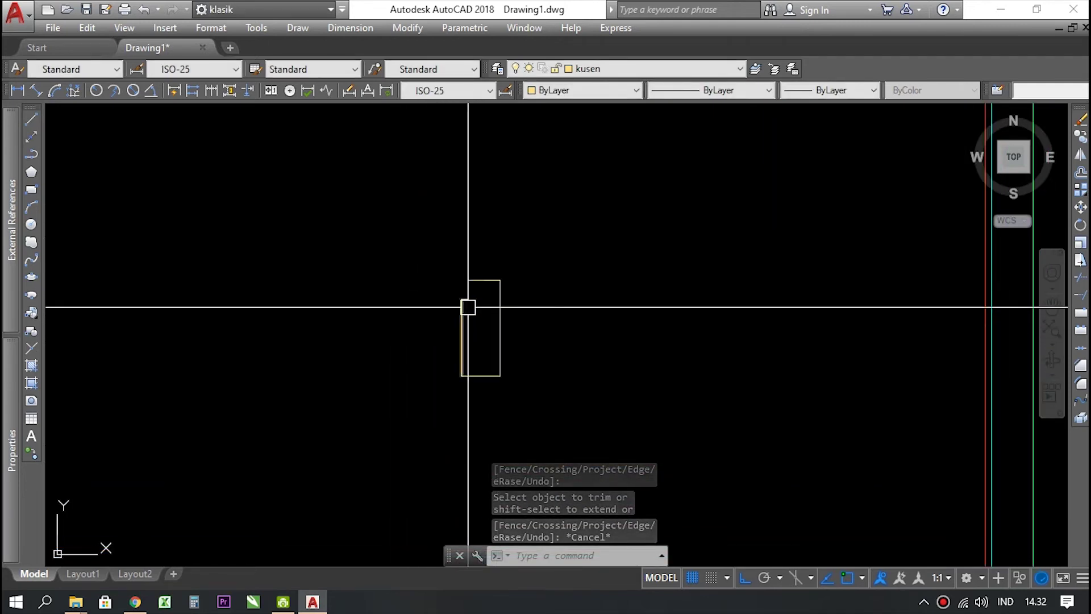
scroll(472, 300, "down", 5)
scroll(536, 281, "up", 5)
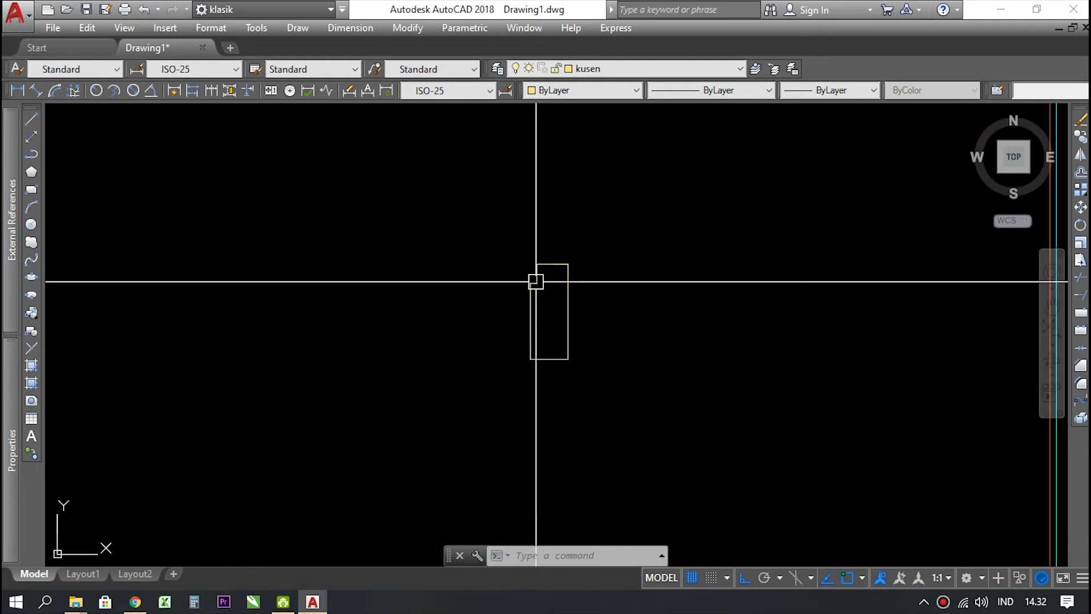
scroll(619, 280, "down", 4)
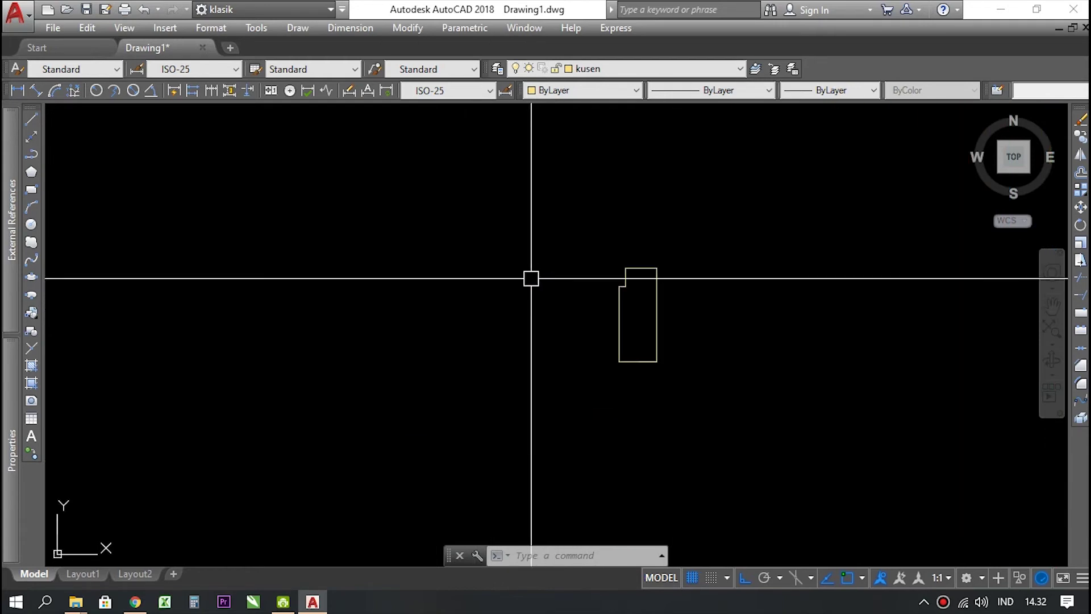
- Draw a horizontal line 0.8 long to the left from the upper-left corner of the frame profile
key("Return")
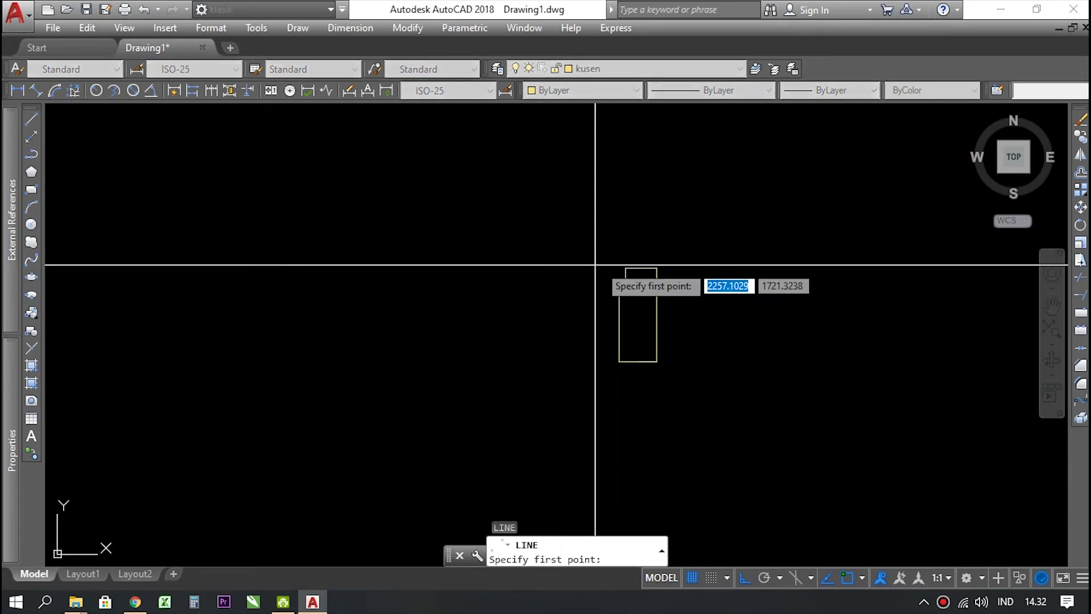
left_click(625, 267)
type("0")
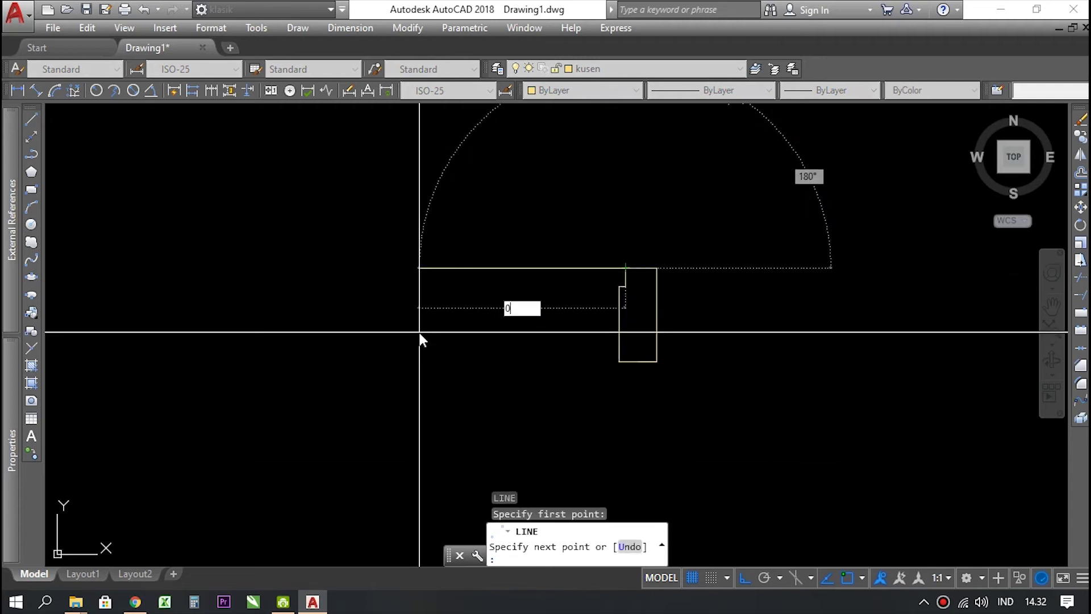
type(".8")
key("Return")
key("Return")
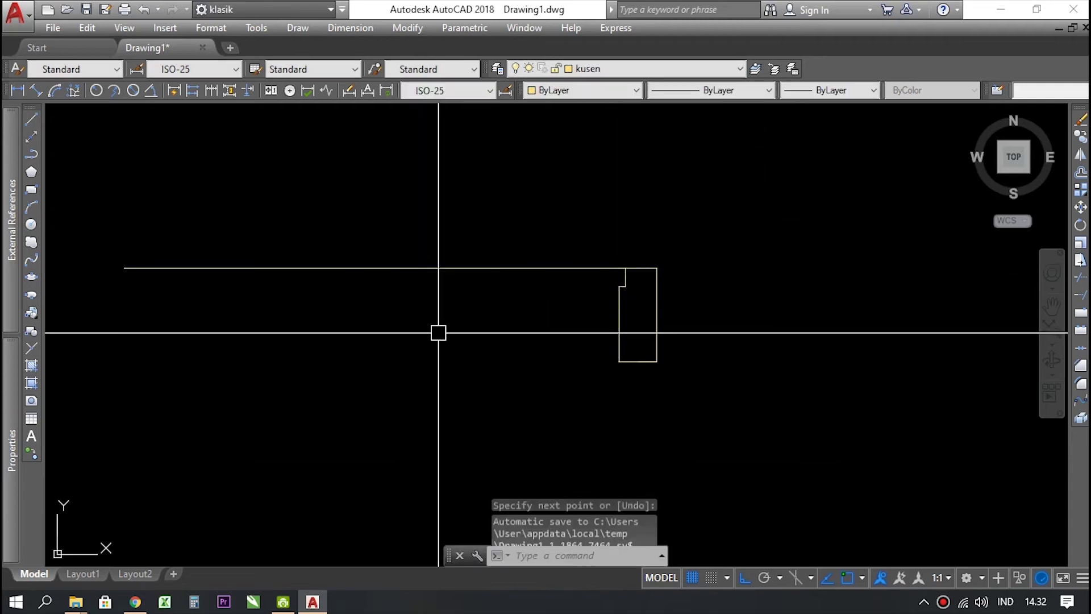
- Mirror the frame profile about a vertical axis through the midpoint of the 0.8 line, keeping the original
scroll(438, 333, "down", 2)
left_click(512, 257)
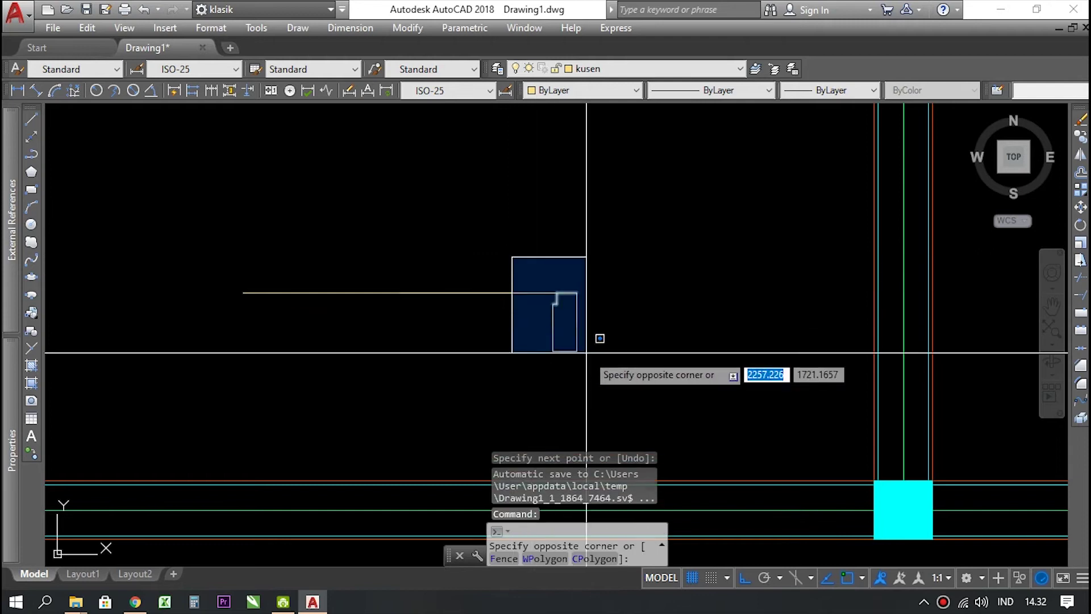
left_click(585, 353)
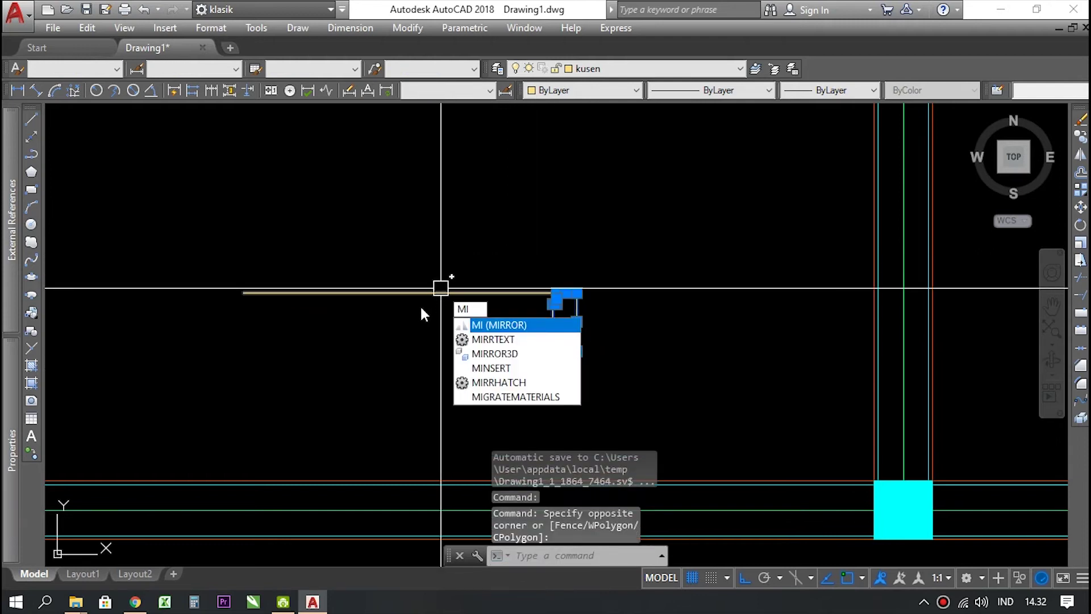
key("Return")
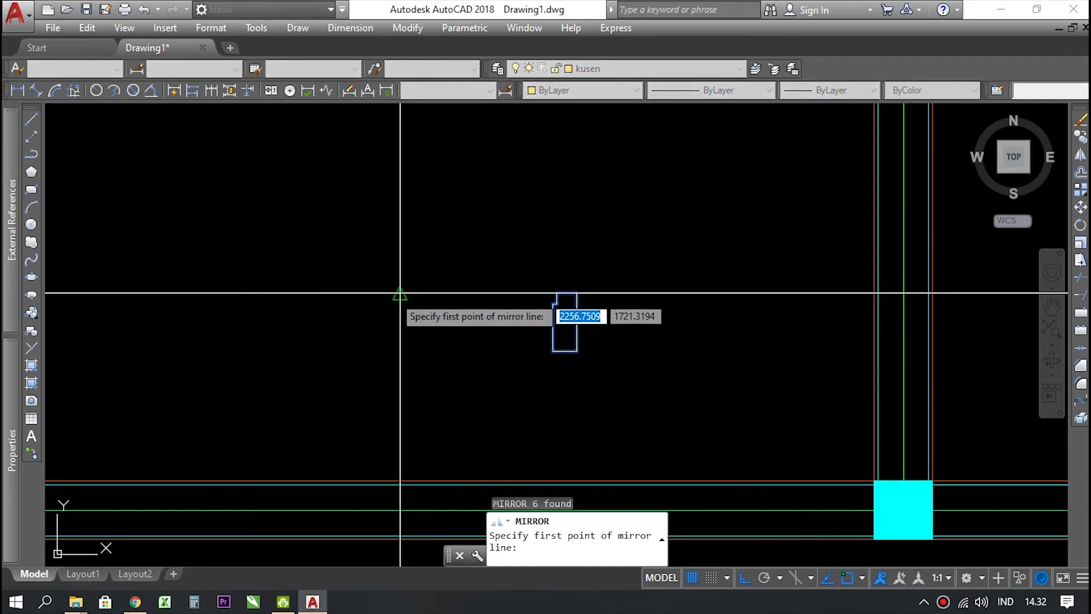
left_click(400, 292)
left_click(360, 378)
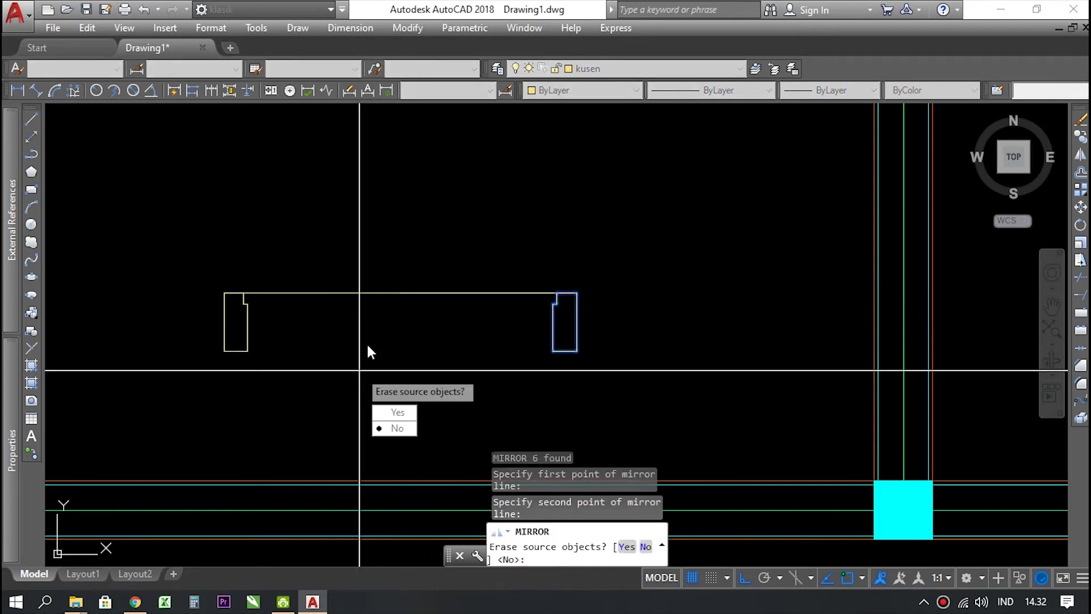
key("Return")
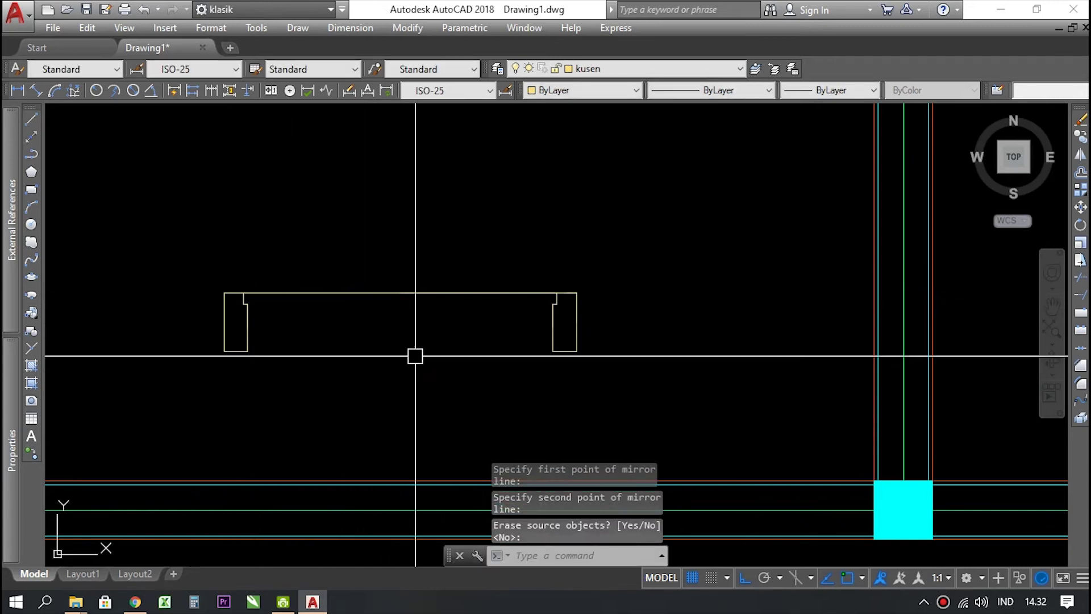
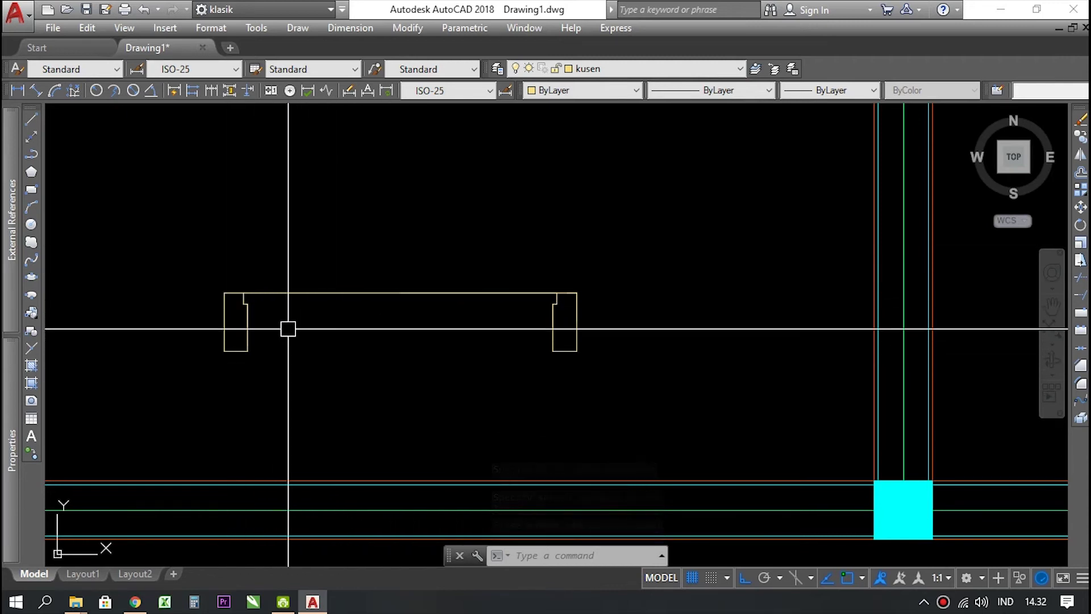
- Examine the mirrored door frame against the surrounding walls and the corner column
scroll(398, 314, "up", 2)
scroll(407, 334, "down", 6)
scroll(389, 329, "up", 6)
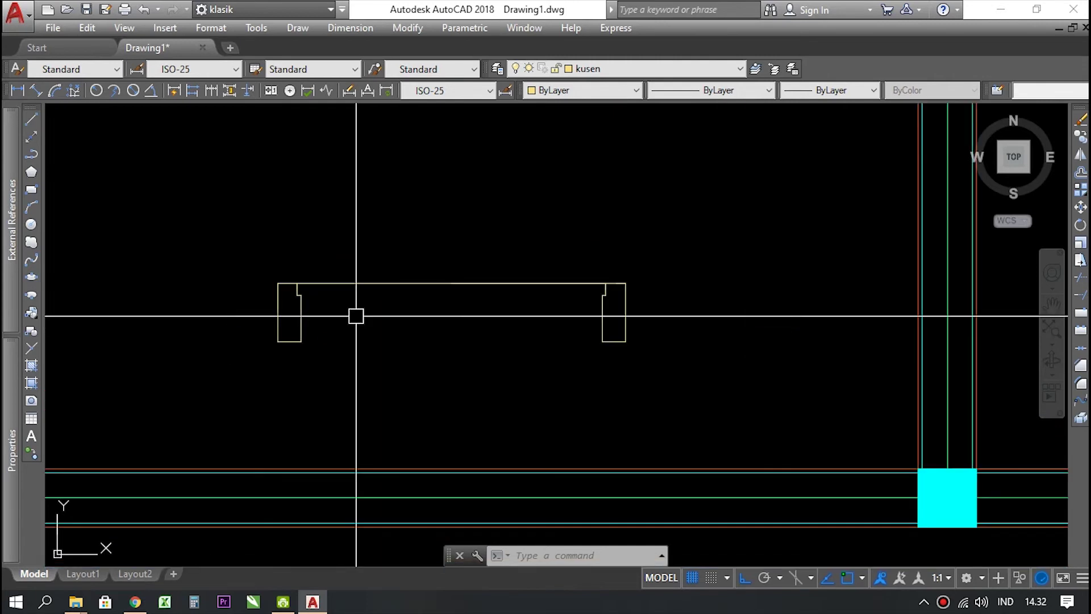
scroll(272, 267, "down", 2)
middle_click_drag(575, 253, 416, 283)
scroll(411, 287, "down", 4)
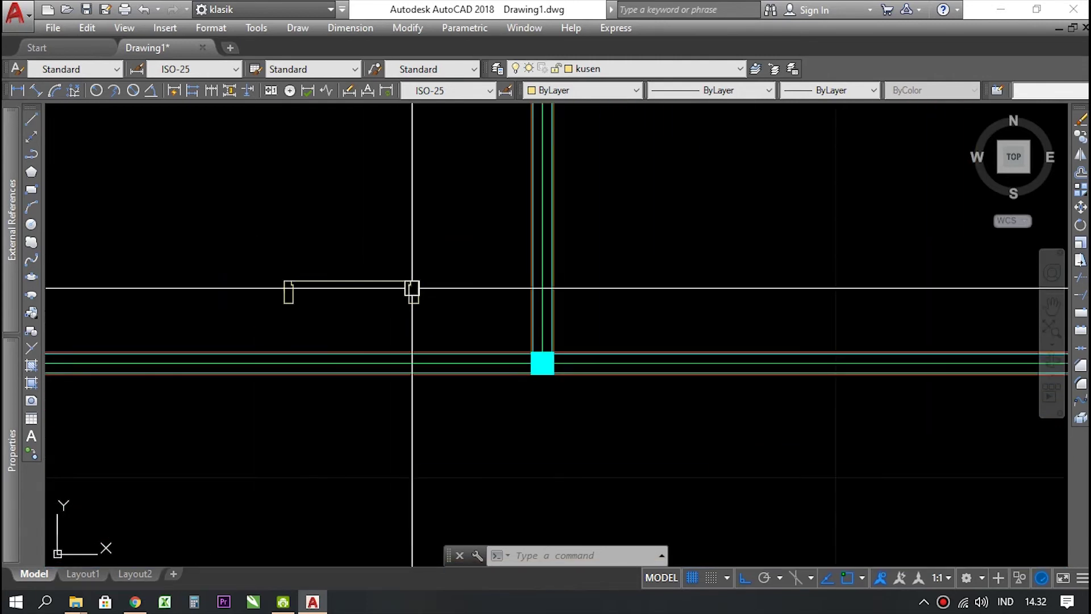
scroll(338, 249, "up", 4)
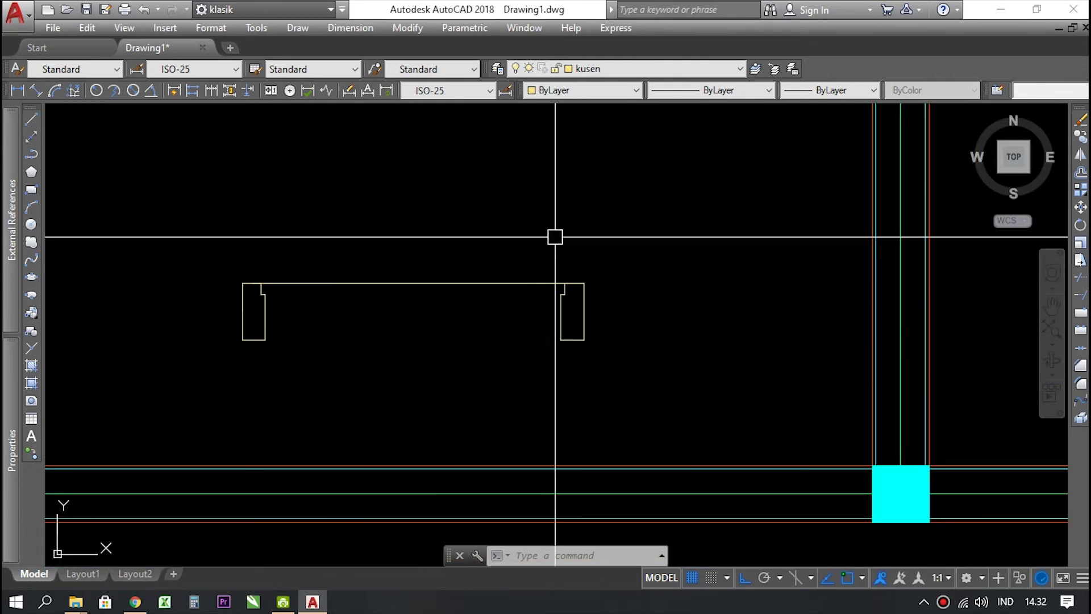
scroll(537, 250, "up", 2)
middle_click_drag(516, 248, 429, 382)
scroll(438, 387, "down", 4)
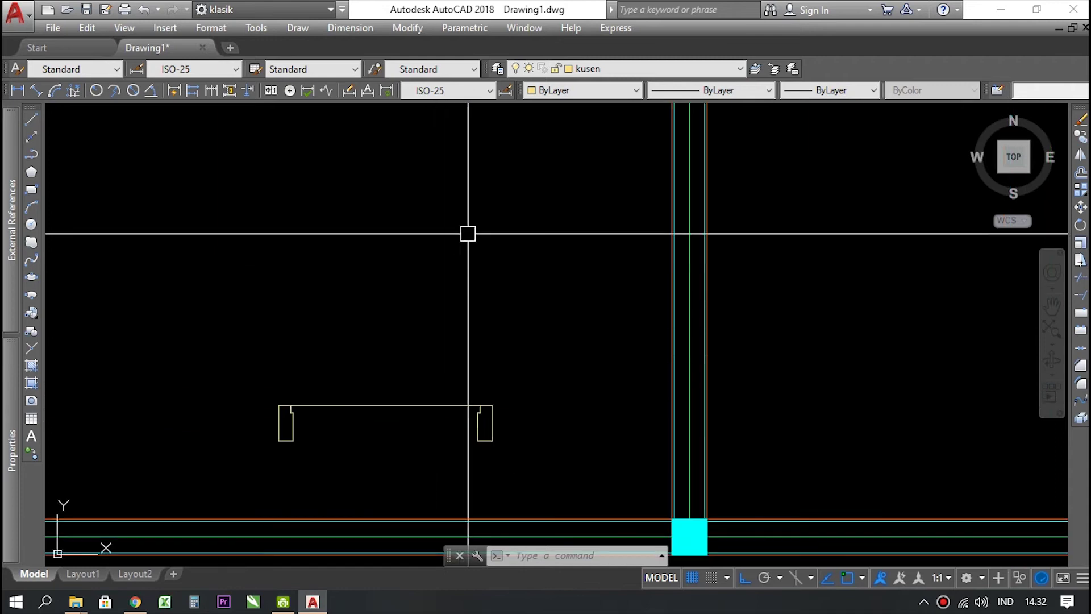
scroll(480, 449, "up", 2)
scroll(409, 357, "down", 2)
scroll(455, 353, "up", 4)
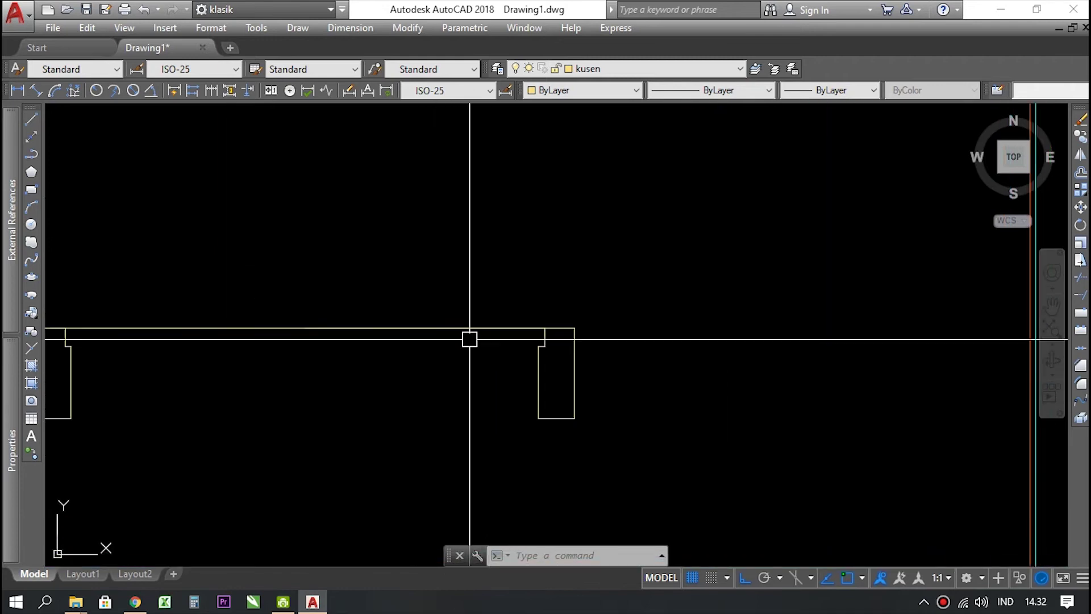
- Start a line at the upper rebate corner of the right jamb and draw its first segment 0.8 straight up
key("Return")
middle_click_drag(519, 293, 531, 353)
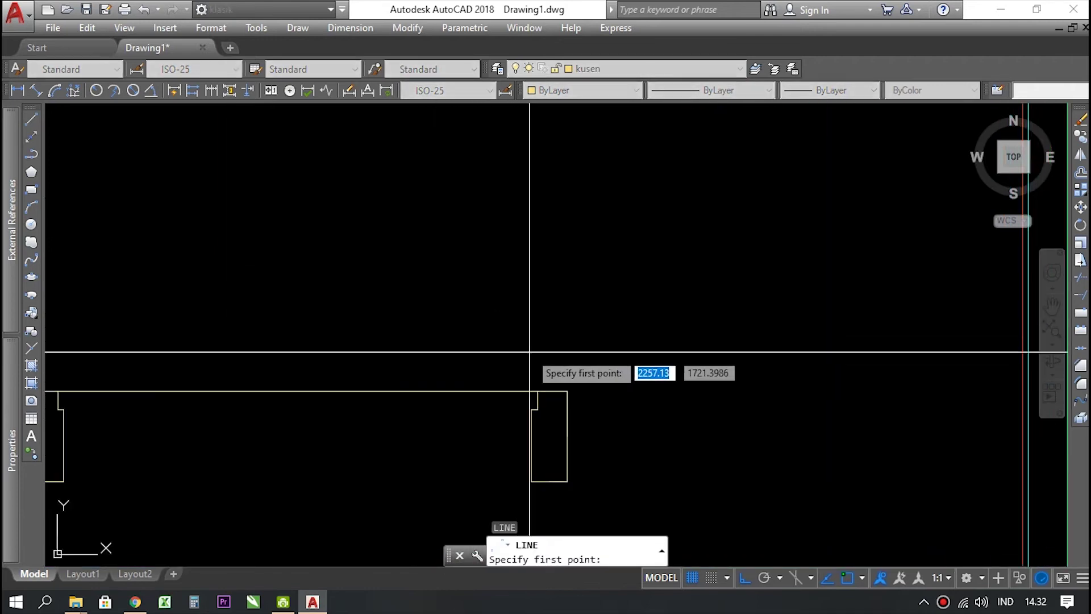
left_click(537, 390)
scroll(555, 272, "down", 2)
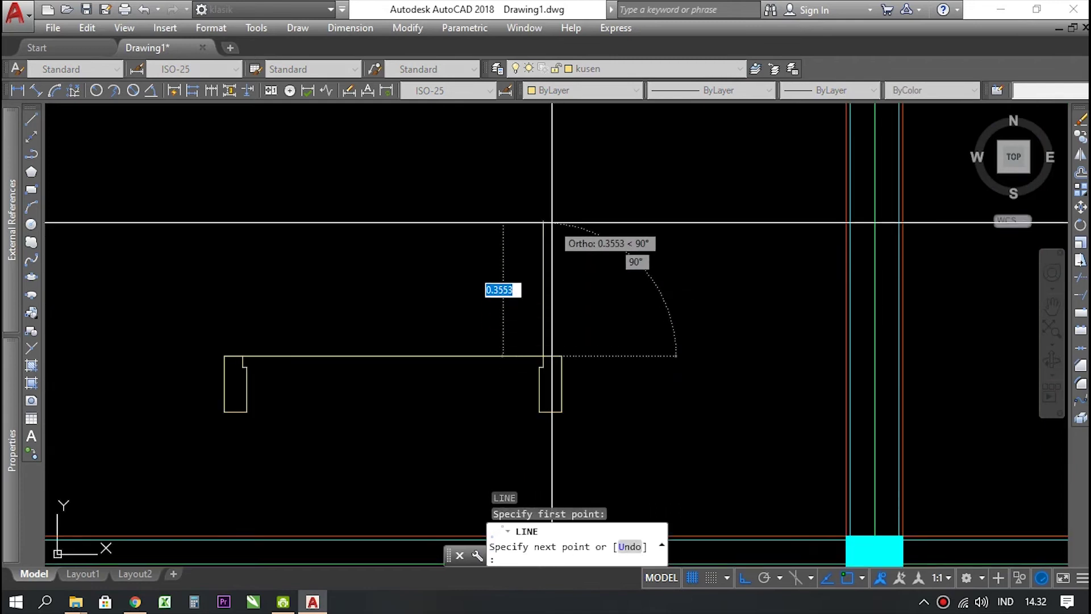
type("0.8")
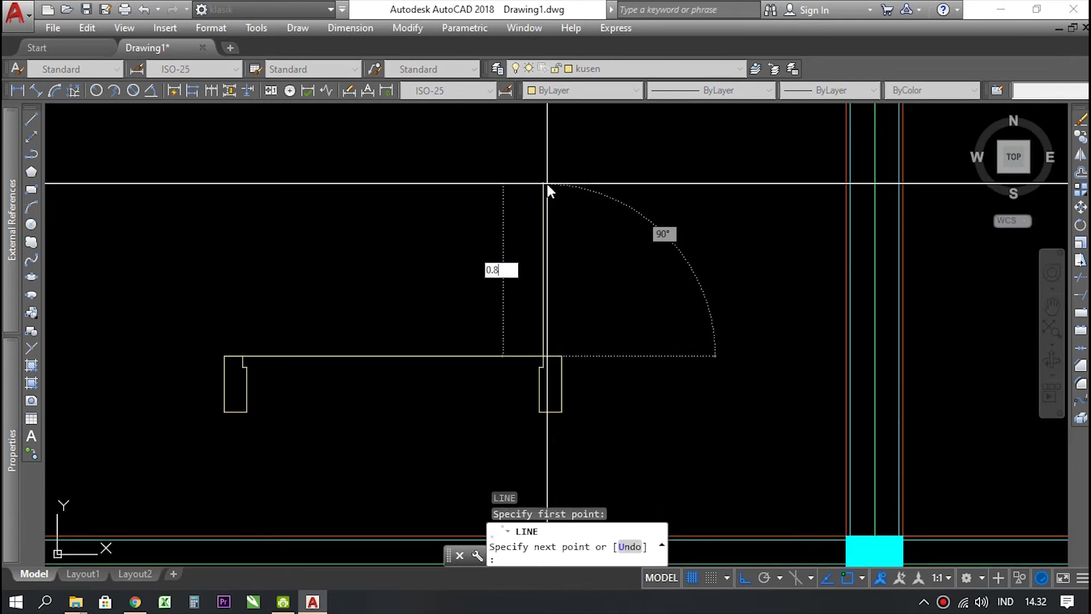
key("Return")
scroll(511, 222, "down", 3)
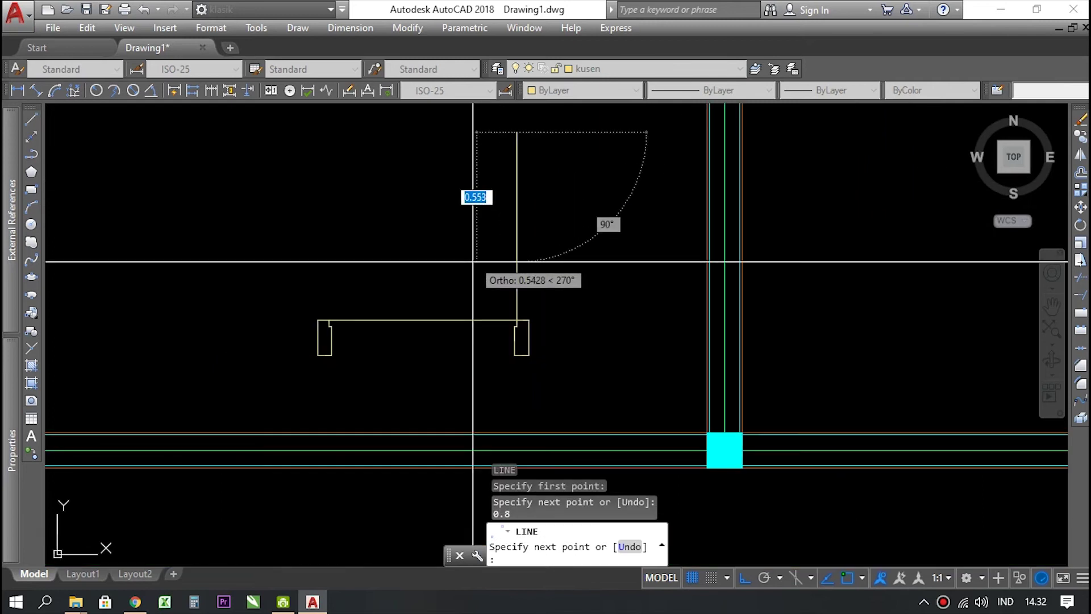
- Continue the line 0.03 to the left and back down to the frame's top line to outline the open door leaf
scroll(511, 153, "up", 6)
scroll(528, 142, "down", 3)
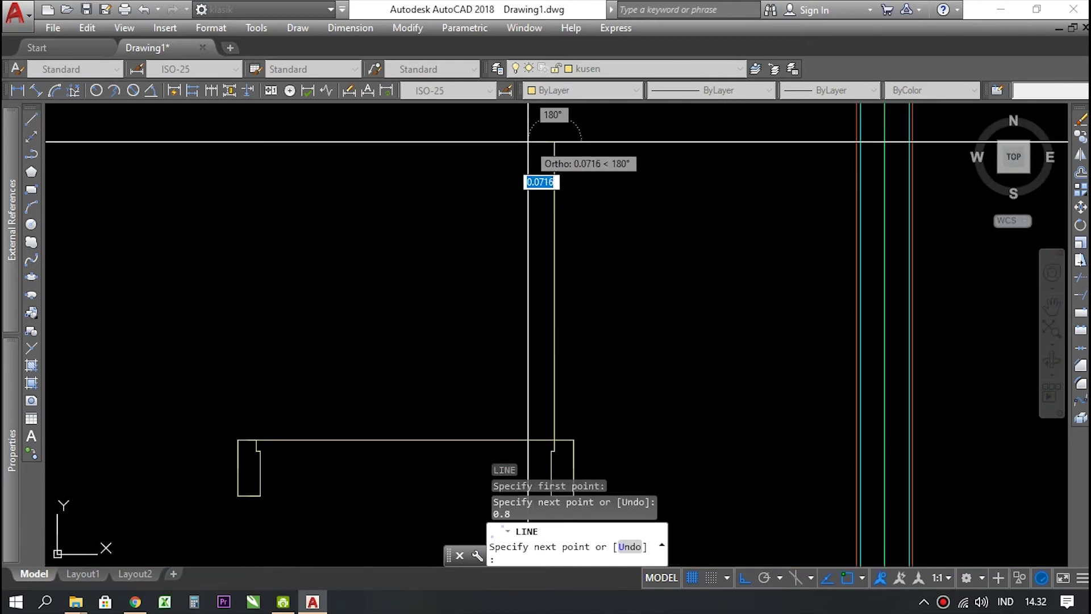
scroll(528, 142, "up", 3)
type("0.0")
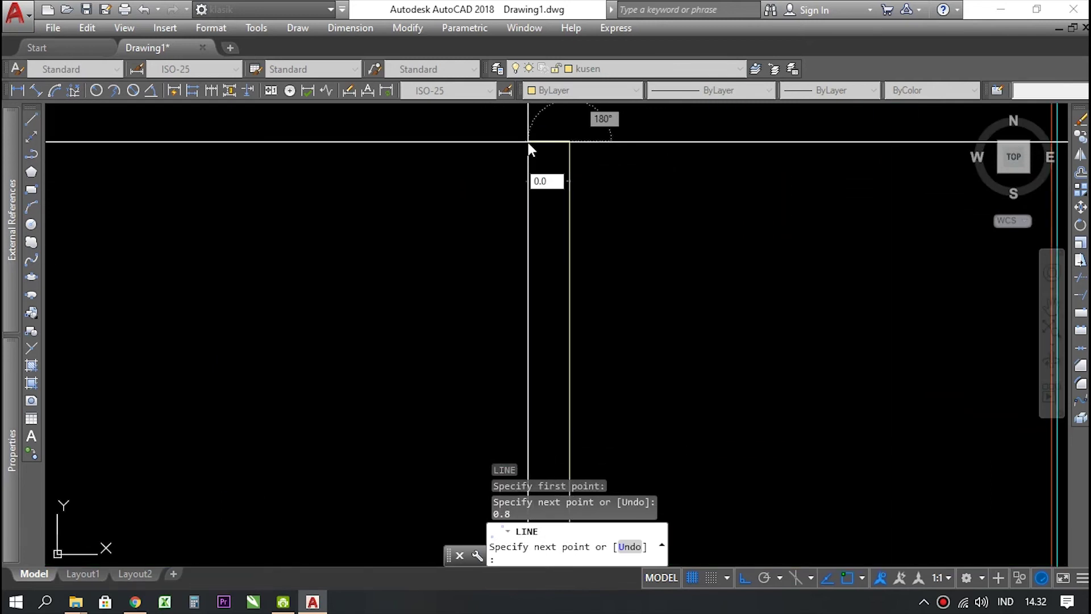
type("3")
key("Return")
scroll(529, 153, "down", 8)
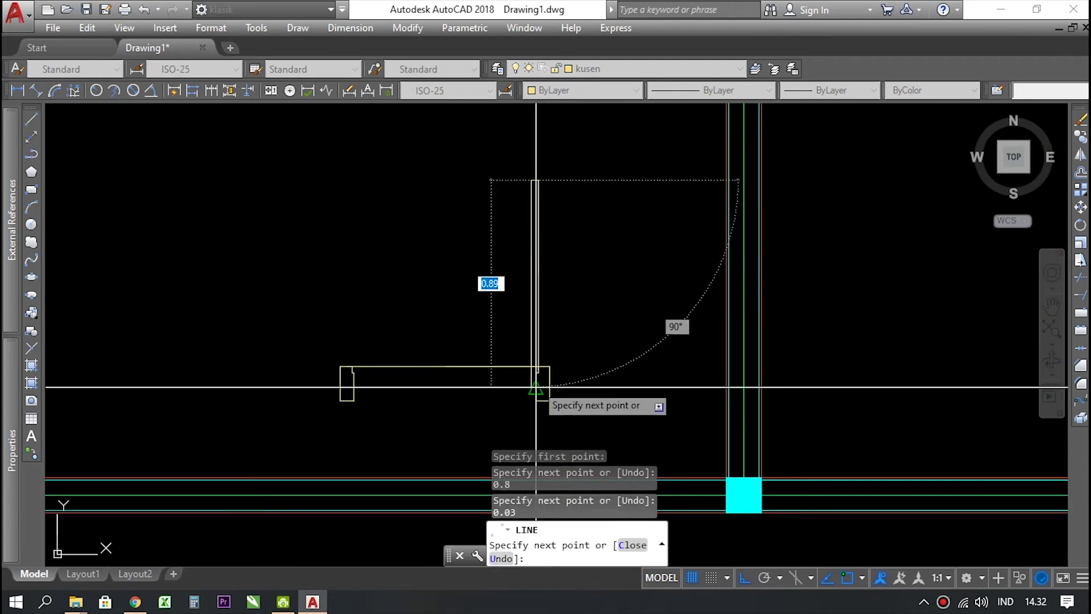
scroll(536, 387, "up", 5)
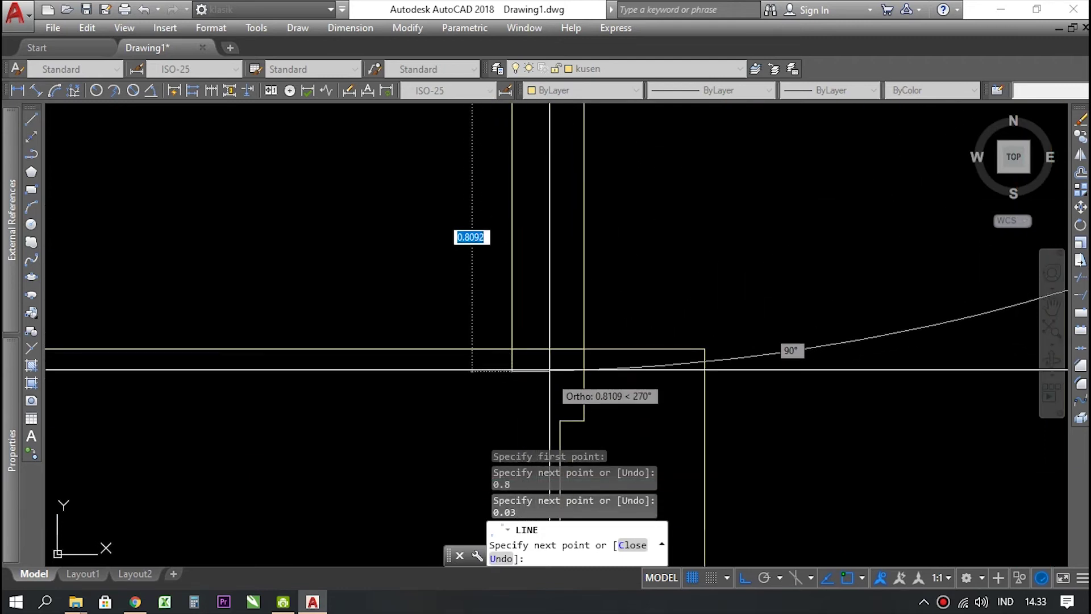
left_click(513, 351)
key("Escape")
- Draw a horizontal line across the base of the door leaf to close its outline
scroll(477, 358, "down", 3)
scroll(498, 354, "up", 3)
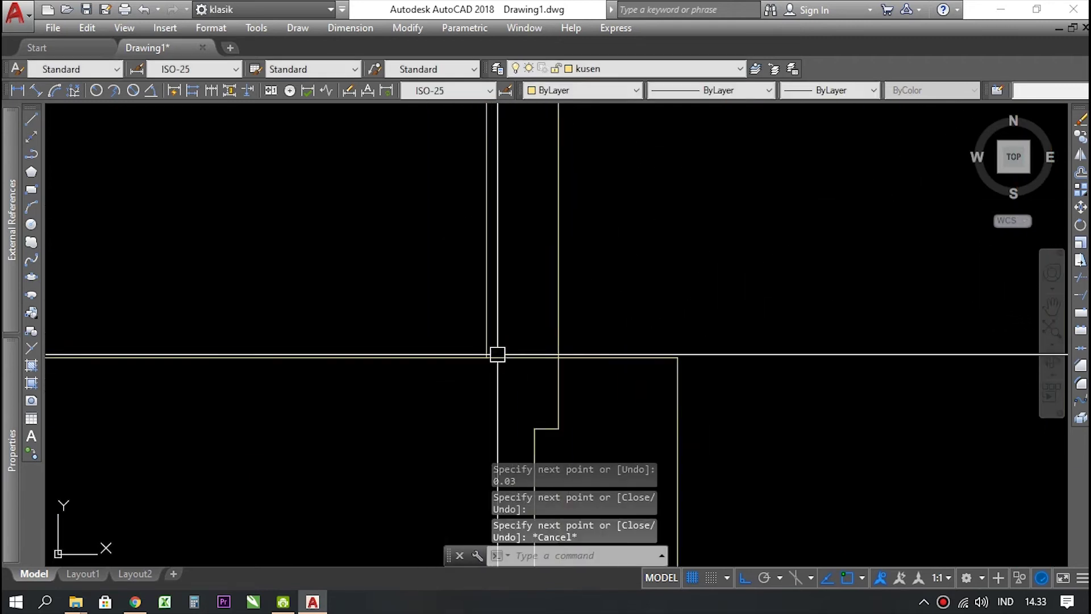
key("space")
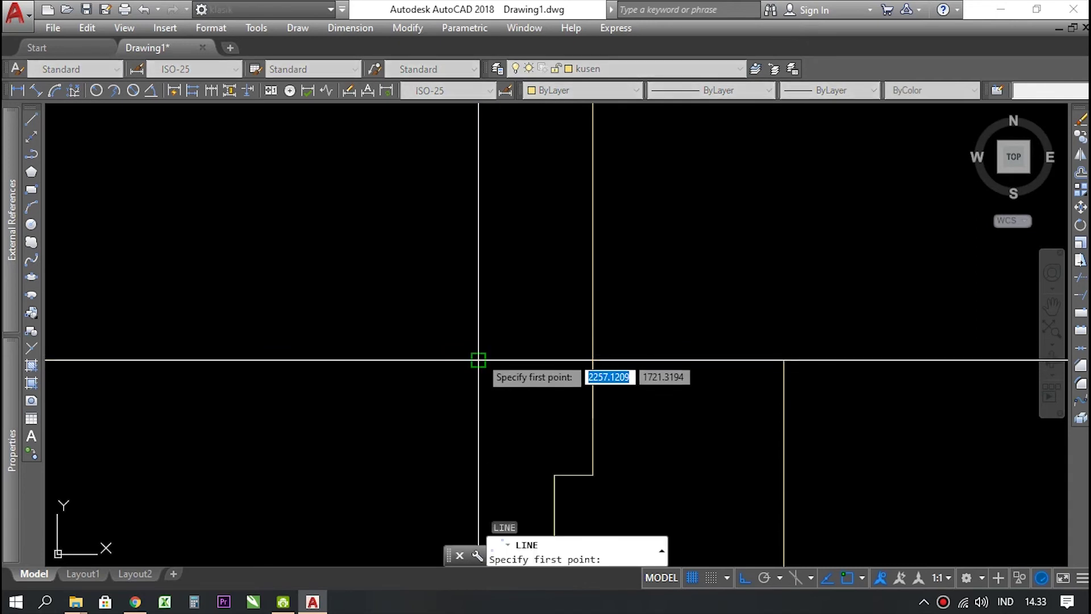
left_click(478, 360)
left_click(592, 359)
key("space")
scroll(513, 381, "down", 3)
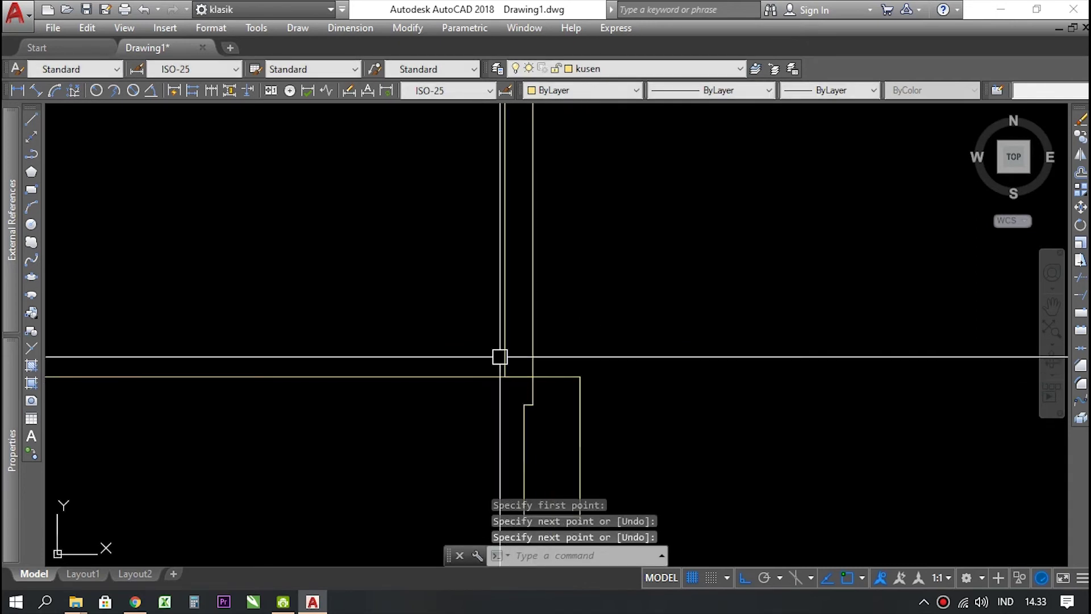
- Examine the open door leaf and how it meets the right jamb and the frame's top line
scroll(483, 346, "down", 3)
scroll(398, 407, "up", 3)
scroll(557, 414, "down", 2)
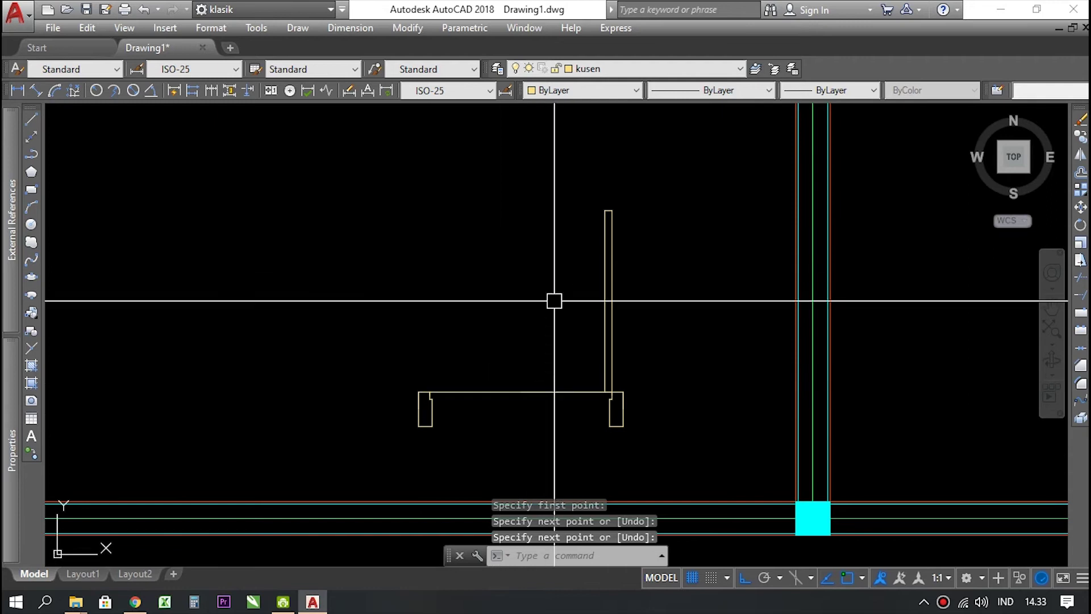
scroll(533, 395, "up", 2)
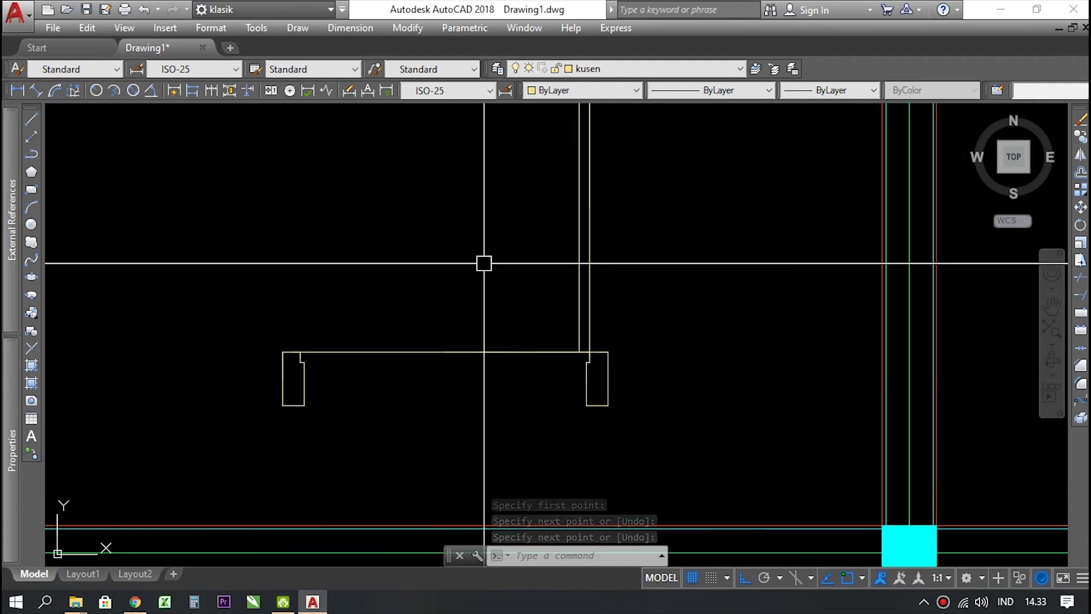
scroll(446, 343, "down", 4)
scroll(520, 341, "up", 4)
scroll(477, 376, "down", 2)
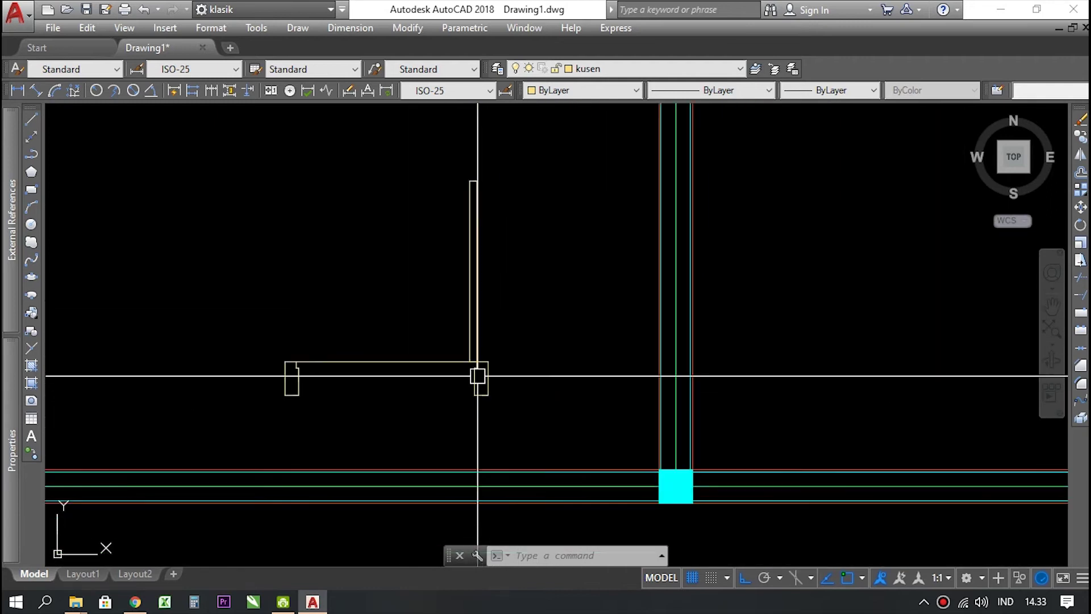
scroll(477, 376, "down", 1)
scroll(339, 397, "up", 3)
scroll(417, 373, "down", 1)
scroll(602, 313, "down", 1)
middle_click_drag(644, 258, 516, 325)
scroll(526, 197, "up", 3)
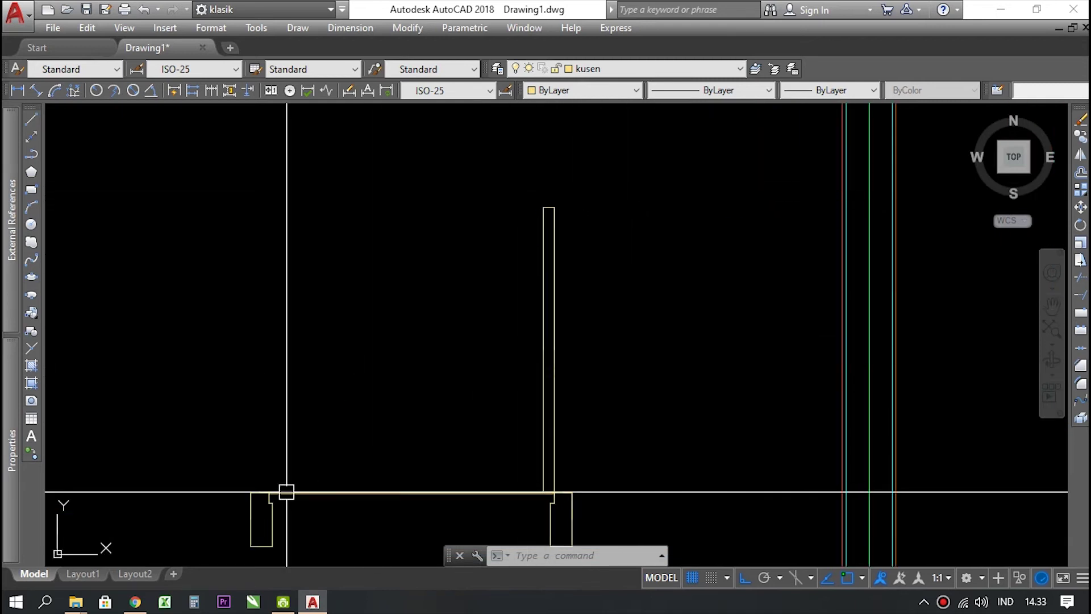
scroll(272, 489, "up", 3)
scroll(424, 370, "down", 4)
scroll(493, 434, "up", 4)
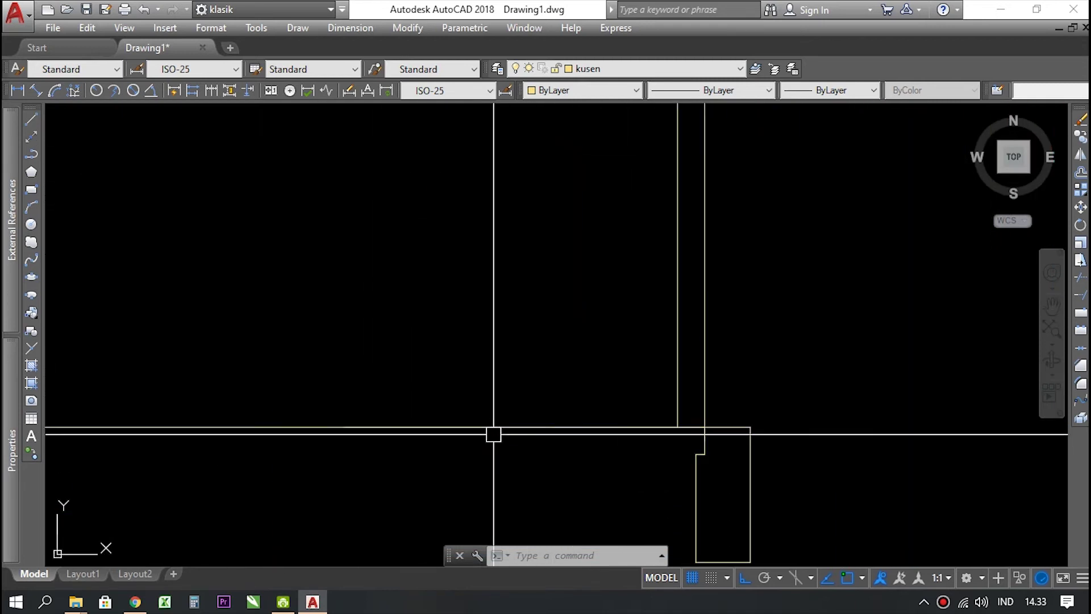
scroll(493, 434, "down", 3)
- Draw a circle centred on the door leaf's lower right corner with its radius reaching the left jamb's upper rebate corner
type("c")
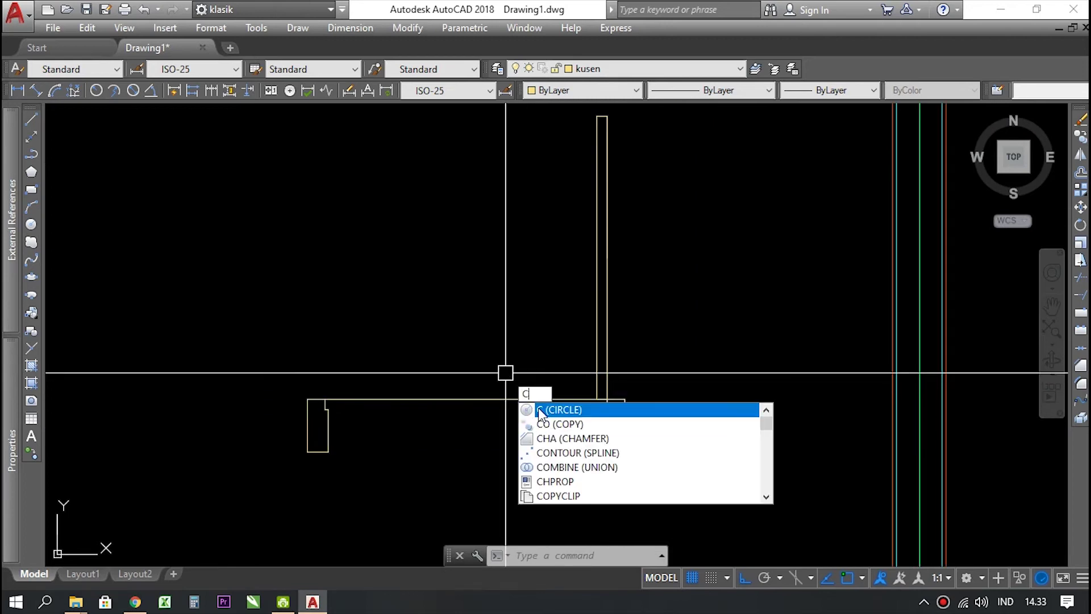
key("Escape")
mouse_move(15, 224)
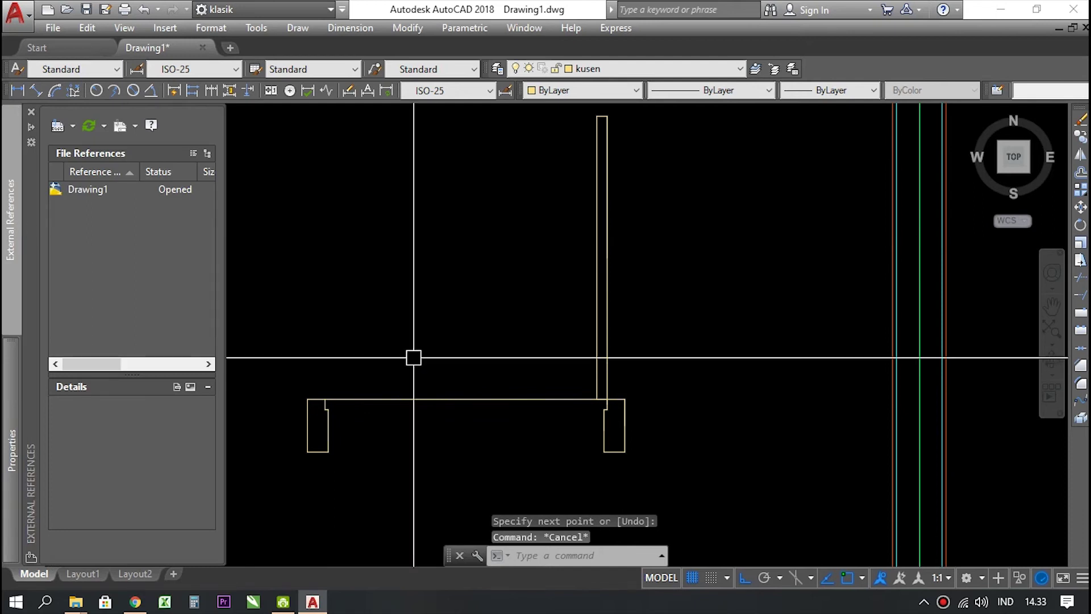
left_click(65, 238)
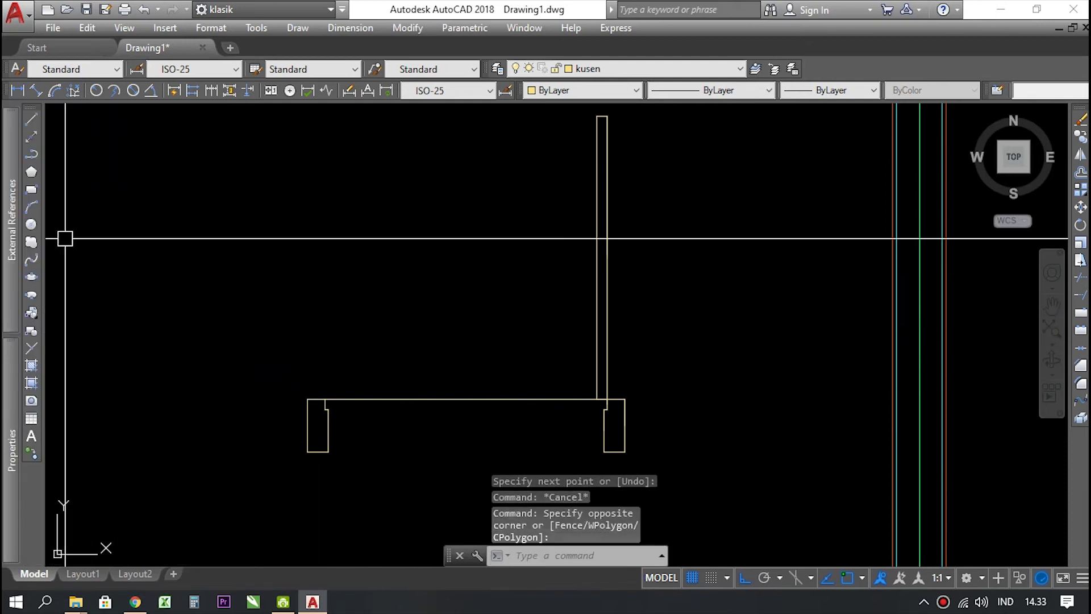
left_click(31, 225)
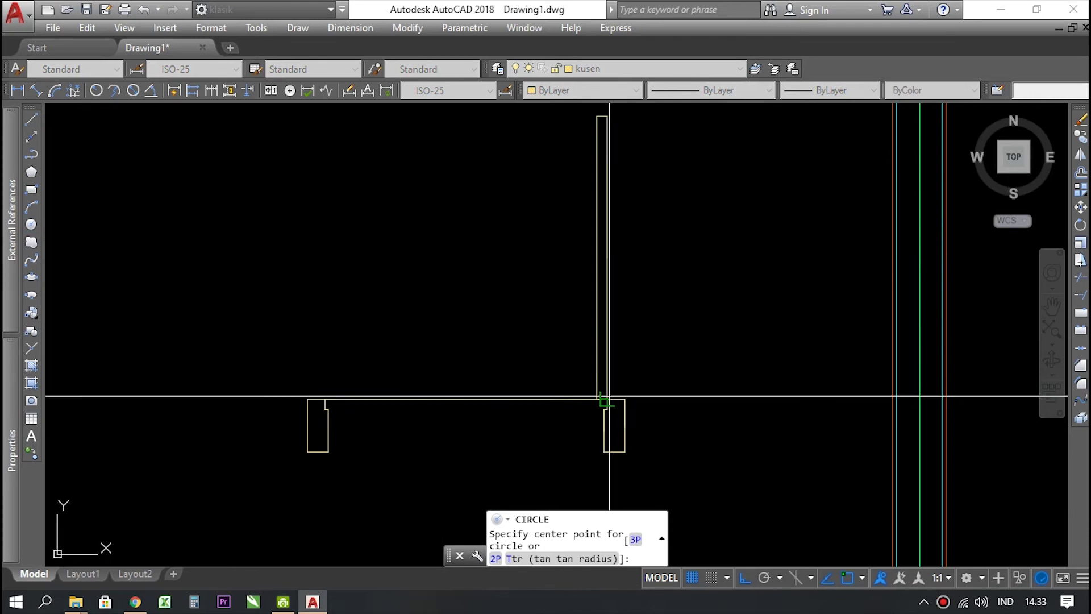
left_click(606, 400)
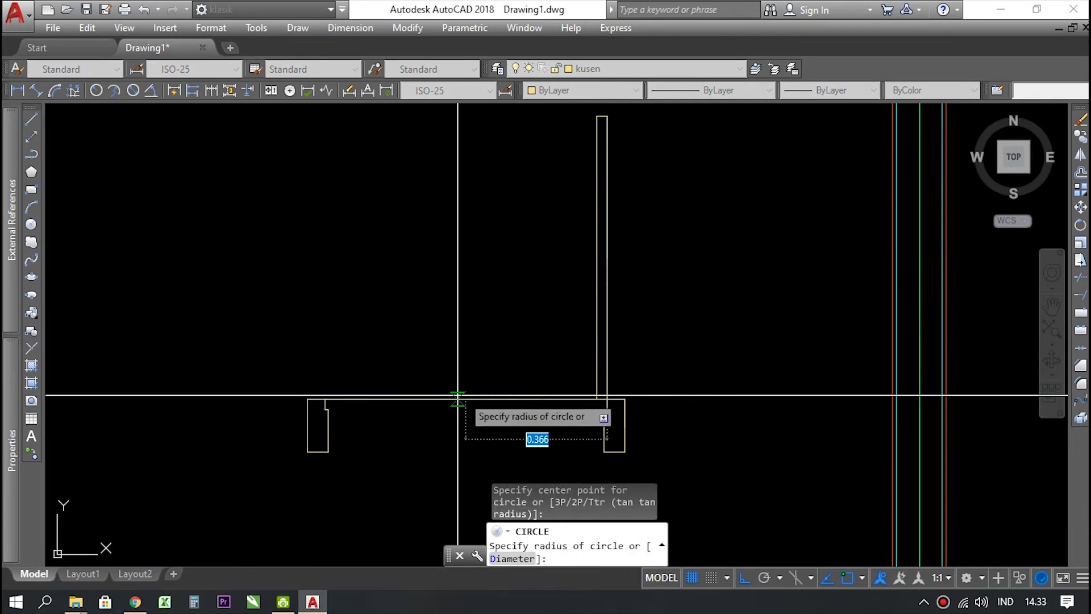
left_click(325, 398)
scroll(486, 321, "down", 2)
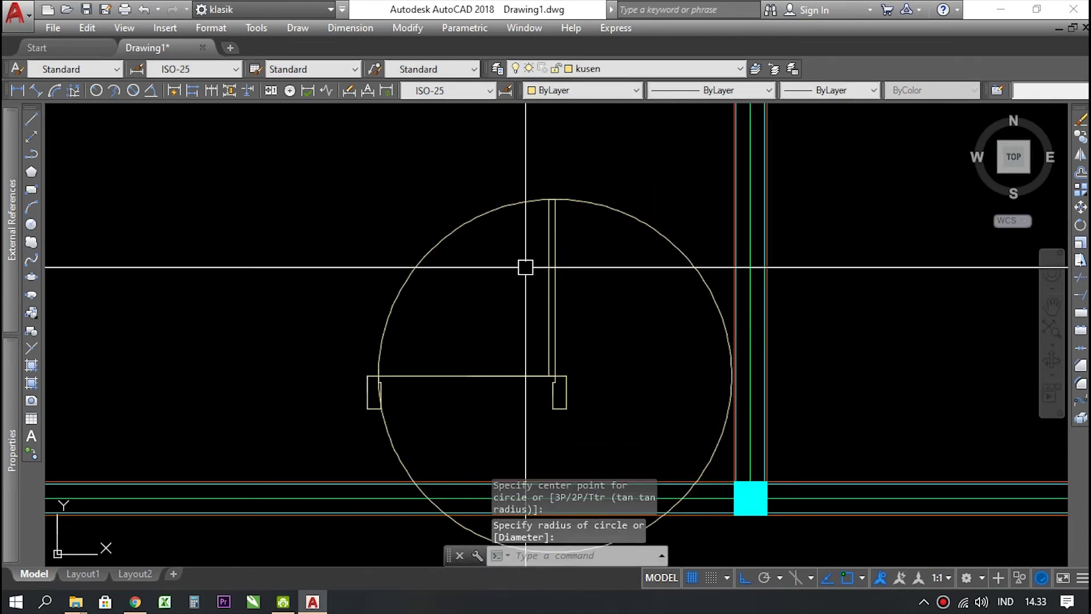
scroll(543, 182, "up", 6)
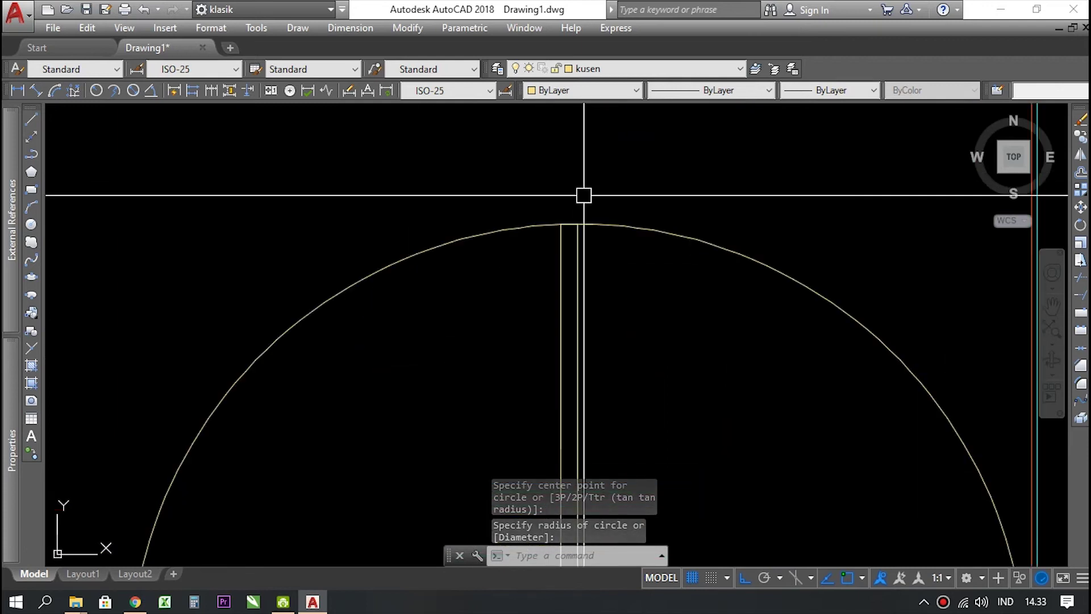
type("r")
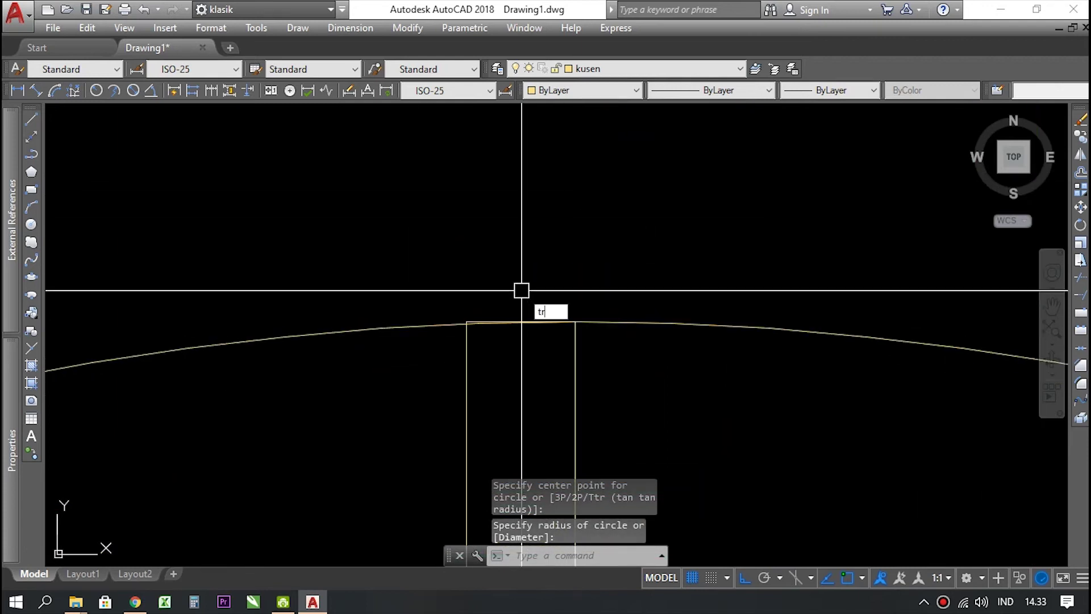
key("Return")
scroll(520, 306, "up", 4)
left_click(419, 282)
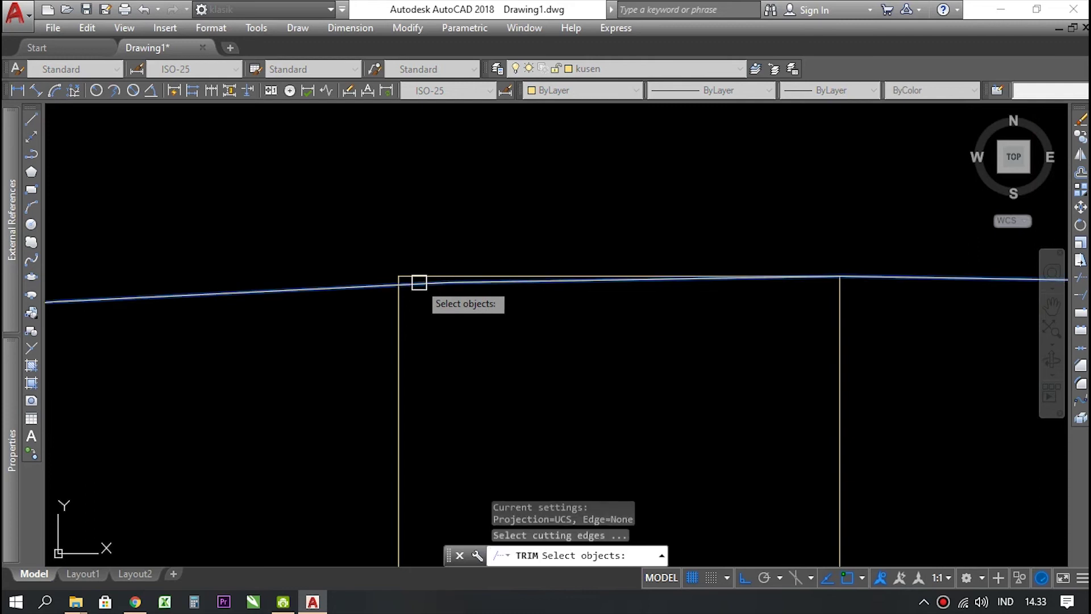
key("Escape")
- Trim the circle across the top of the door leaf and where it passes through the left jamb
type("tr")
key("Return")
key("Return")
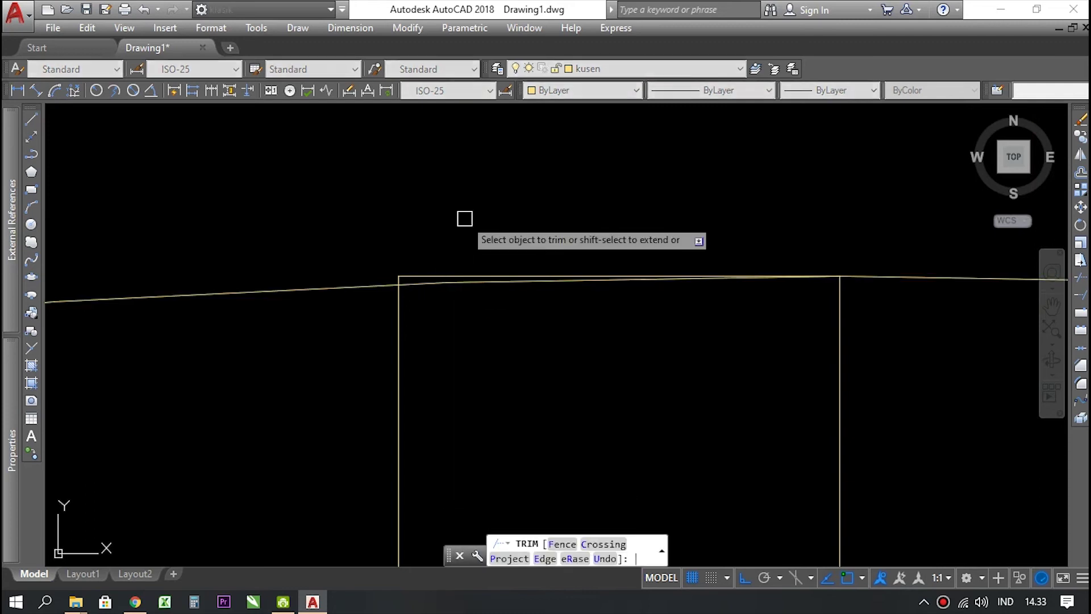
scroll(420, 284, "down", 4)
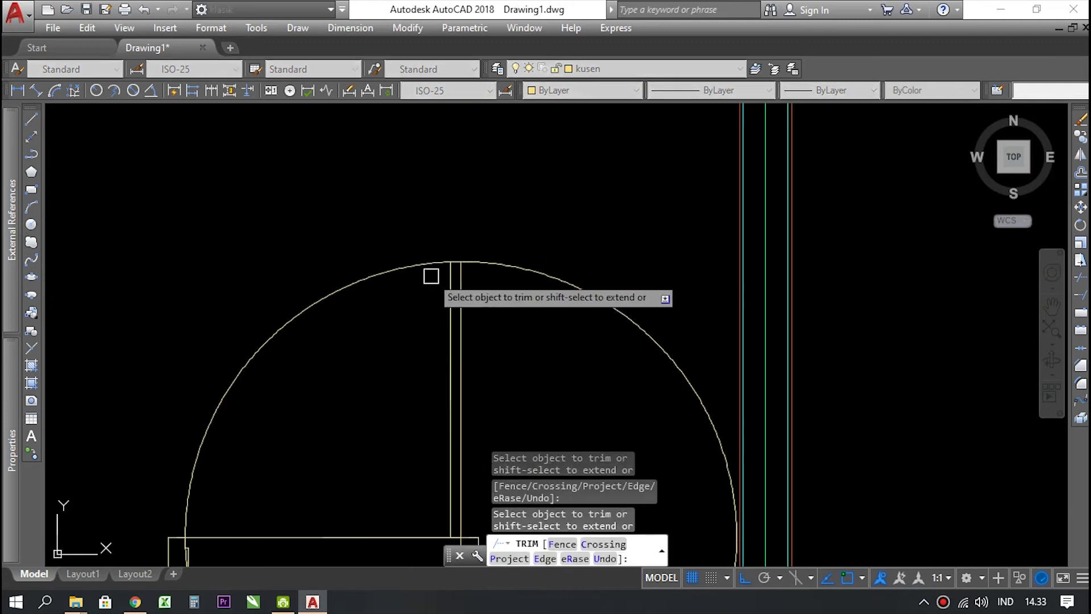
scroll(170, 554, "up", 3)
scroll(326, 363, "up", 4)
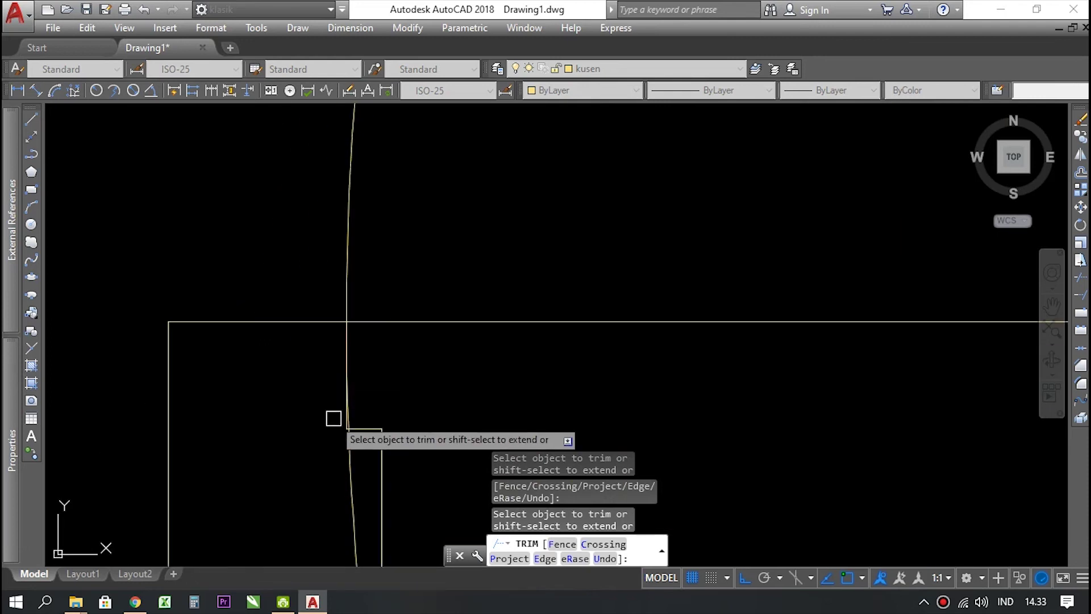
scroll(338, 370, "down", 4)
key("Escape")
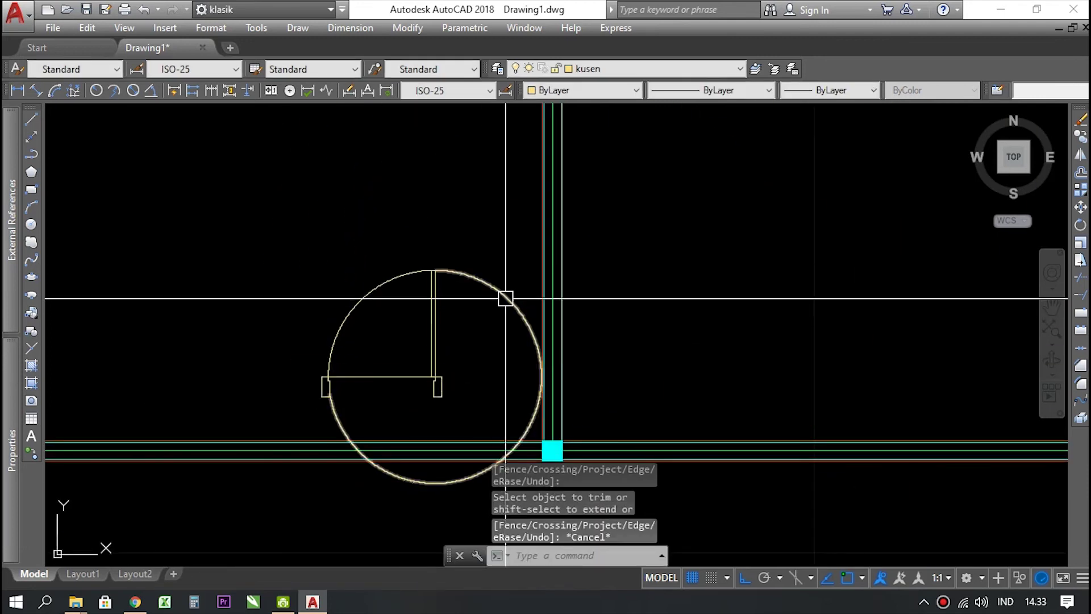
- Erase the leftover lower portion of the circle and the horizontal line joining the two door jambs
left_click(504, 295)
type("e")
key("Return")
scroll(369, 388, "up", 4)
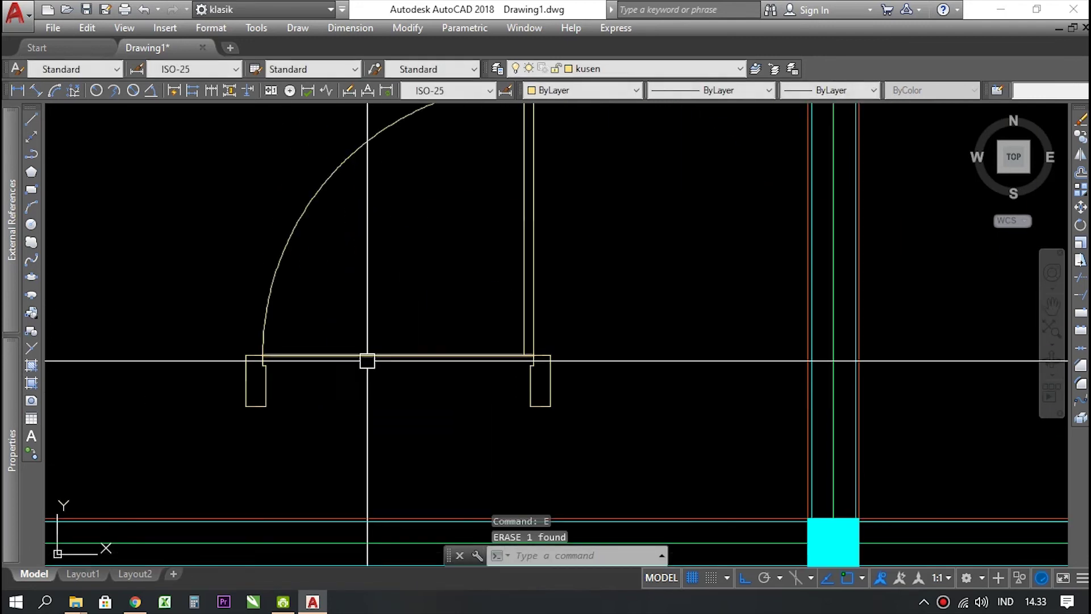
left_click(353, 356)
key("Delete")
scroll(490, 376, "down", 4)
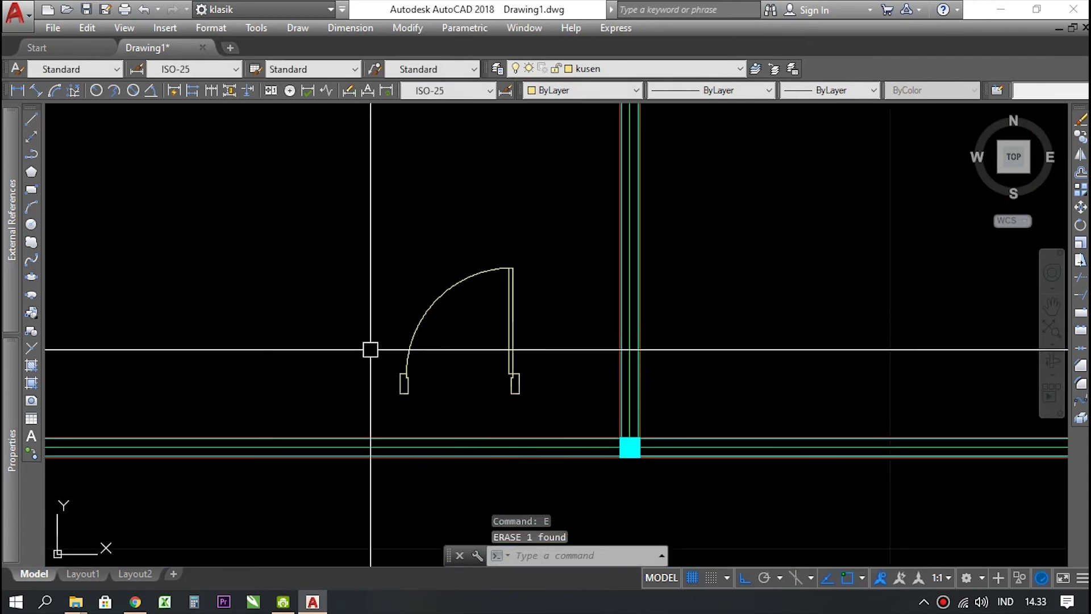
- Examine the door symbol and how its swing arc runs from the leaf to the left jamb
scroll(489, 375, "up", 2)
scroll(494, 287, "down", 3)
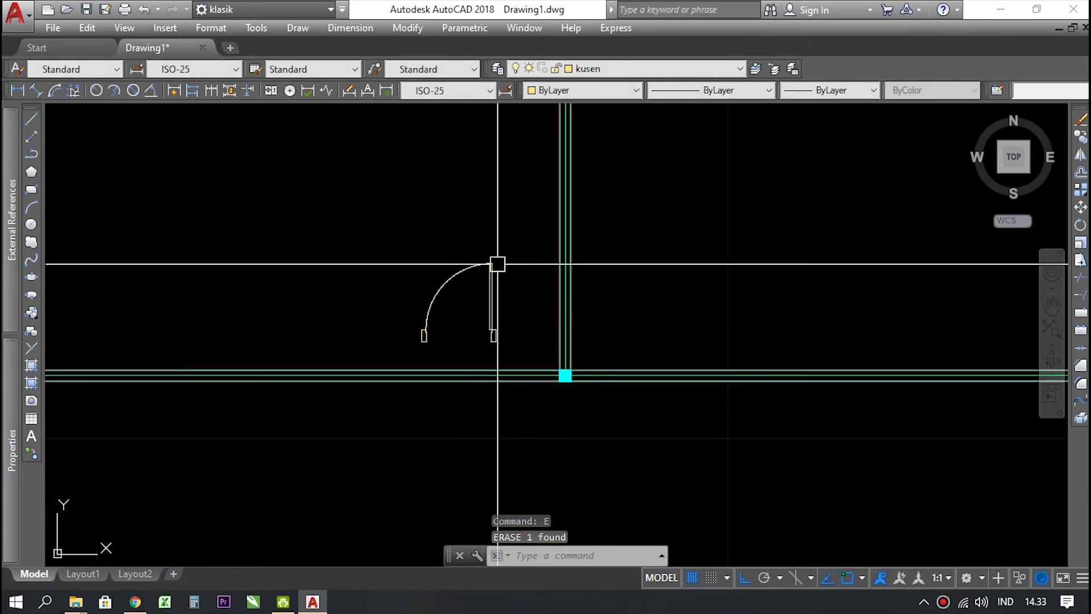
scroll(483, 335, "up", 1)
scroll(393, 373, "up", 4)
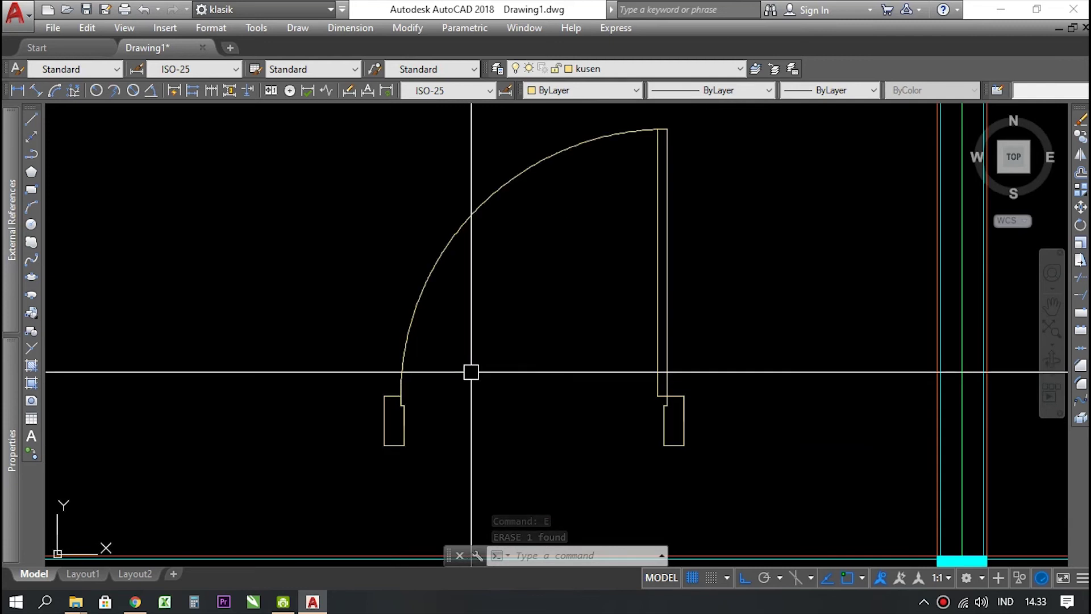
scroll(402, 336, "down", 4)
scroll(528, 297, "up", 2)
scroll(397, 304, "down", 2)
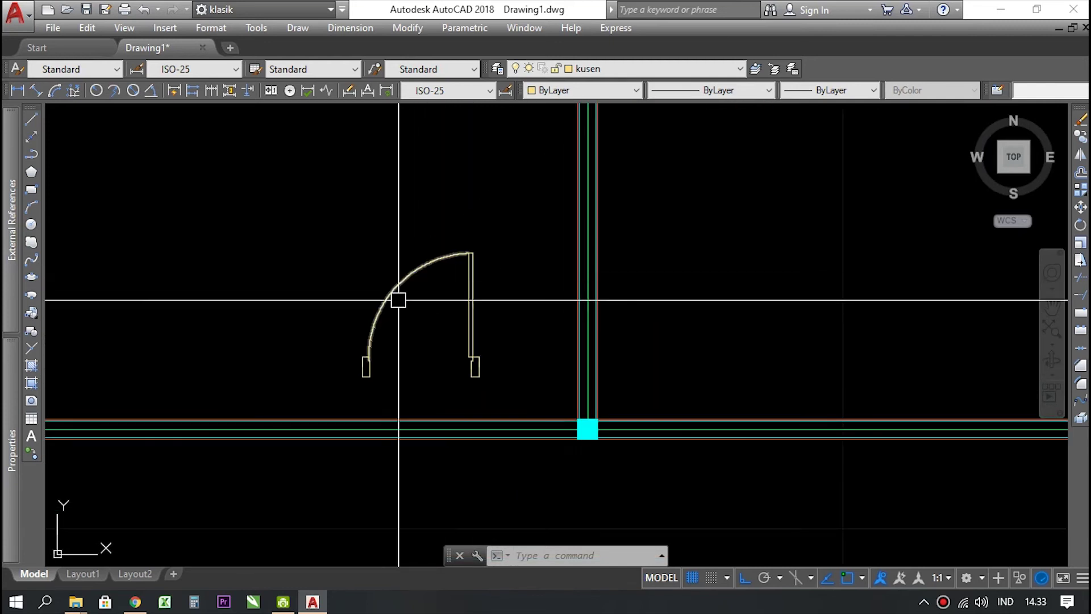
scroll(363, 263, "up", 6)
left_click(364, 265)
scroll(374, 335, "down", 4)
scroll(374, 335, "up", 2)
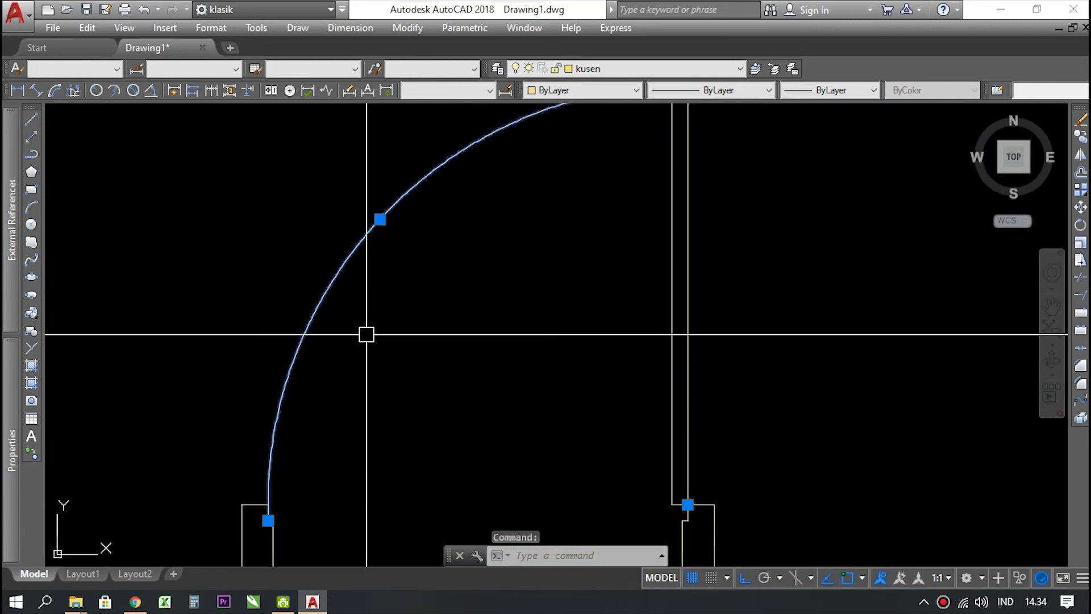
key("Escape")
key("Escape")
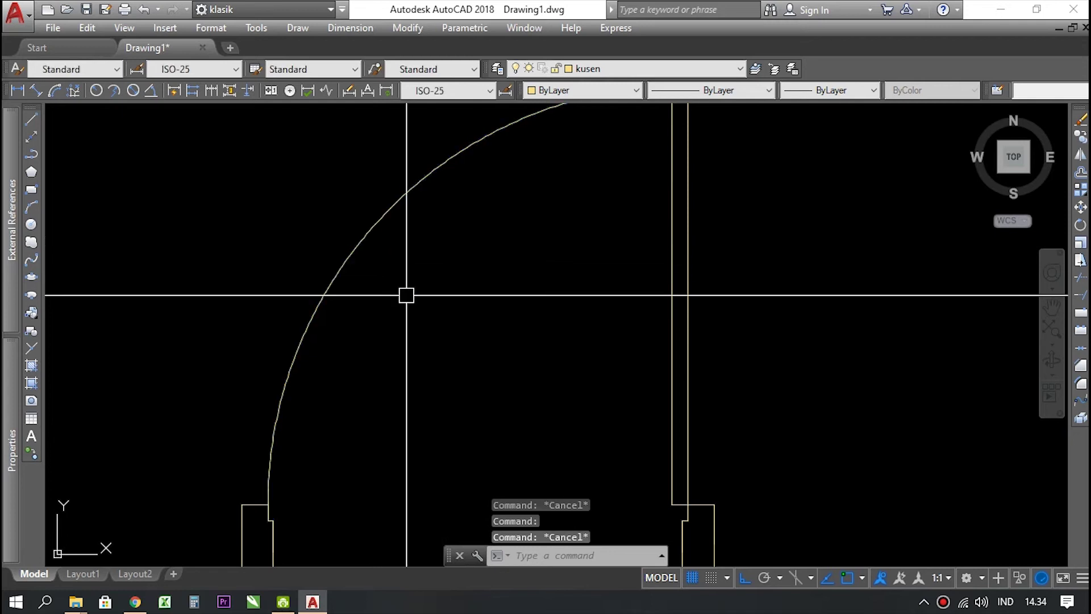
- Load the DASHED2 linetype from acadiso.lin into the drawing with the door's swing arc selected
left_click(372, 241)
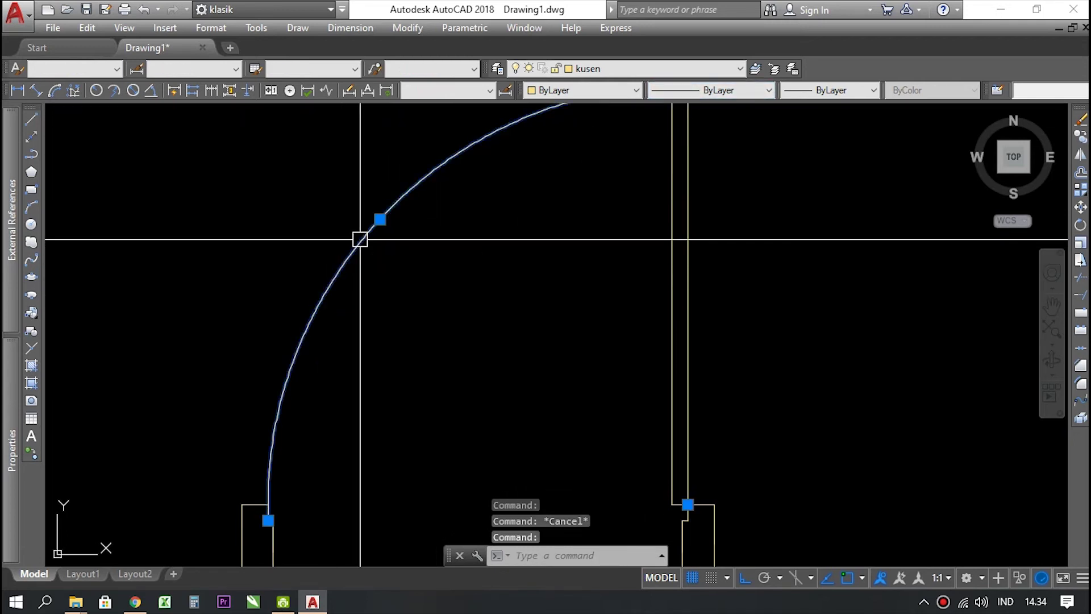
left_click(699, 91)
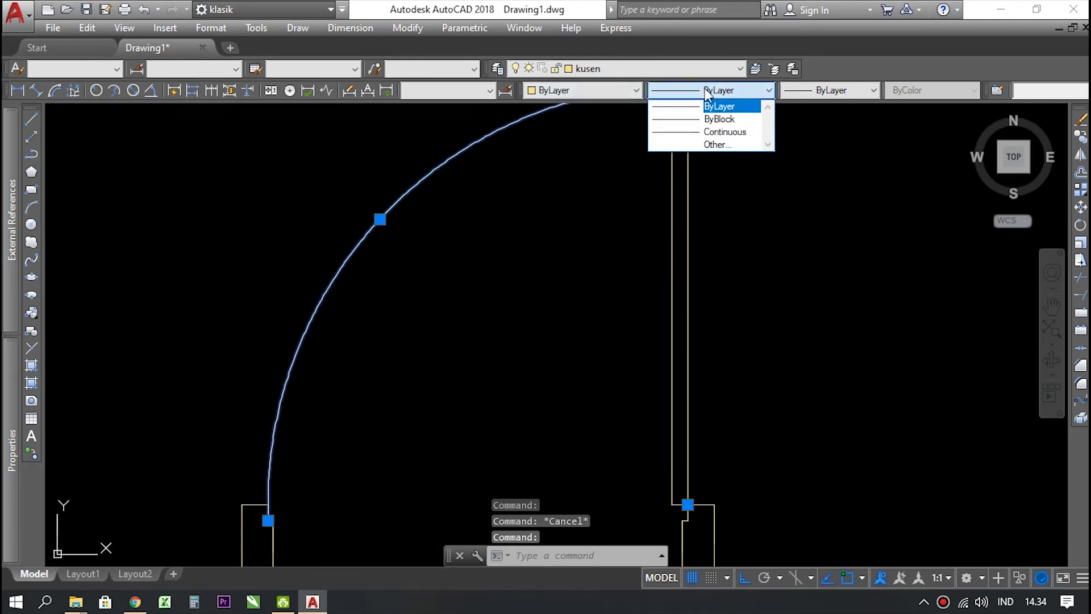
left_click(789, 90)
left_click(790, 90)
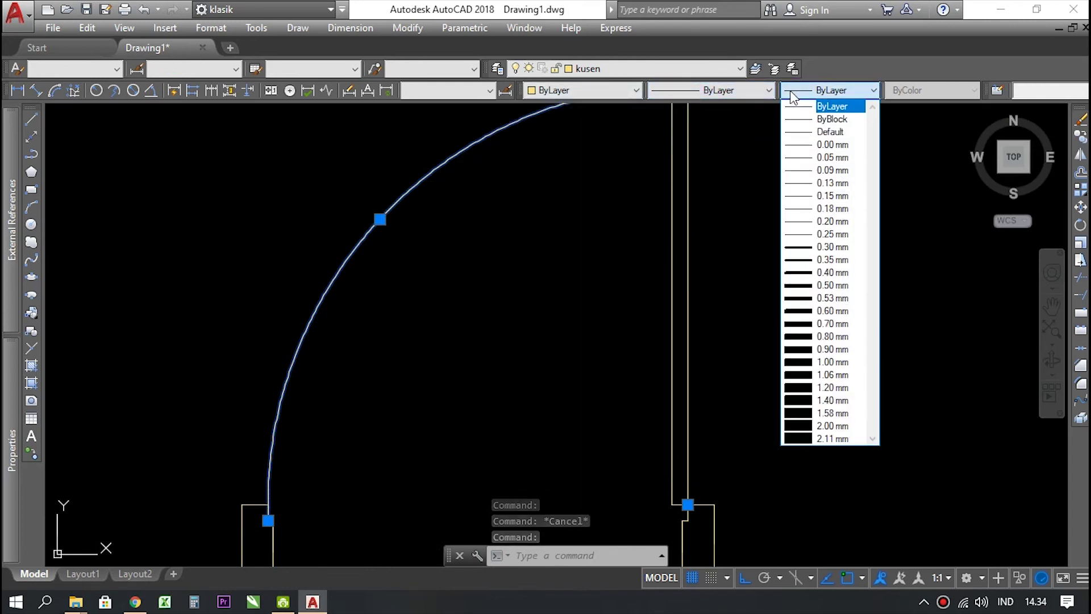
left_click(701, 87)
left_click(700, 90)
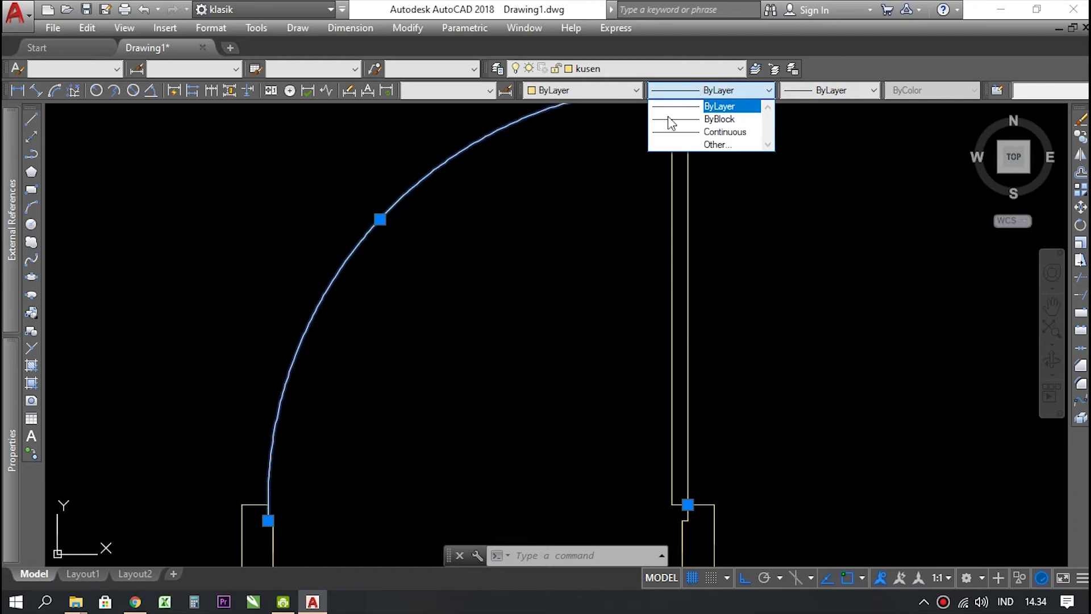
left_click(706, 145)
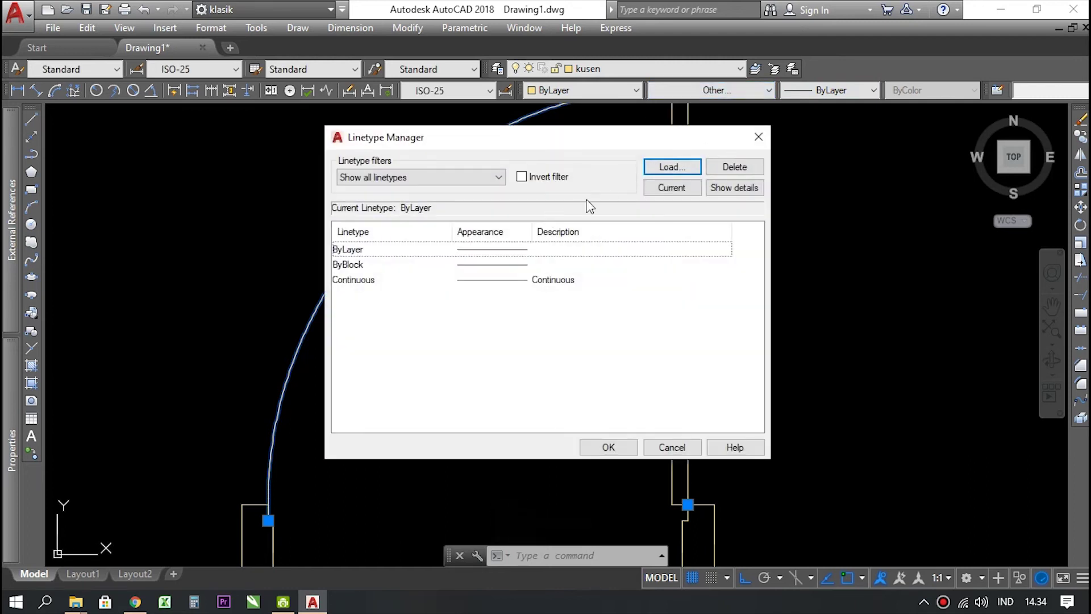
left_click(676, 168)
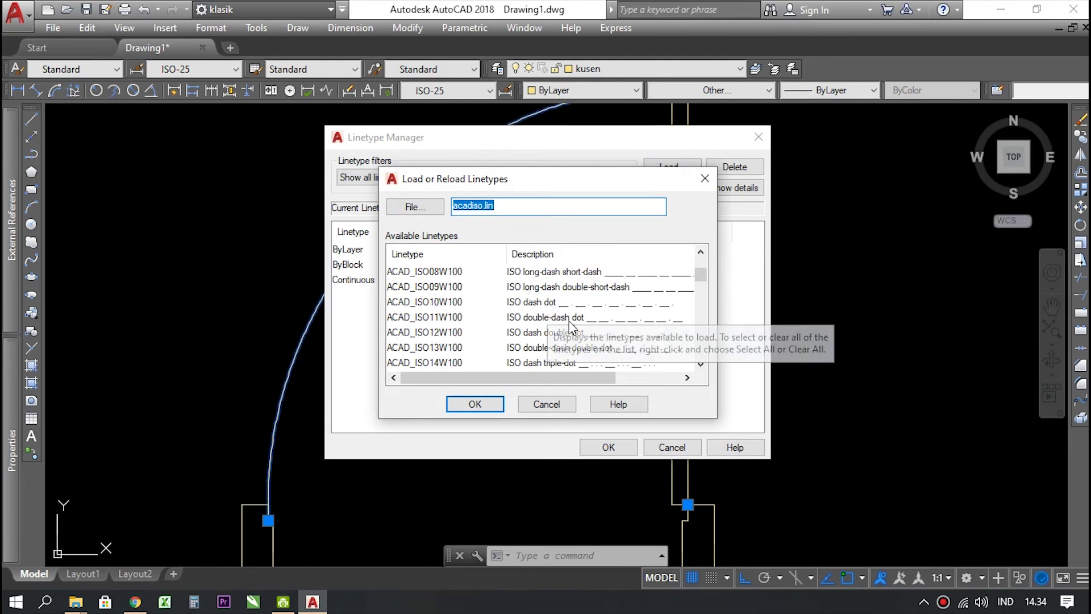
scroll(571, 328, "down", 2)
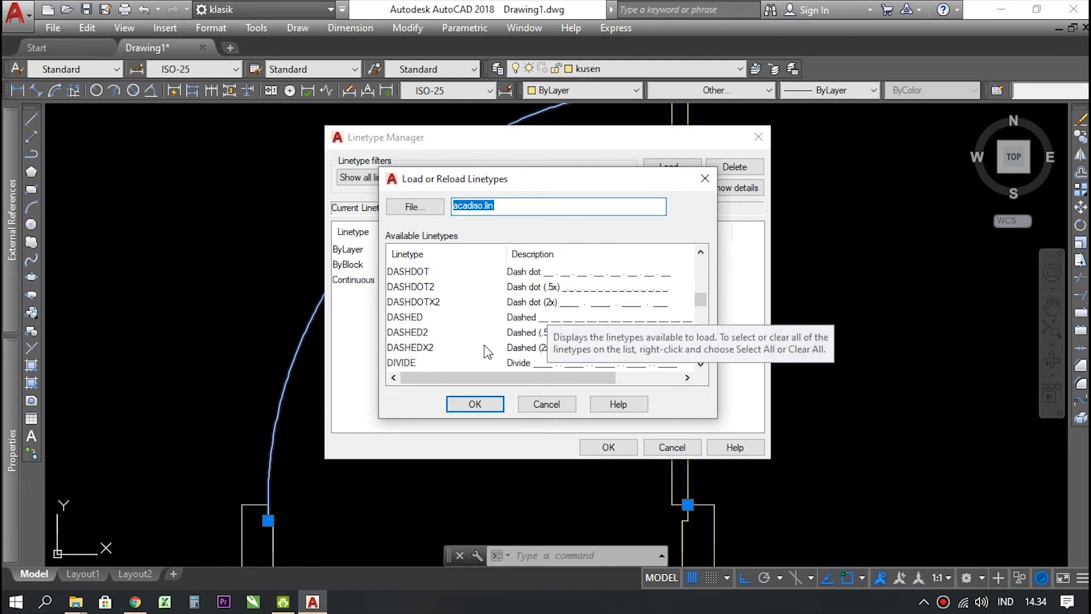
left_click(414, 347)
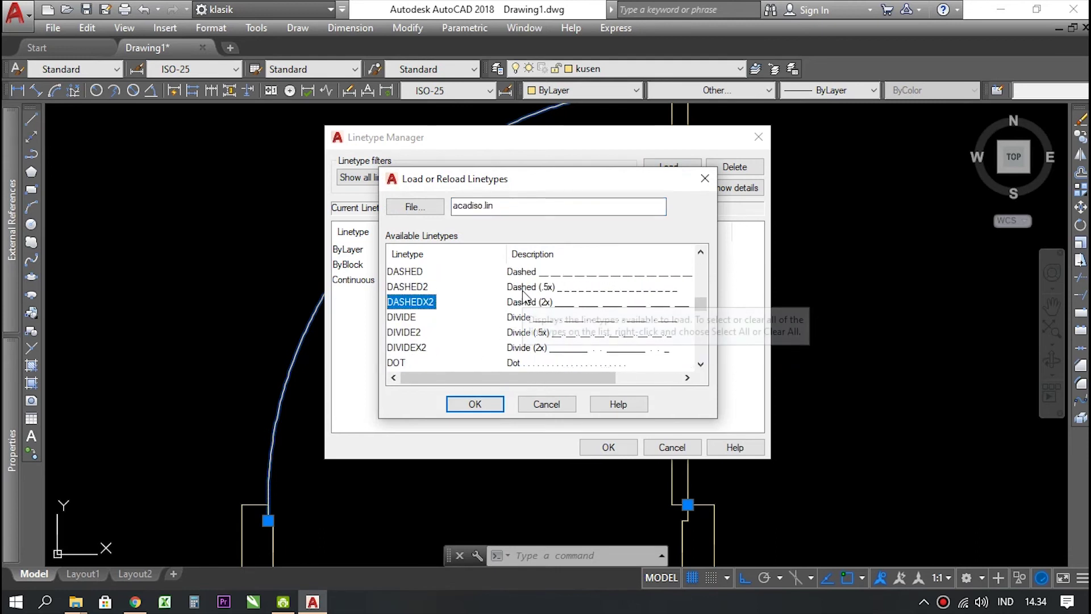
left_click(475, 406)
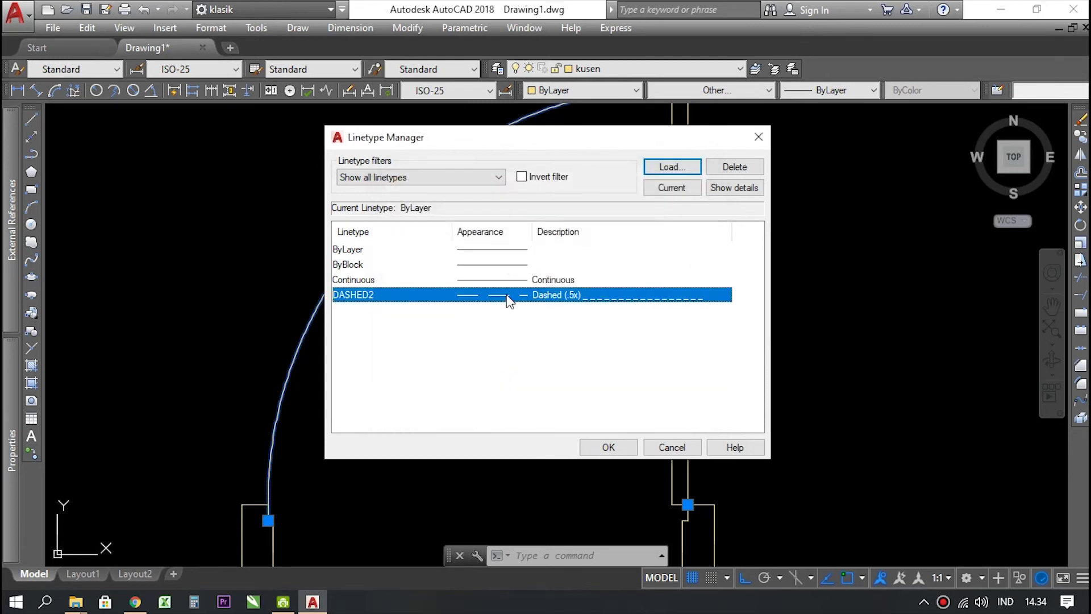
left_click(586, 448)
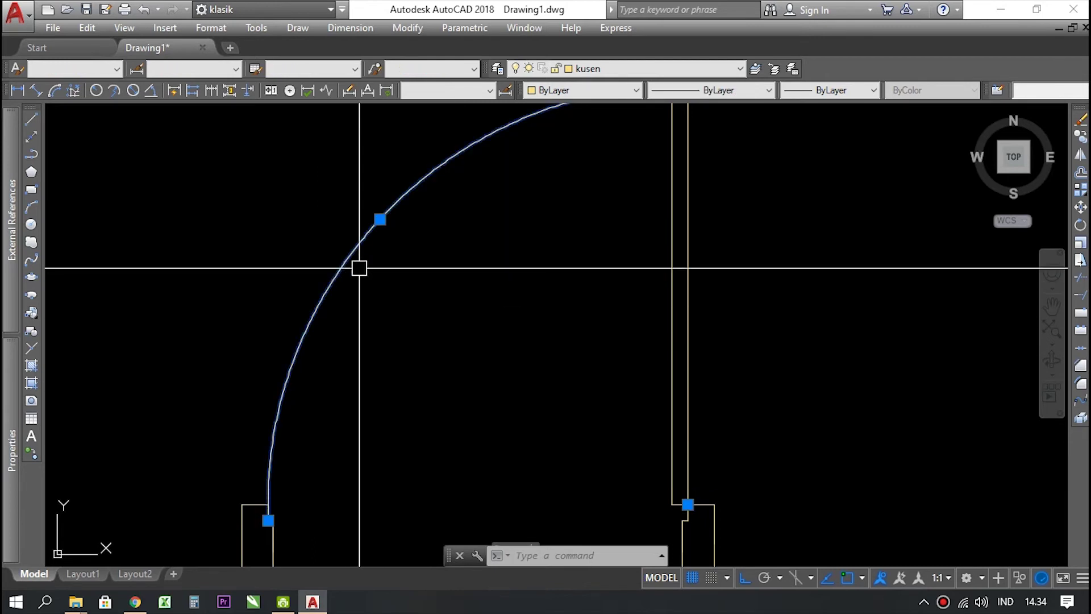
- Assign the DASHED2 linetype to the door's swing arc
left_click(713, 91)
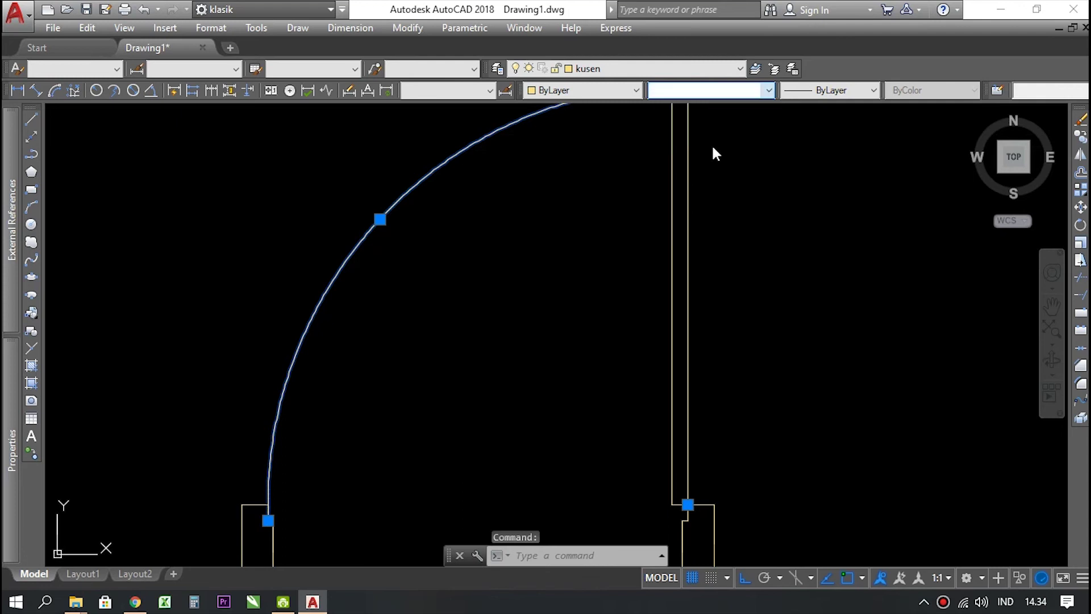
key("Escape")
scroll(437, 322, "down", 5)
left_click(402, 304)
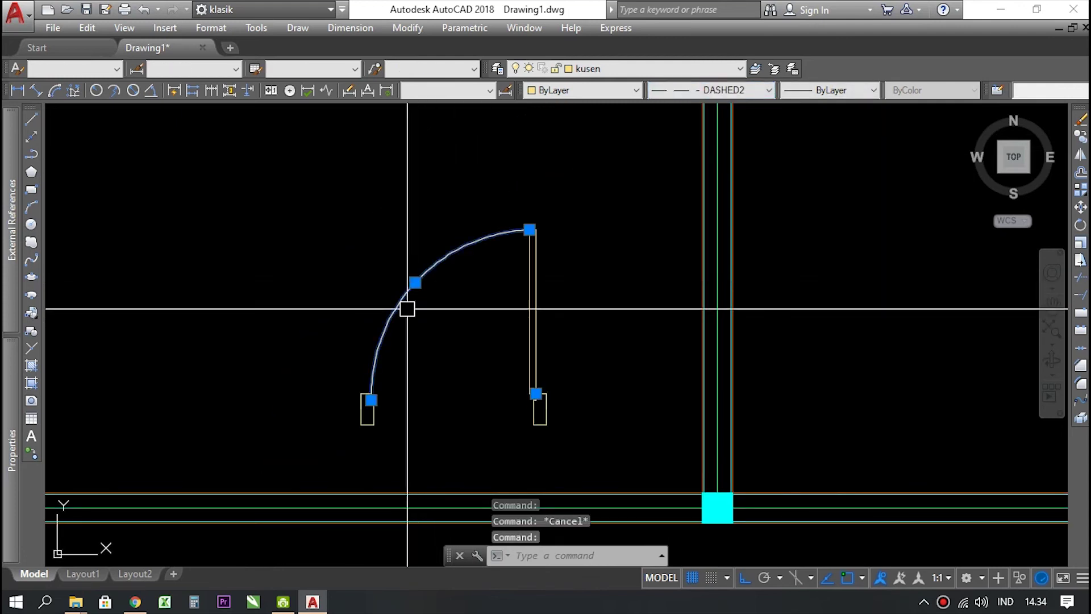
- Reduce the swing arc's linetype scale in stages to 0.5, 0.05 and finally 0.01
scroll(407, 308, "up", 4)
scroll(424, 261, "down", 4)
scroll(418, 282, "up", 4)
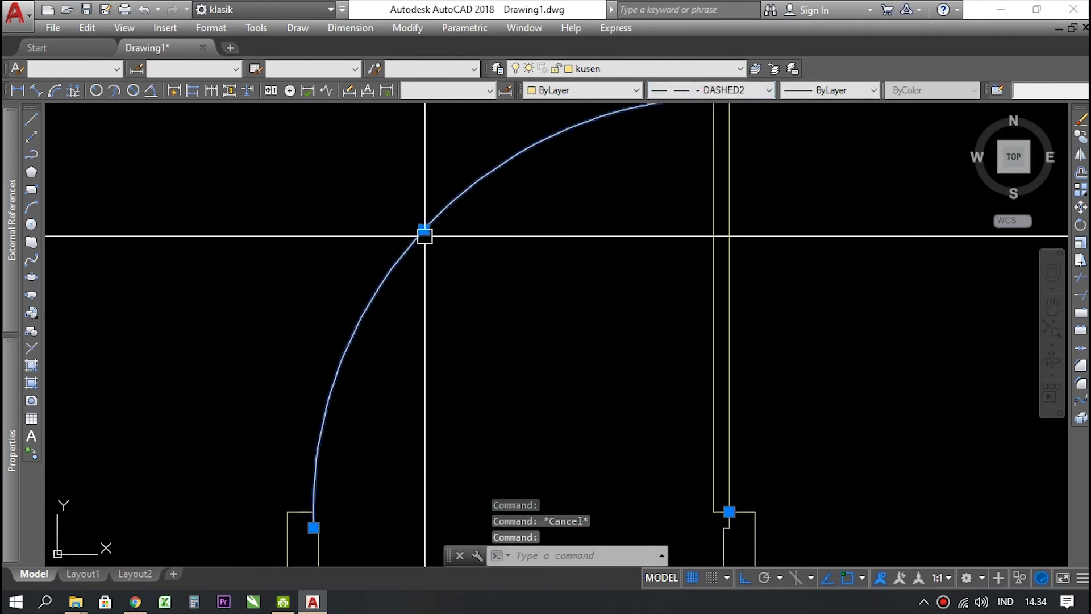
right_click(424, 235)
left_click(461, 560)
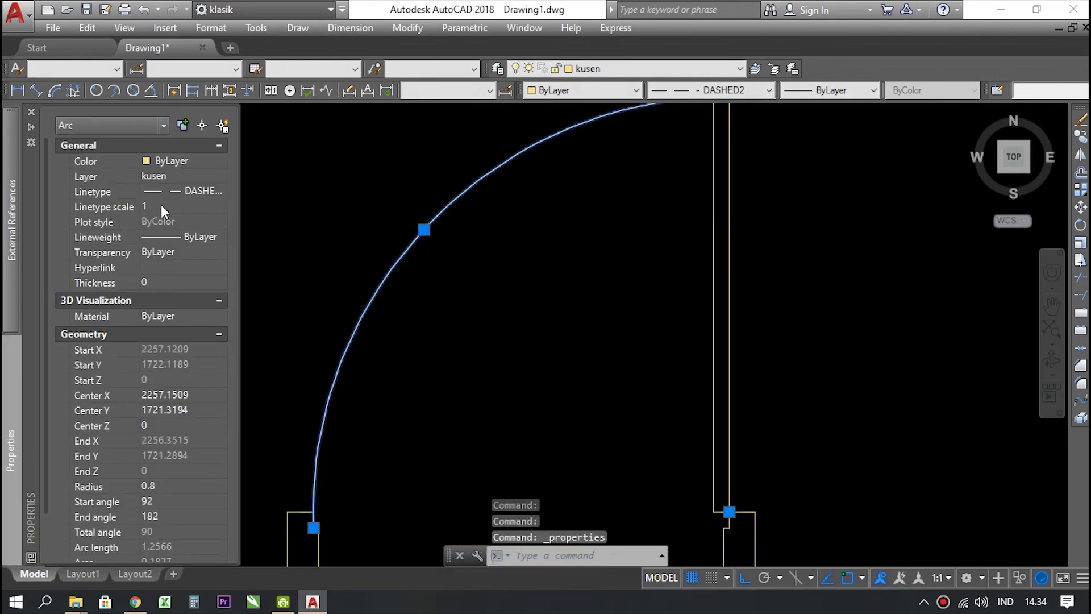
left_click(164, 208)
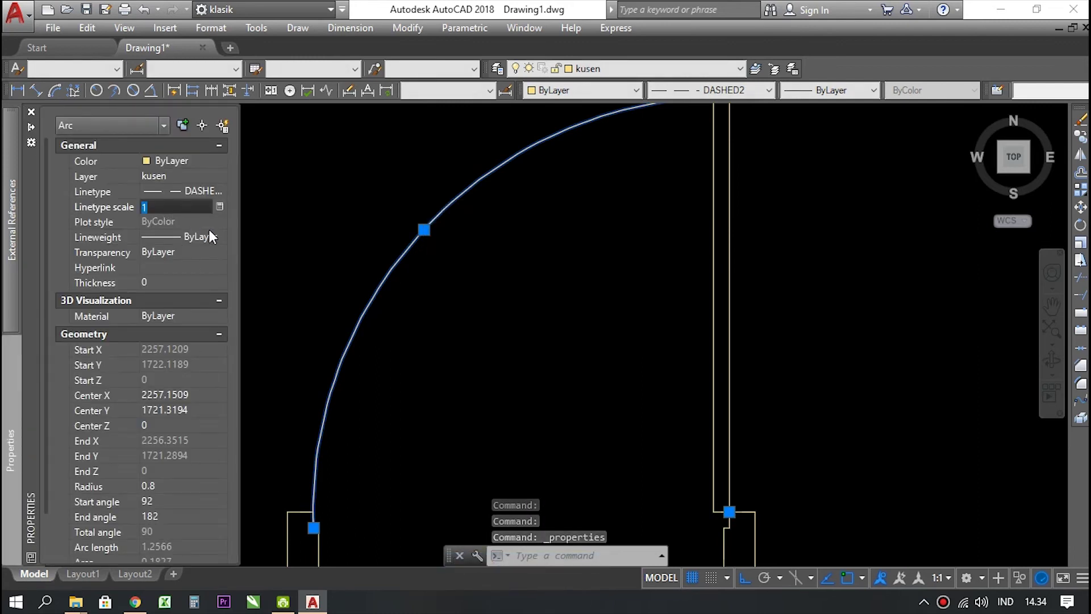
type("0.5")
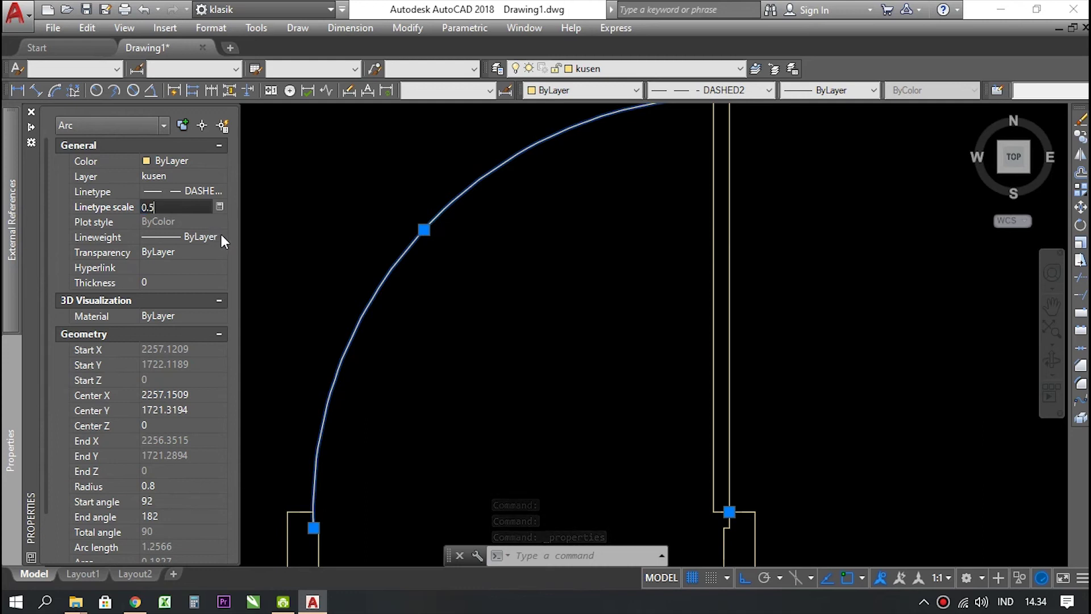
key("Return")
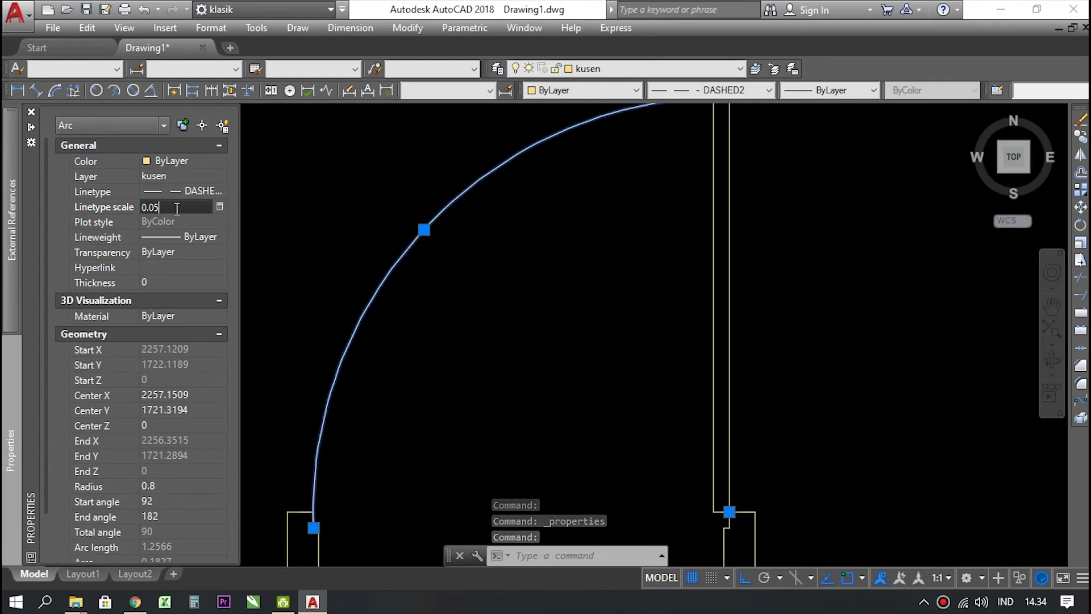
key("Return")
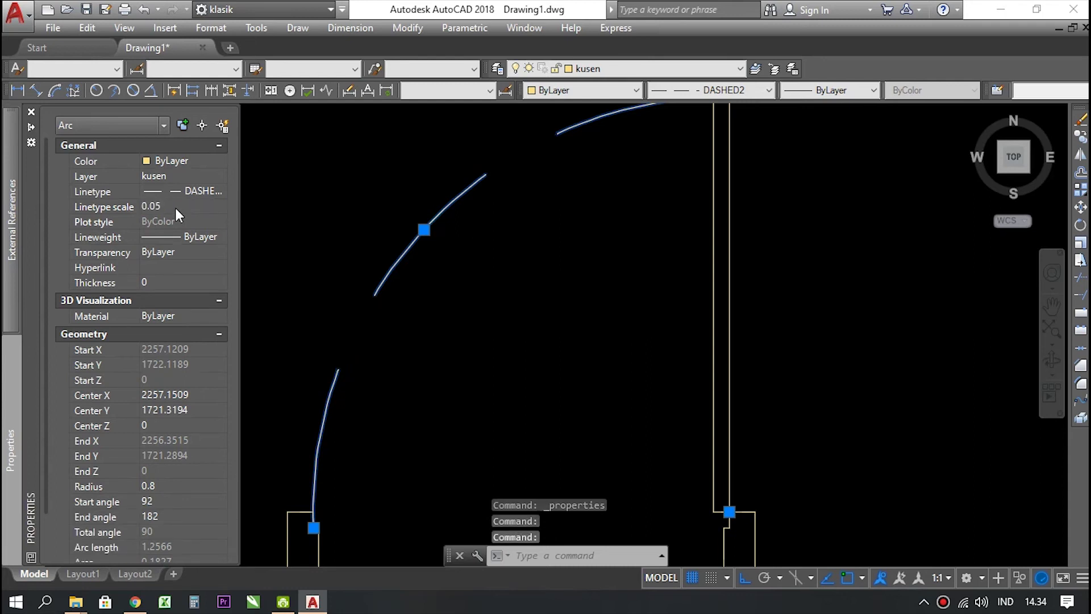
left_click(176, 207)
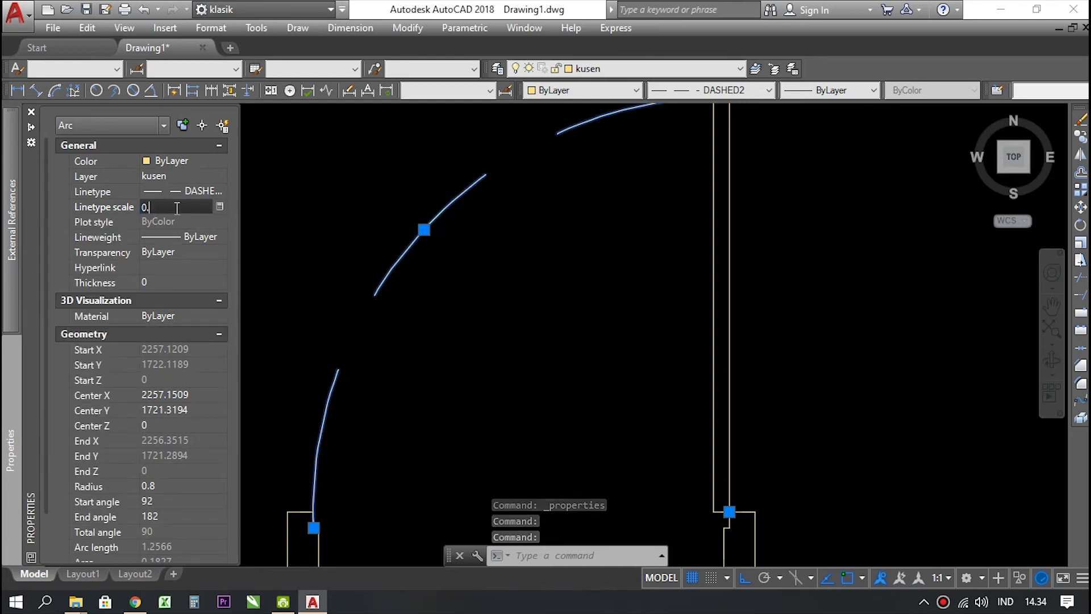
key("Return")
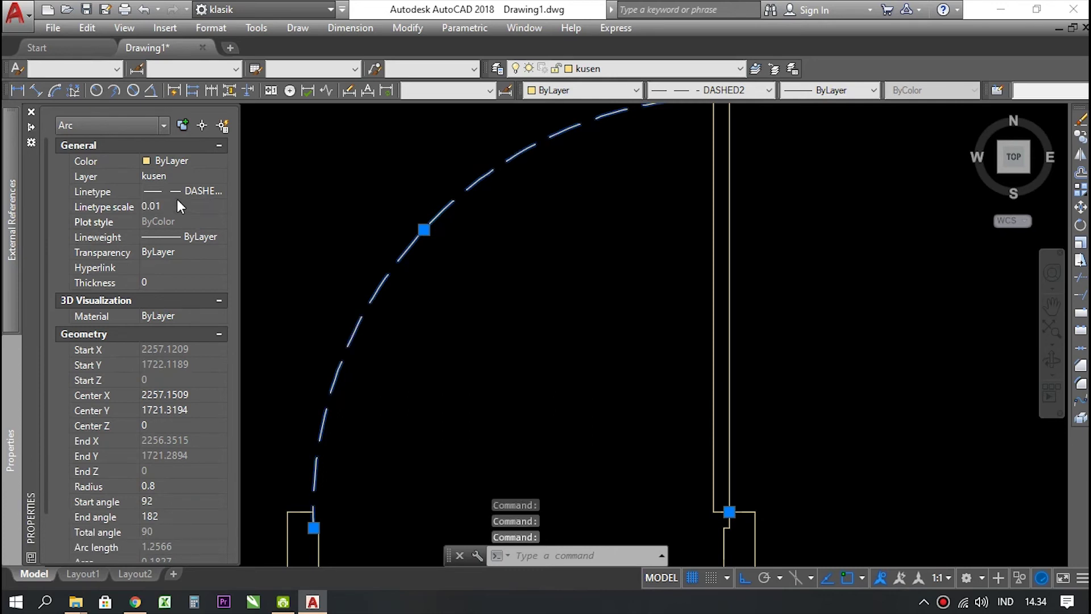
key("Escape")
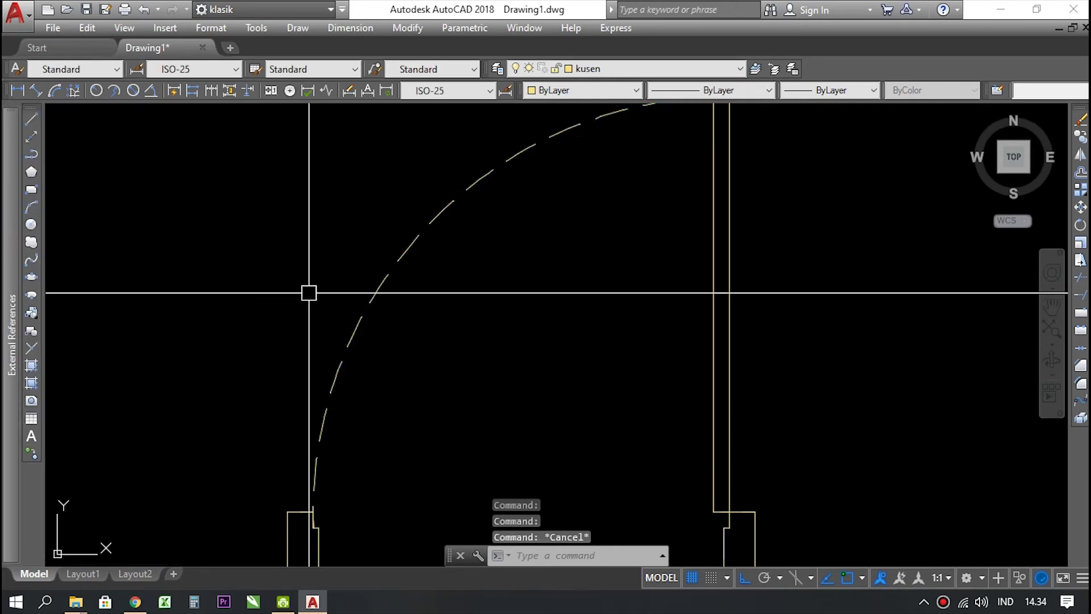
- Examine the dashed swing arc and the door's size and position relative to the surrounding walls
scroll(421, 358, "down", 3)
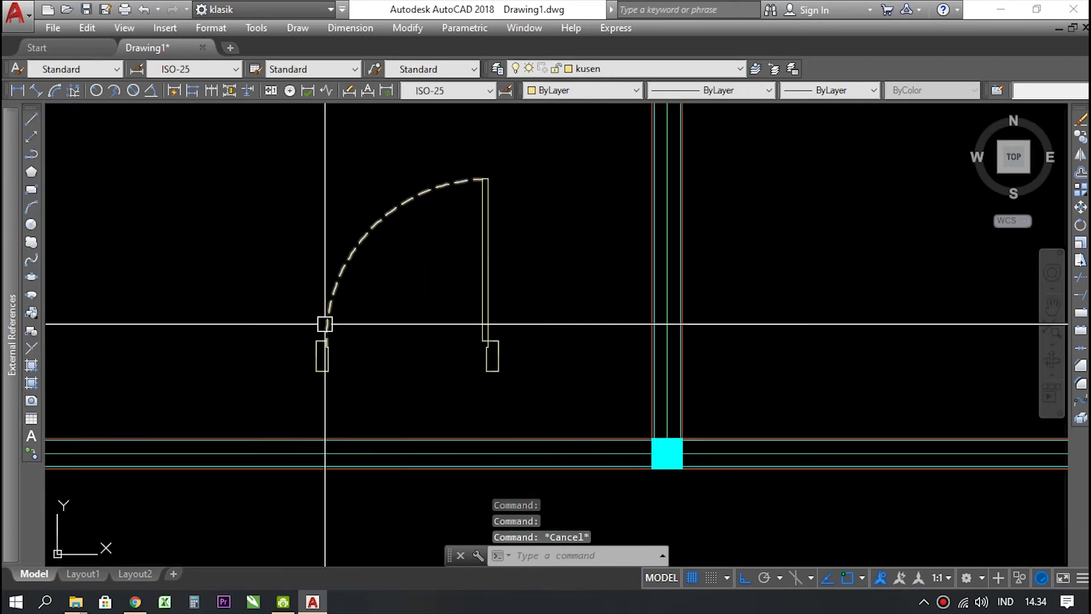
left_click(398, 211)
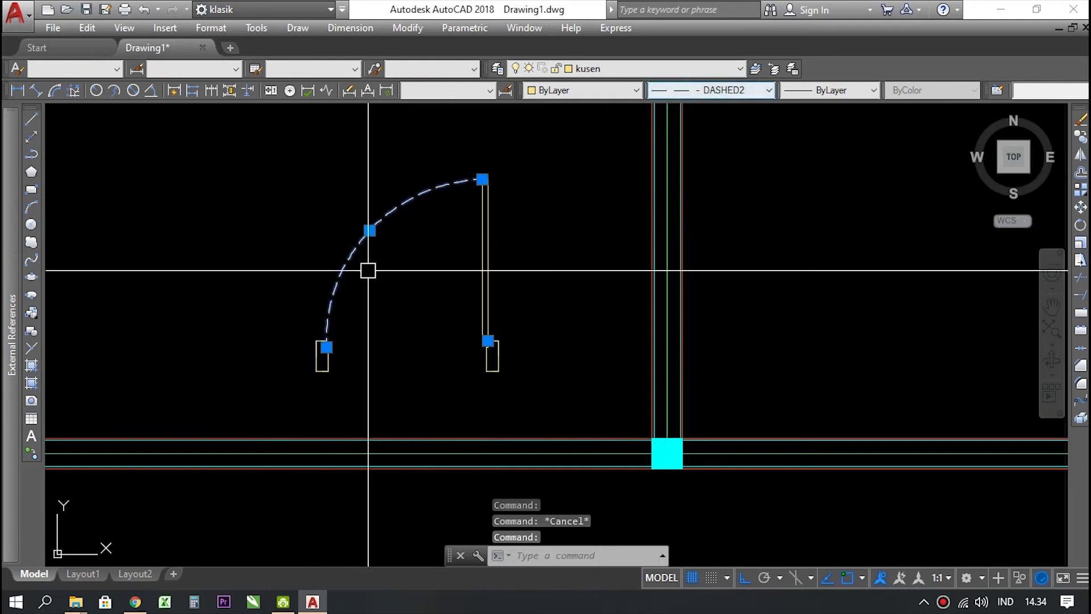
key("Escape")
scroll(343, 356, "down", 3)
scroll(341, 367, "up", 3)
scroll(515, 361, "down", 4)
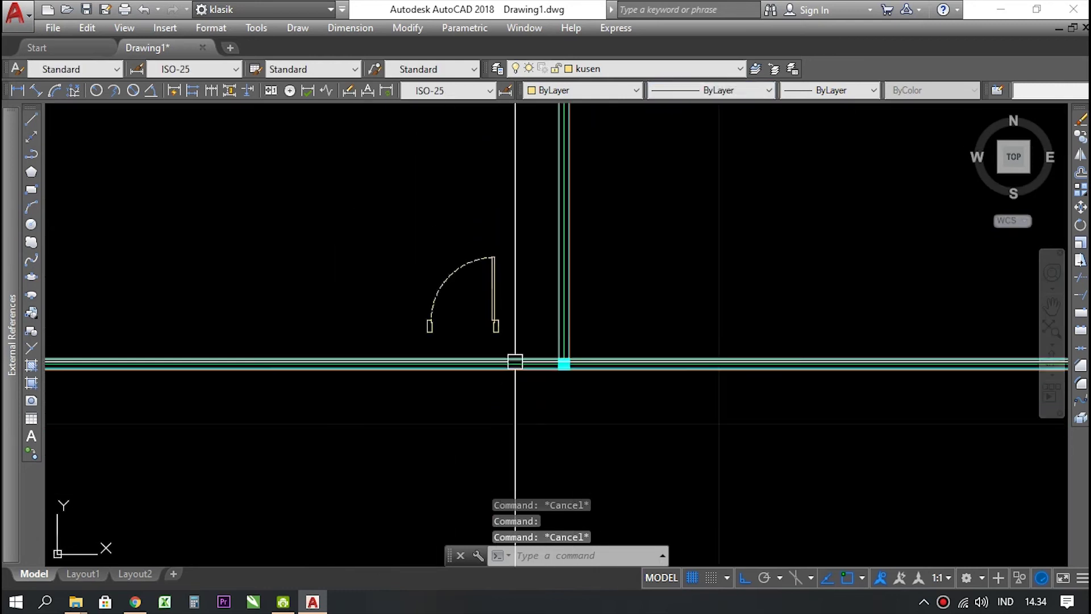
scroll(505, 354, "up", 4)
scroll(507, 386, "down", 4)
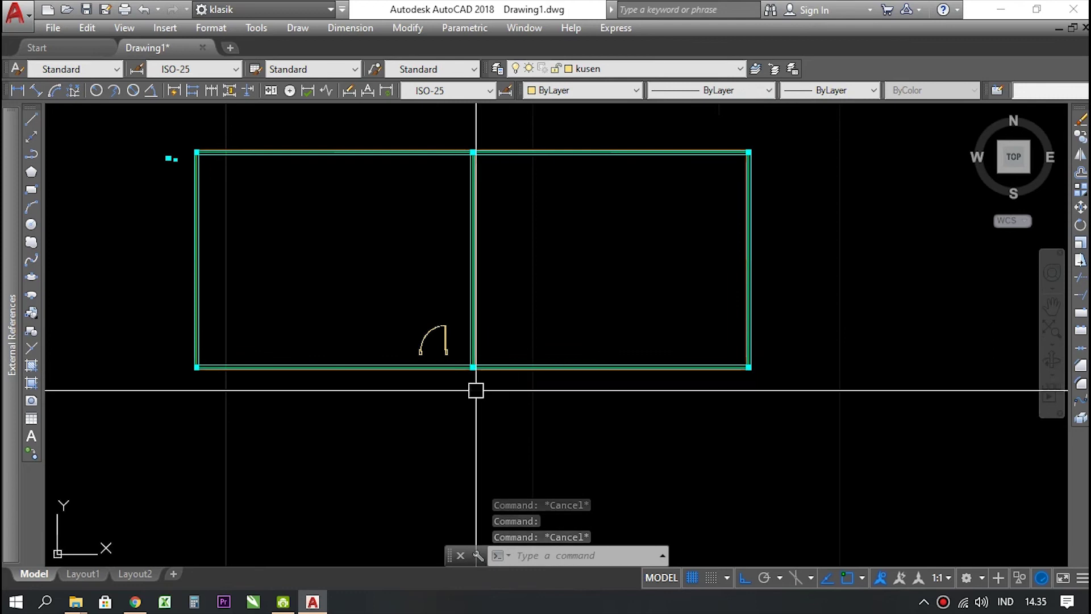
scroll(475, 387, "up", 6)
scroll(499, 387, "down", 5)
scroll(511, 338, "up", 5)
scroll(244, 273, "down", 2)
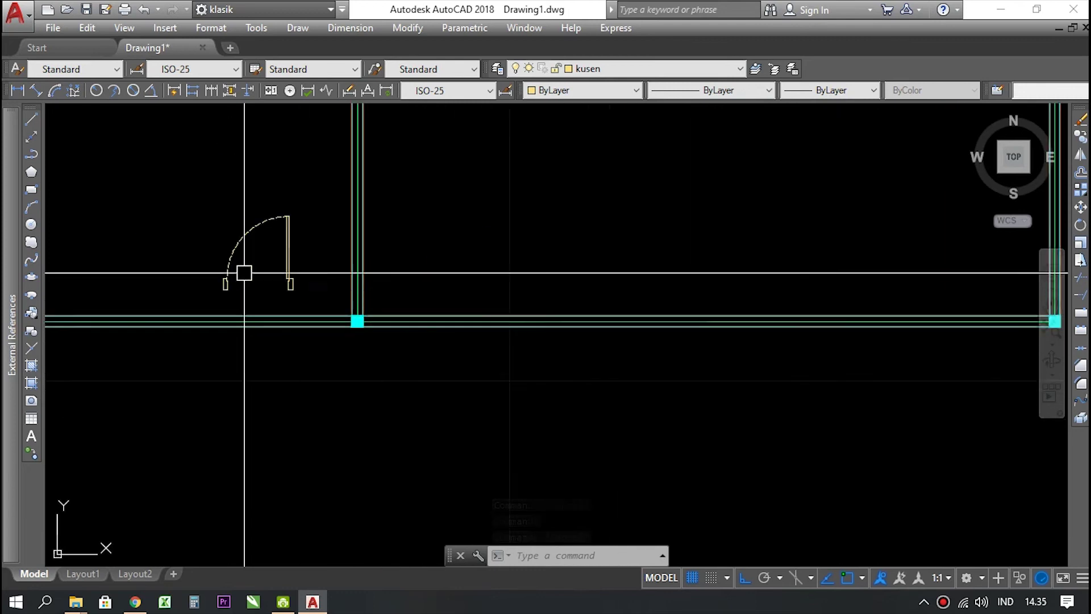
- Move the complete door into the lower wall, snapping its right jamb's outer lower corner to the middle column's lower-left corner
scroll(153, 176, "up", 2)
left_click(153, 177)
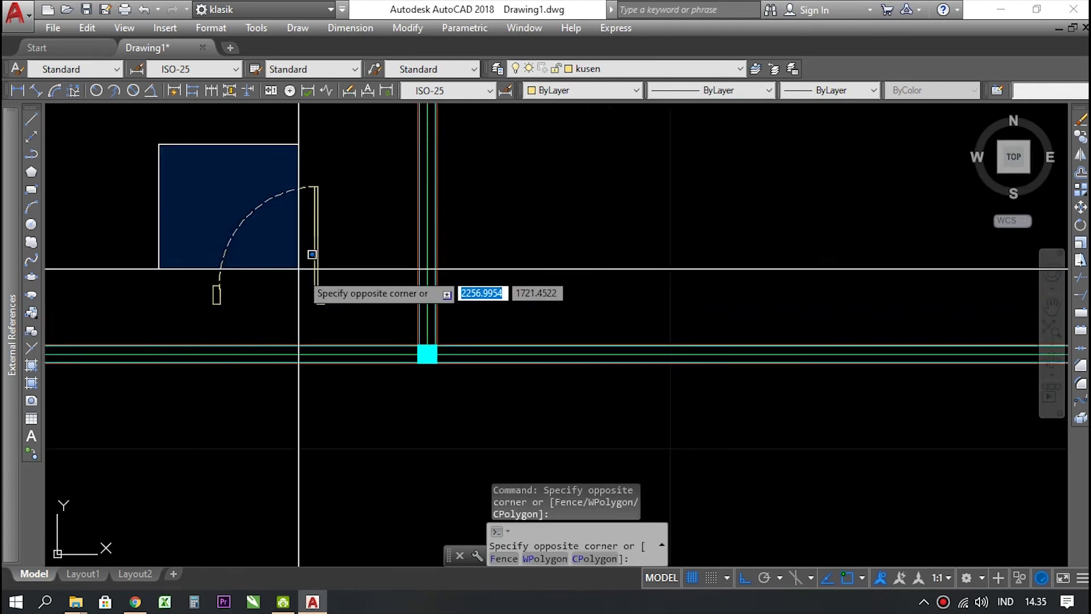
left_click(360, 316)
scroll(329, 322, "up", 4)
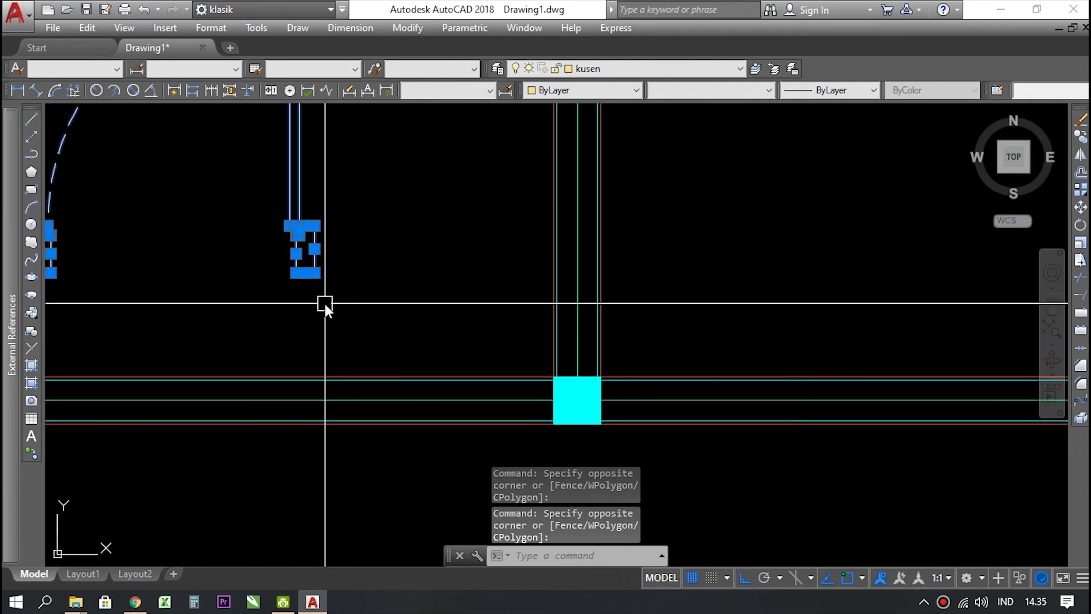
type("M")
key("Return")
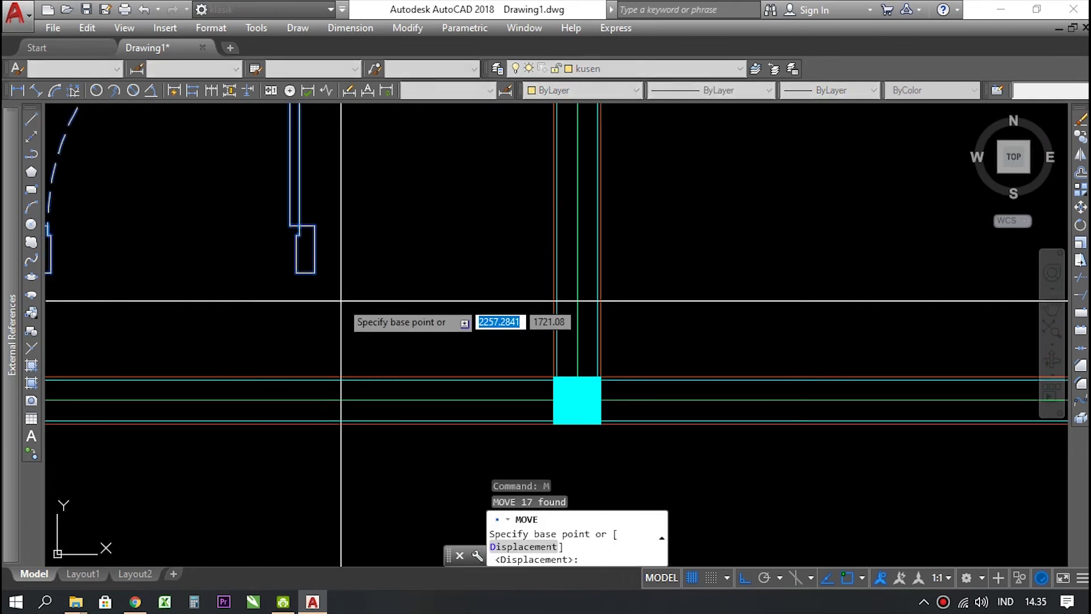
left_click(311, 269)
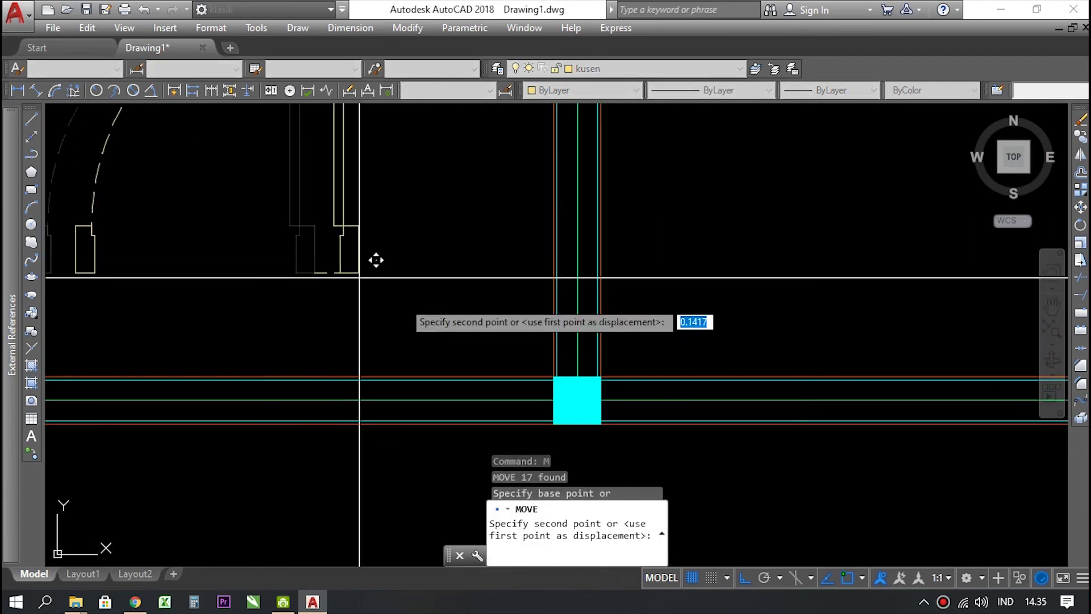
scroll(557, 424, "up", 2)
scroll(559, 424, "up", 5)
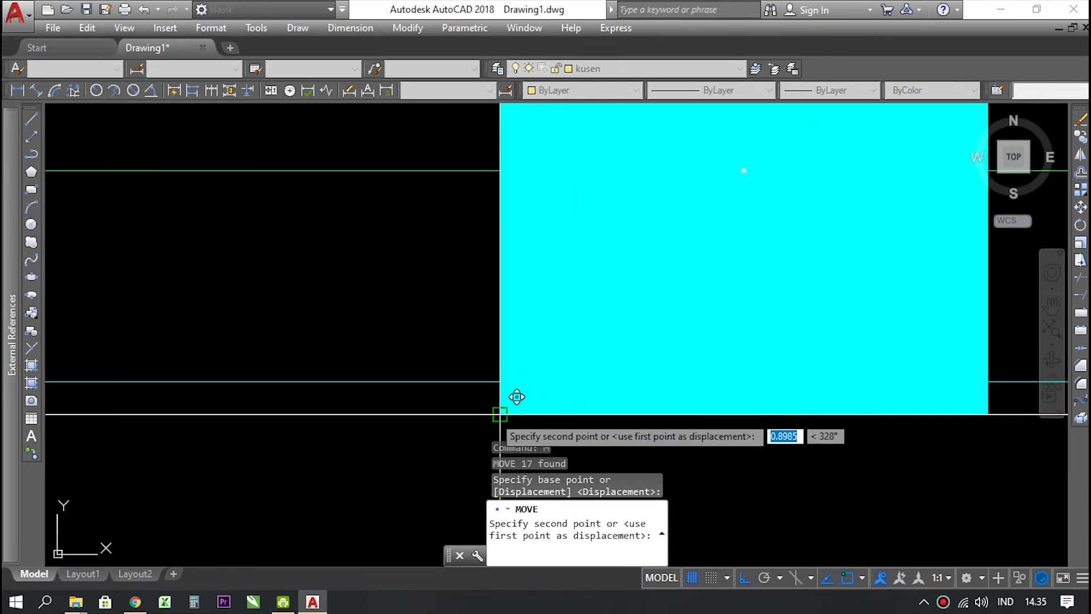
left_click(517, 396)
scroll(455, 353, "down", 7)
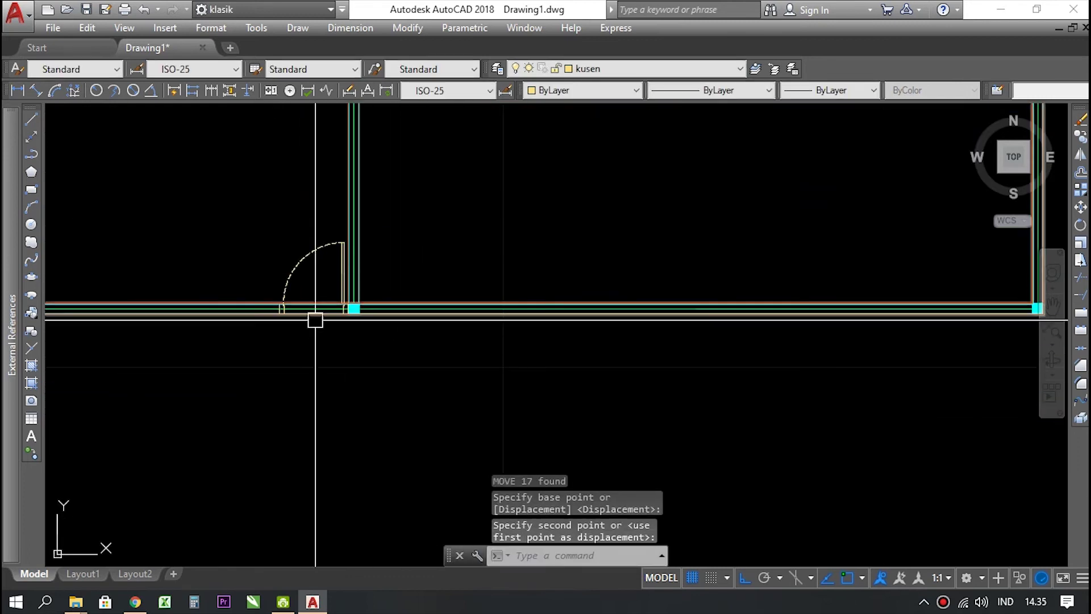
- Copy the complete door from the middle column to the lower-left corner of the column at the right end of the lower wall
middle_click_drag(316, 320, 256, 316)
scroll(617, 358, "down", 2)
scroll(363, 335, "up", 6)
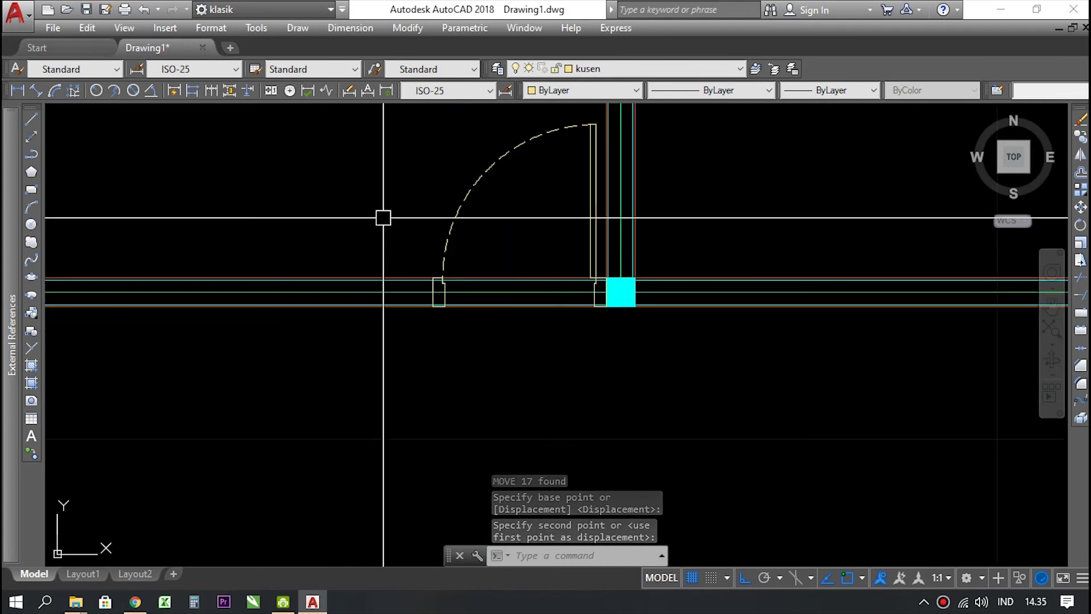
middle_click_drag(386, 93, 339, 163)
left_click(339, 163)
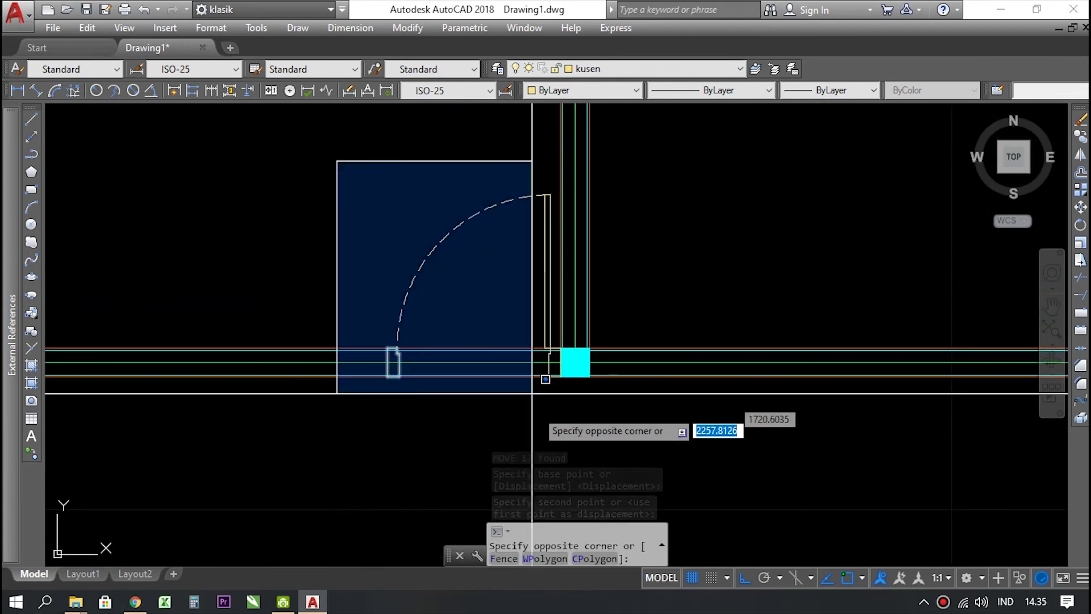
left_click(570, 432)
scroll(582, 384, "up", 3)
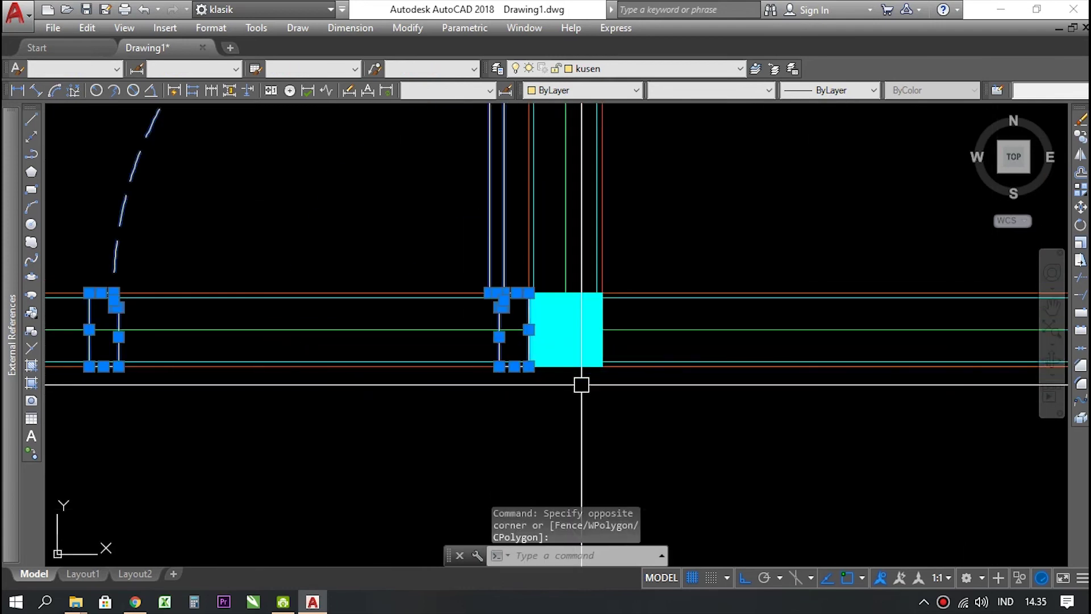
type("co")
key("Return")
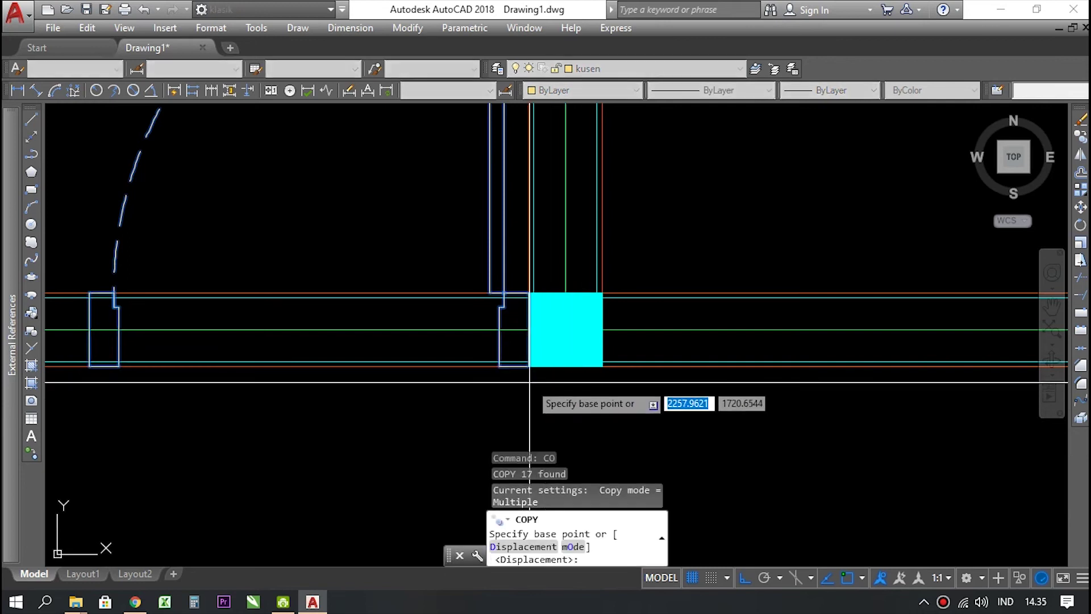
left_click(529, 366)
scroll(343, 392, "down", 5)
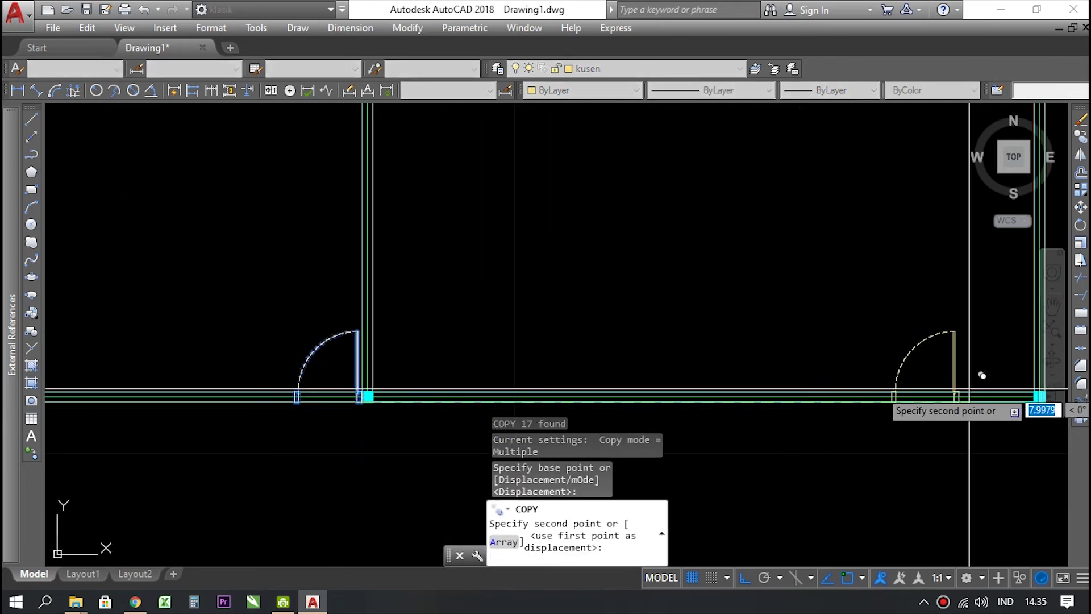
scroll(1023, 392, "up", 4)
scroll(892, 382, "down", 4)
scroll(892, 383, "up", 10)
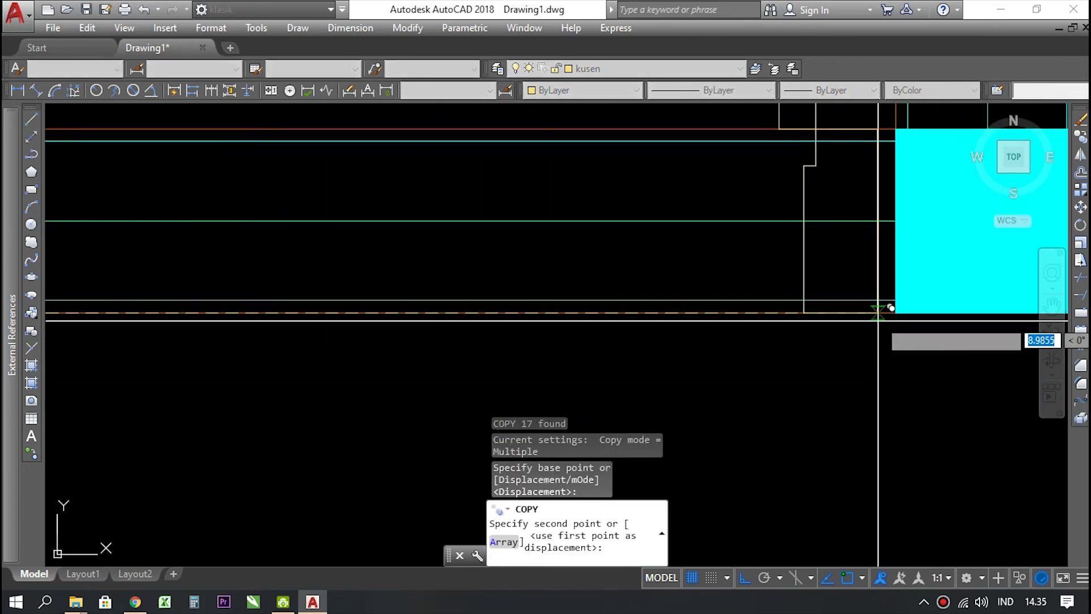
scroll(895, 312, "down", 4)
left_click(806, 363)
scroll(806, 362, "down", 2)
key("Escape")
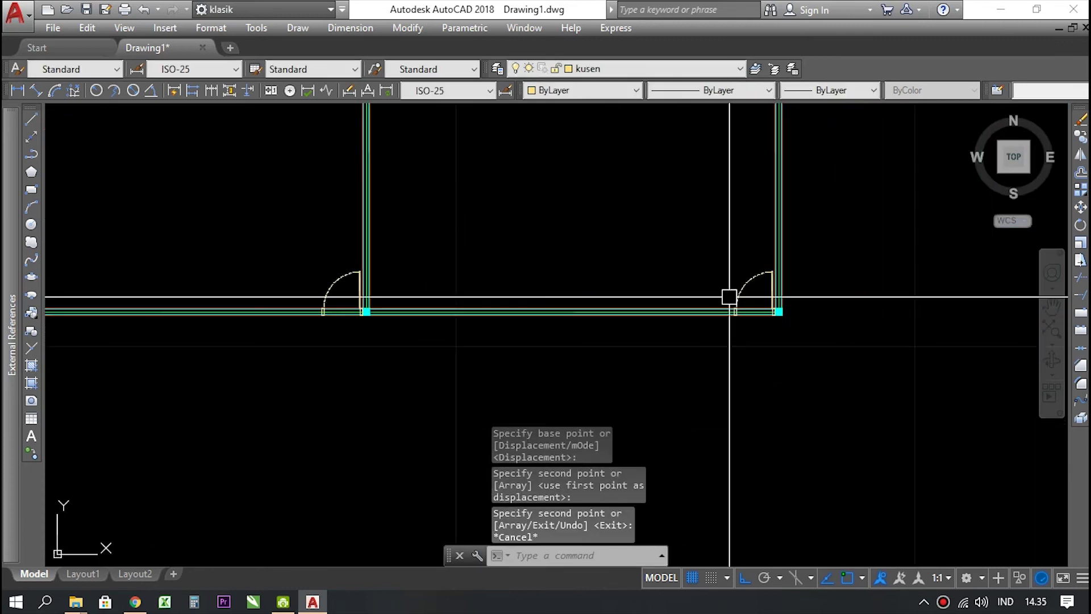
- Turn off the as layer to hide the wall centerlines
scroll(380, 356, "up", 3)
scroll(463, 299, "down", 2)
scroll(418, 322, "up", 6)
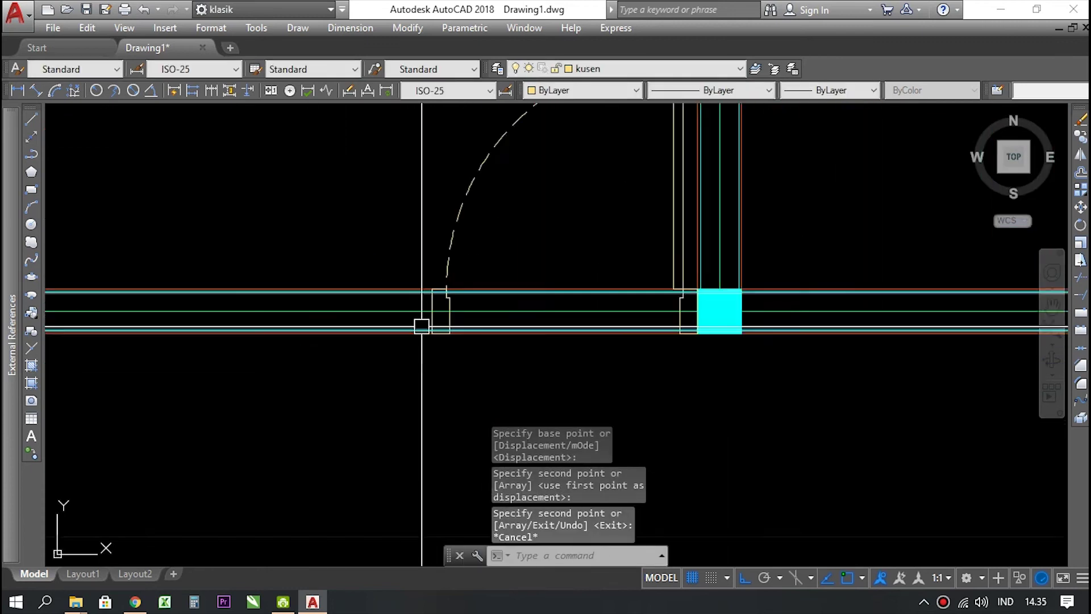
scroll(470, 304, "down", 4)
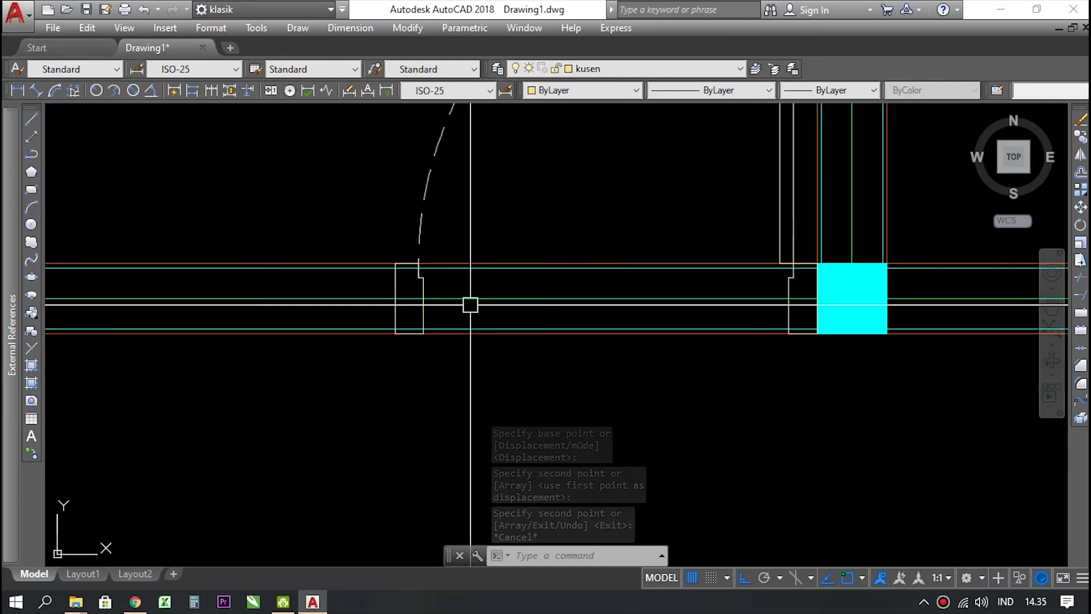
scroll(536, 319, "down", 5)
scroll(443, 301, "up", 5)
scroll(394, 353, "down", 4)
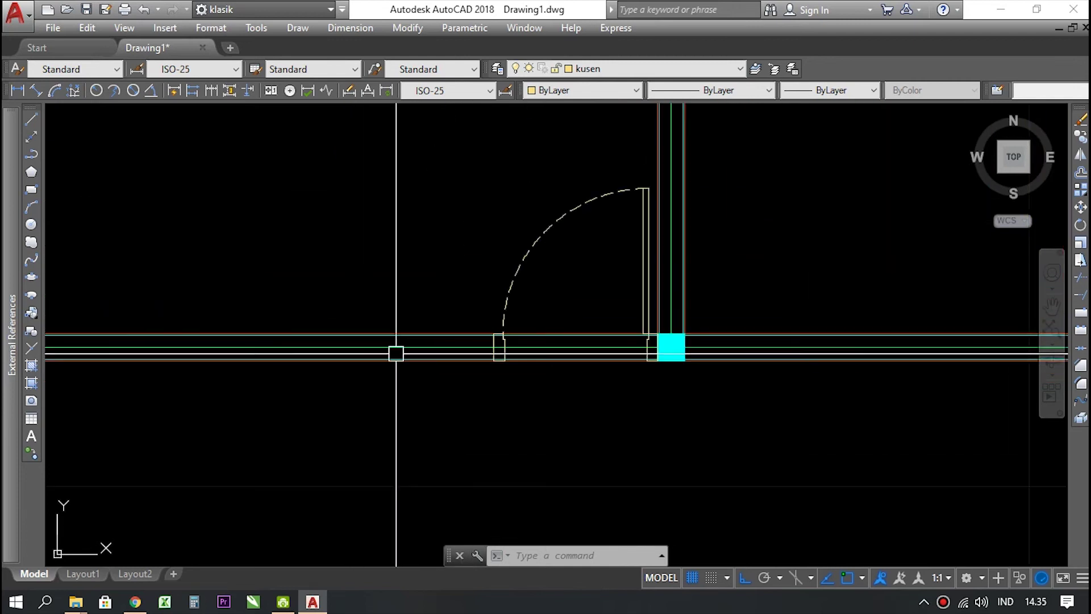
scroll(546, 349, "up", 4)
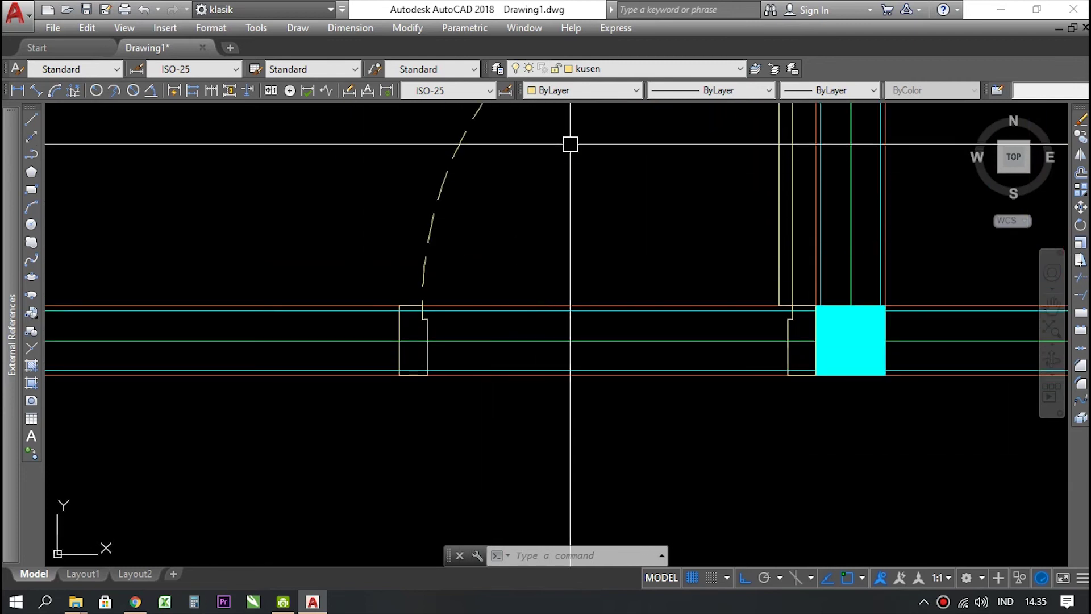
left_click(581, 70)
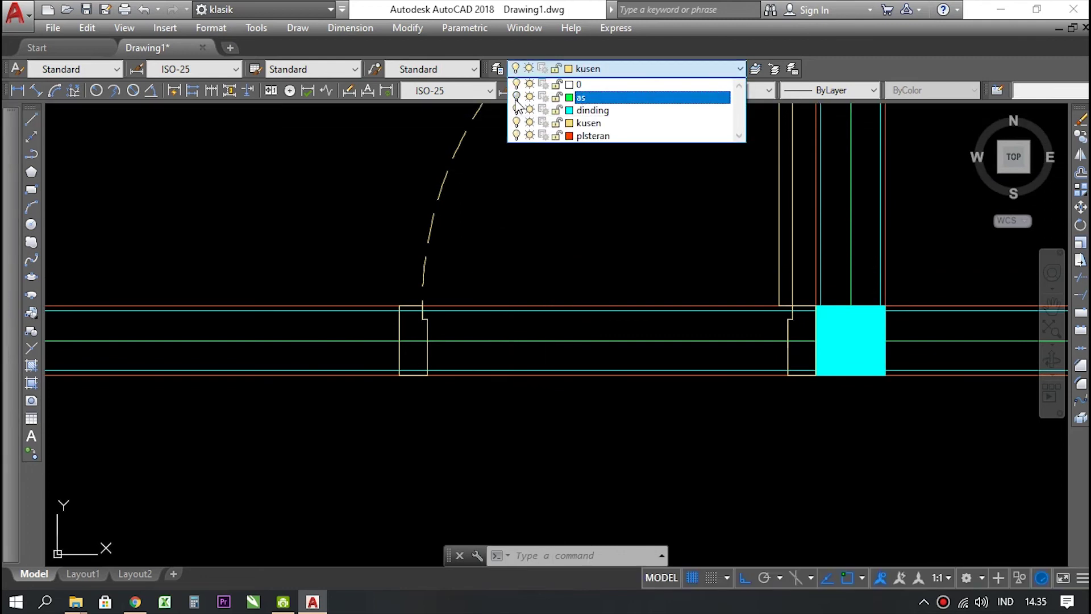
left_click(490, 210)
- Examine how the wall and plaster lines run through both door openings in the lower wall
scroll(511, 341, "down", 7)
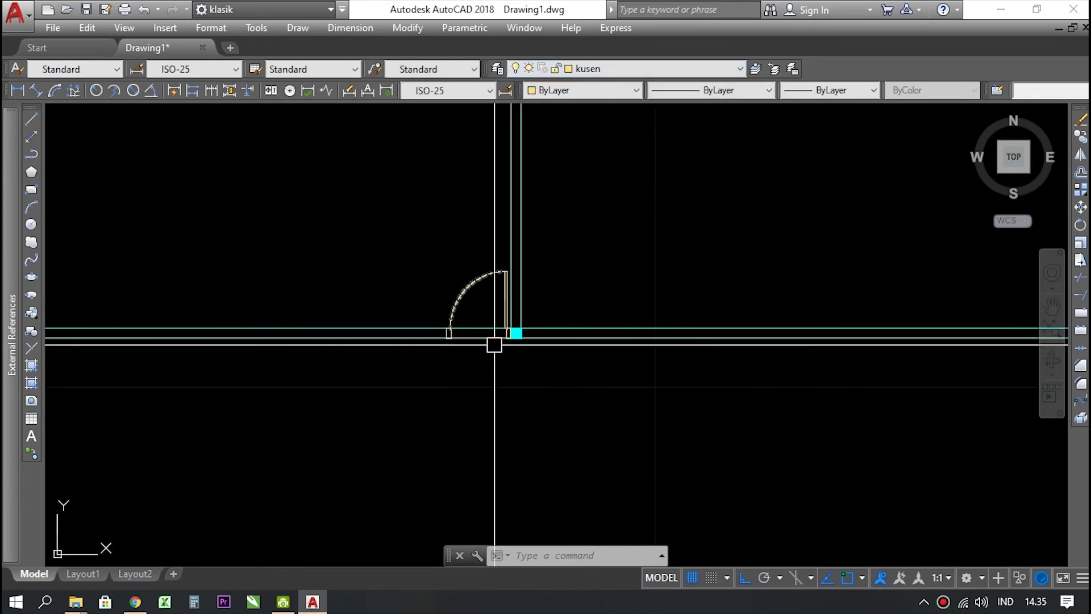
scroll(407, 288, "up", 5)
scroll(541, 231, "down", 8)
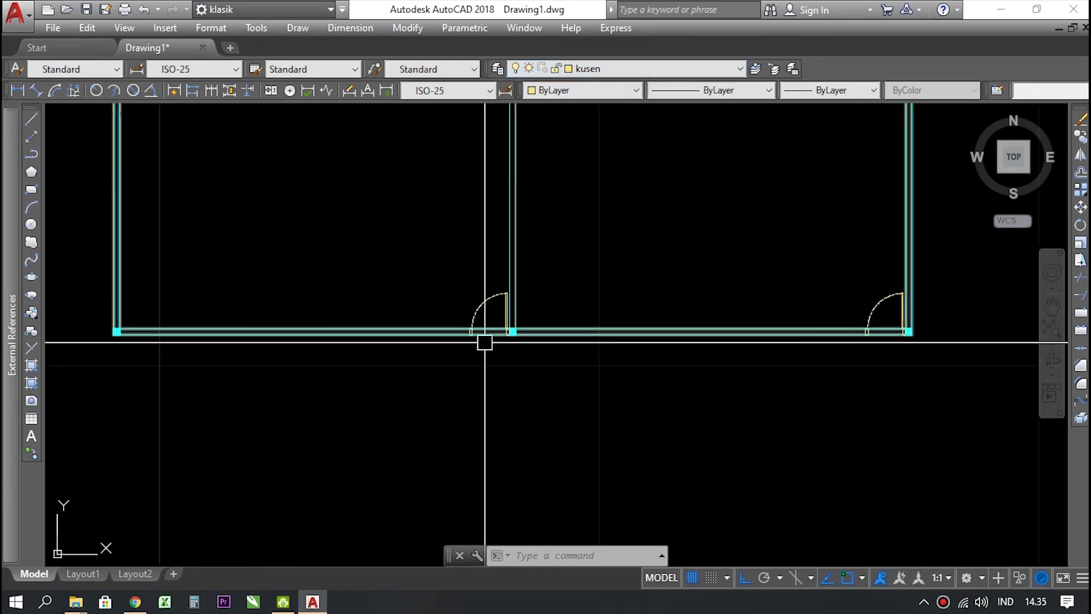
scroll(393, 306, "up", 6)
scroll(392, 306, "up", 6)
scroll(500, 244, "down", 4)
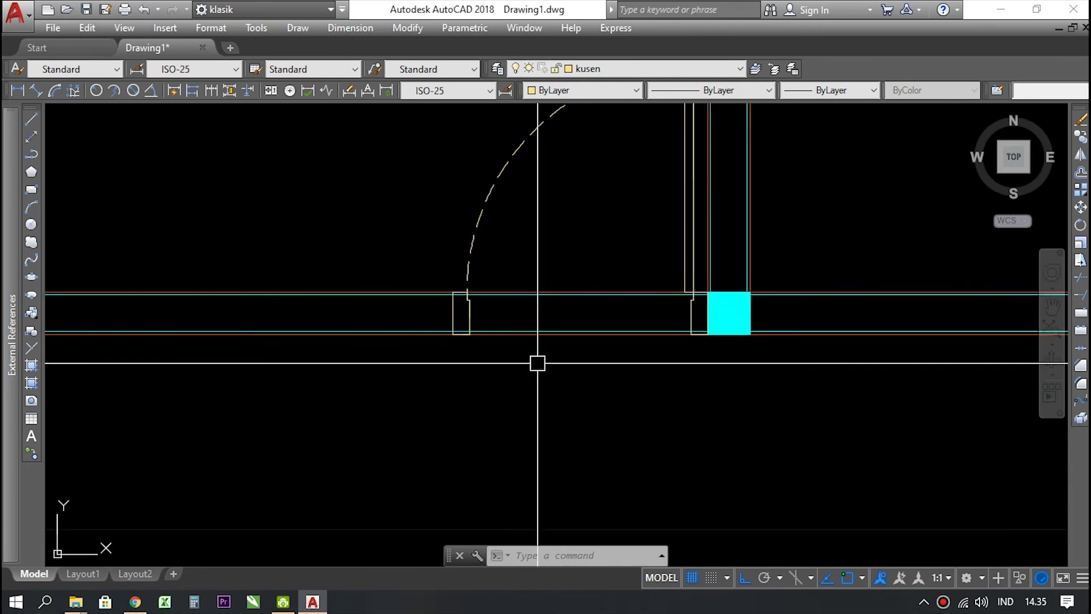
scroll(576, 344, "down", 2)
scroll(576, 344, "up", 4)
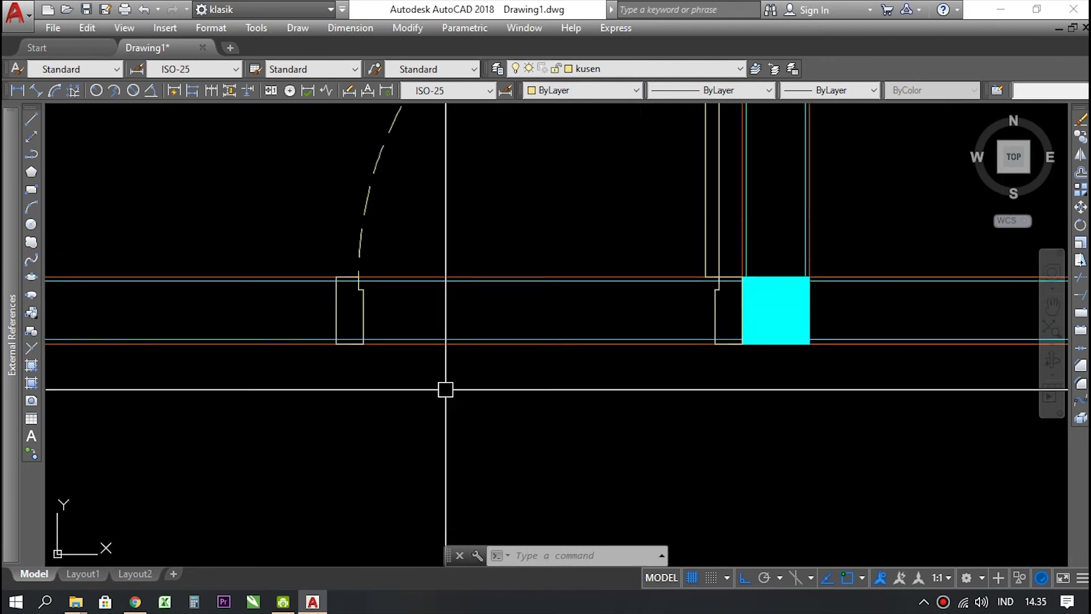
scroll(346, 304, "up", 6)
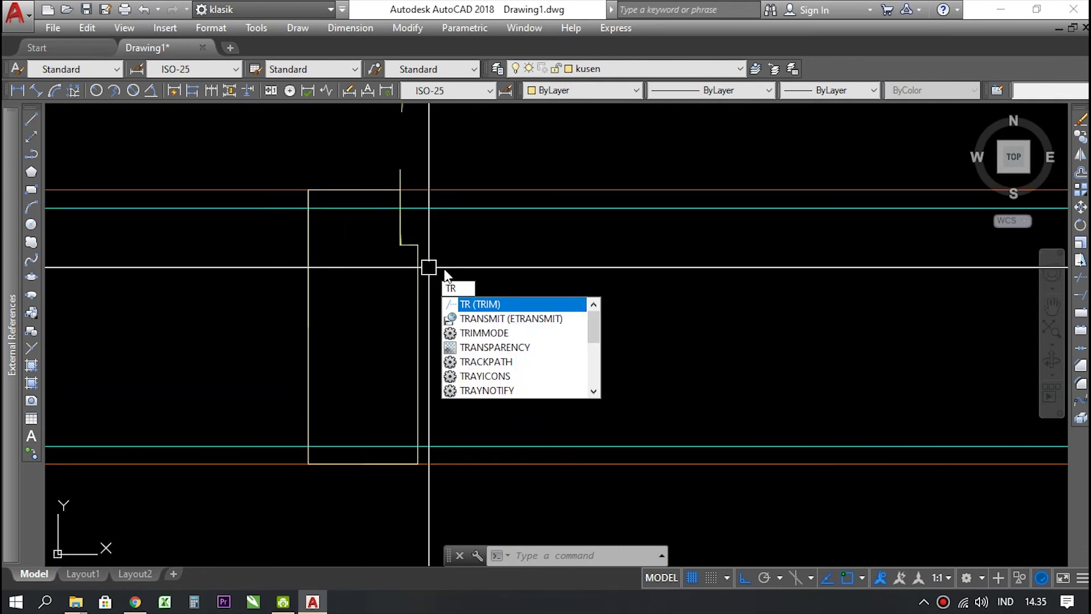
key("Return")
key("Return")
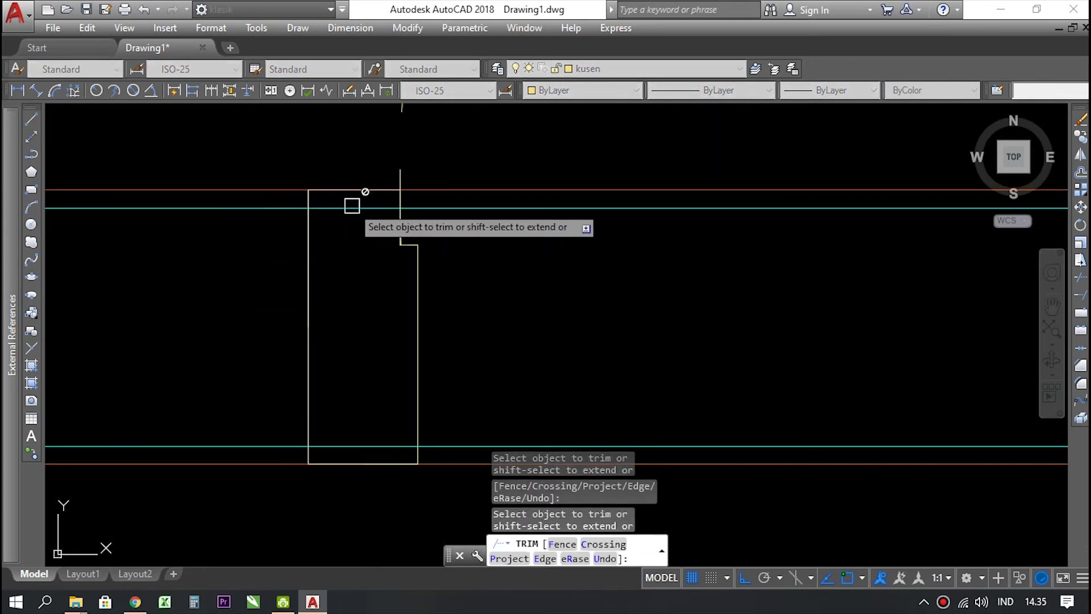
scroll(392, 449, "down", 8)
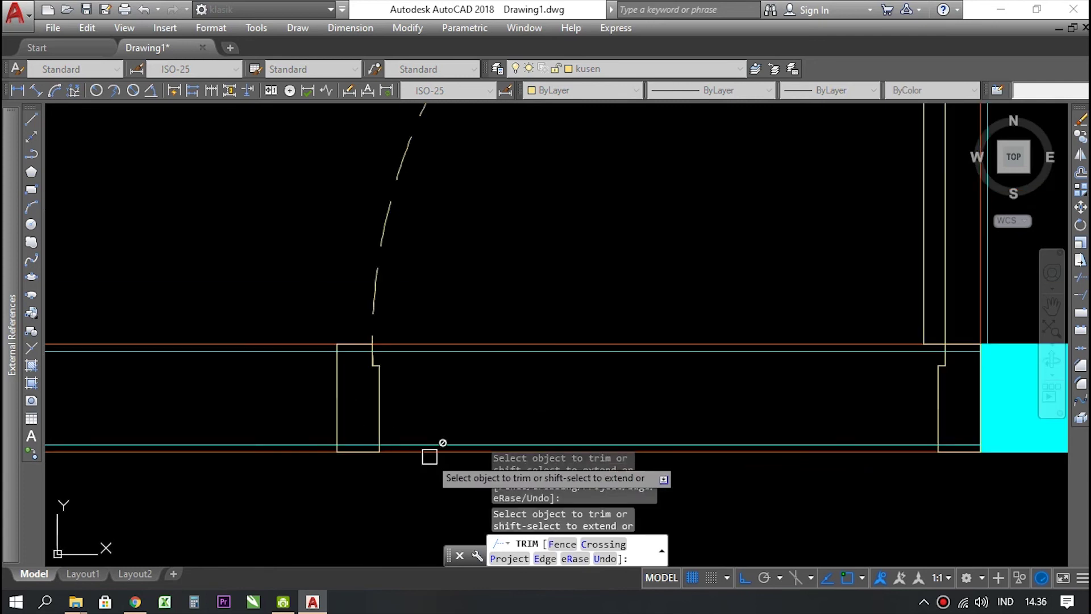
scroll(694, 439, "up", 4)
scroll(369, 438, "down", 5)
scroll(750, 420, "up", 5)
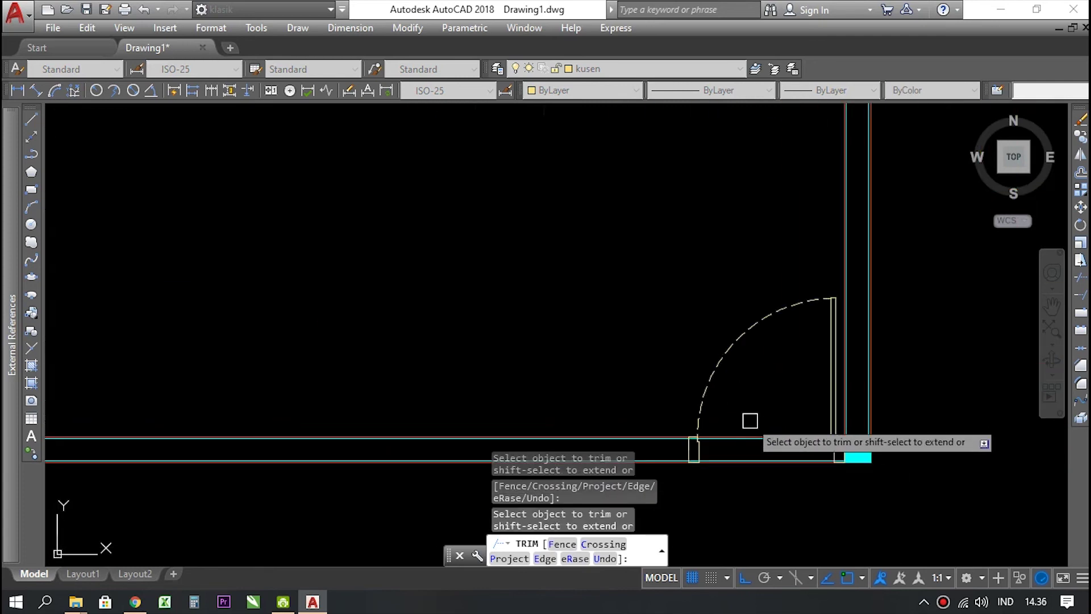
scroll(445, 452, "down", 5)
scroll(467, 424, "up", 6)
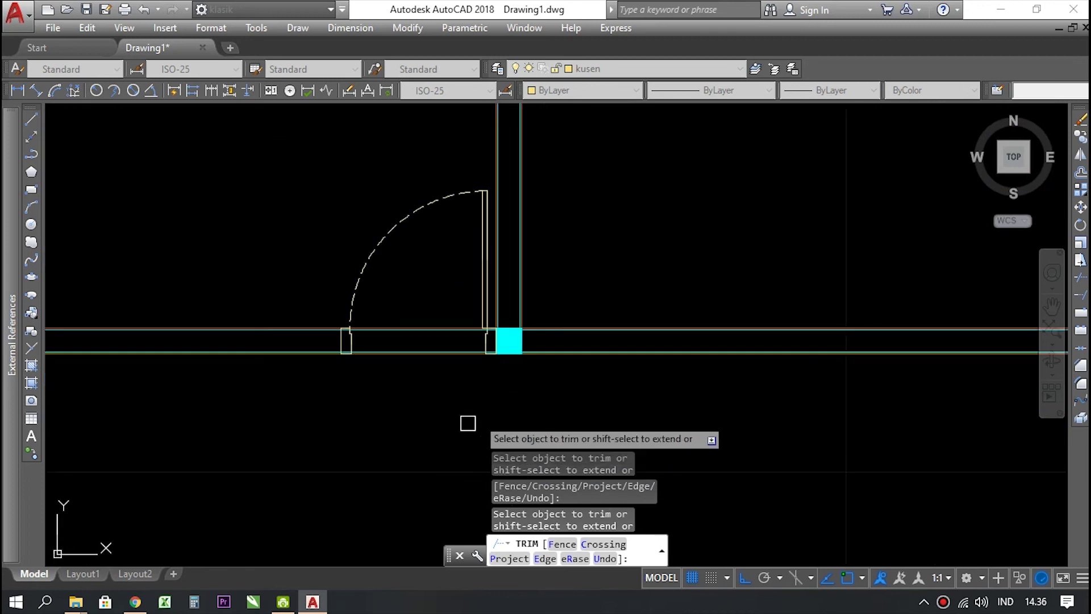
left_click(408, 317)
scroll(470, 324, "down", 3)
key("Escape")
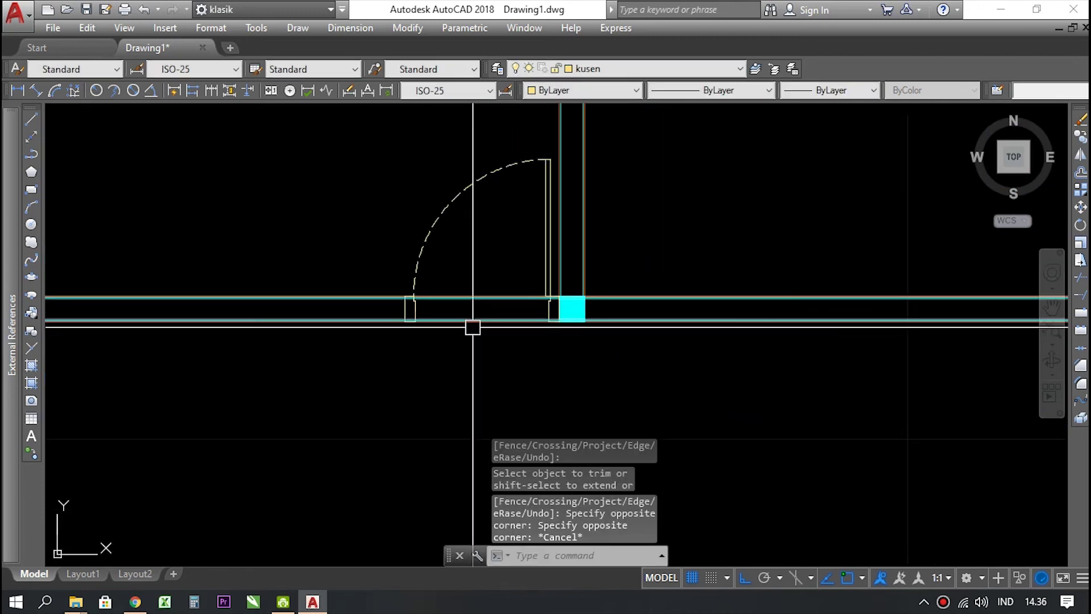
- Check the extent of the wall and plaster multilines at the left door by selecting them, and clear the selections
left_click(346, 292)
scroll(461, 375, "down", 6)
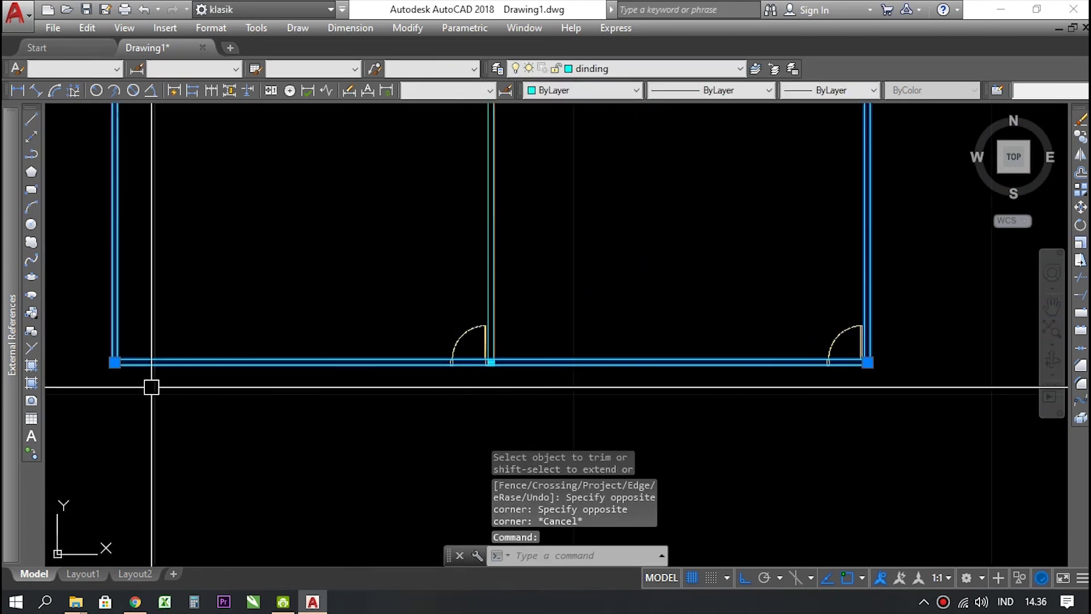
scroll(91, 393, "up", 4)
scroll(348, 357, "down", 2)
key("Escape")
scroll(701, 336, "up", 8)
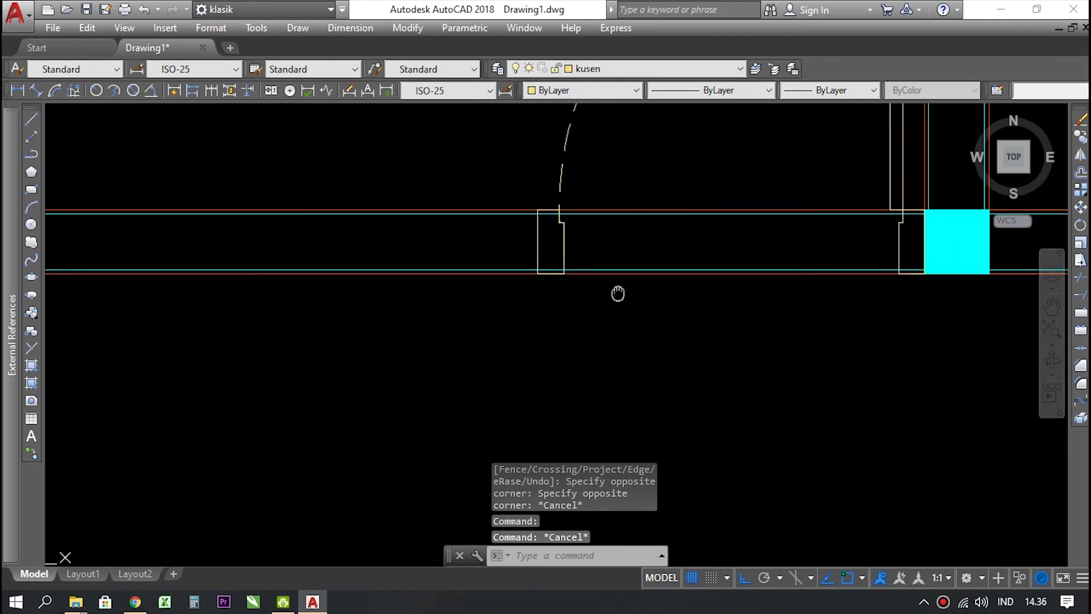
scroll(492, 291, "up", 4)
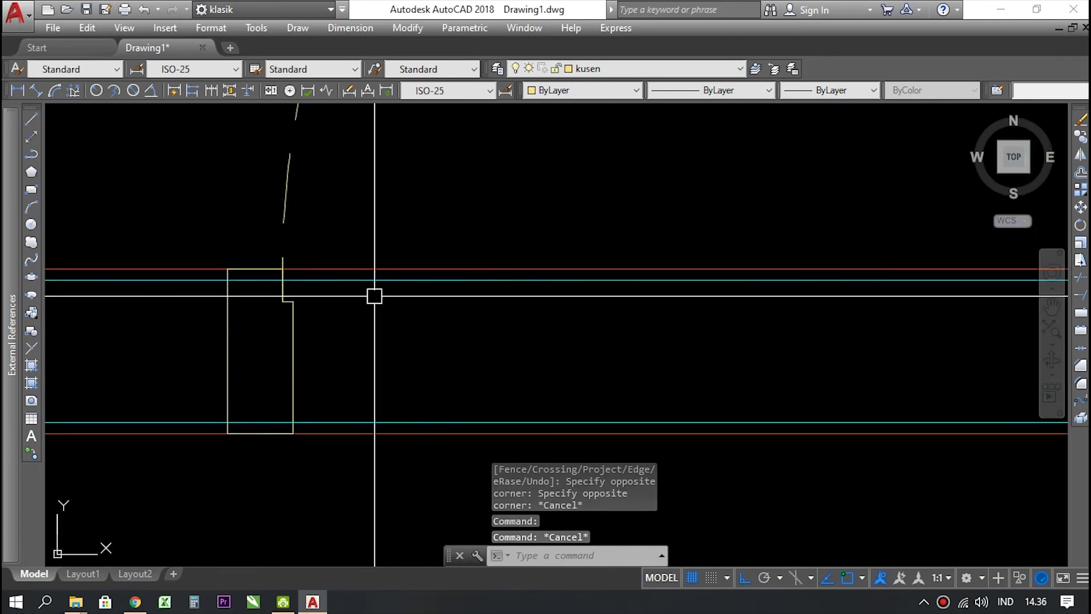
scroll(341, 341, "down", 4)
scroll(280, 340, "up", 4)
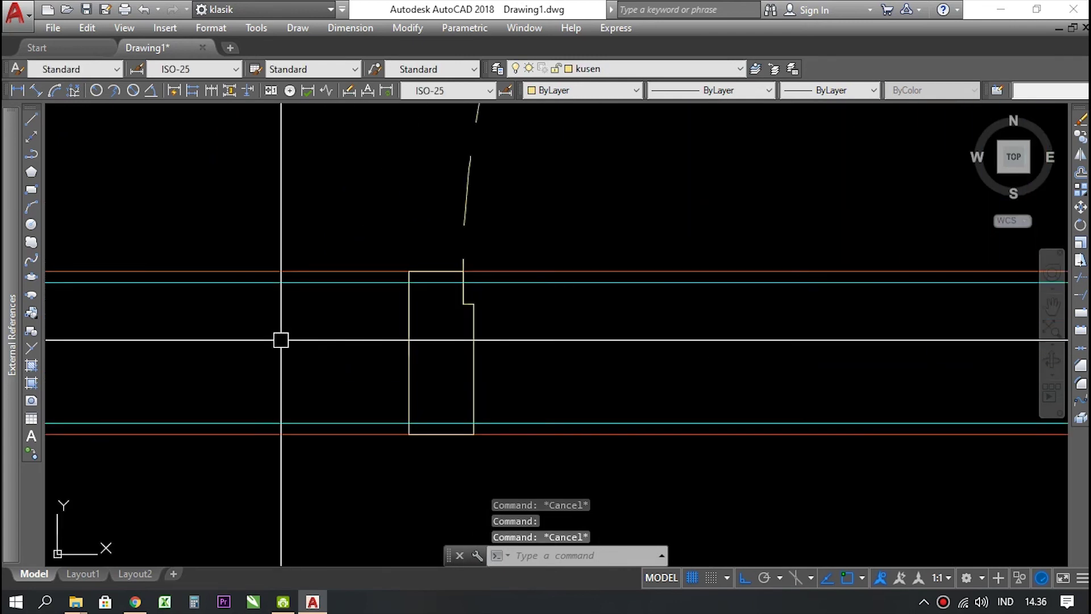
left_click(281, 290)
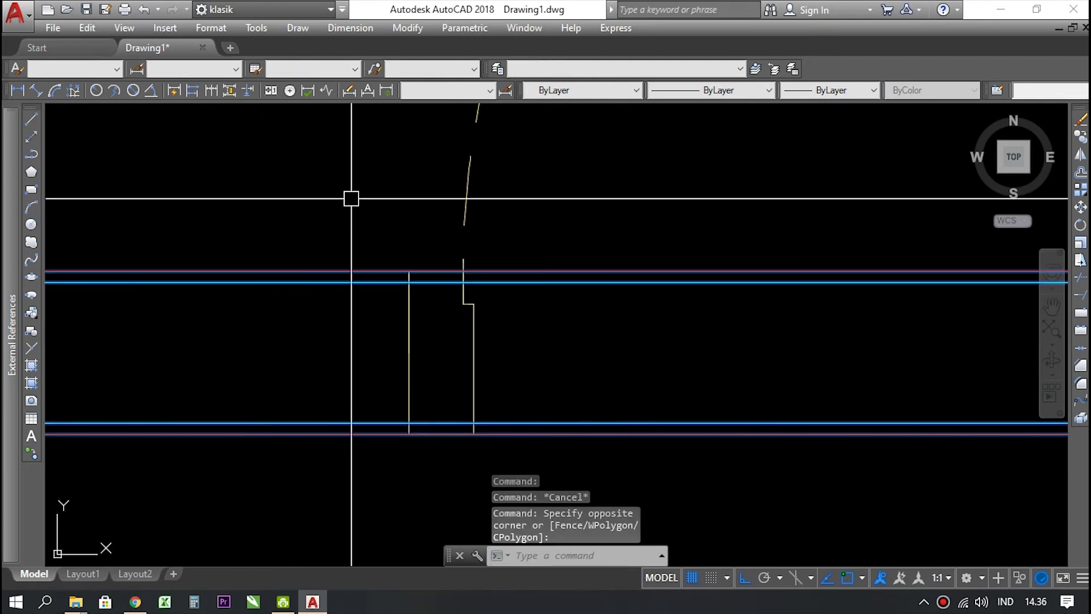
key("Escape")
scroll(521, 358, "down", 3)
scroll(364, 316, "down", 2)
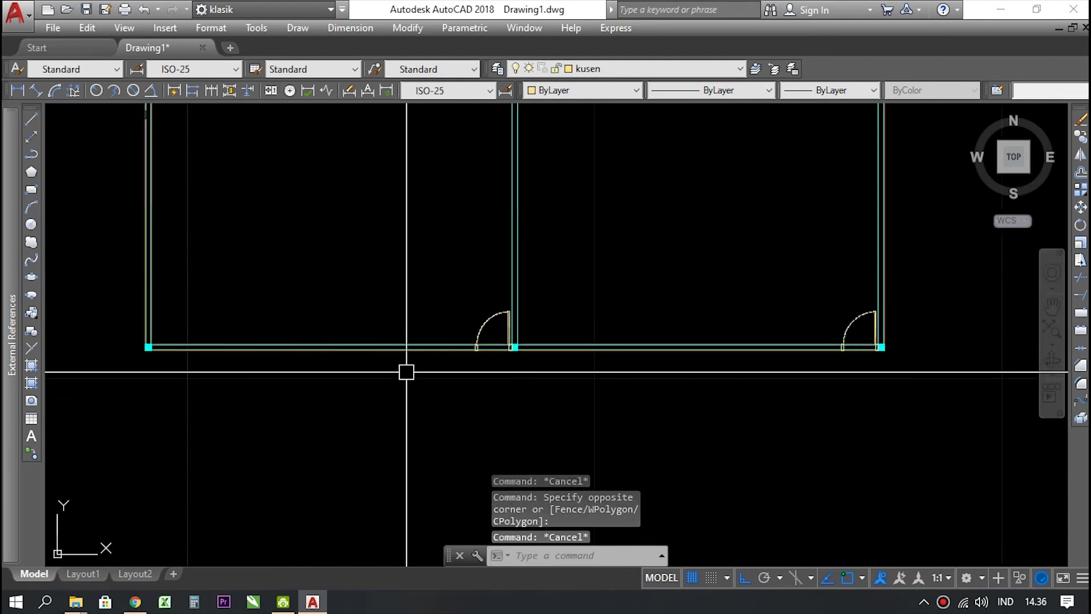
- Explode the wall and plaster multilines of the lower wall into separate lines
scroll(406, 372, "up", 4)
left_click(482, 273)
left_click(441, 341)
scroll(470, 289, "up", 4)
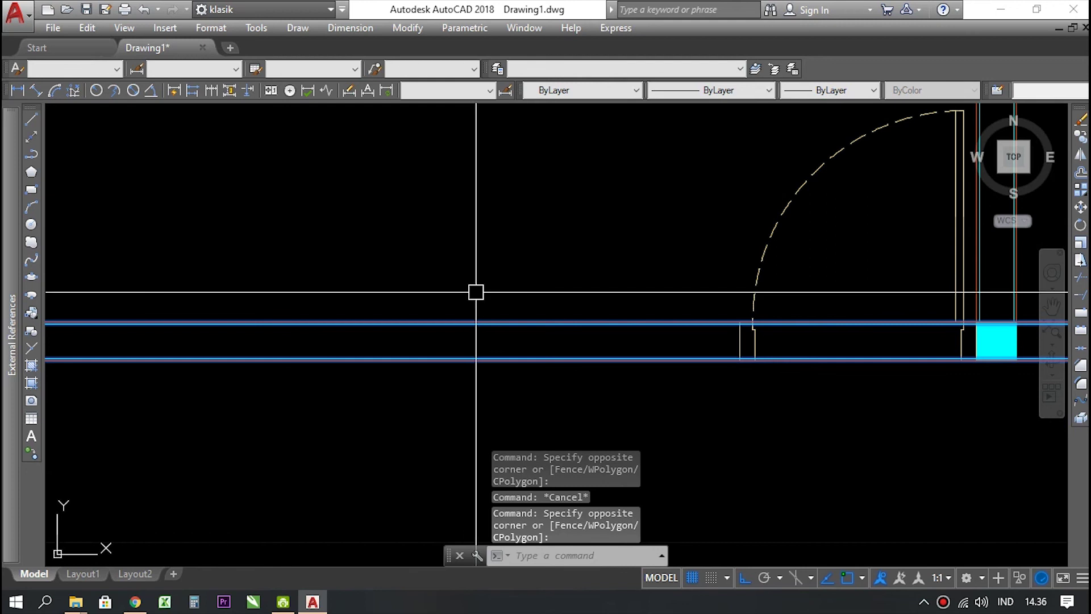
type("x")
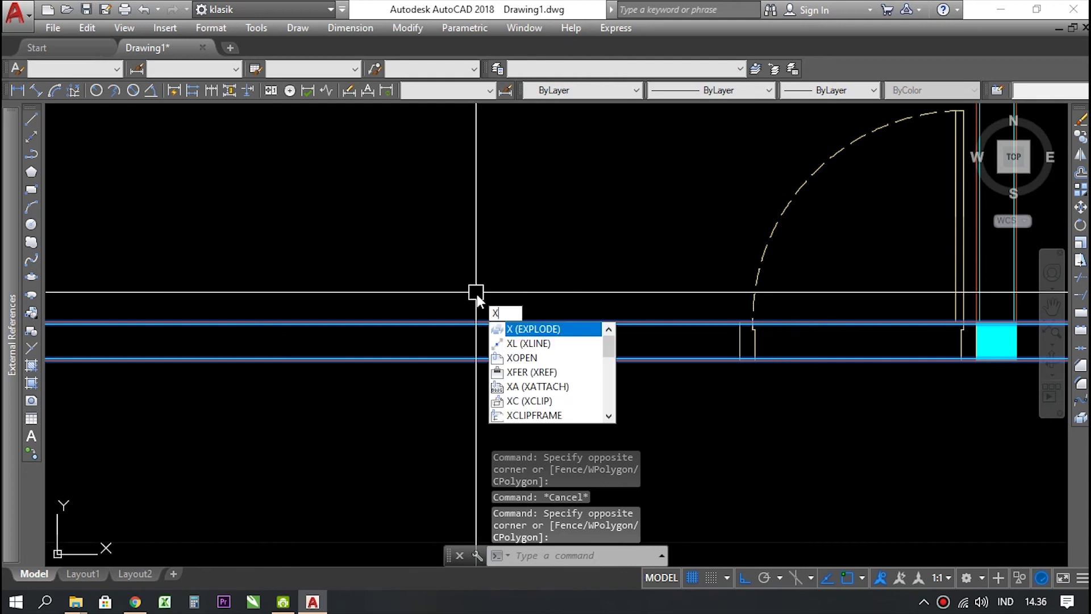
key("Return")
- Try to trim the wall and plaster lines running past the left jamb of the left door
scroll(754, 360, "up", 5)
mouse_move(754, 360)
middle_mouse_down()
mouse_move(764, 354)
mouse_move(662, 358)
middle_mouse_up()
type("tr")
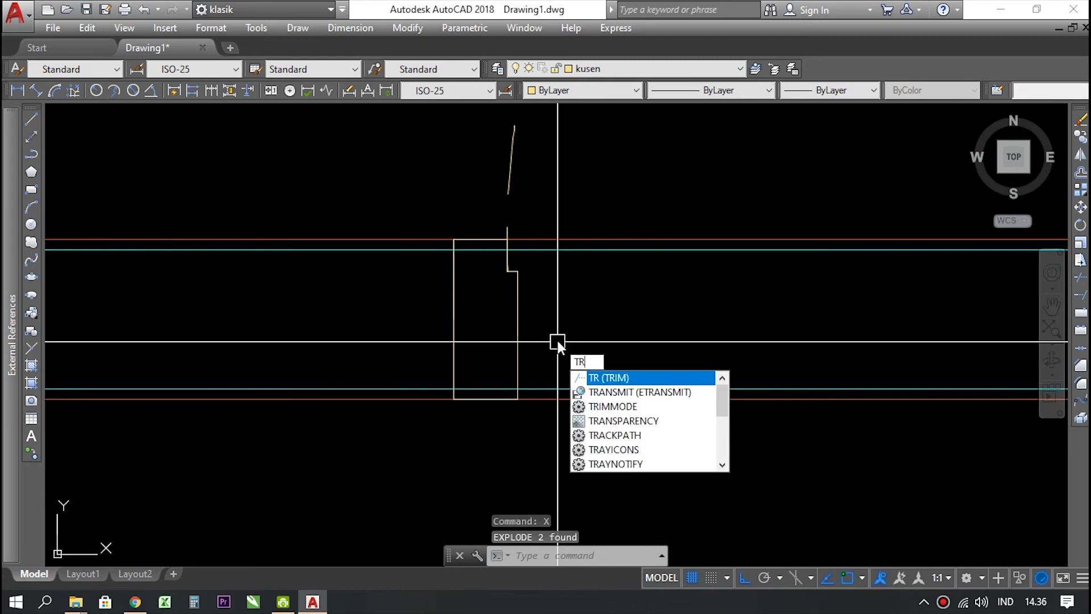
key("Return")
key("Return")
left_click(547, 399)
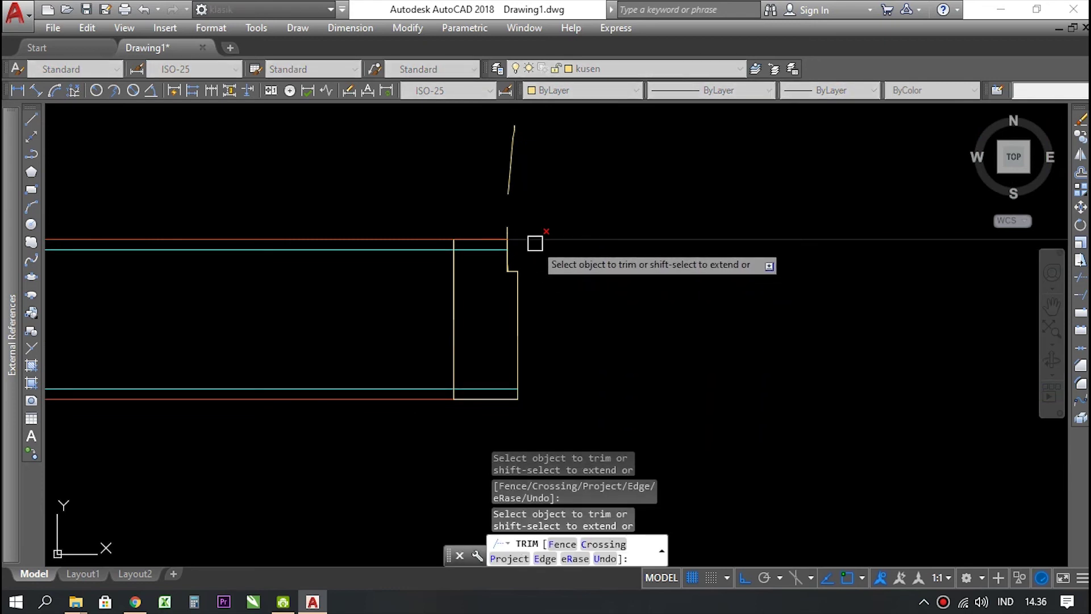
scroll(458, 280, "down", 3)
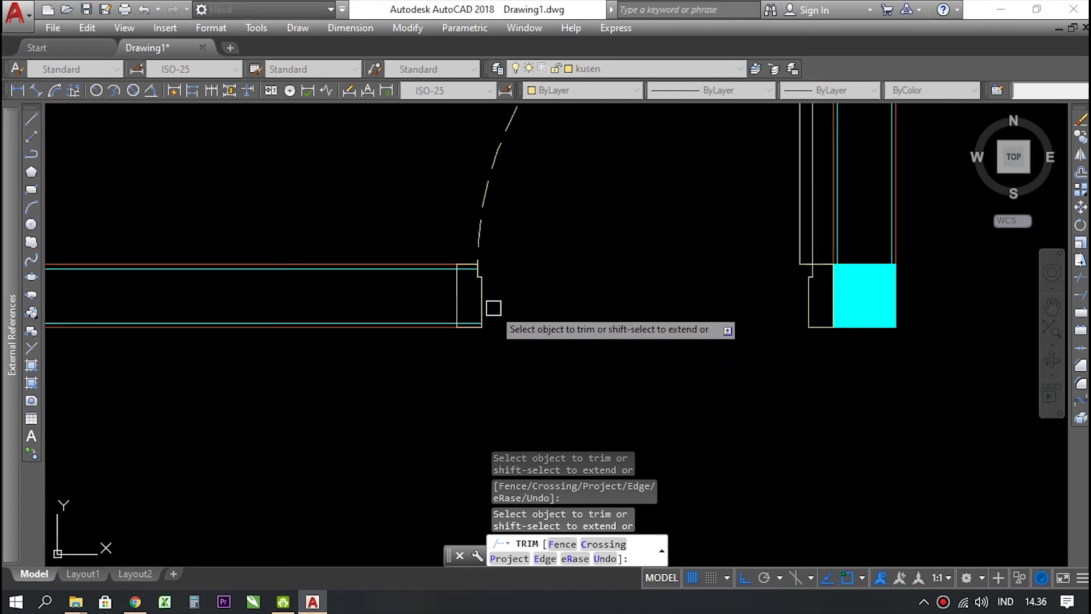
key("Escape")
scroll(531, 317, "down", 5)
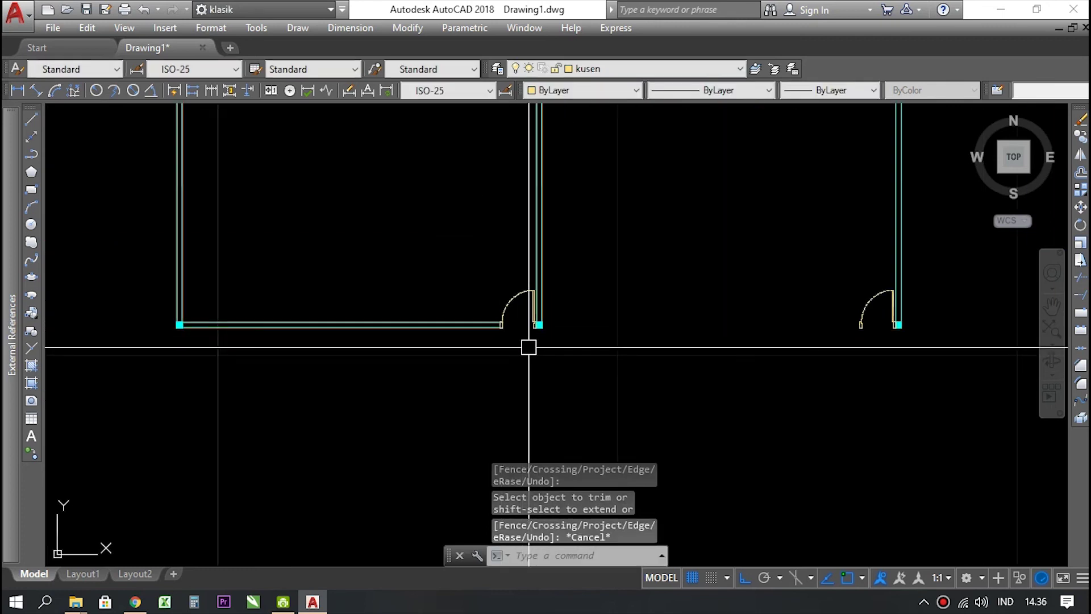
- Undo the last trim of the lower wall lines
scroll(442, 280, "up", 2)
scroll(494, 325, "up", 4)
key("ctrl+z")
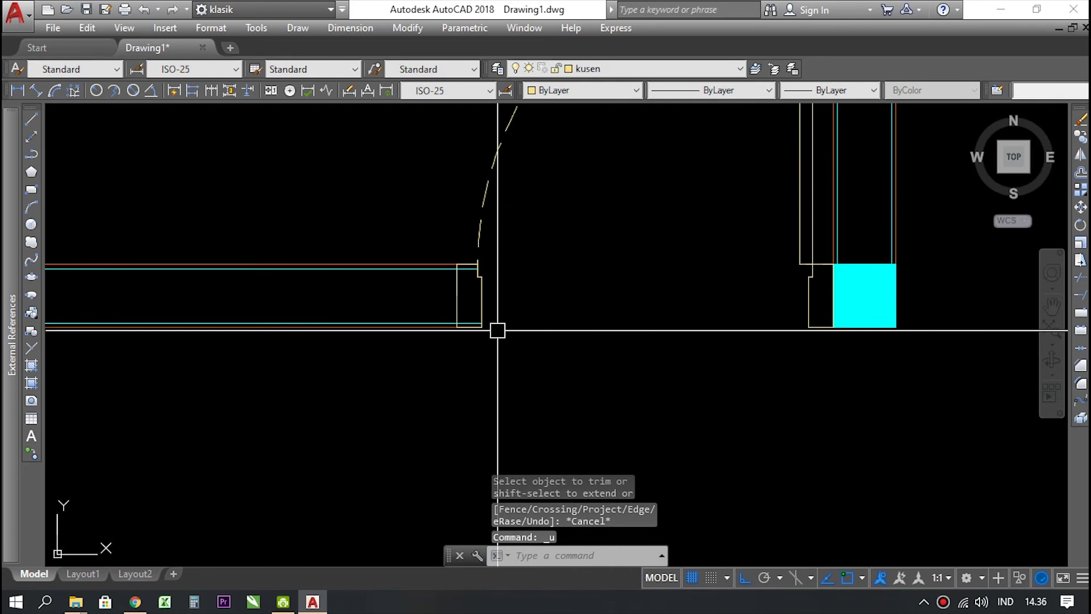
key("ctrl+z")
scroll(495, 330, "down", 5)
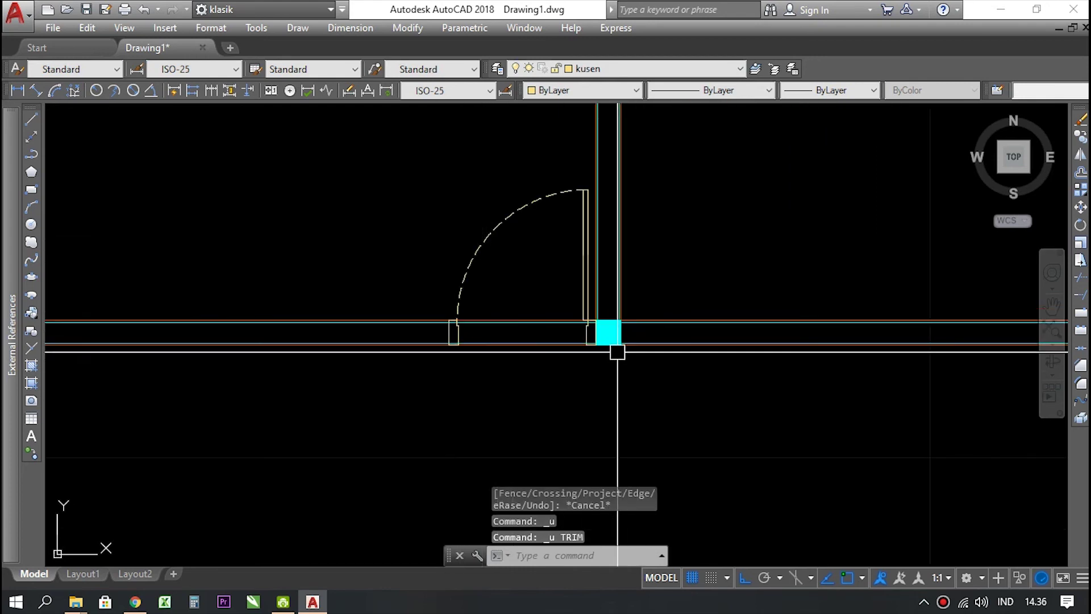
- Trim the wall and plaster lines crossing the opening between the two jambs of the left door
scroll(548, 335, "up", 3)
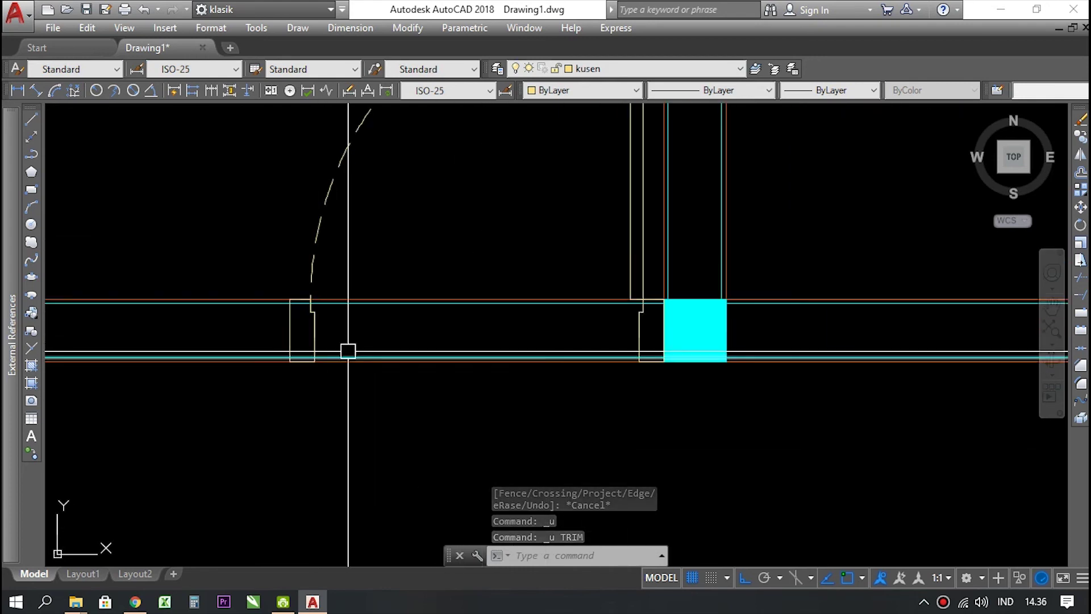
type("r")
key("Return")
key("Return")
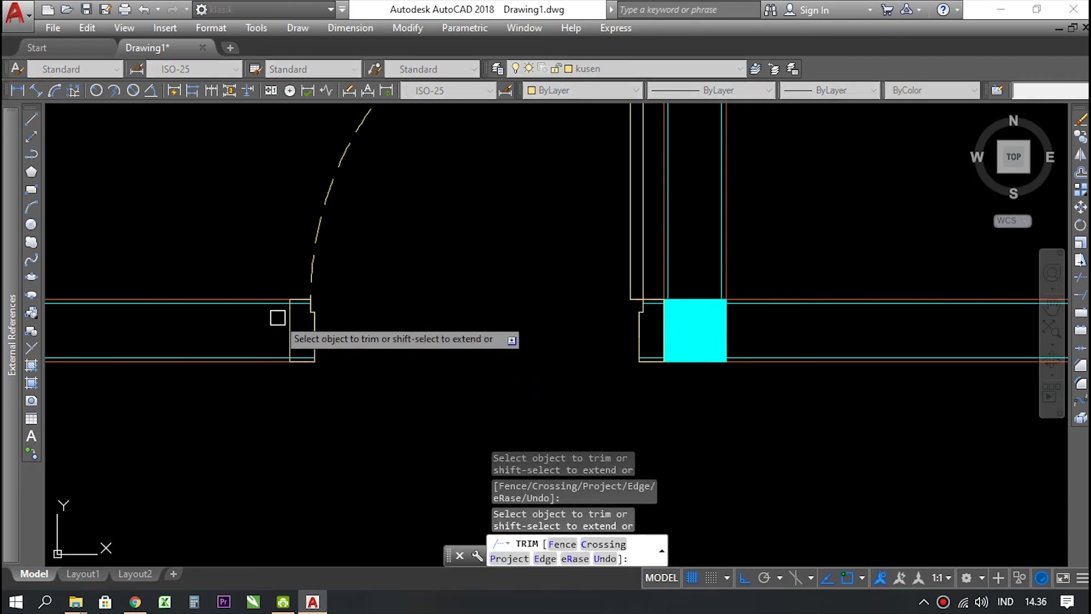
- Trim the remaining wall lines inside both jambs of the left door
scroll(295, 314, "up", 2)
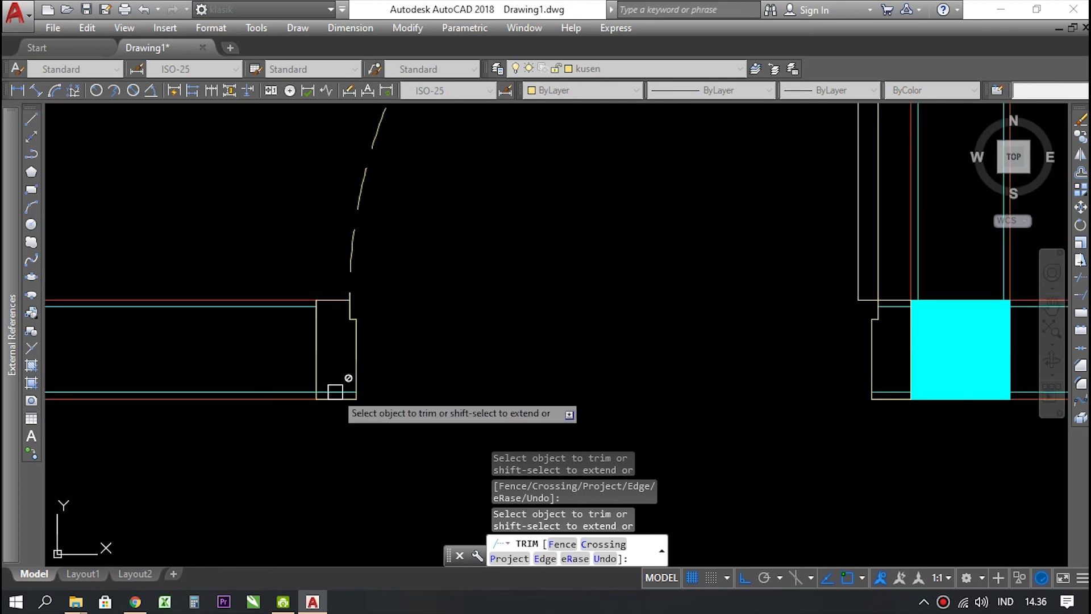
scroll(338, 384, "up", 2)
left_click(334, 384)
scroll(278, 392, "down", 4)
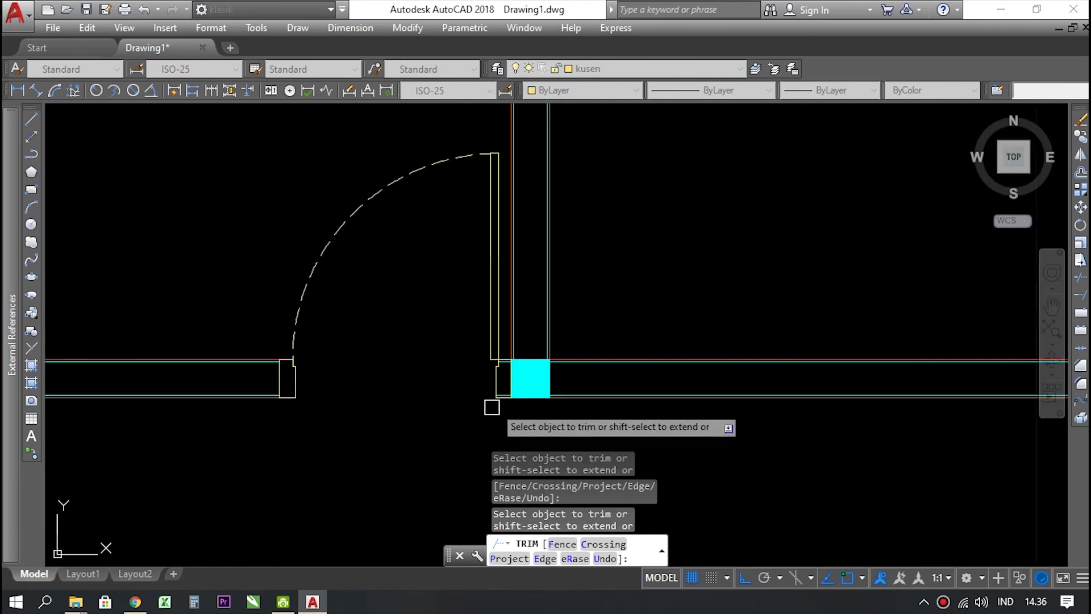
scroll(470, 386, "down", 2)
scroll(470, 386, "up", 10)
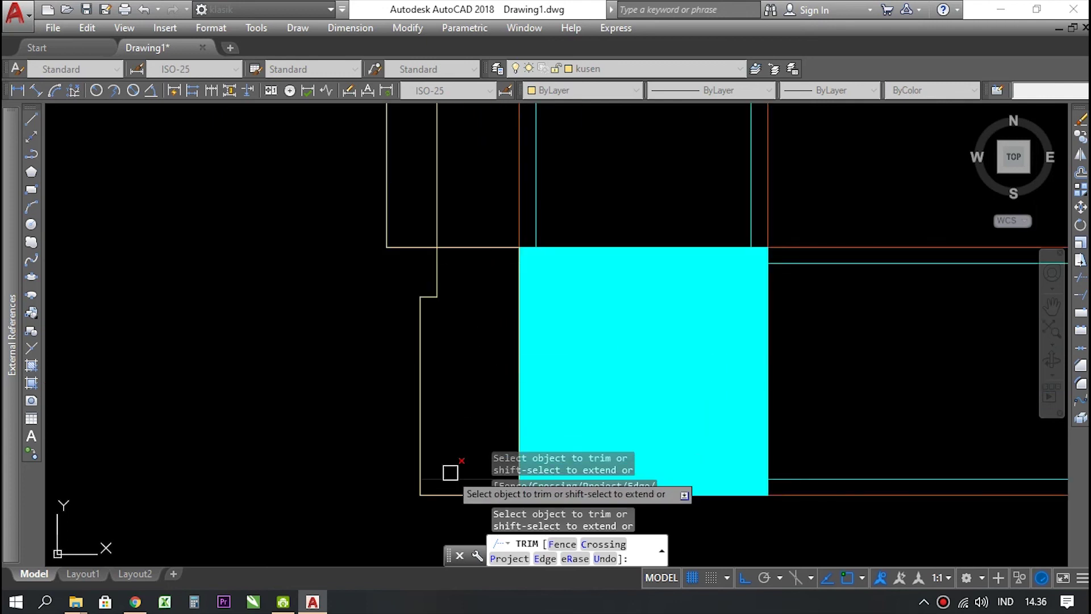
scroll(450, 472, "down", 10)
- Trim the wall and plaster lines out of the right door's opening and both of its jambs
scroll(265, 357, "down", 3)
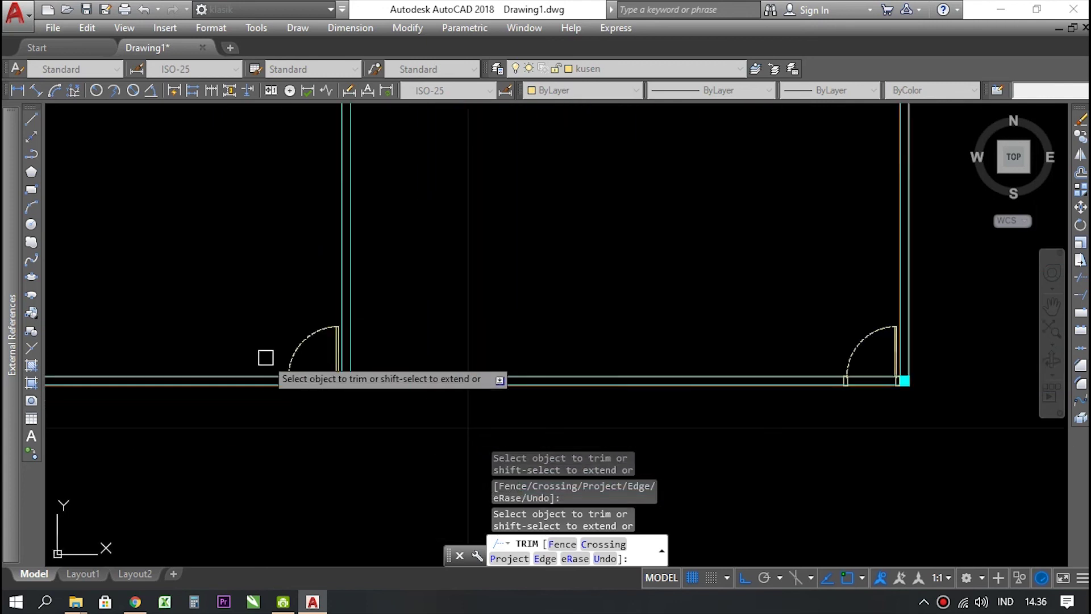
scroll(852, 389, "up", 8)
scroll(653, 347, "down", 3)
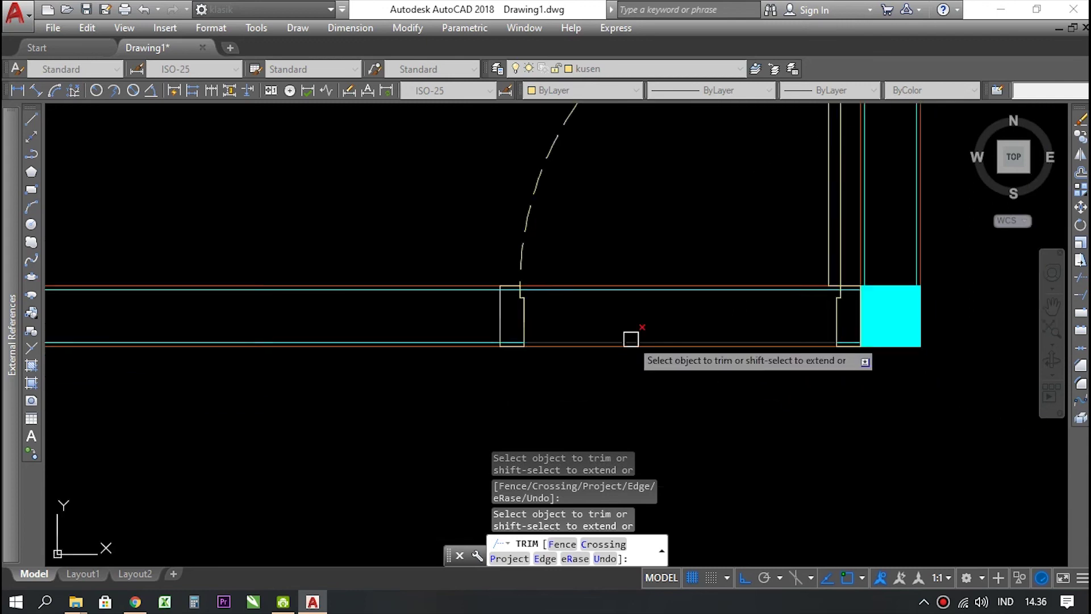
scroll(398, 358, "up", 4)
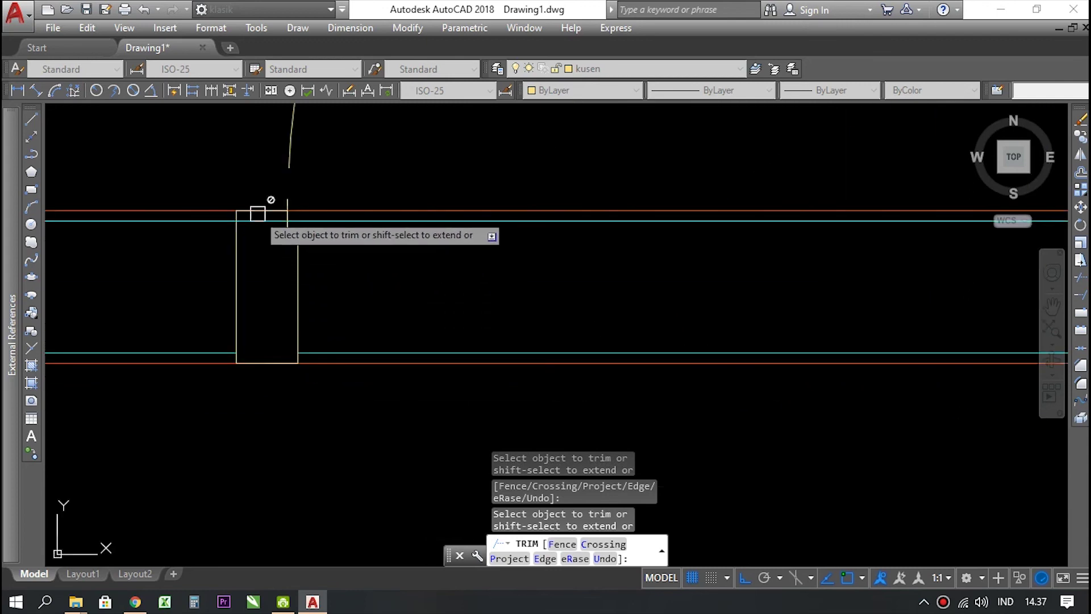
scroll(261, 324, "down", 2)
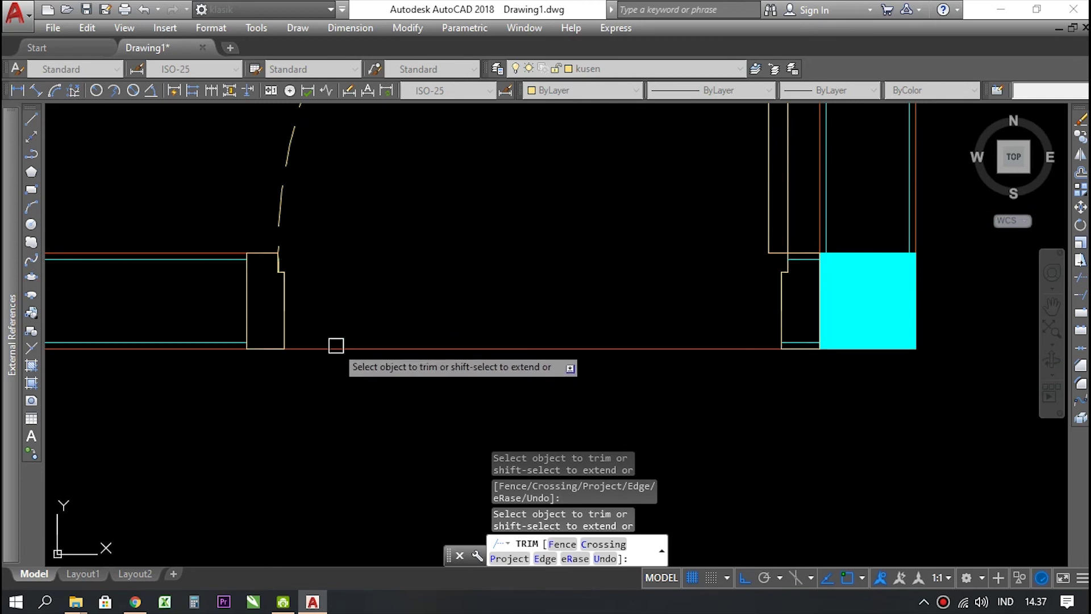
scroll(799, 344, "up", 2)
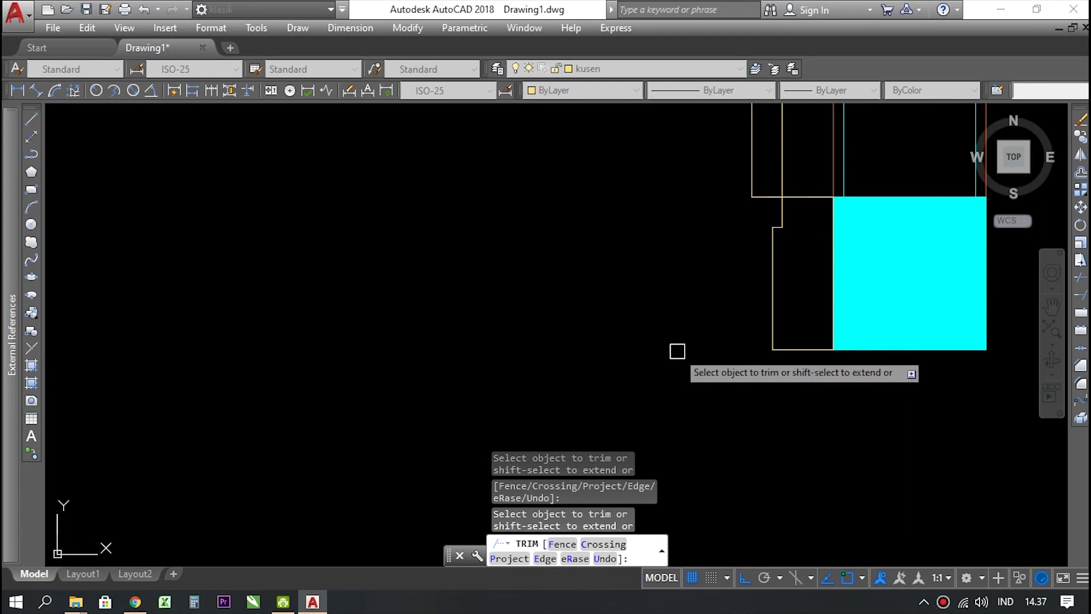
scroll(678, 351, "down", 5)
key("Escape")
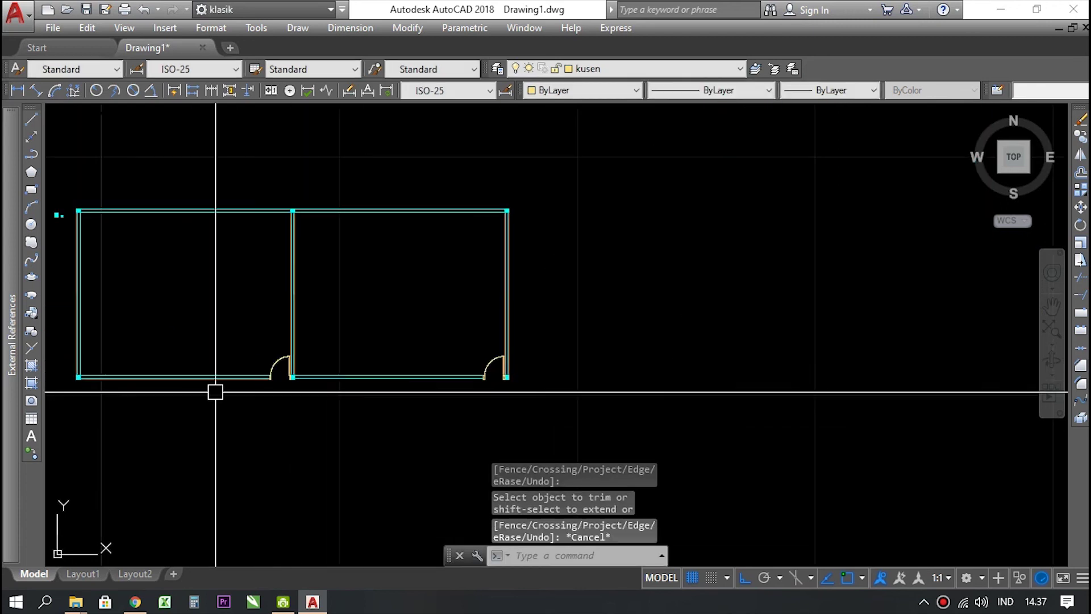
- Examine the trimmed openings at the doors, the wall corners and the overall floor plan
scroll(468, 382, "up", 3)
scroll(554, 326, "up", 2)
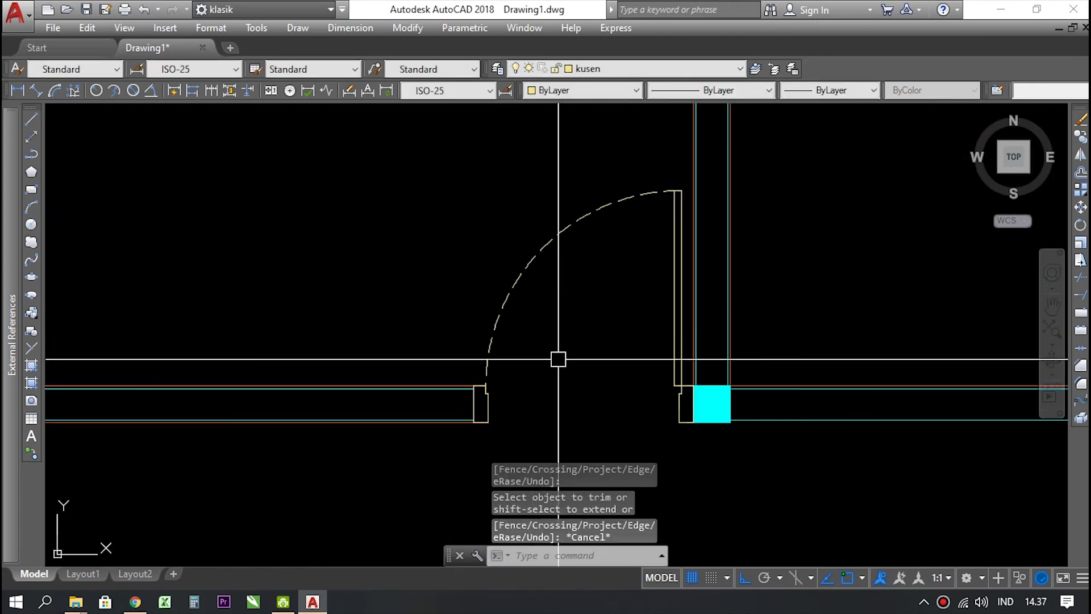
scroll(475, 360, "down", 5)
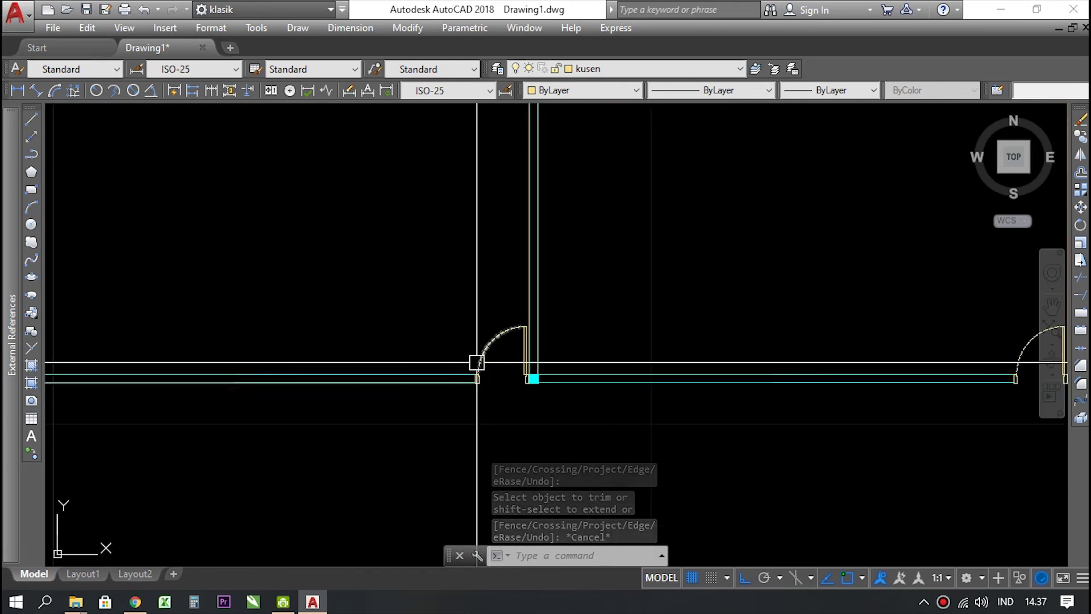
scroll(273, 289, "up", 5)
scroll(212, 358, "down", 4)
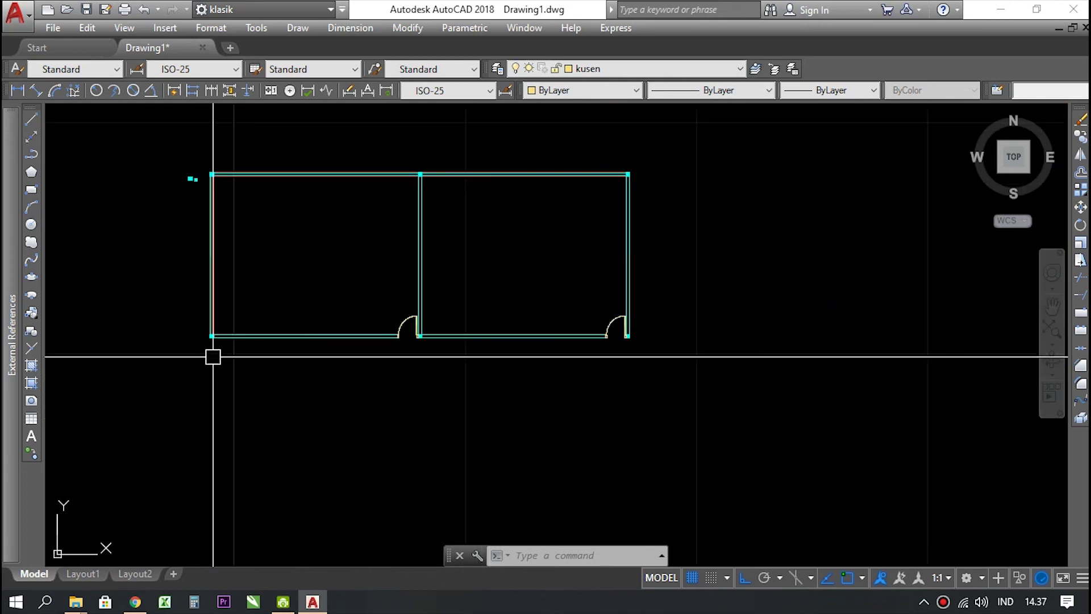
scroll(453, 302, "up", 4)
scroll(426, 324, "down", 4)
scroll(260, 183, "up", 4)
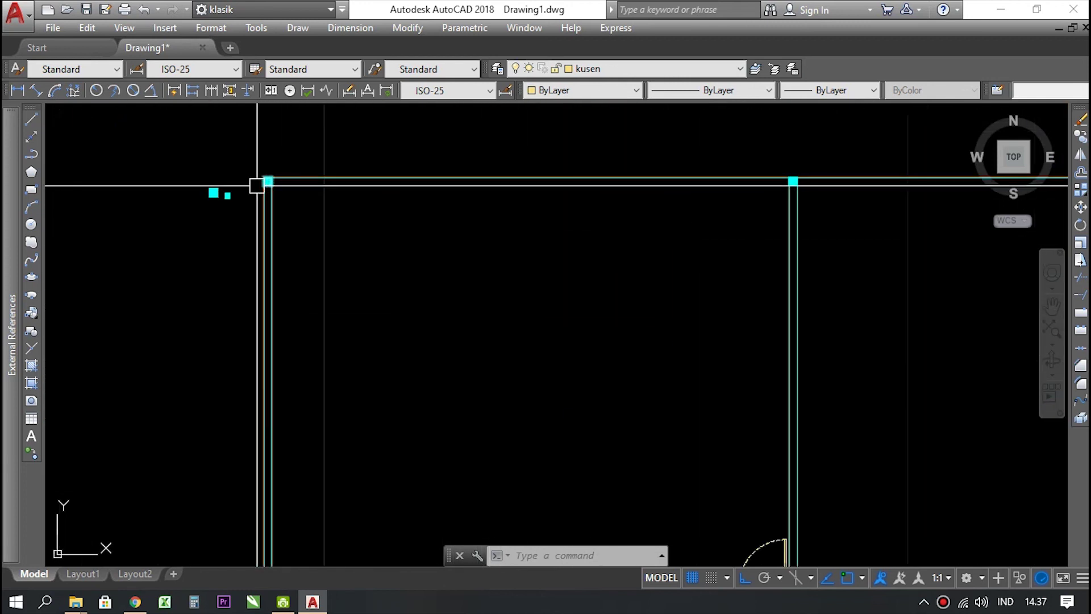
scroll(264, 205, "down", 4)
scroll(426, 212, "up", 5)
scroll(475, 210, "down", 5)
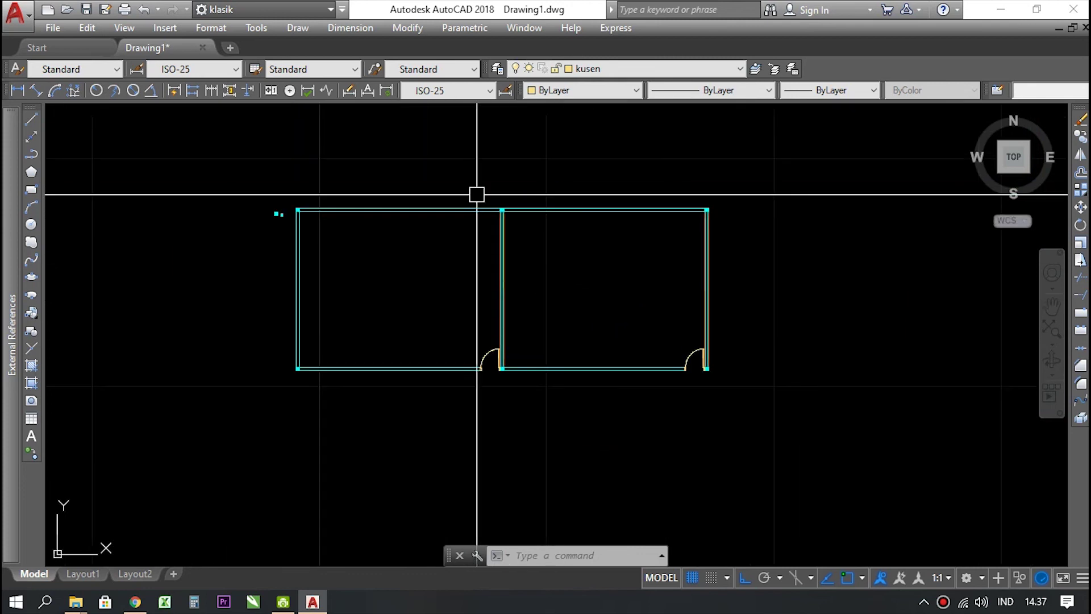
- Turn on the as layer to show the wall centerlines and check them across the door openings
left_click(572, 68)
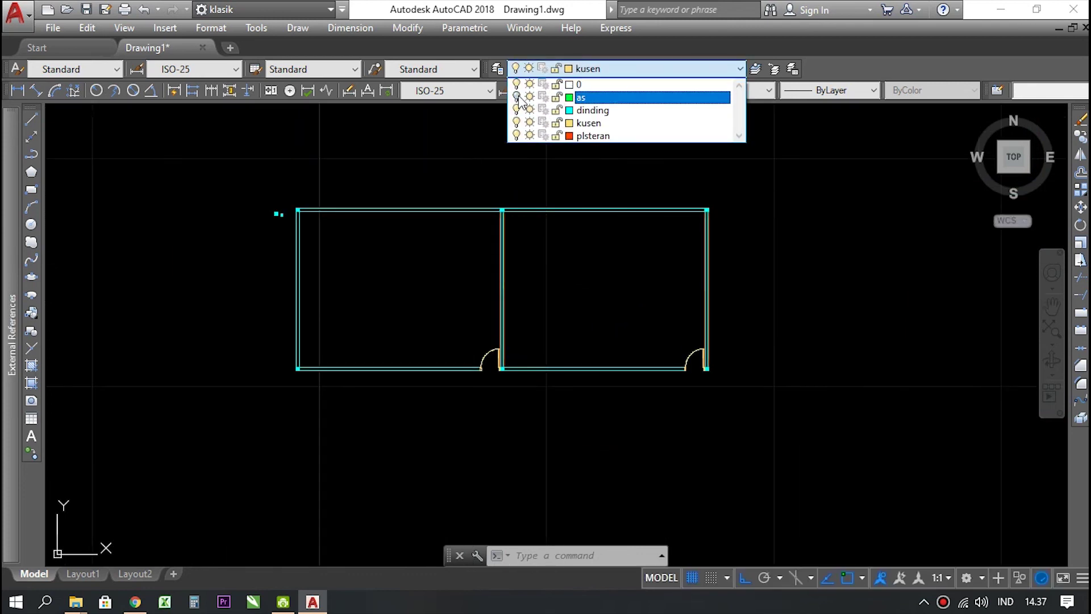
left_click(435, 249)
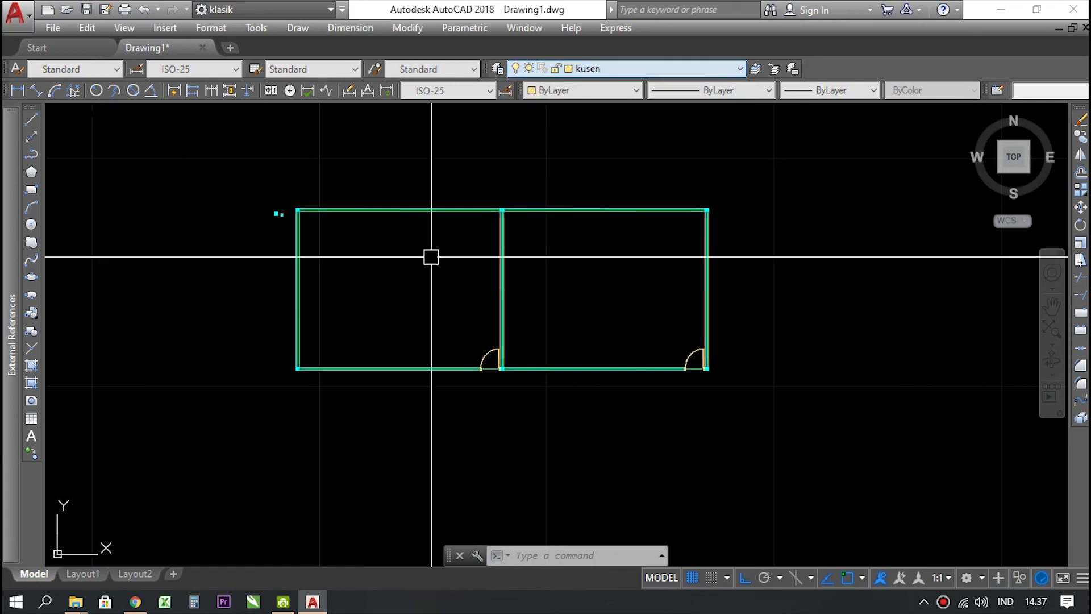
scroll(465, 375, "up", 6)
scroll(456, 352, "up", 3)
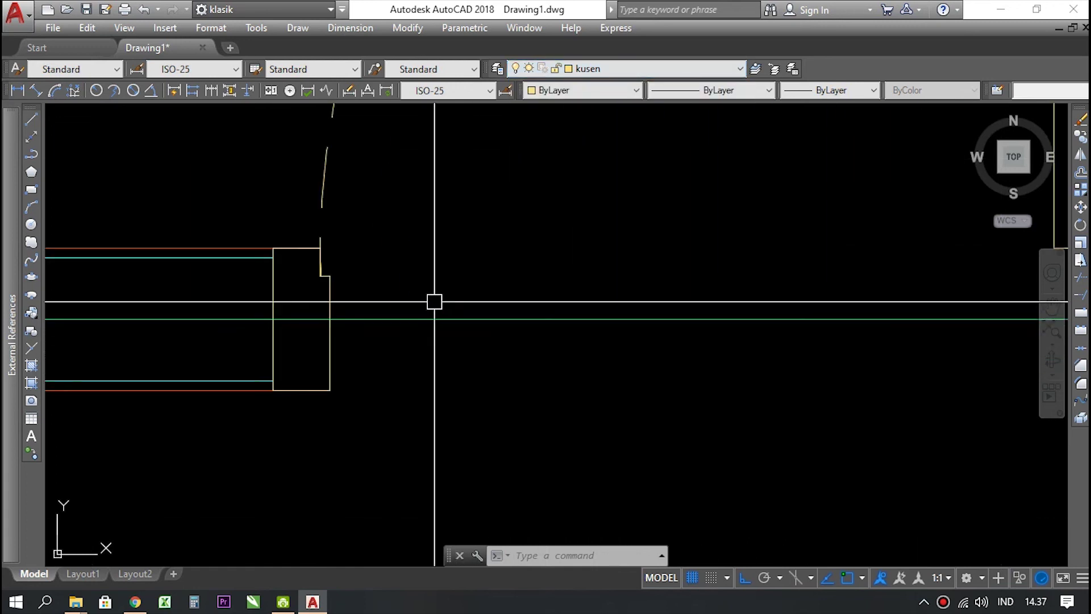
scroll(450, 363, "down", 5)
scroll(587, 336, "up", 6)
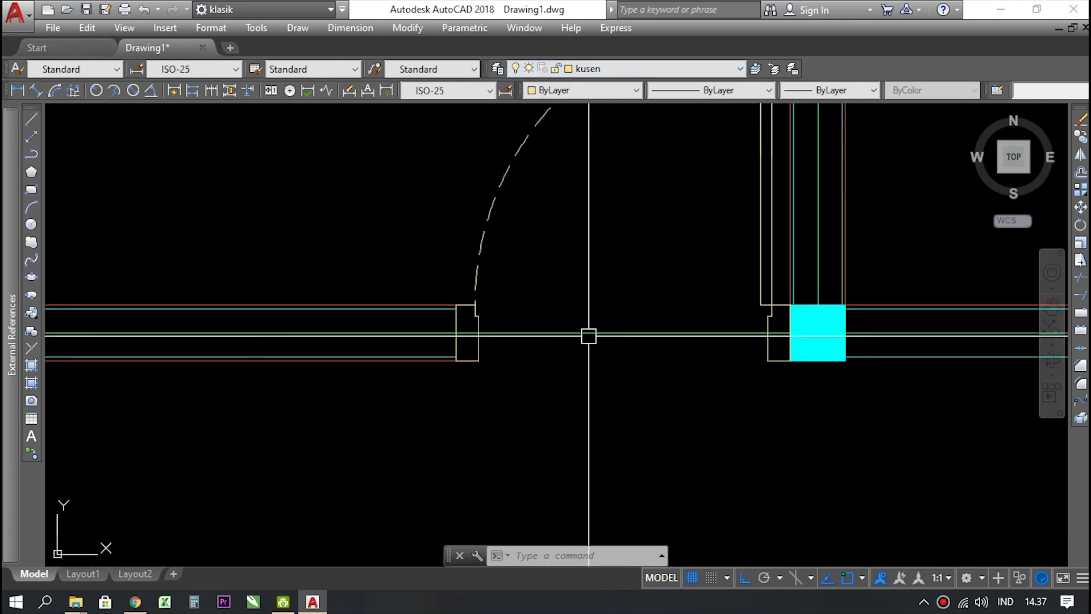
scroll(567, 408, "down", 6)
scroll(554, 400, "down", 6)
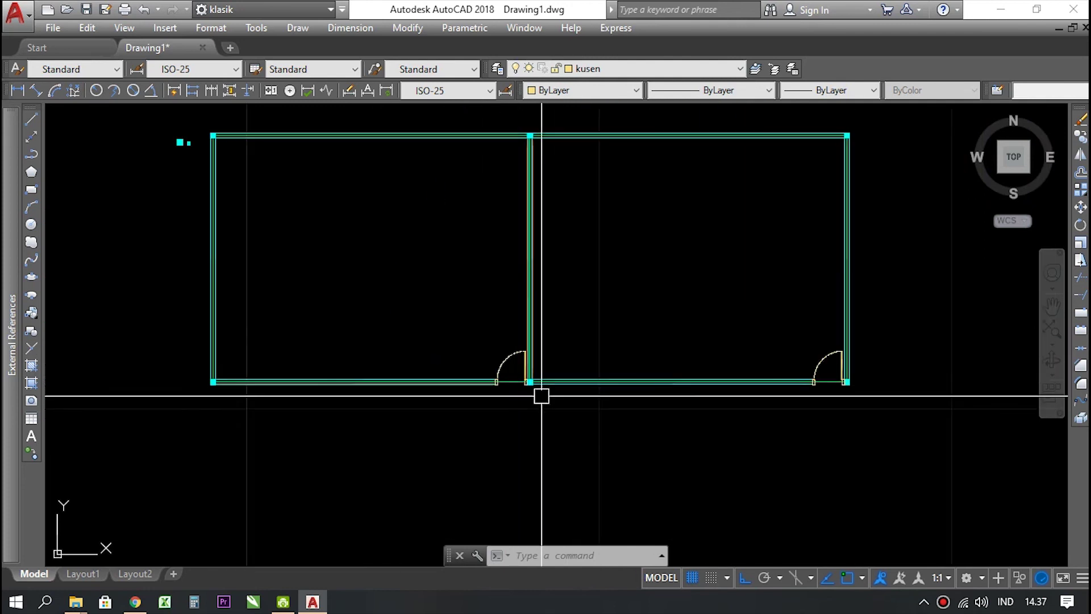
- Examine the centerlines at the plan's upper-left column, selecting the left wall's centerline and clearing the selection
scroll(319, 160, "up", 6)
scroll(293, 165, "up", 4)
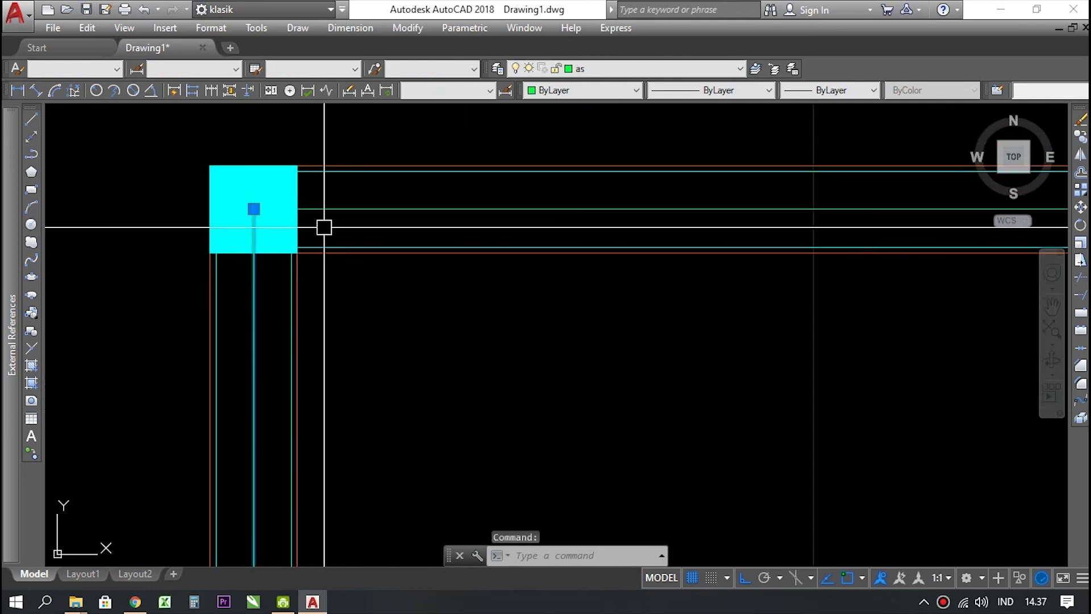
key("Escape")
scroll(253, 248, "down", 10)
key("Escape")
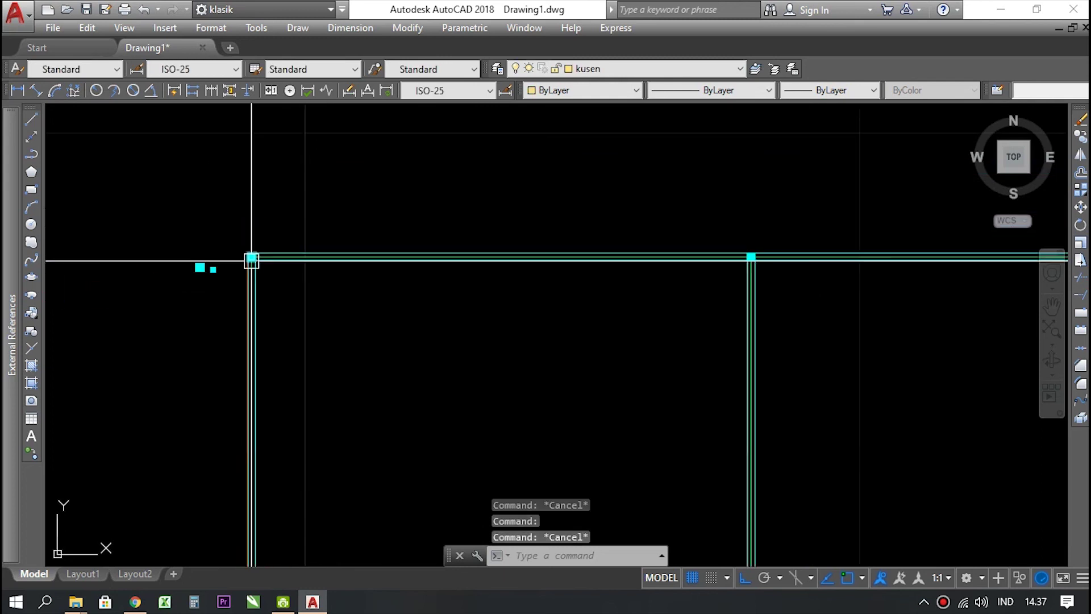
scroll(540, 275, "up", 2)
scroll(466, 279, "down", 2)
scroll(243, 257, "up", 2)
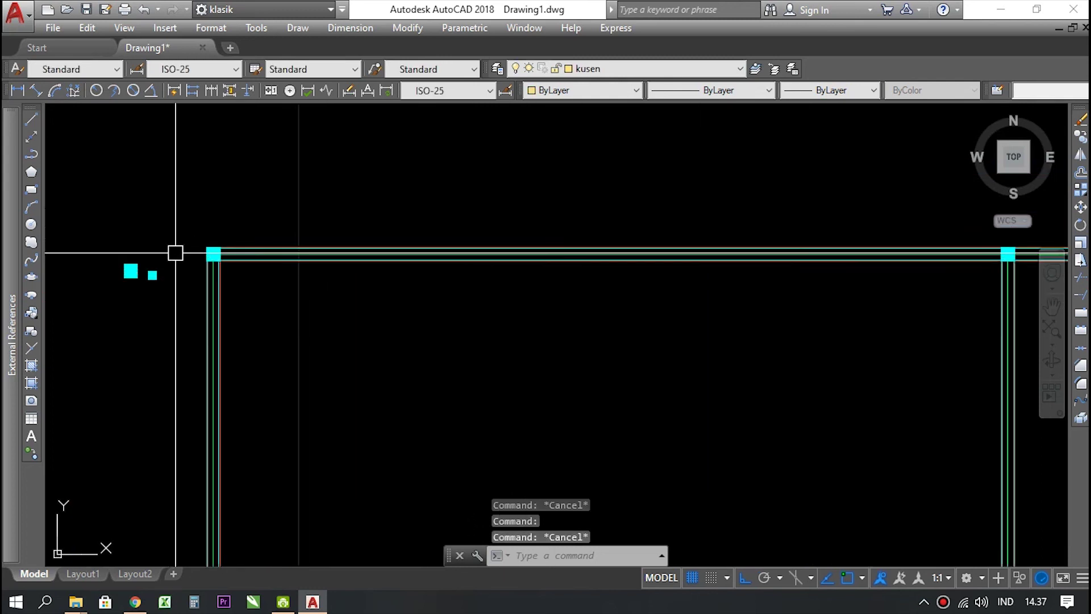
scroll(216, 268, "down", 6)
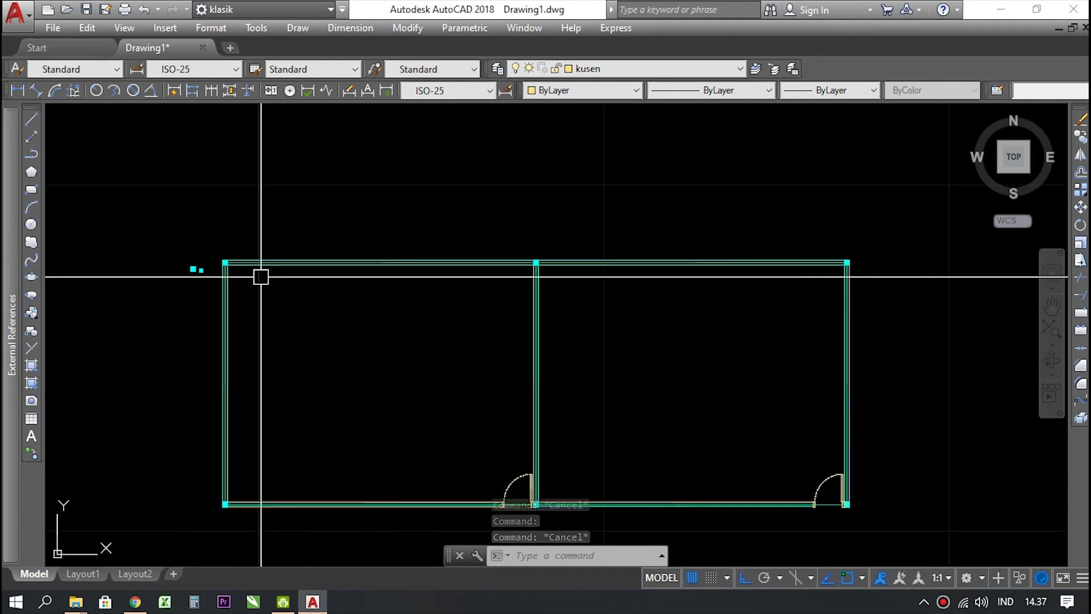
scroll(194, 269, "up", 4)
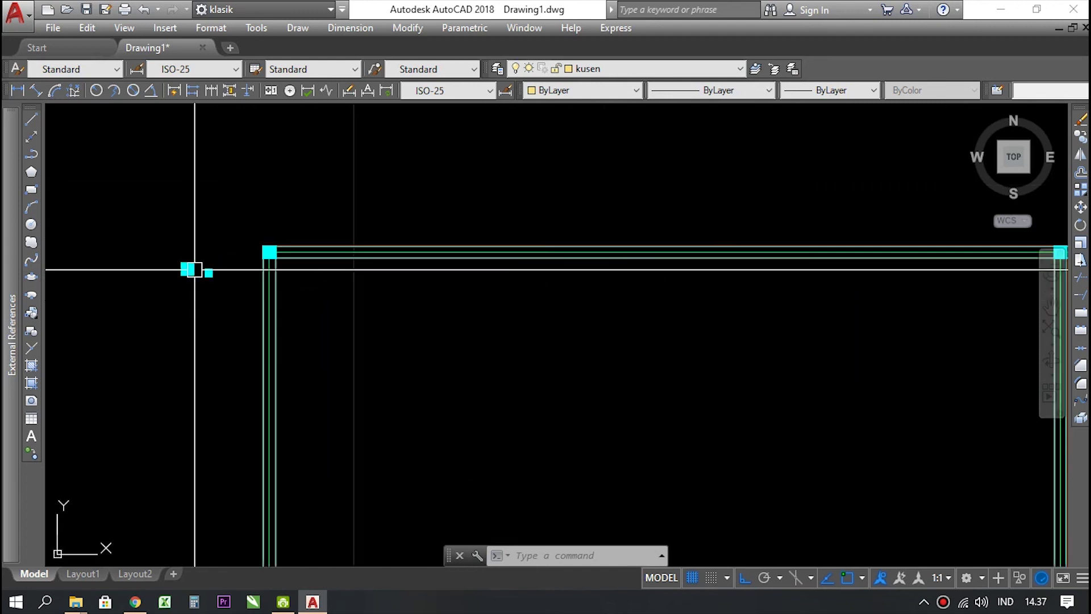
scroll(380, 233, "up", 2)
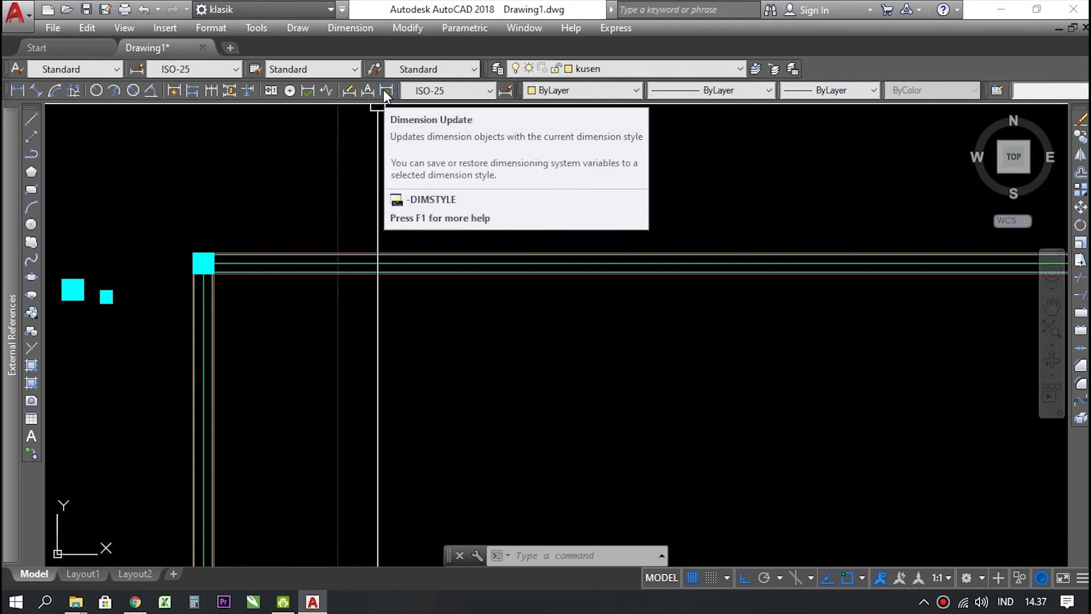
- Add a linear dimension above the left room, between the centers of its upper-left column and the upper middle column
left_click(18, 90)
scroll(176, 252, "up", 4)
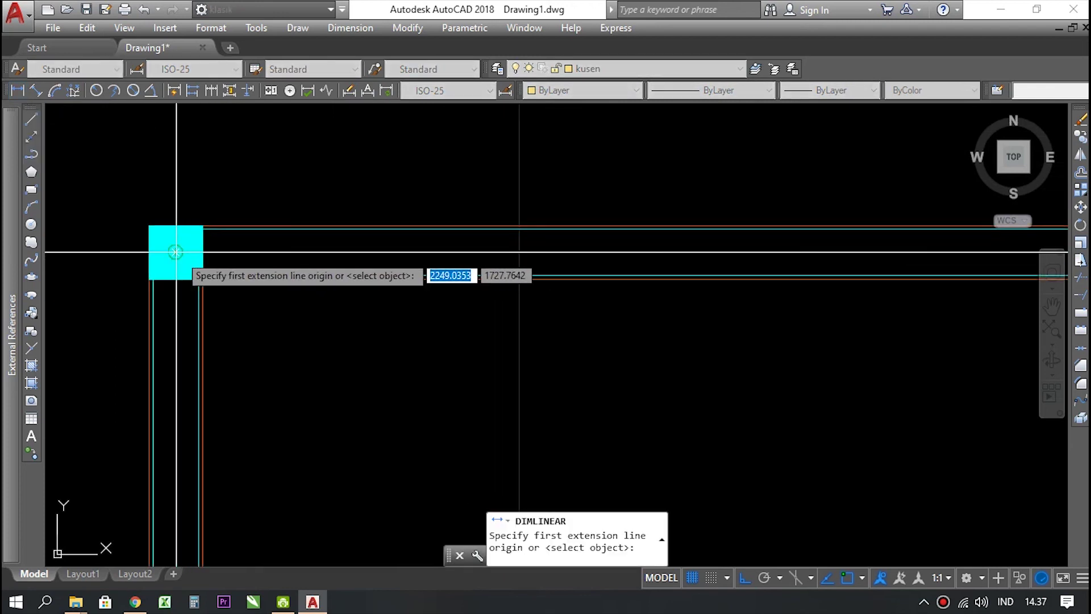
left_click(176, 251)
scroll(153, 256, "down", 5)
scroll(425, 273, "up", 5)
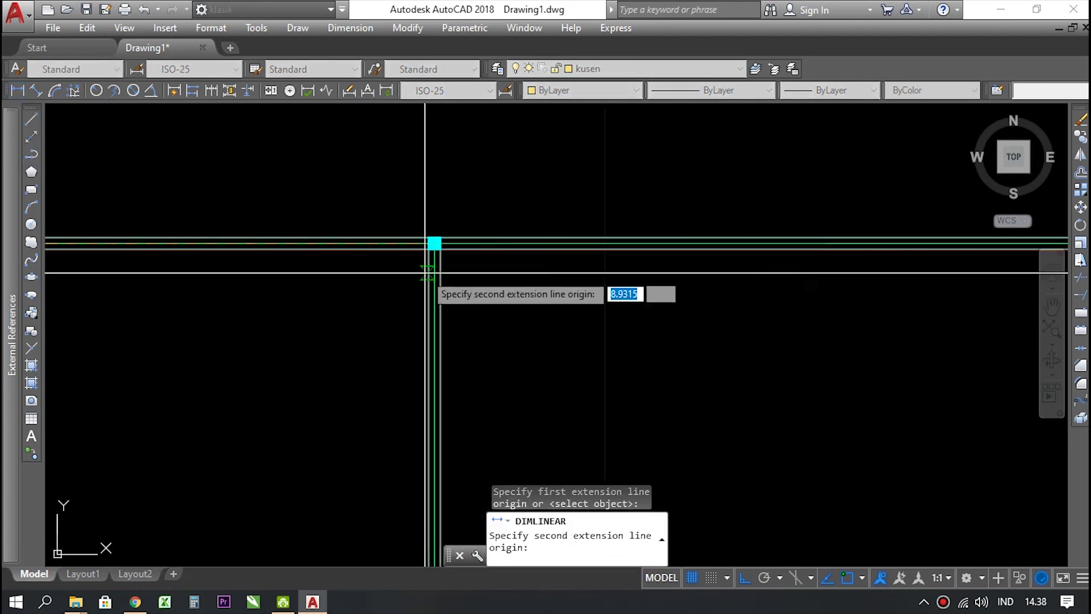
scroll(432, 228, "up", 2)
left_click(446, 202)
scroll(454, 227, "down", 5)
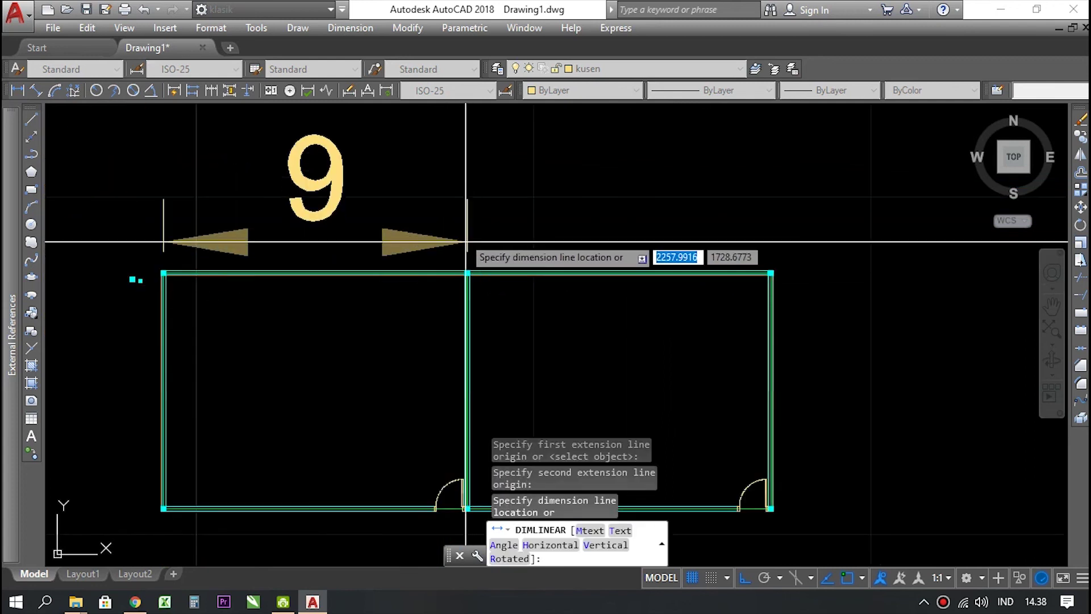
left_click(426, 215)
- Examine the text and arrowheads of the left room's dimension, selecting it and clearing the selection
scroll(245, 222, "up", 4)
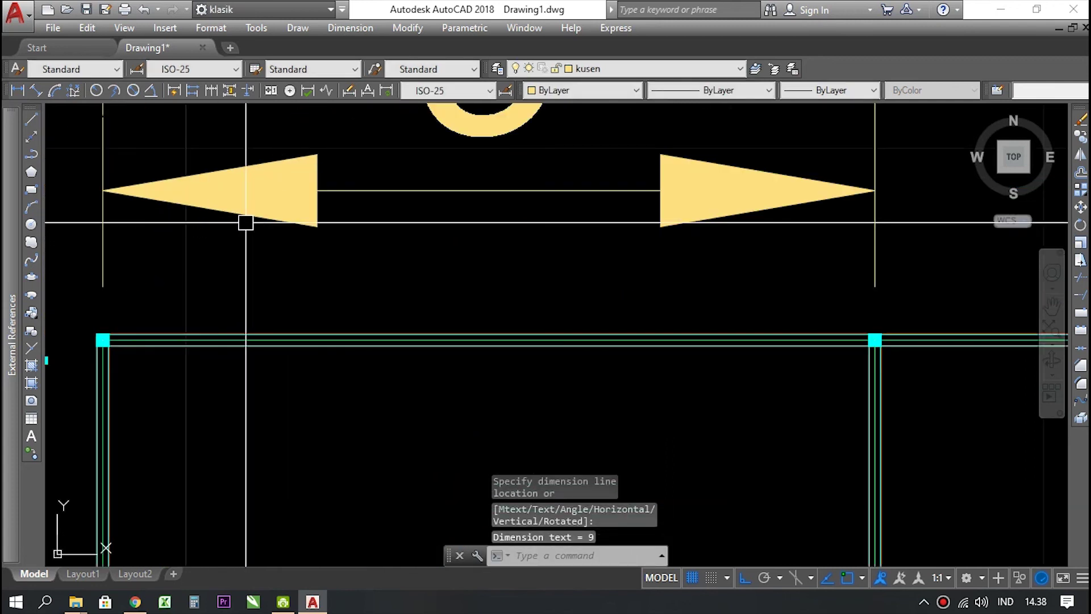
scroll(246, 222, "down", 4)
left_click(319, 284)
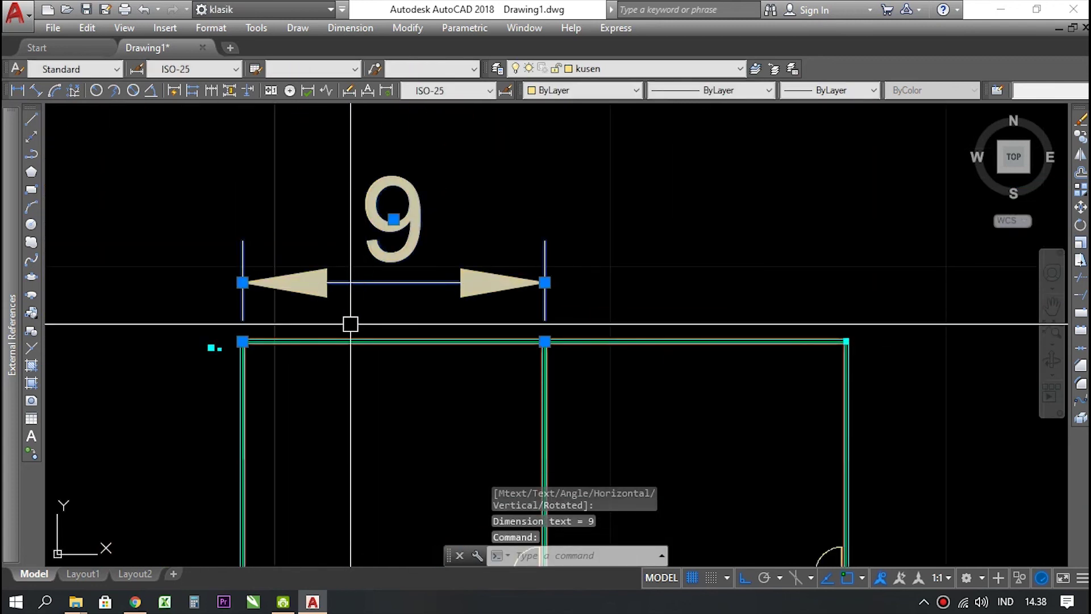
scroll(350, 319, "down", 2)
key("Escape")
scroll(327, 304, "up", 4)
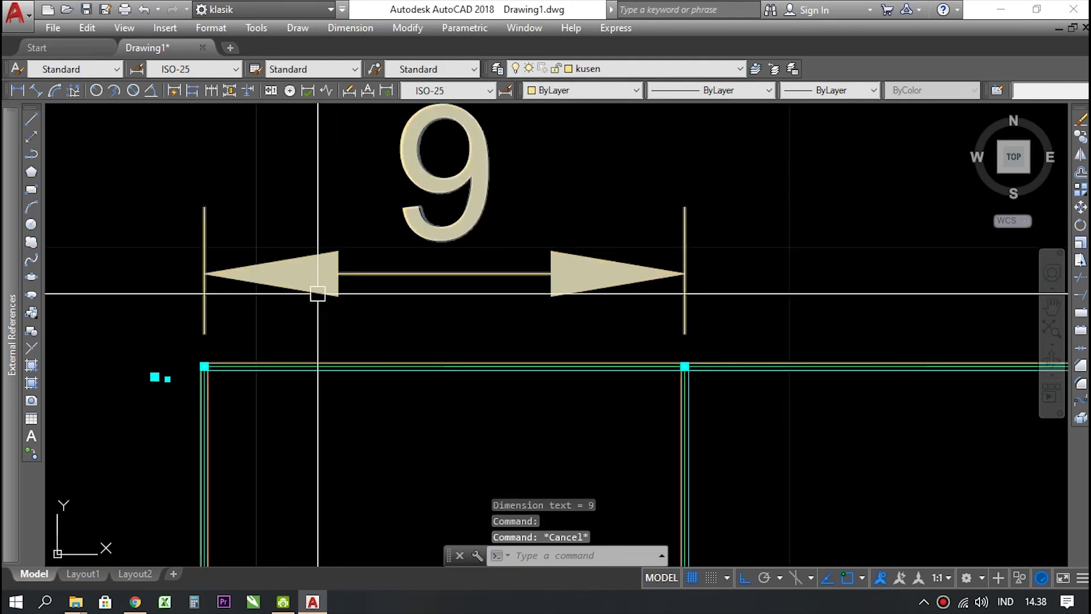
left_click(303, 286)
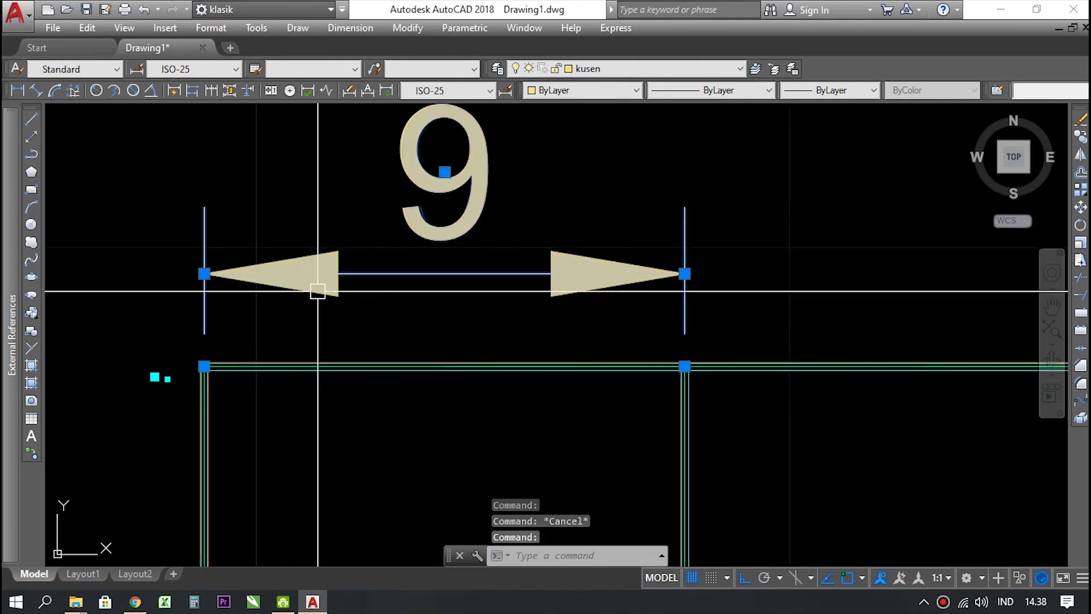
key("Escape")
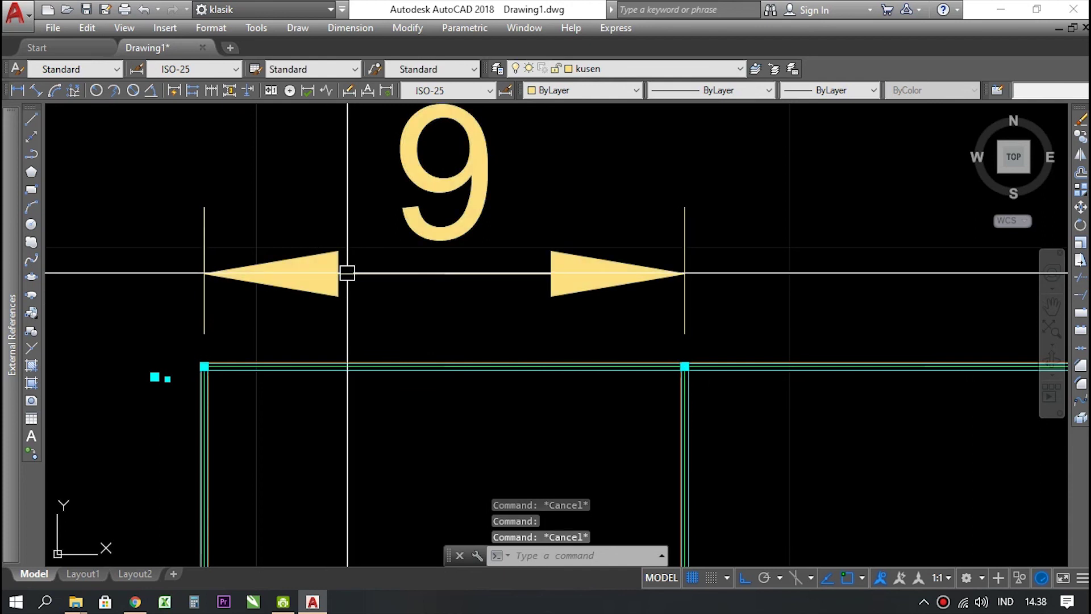
key("Escape")
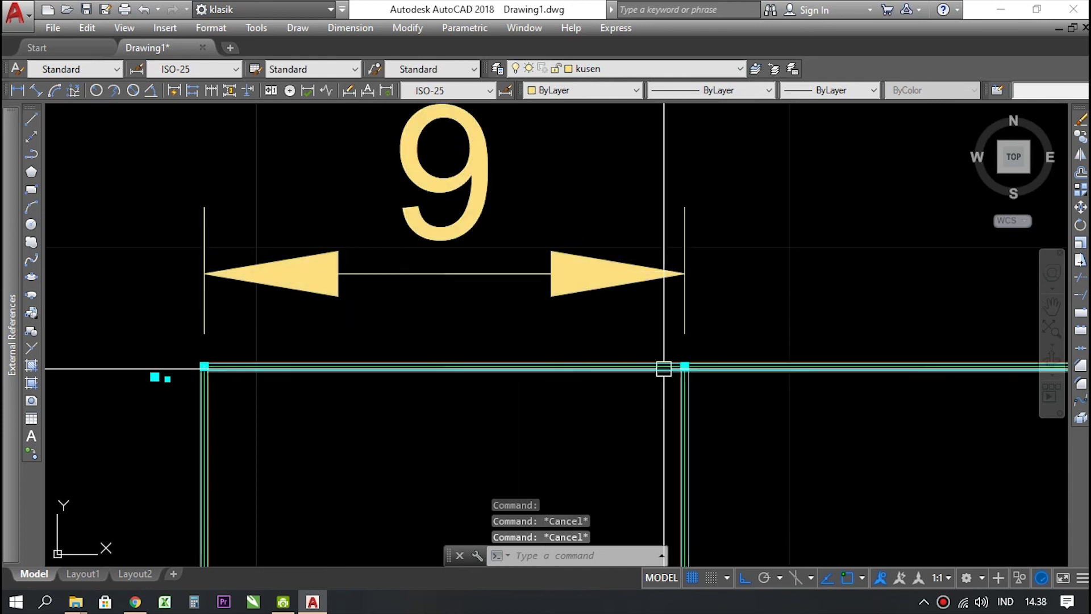
- Add a linear dimension above the right room, from the upper middle column's center to the upper-right column's center
type("DIM")
type("LI")
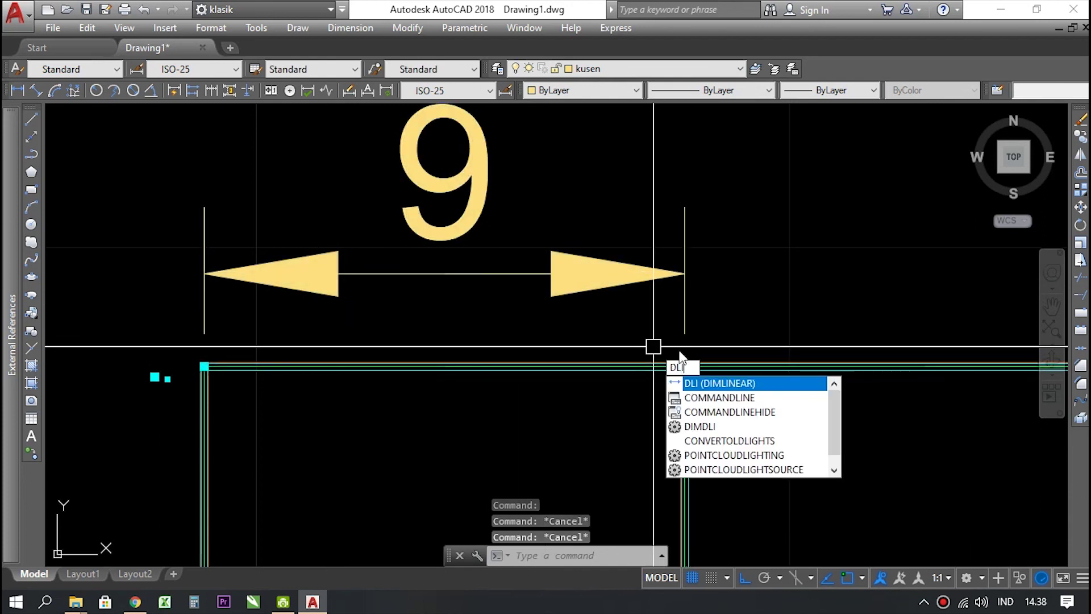
key("Return")
scroll(698, 367, "up", 4)
scroll(617, 358, "up", 5)
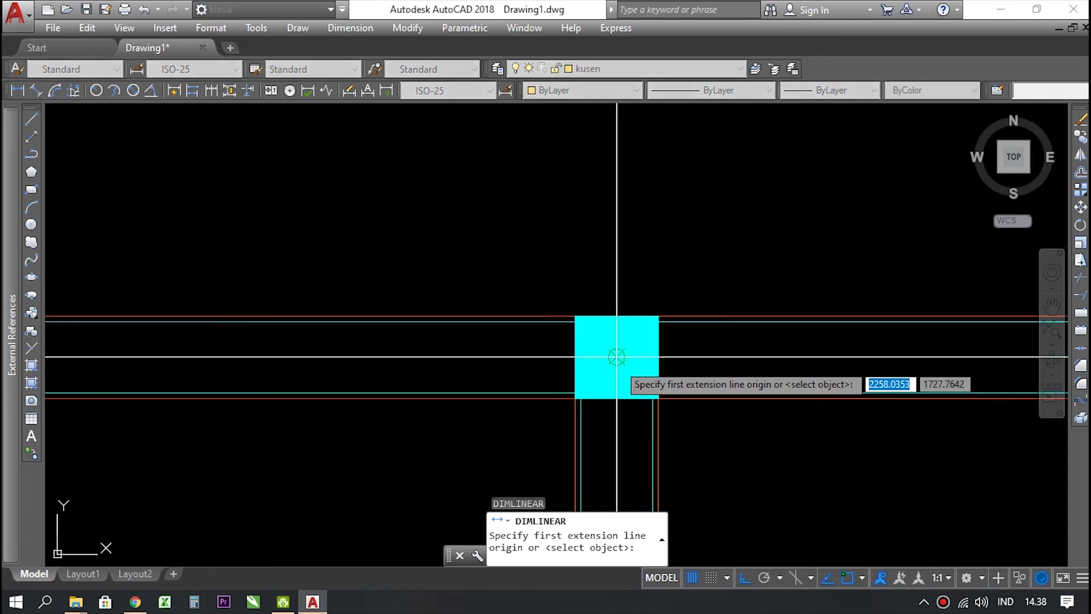
scroll(617, 356, "down", 6)
scroll(870, 348, "down", 2)
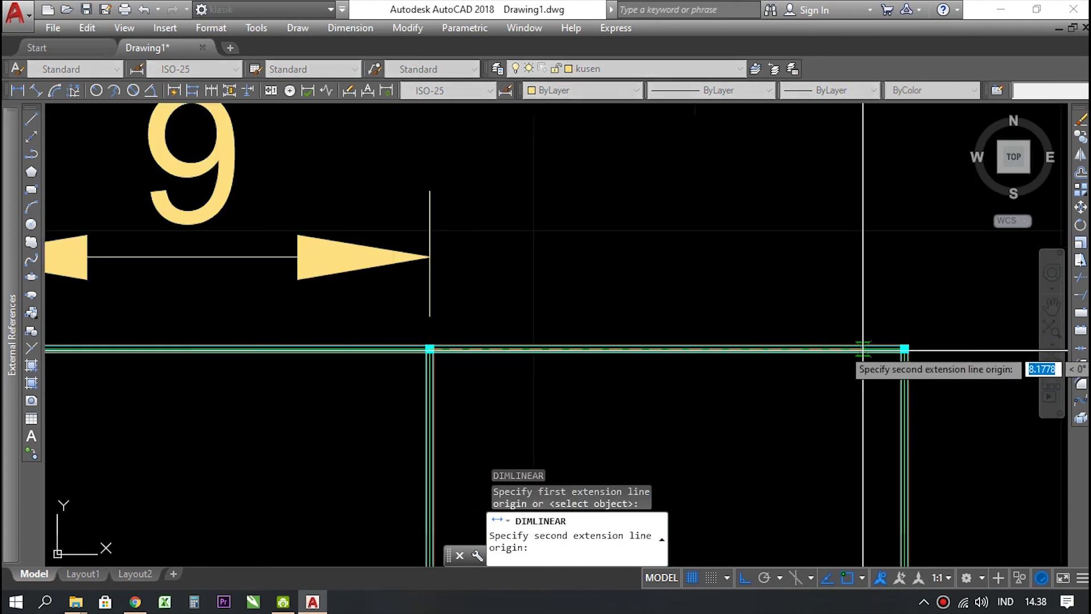
scroll(932, 338, "up", 6)
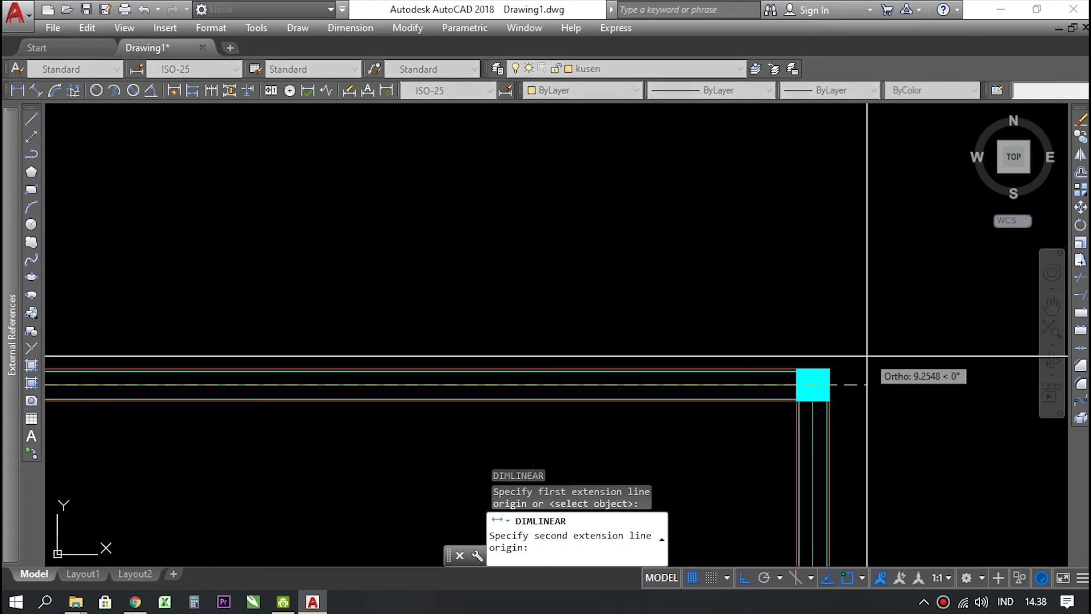
left_click(812, 385)
scroll(824, 364, "down", 8)
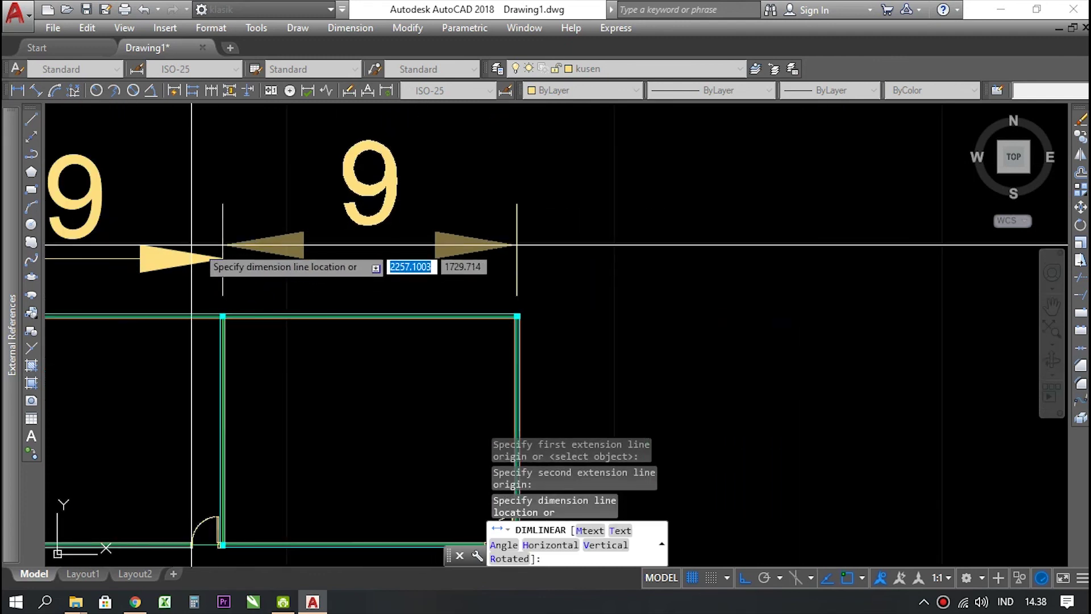
left_click(223, 254)
- Examine the size and alignment of the two dimensions above the floor plan
scroll(490, 304, "down", 4)
scroll(510, 262, "up", 4)
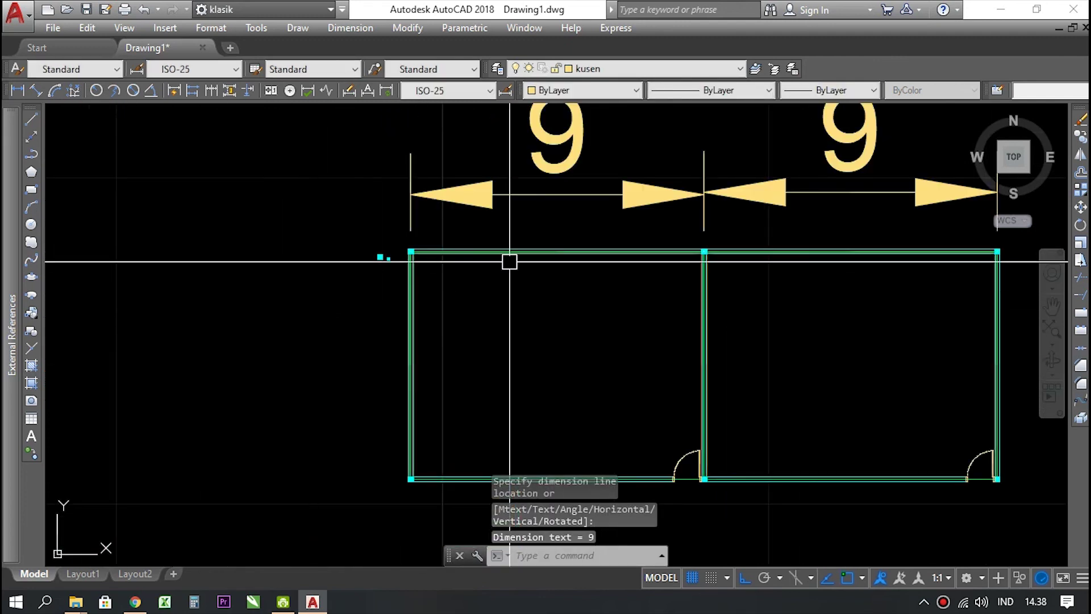
scroll(509, 261, "up", 3)
scroll(451, 324, "down", 4)
scroll(462, 312, "down", 2)
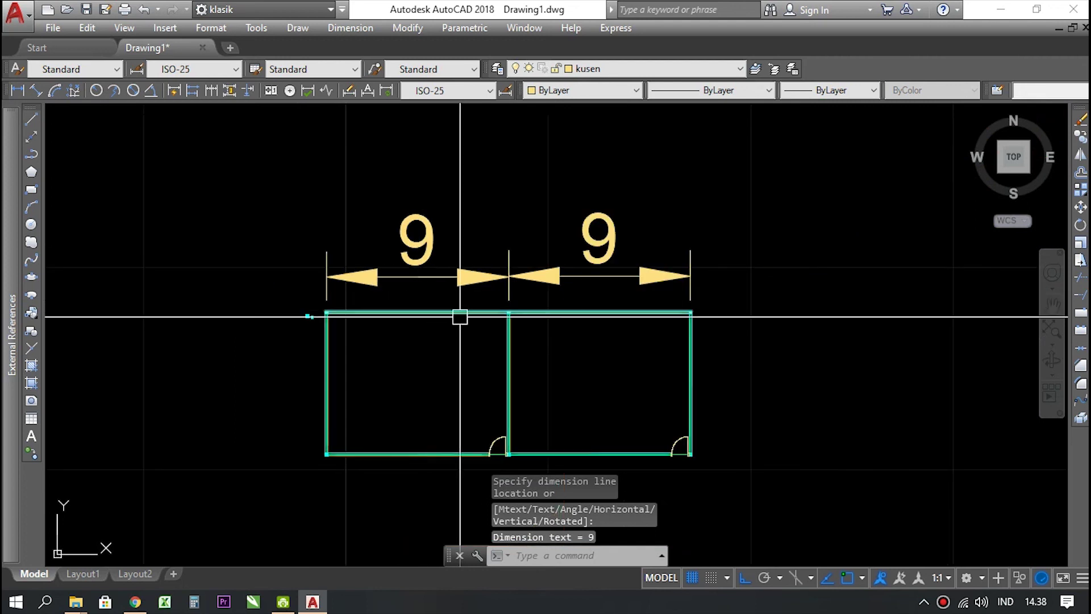
scroll(679, 253, "up", 2)
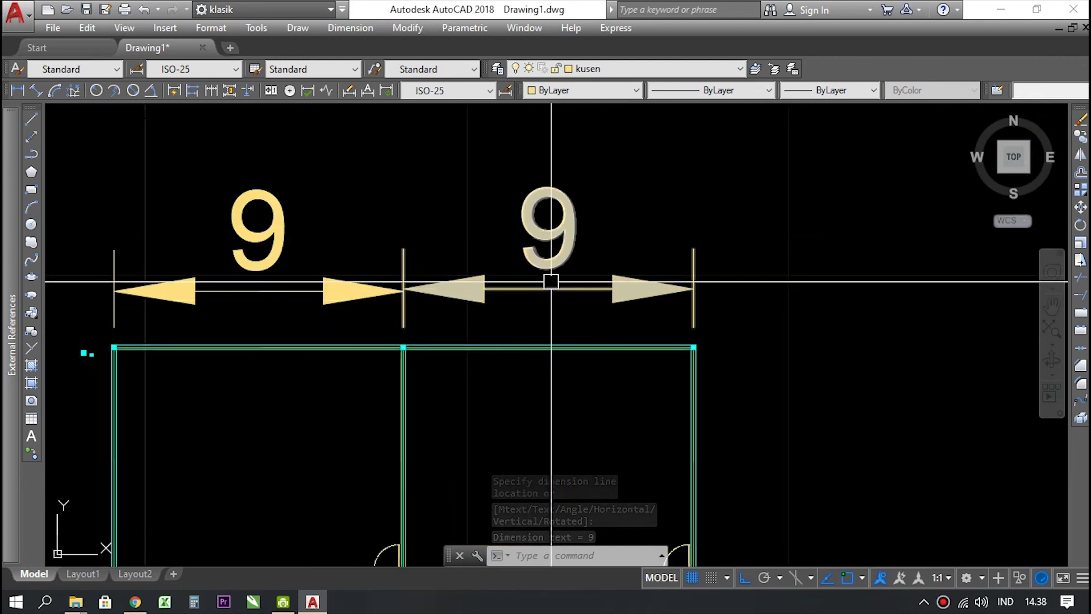
scroll(341, 310, "up", 2)
scroll(494, 310, "down", 2)
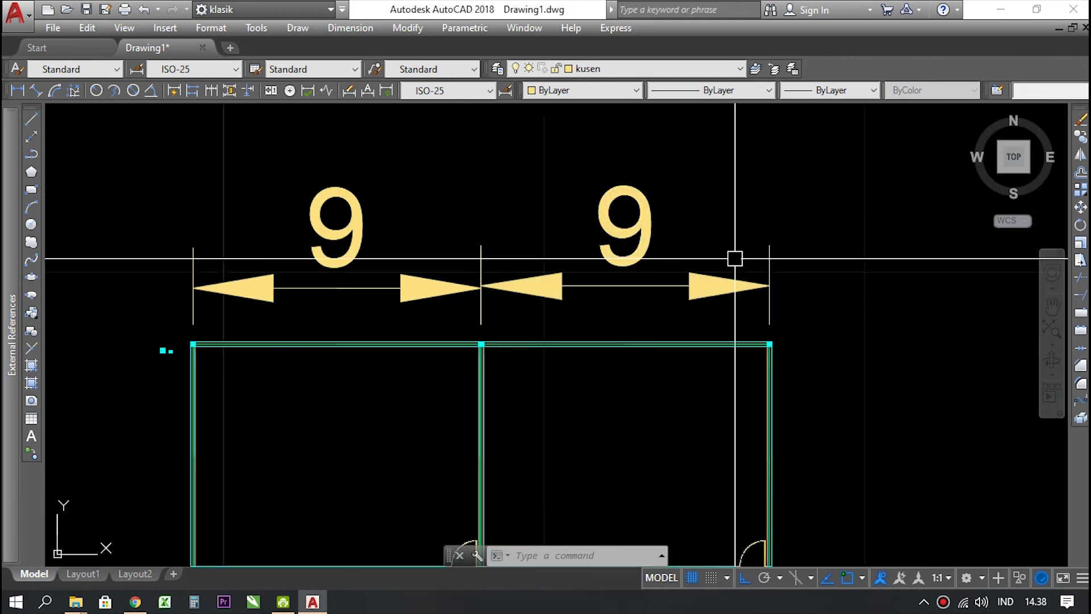
- Erase both linear dimensions above the two rooms
left_click(769, 239)
left_click(470, 317)
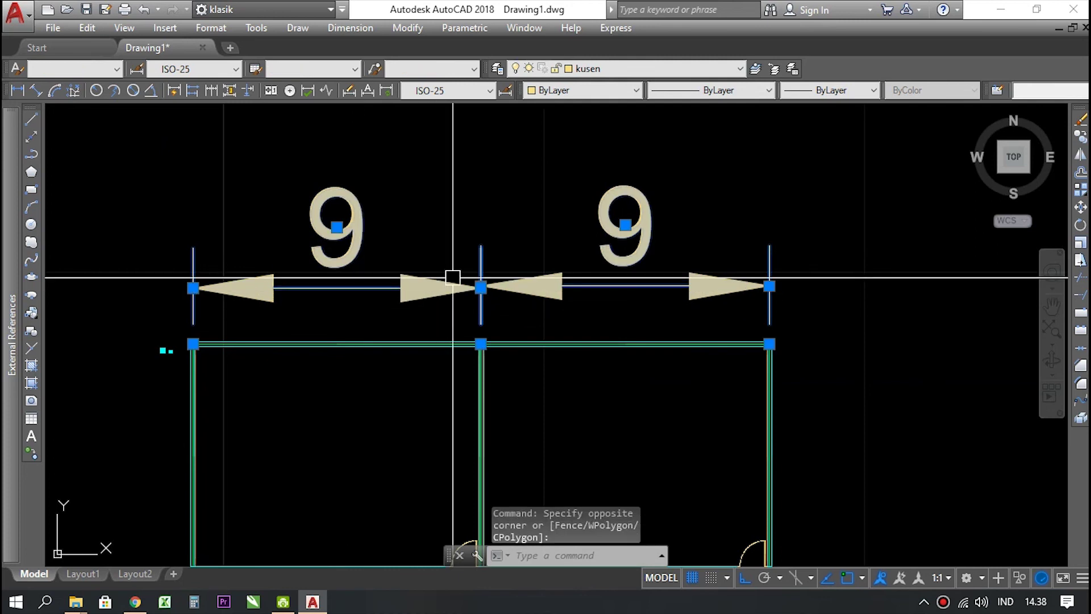
key("Escape")
left_click(662, 215)
left_click(392, 301)
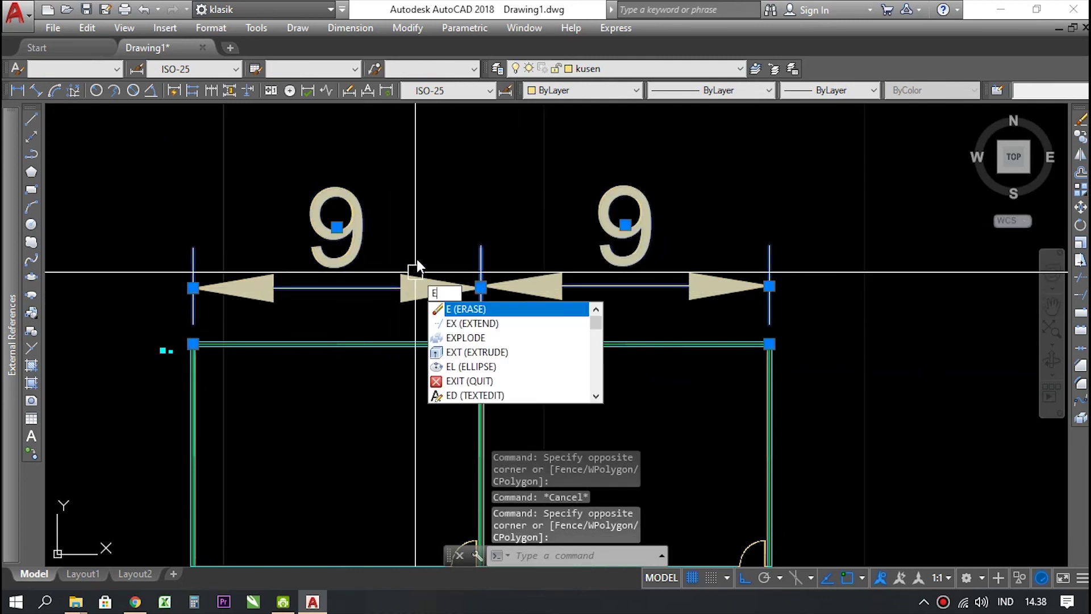
key("Return")
- Examine the floor plan at the lower wall's doors, the lower-left column and the upper-left column
scroll(406, 289, "down", 2)
scroll(460, 514, "up", 4)
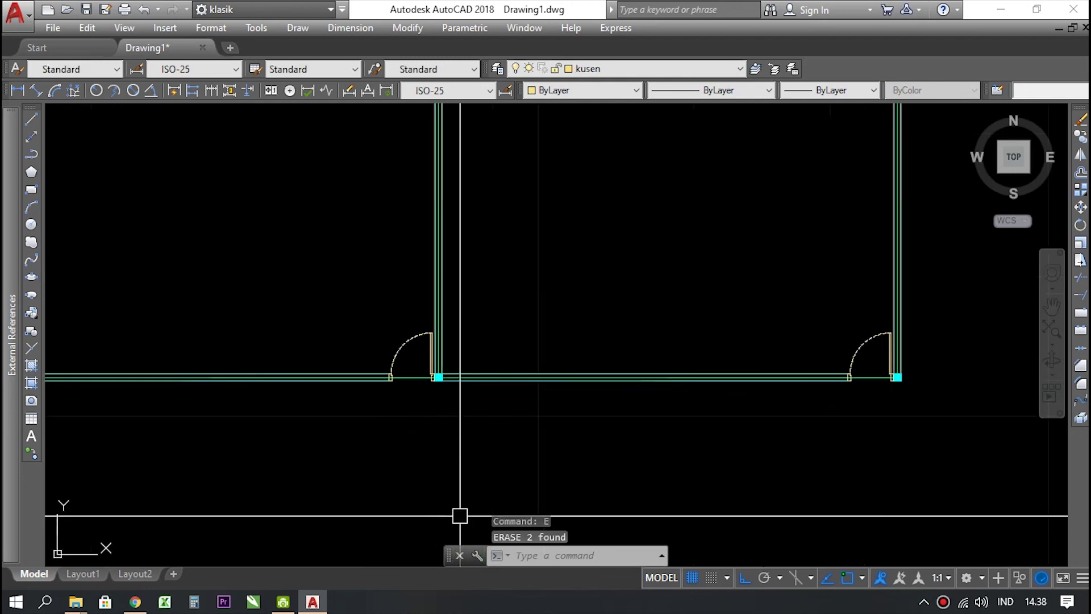
scroll(398, 419, "down", 2)
scroll(280, 407, "down", 2)
scroll(287, 401, "up", 10)
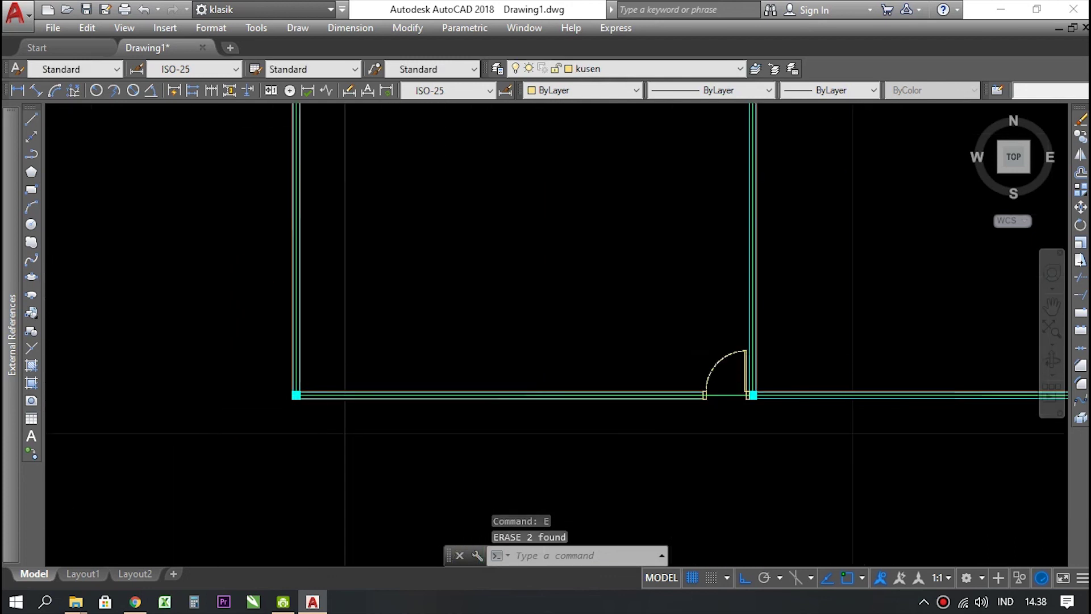
scroll(251, 444, "down", 4)
scroll(324, 407, "up", 6)
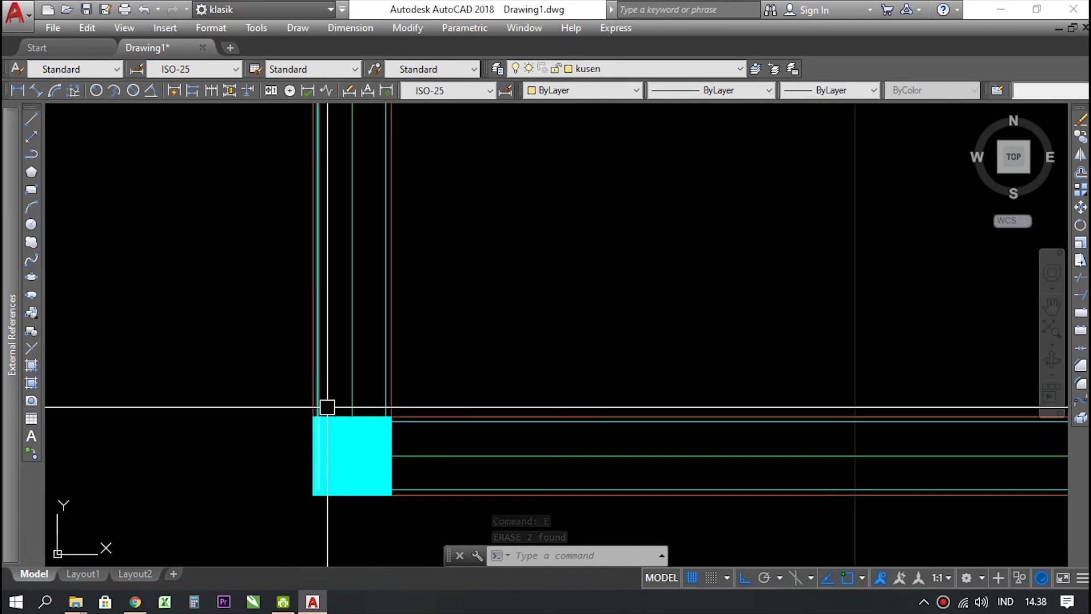
scroll(306, 421, "down", 5)
scroll(306, 421, "down", 5)
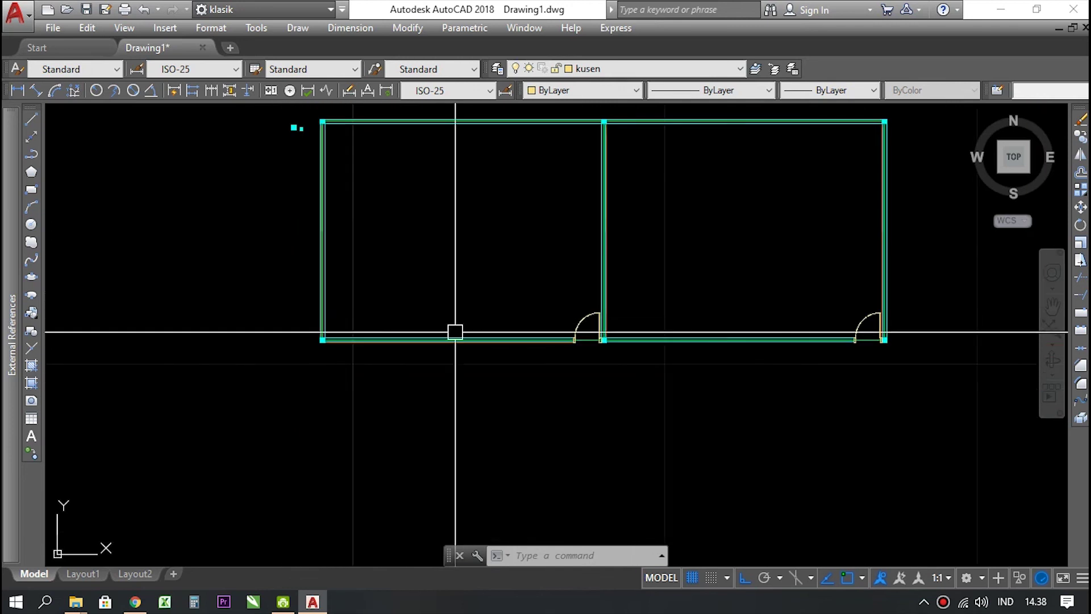
scroll(545, 416, "down", 2)
scroll(619, 319, "up", 4)
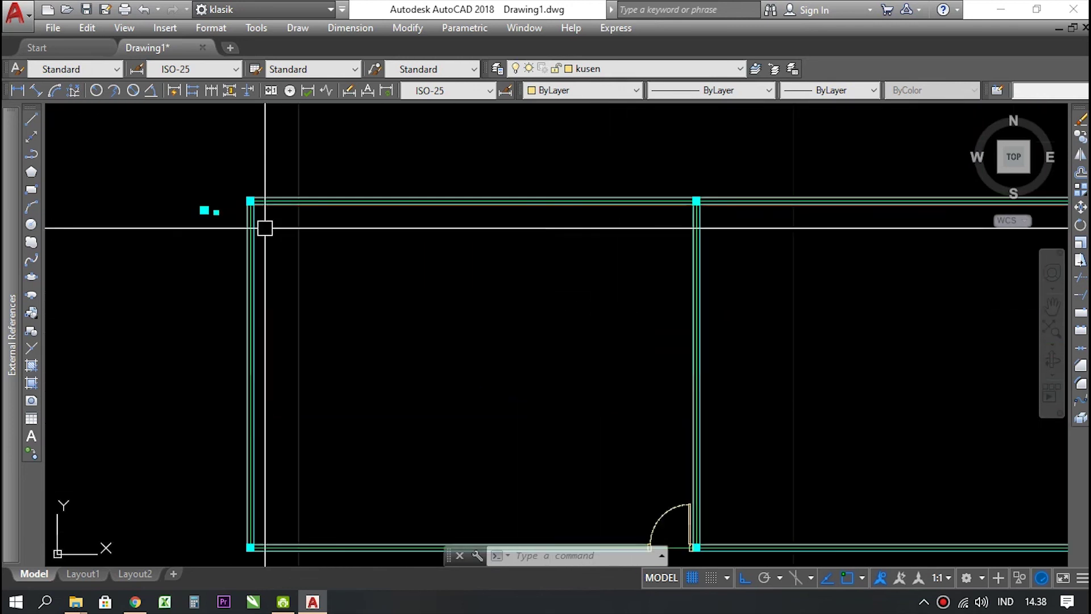
scroll(250, 216, "up", 4)
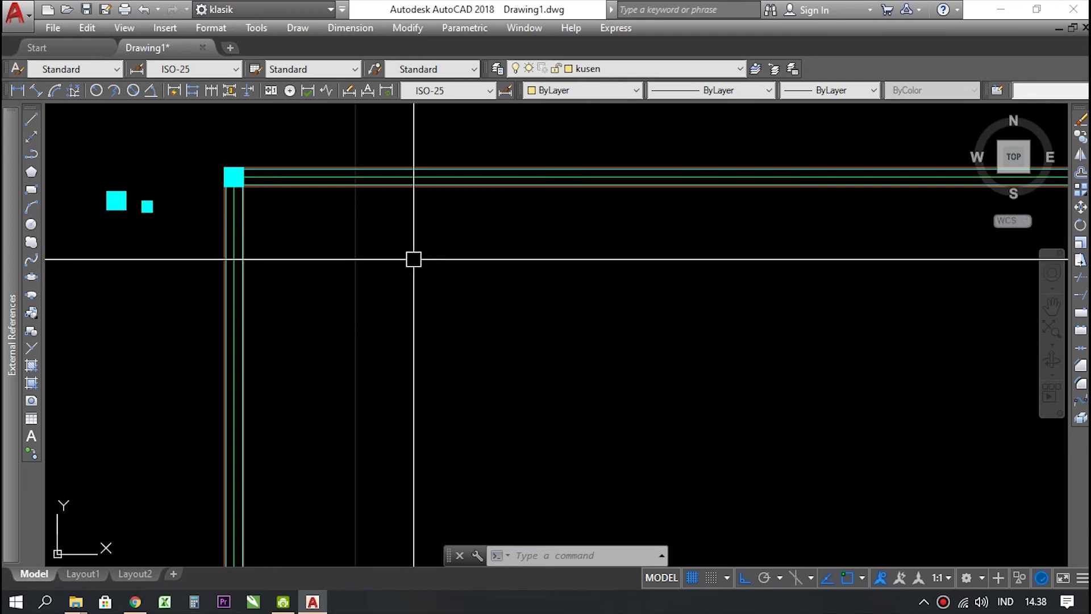
scroll(391, 240, "down", 3)
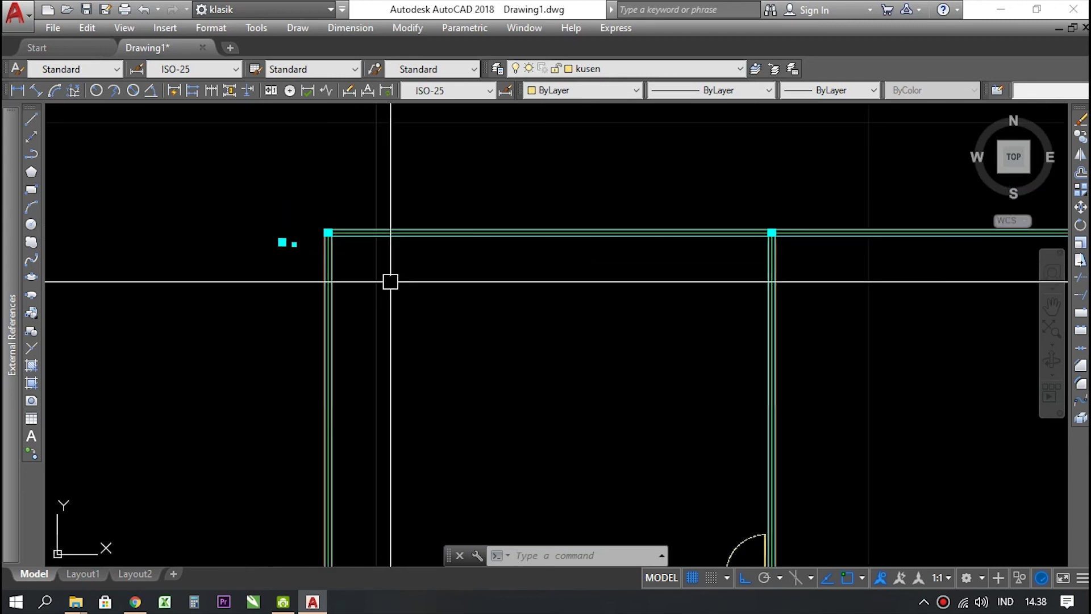